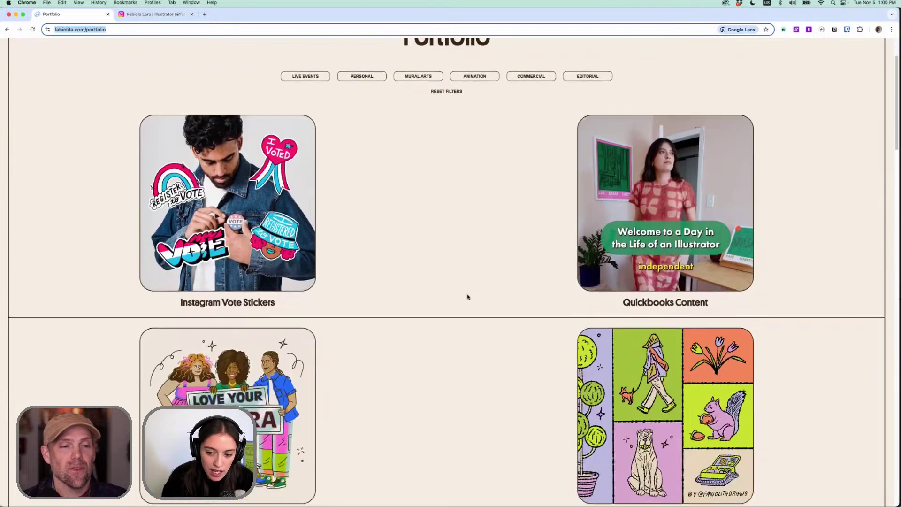
# Look through the illustrator's portfolio page and open the matching Instagram profile
pyautogui.scroll(-4, 468, 296)
pyautogui.scroll(-7, 505, 324)
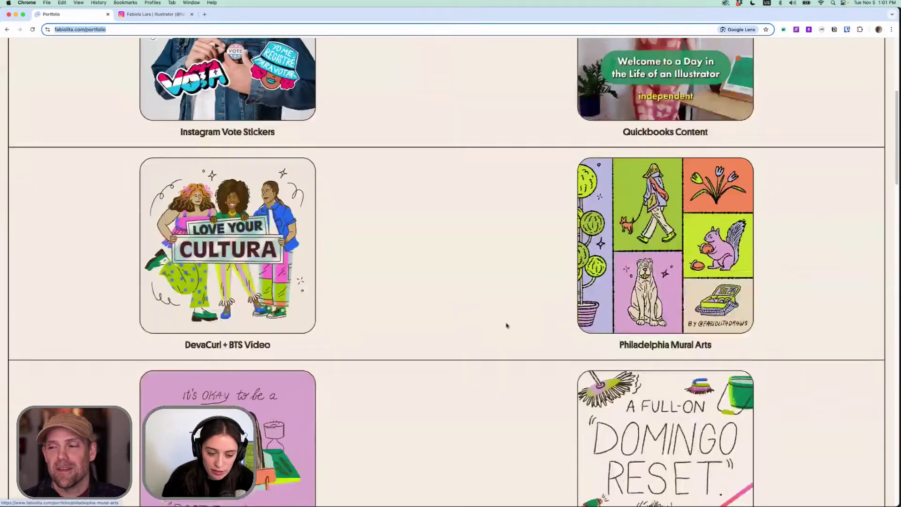
pyautogui.scroll(-1, 463, 357)
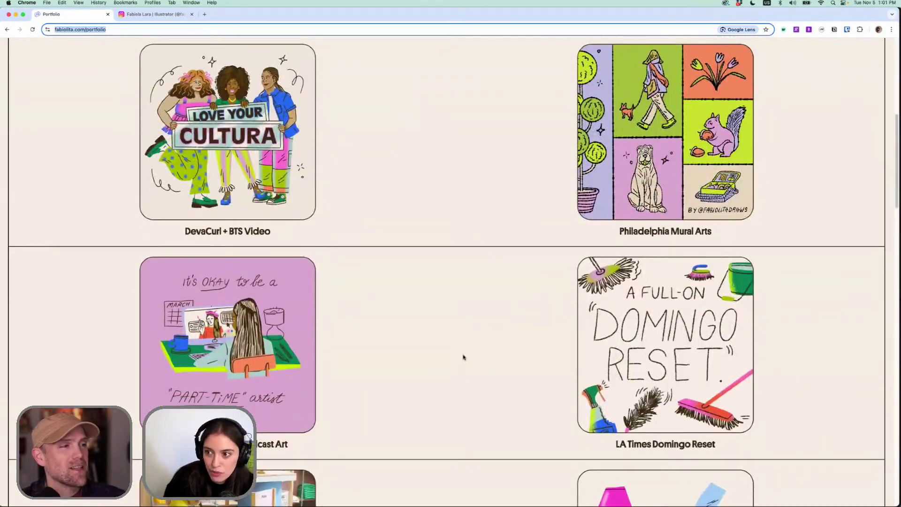
pyautogui.scroll(-9, 463, 357)
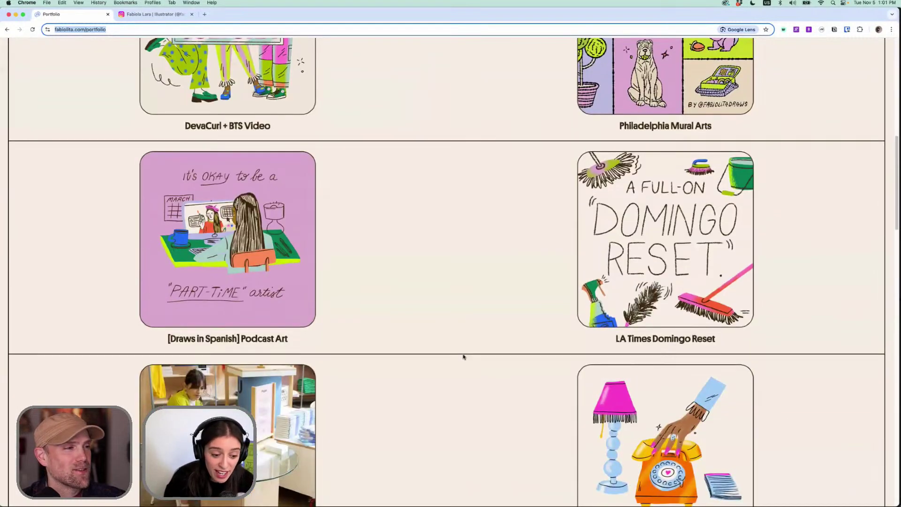
pyautogui.scroll(20, 463, 356)
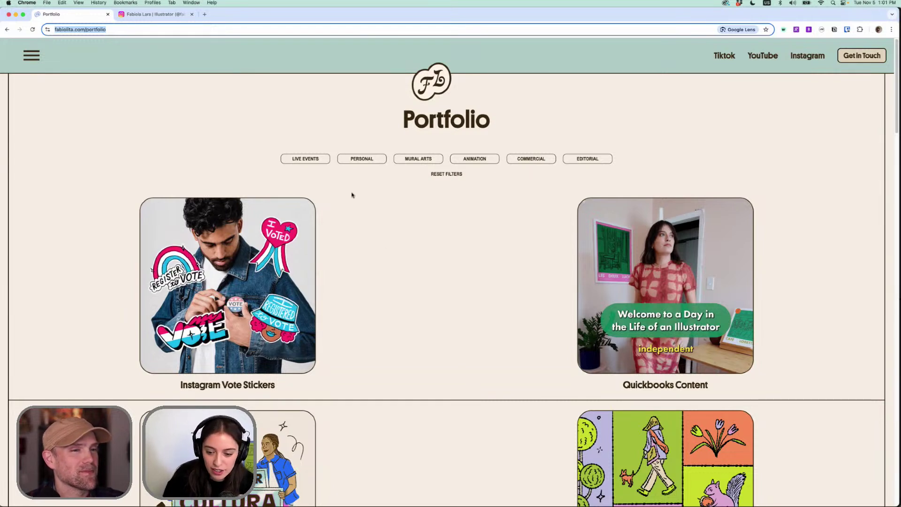
pyautogui.click(138, 19)
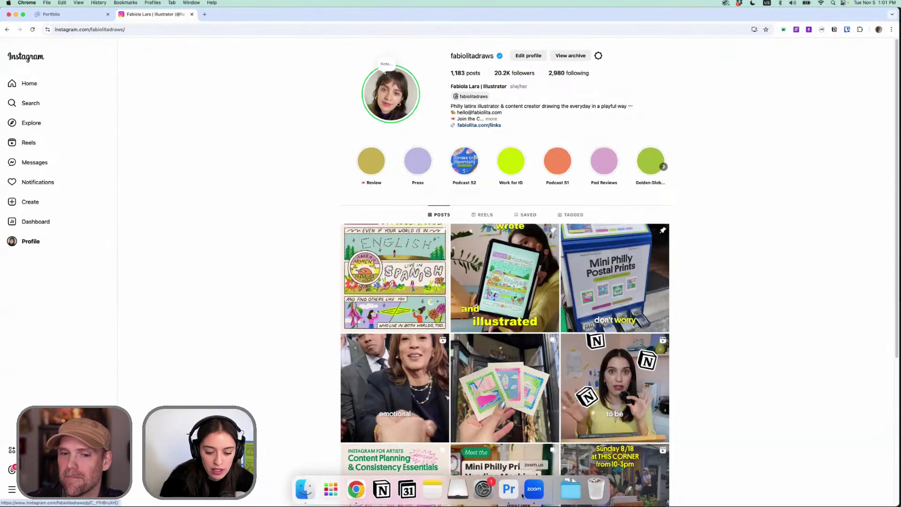
# Switch to Premiere Pro and delete the last video clip with its linked audio from the 06242024_Live Drawing_Horizontal sequence
pyautogui.click(516, 495)
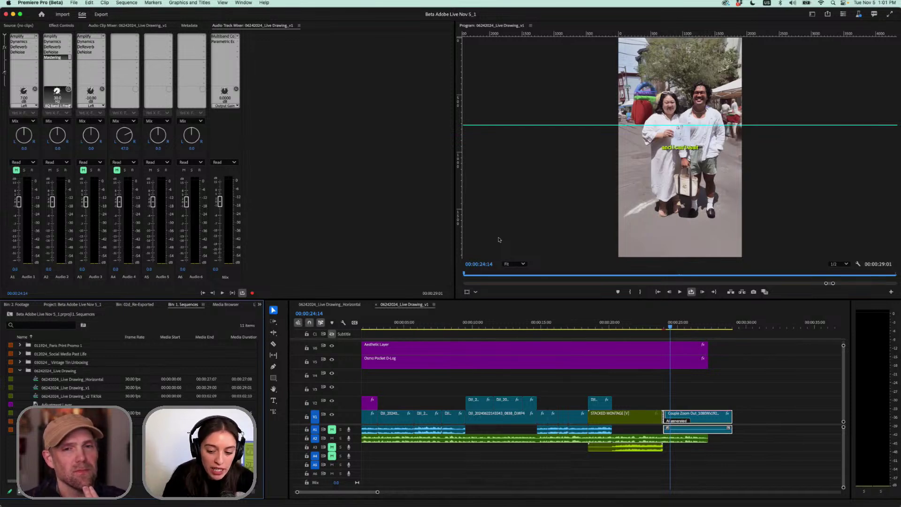
pyautogui.click(317, 304)
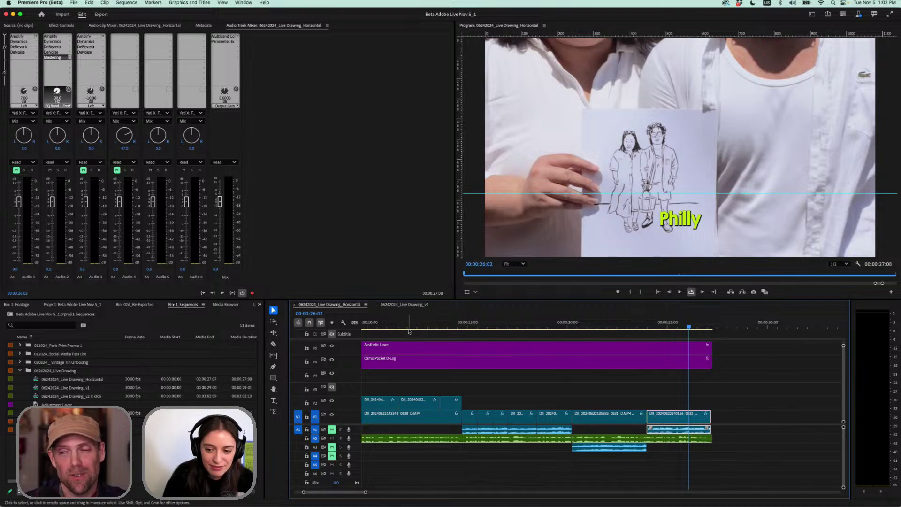
pyautogui.scroll(-5, 402, 342)
pyautogui.press('Delete')
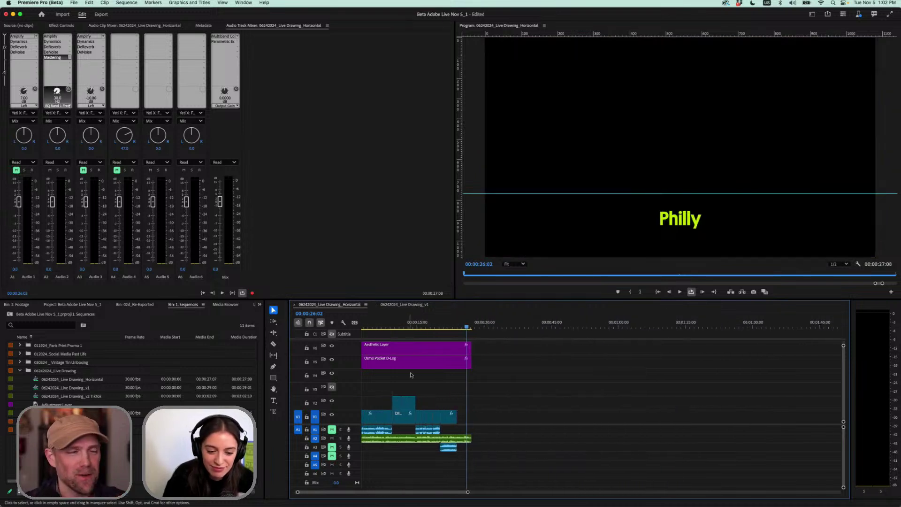
# Mute audio track A2 and return the playhead to the start of the horizontal sequence
pyautogui.click(331, 437)
pyautogui.moveTo(381, 324); pyautogui.dragTo(358, 324)
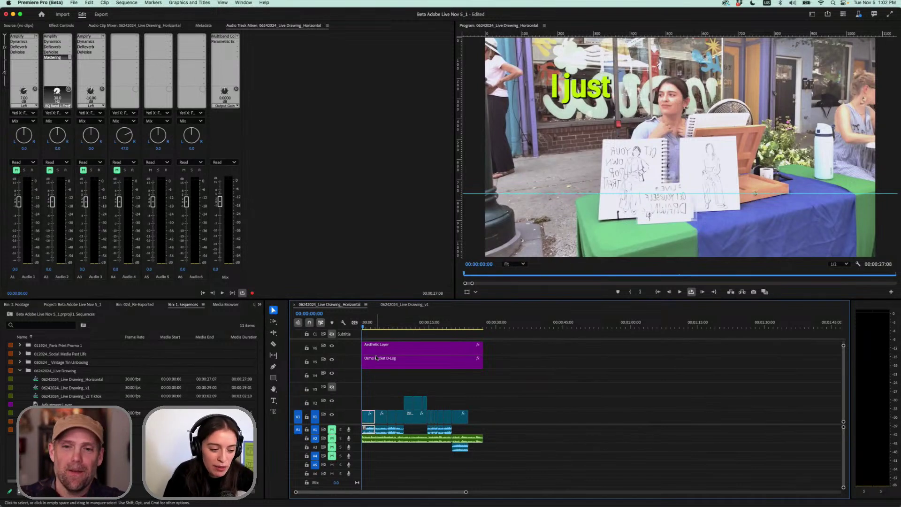
pyautogui.scroll(5, 373, 369)
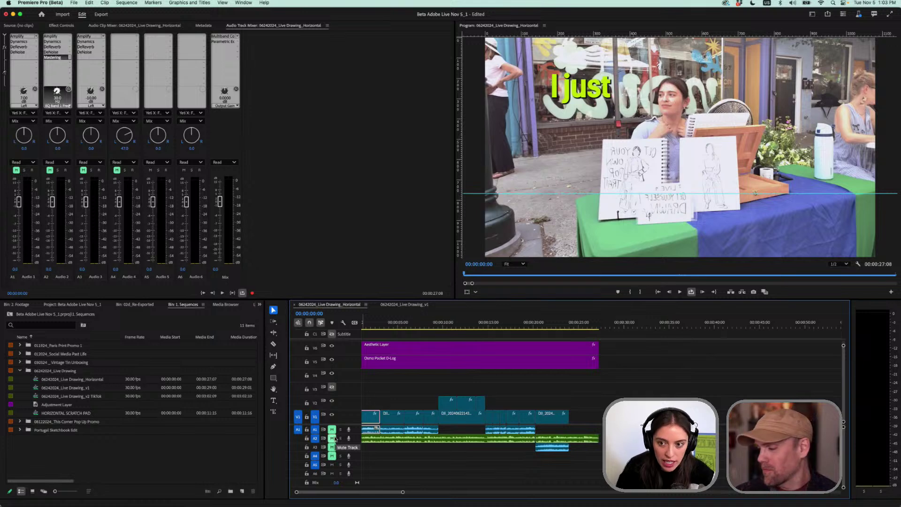
# Mark an In to Out range over the whole horizontal sequence, from its start to 00:00:27:07, and return to the start
pyautogui.click(590, 324)
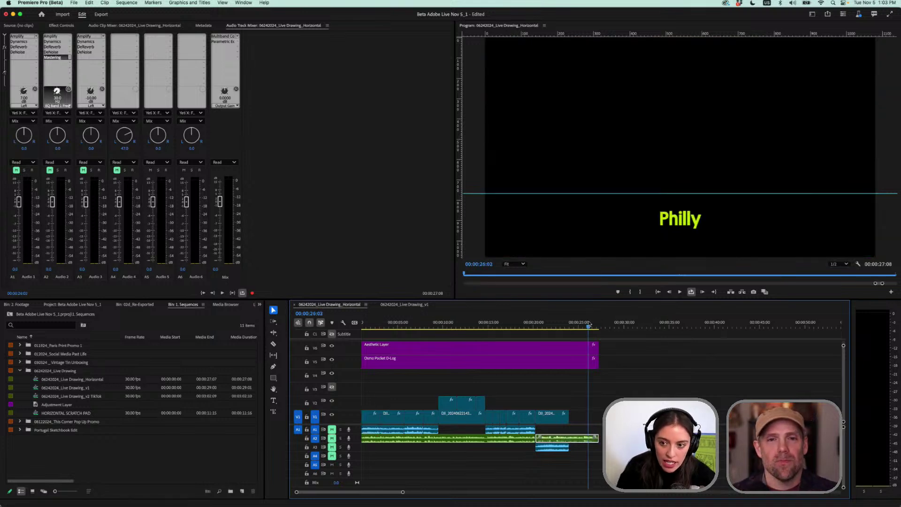
pyautogui.click(558, 323)
pyautogui.click(362, 326)
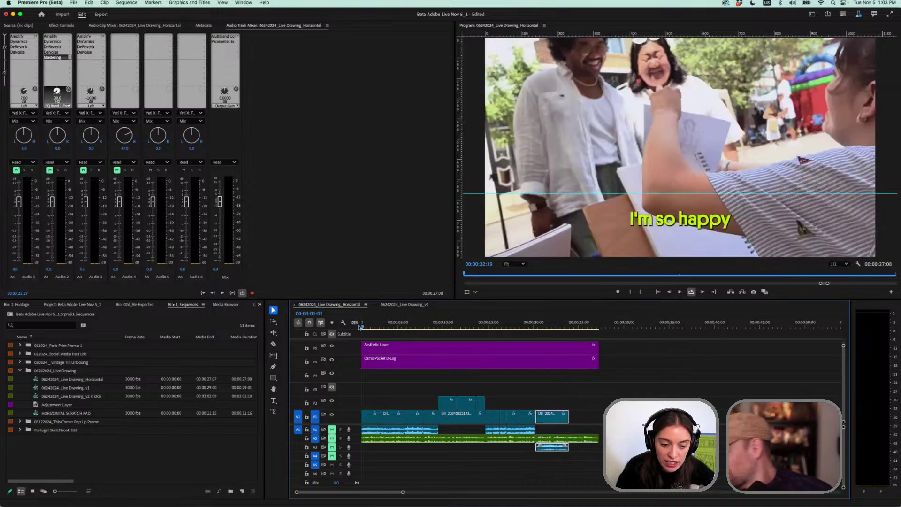
pyautogui.moveTo(359, 327); pyautogui.dragTo(351, 327)
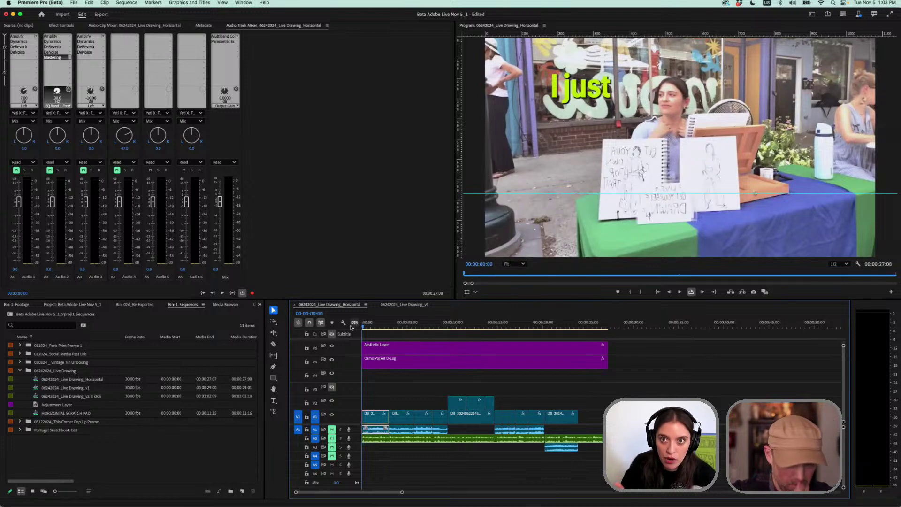
pyautogui.click(609, 327)
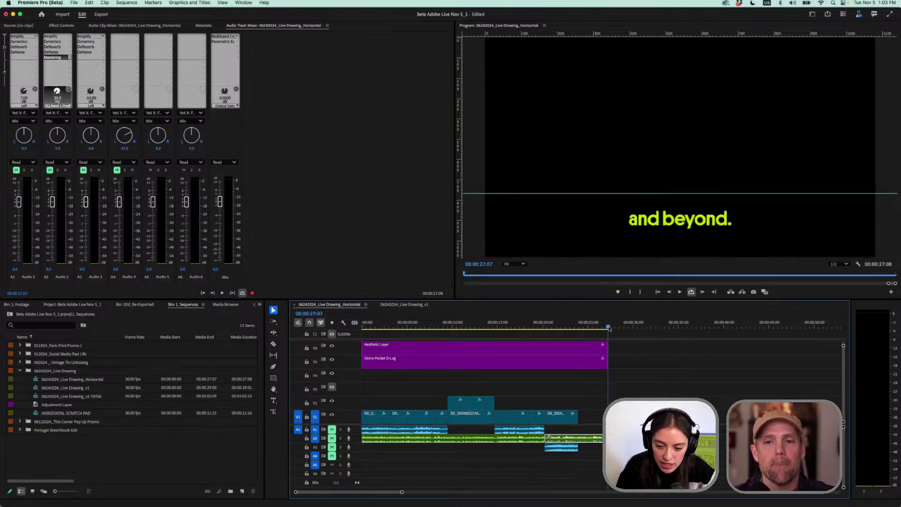
pyautogui.press('x')
pyautogui.press('Home')
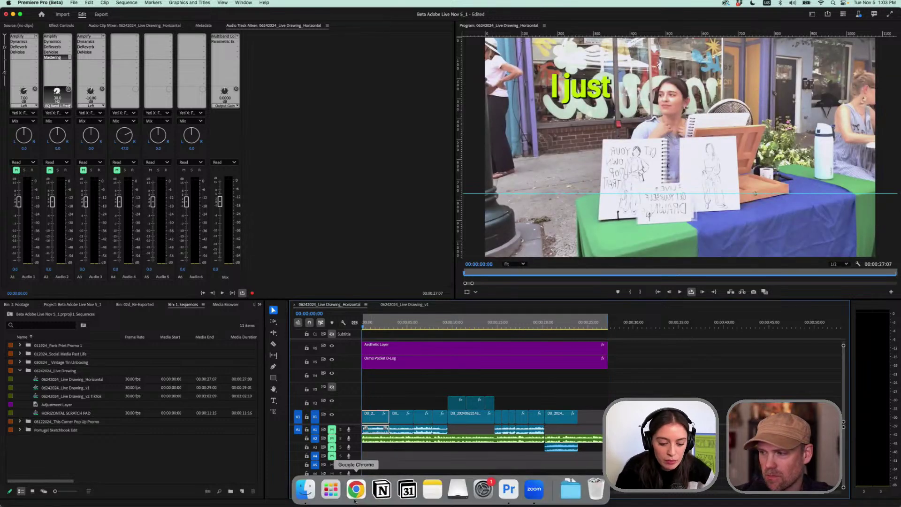
# Launch Slack and switch back to Premiere Pro
pyautogui.click(326, 494)
pyautogui.write('slack')
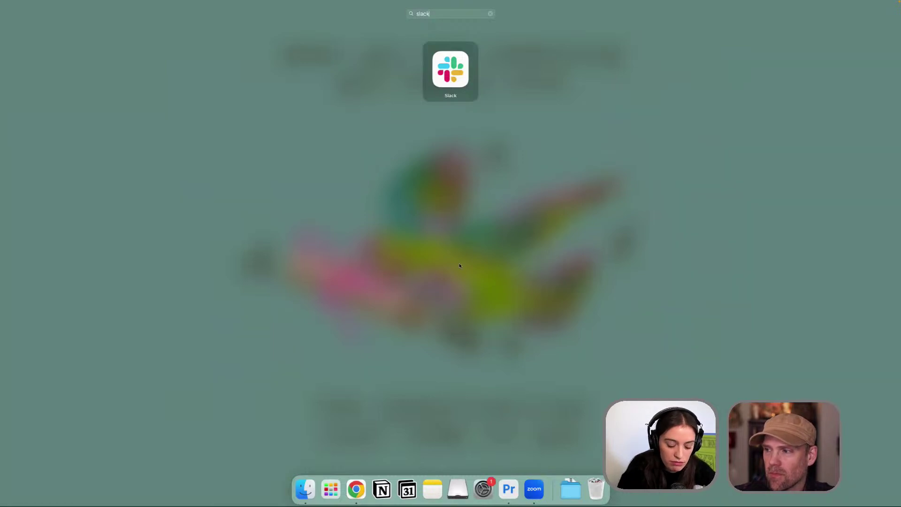
pyautogui.press('Return')
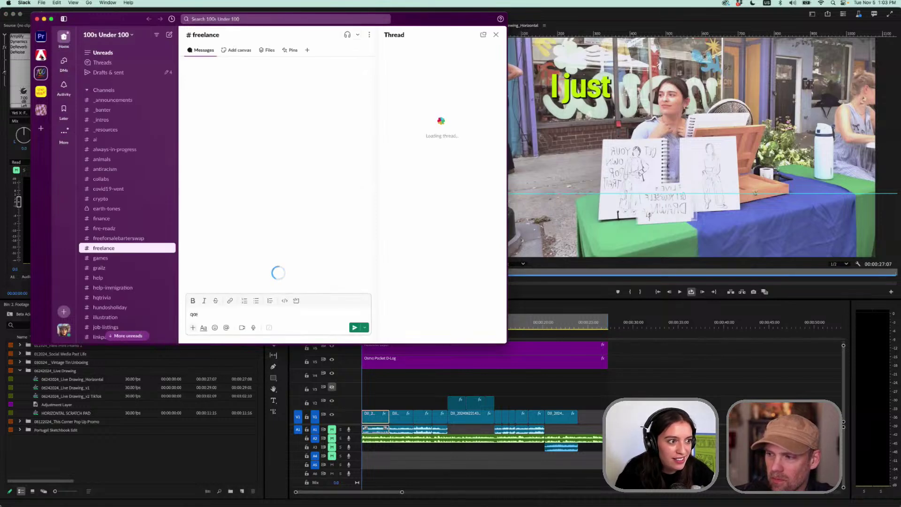
pyautogui.press('super+Tab')
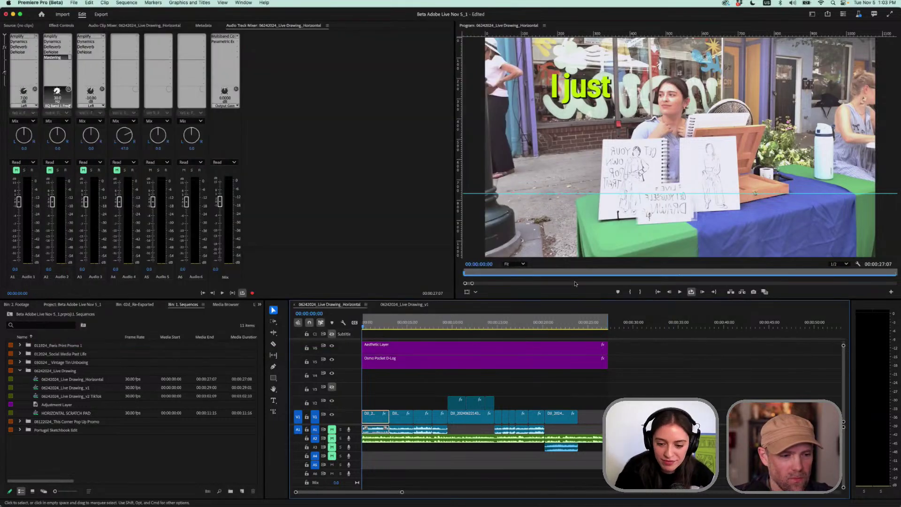
# Unmute audio track A2 and play the opening seconds of the horizontal sequence from the start
pyautogui.moveTo(582, 321); pyautogui.dragTo(561, 324)
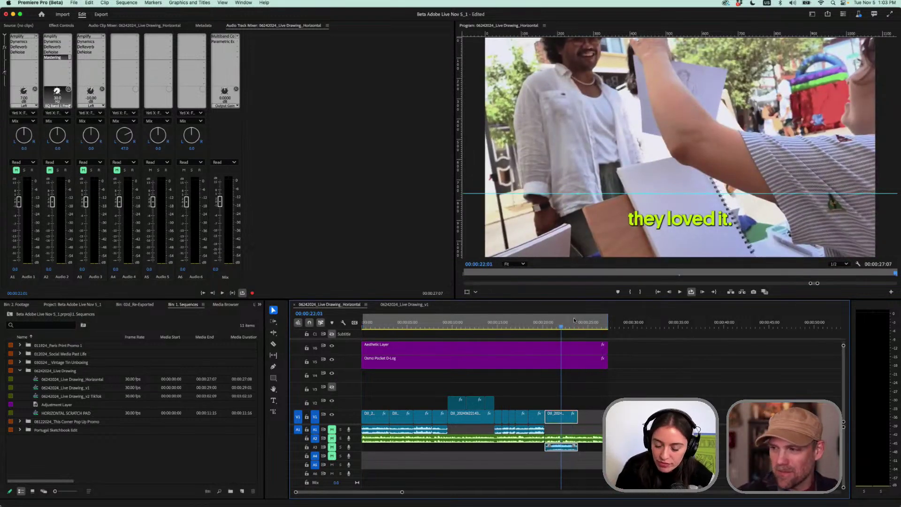
pyautogui.moveTo(573, 321); pyautogui.dragTo(461, 322)
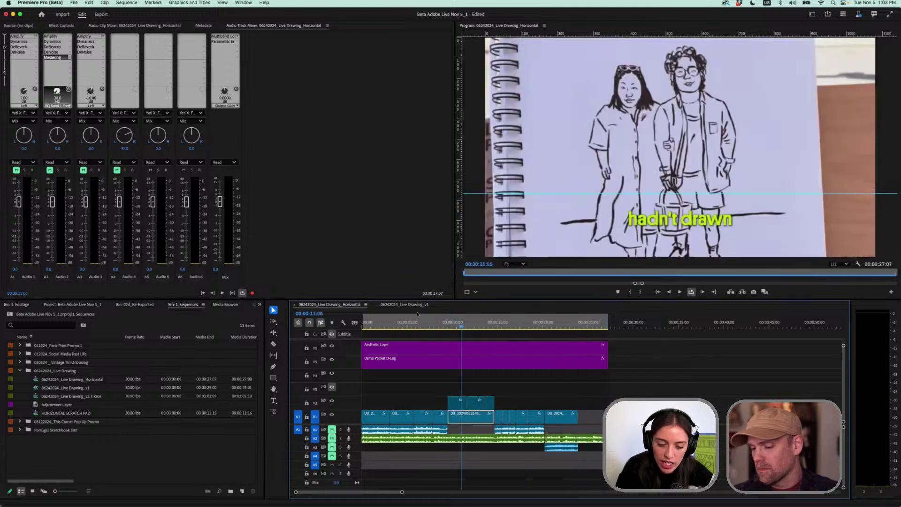
pyautogui.press('Home')
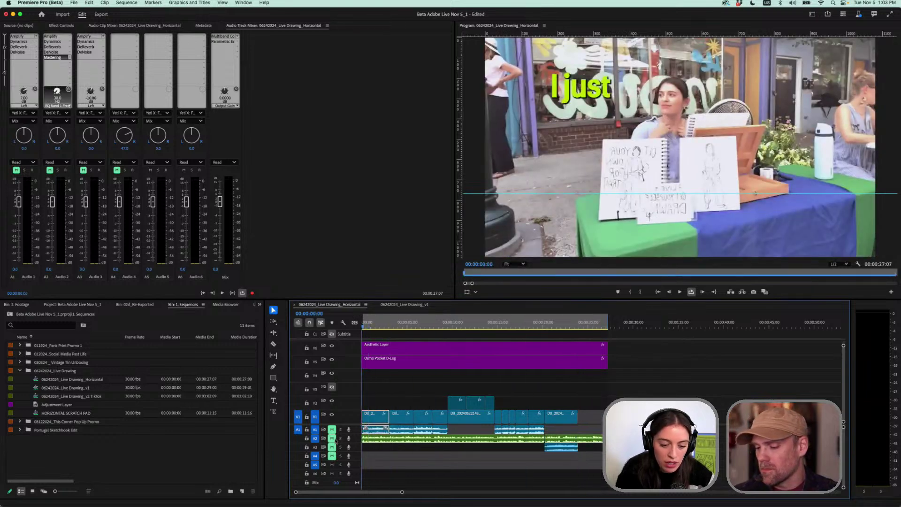
pyautogui.click(332, 438)
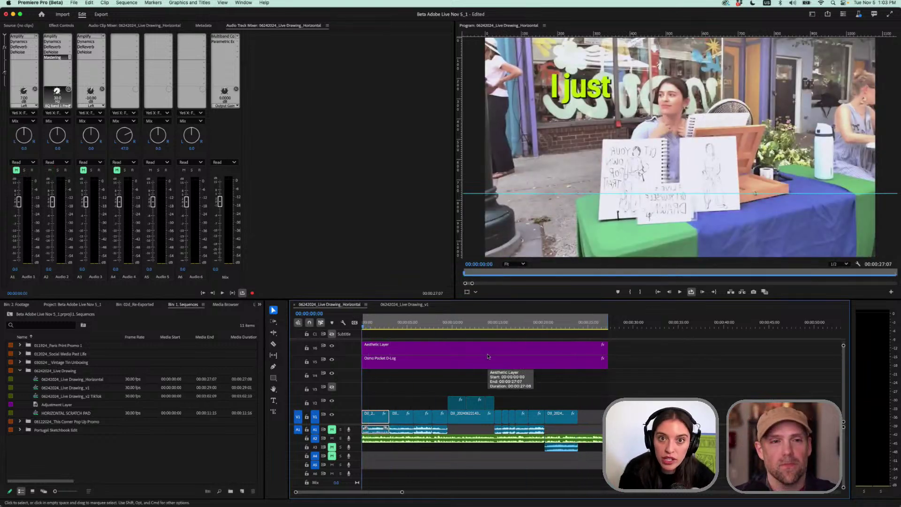
pyautogui.press('space')
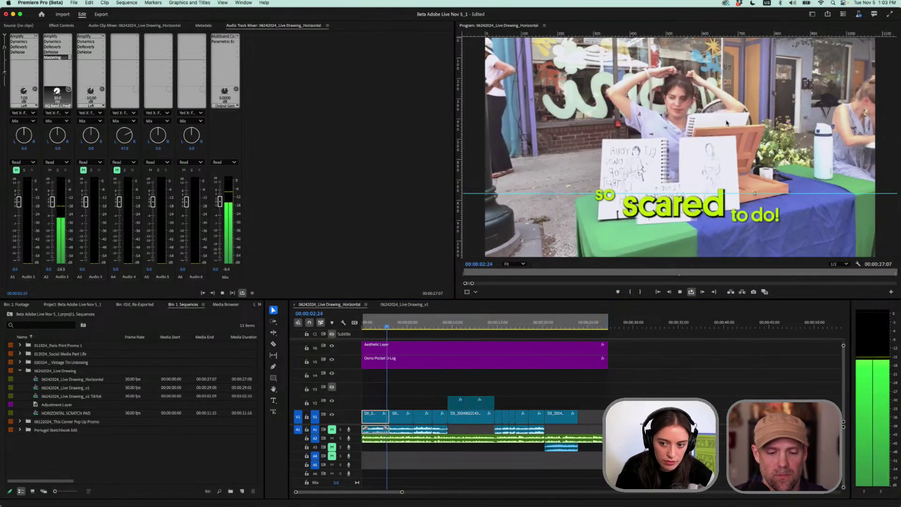
pyautogui.press('space')
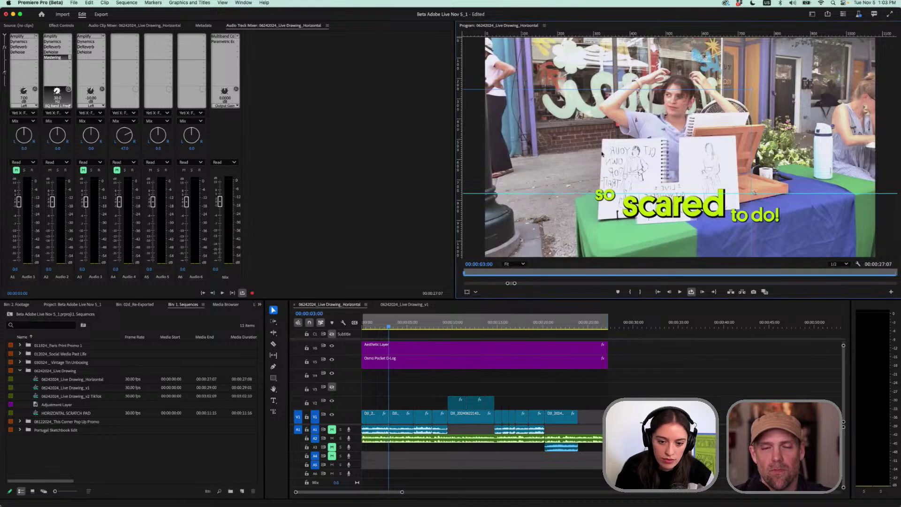
# Maximize the Program Monitor, replay the sequence's opening from the start, and restore the normal panel layout
pyautogui.press('`')
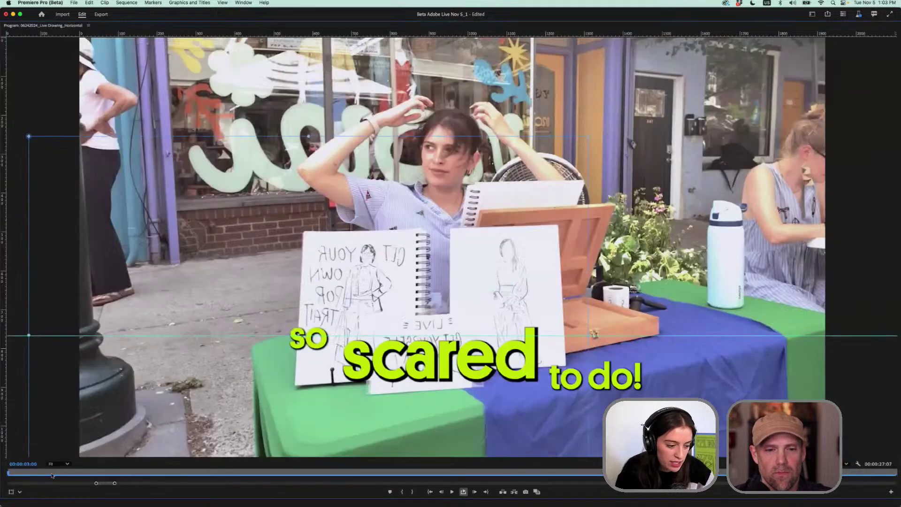
pyautogui.moveTo(92, 481); pyautogui.dragTo(21, 483)
pyautogui.press('Home')
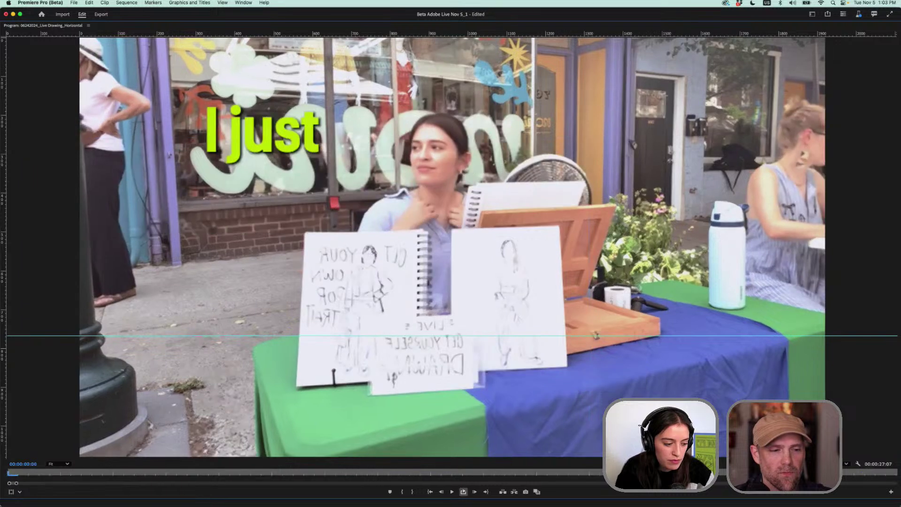
pyautogui.press('space')
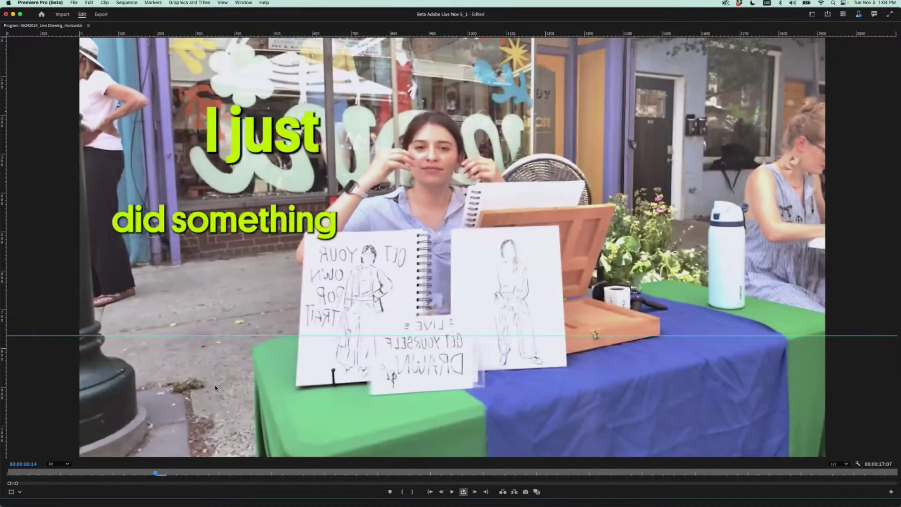
pyautogui.press('`')
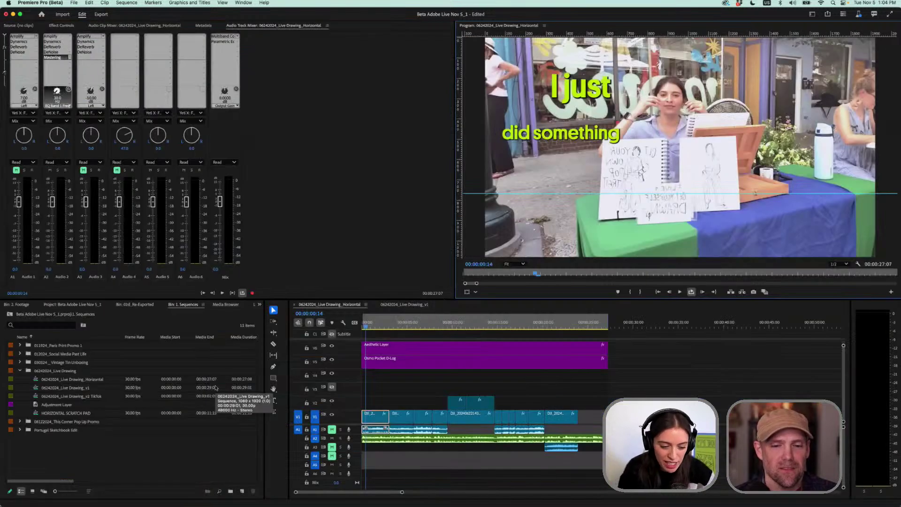
# Compare the couple's closing shot at 00:00:26:09 in 06242024_Live Drawing_v1 with the last clip at 00:00:22:00 in the horizontal sequence
pyautogui.click(404, 305)
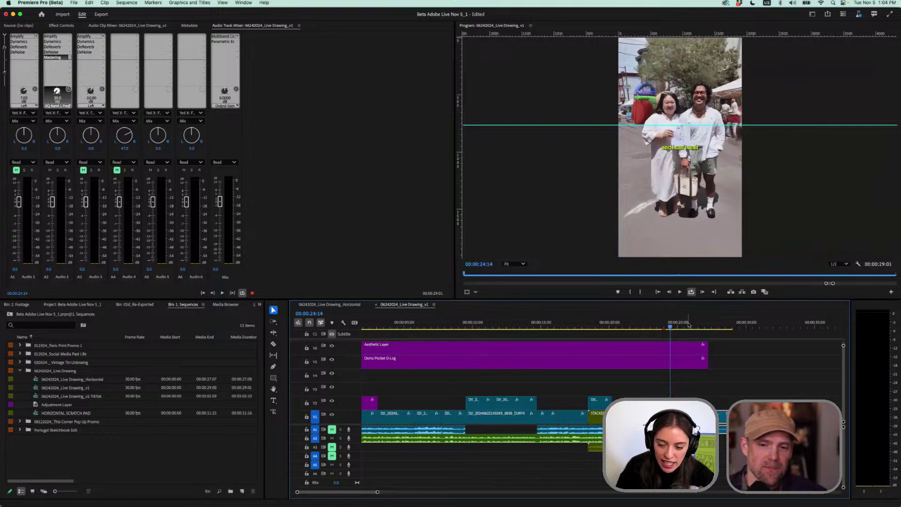
pyautogui.click(700, 325)
pyautogui.moveTo(700, 326); pyautogui.dragTo(695, 326)
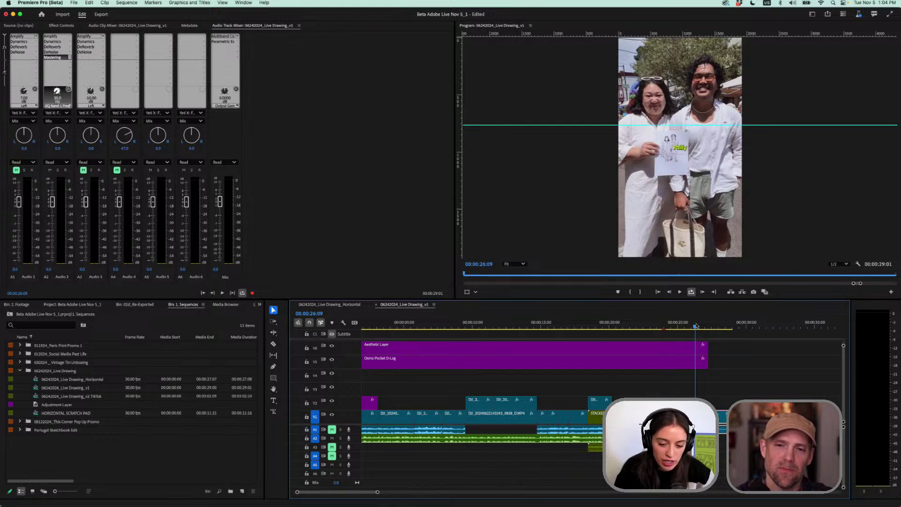
pyautogui.click(345, 305)
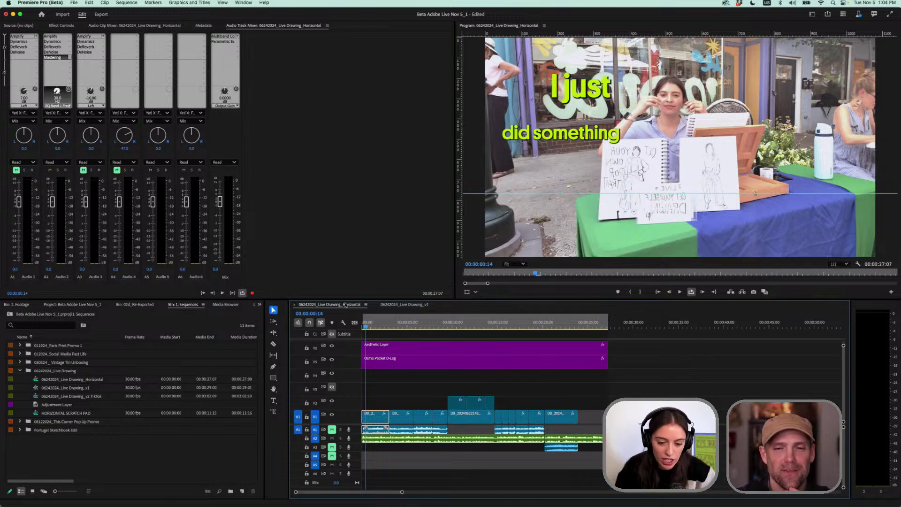
pyautogui.moveTo(552, 325); pyautogui.dragTo(523, 329)
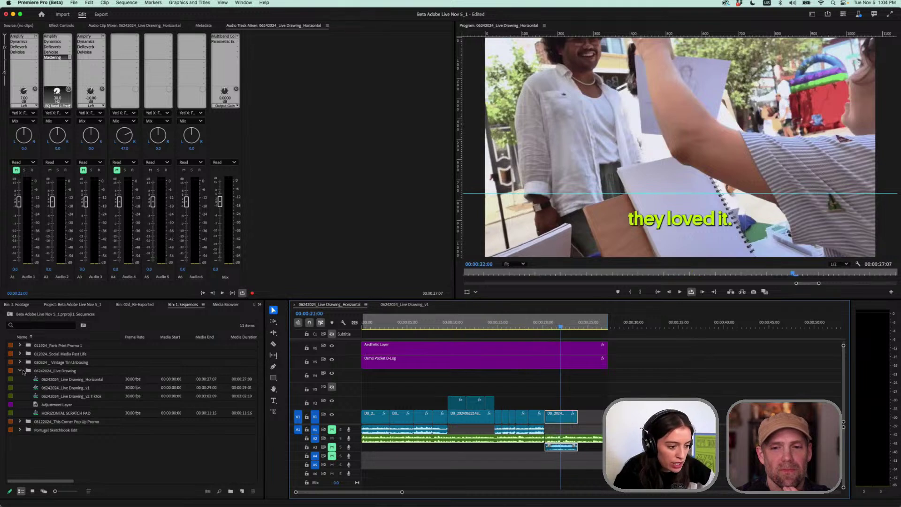
# Expand the Footage bin and its 02c_Horizontal Extras bin, and open the first horizontal clip for preview
pyautogui.click(71, 304)
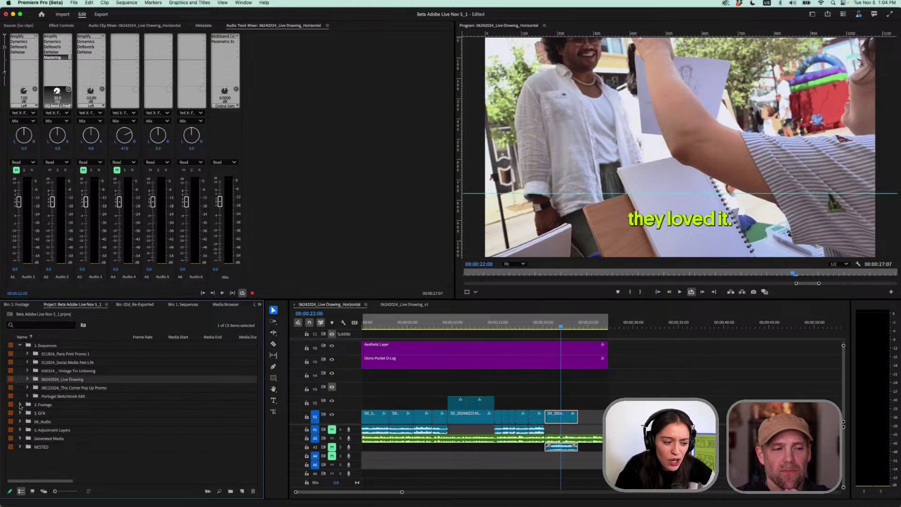
pyautogui.click(19, 405)
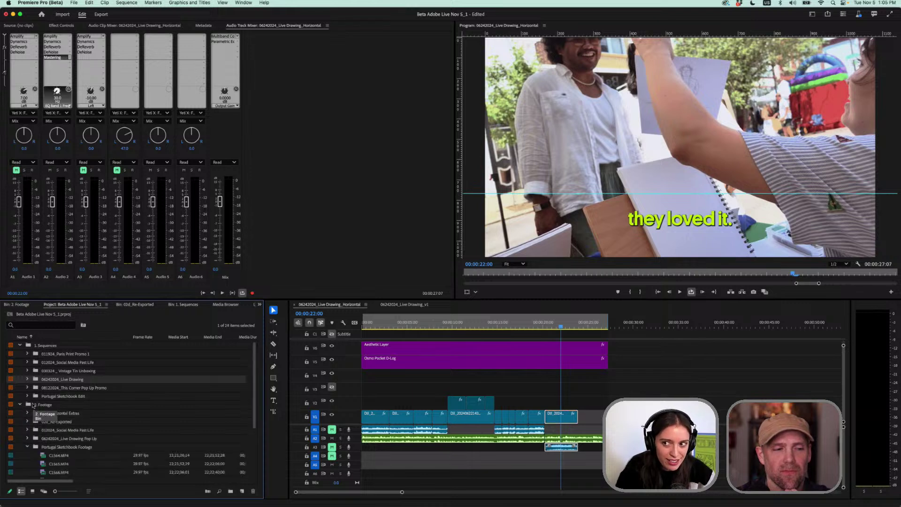
pyautogui.scroll(-3, 33, 405)
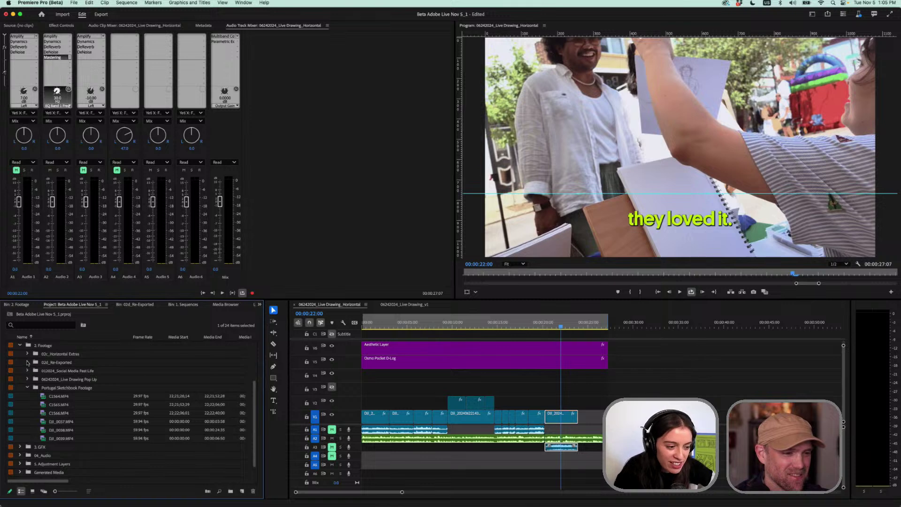
pyautogui.click(28, 354)
pyautogui.doubleClick(48, 366)
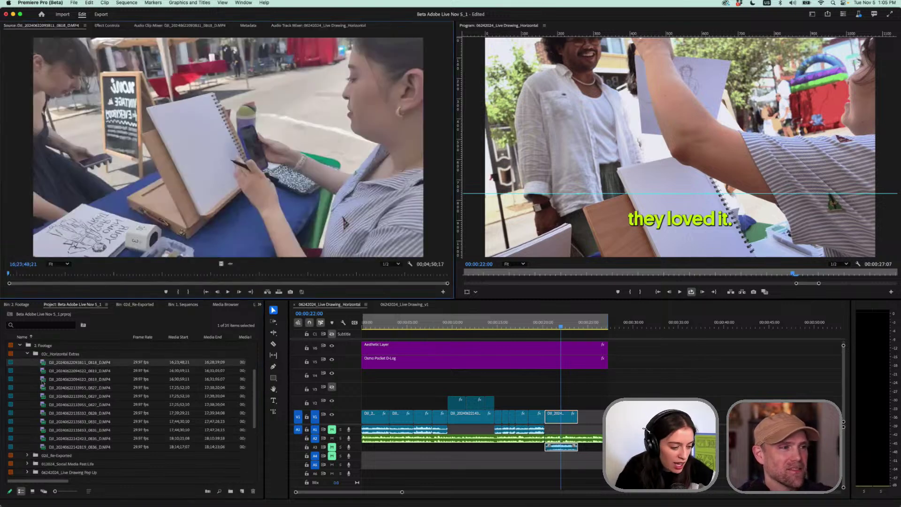
# Preview the second and the last three clips in 02c_Horizontal Extras, scrubbing the clip of the couple receiving their drawing to its end
pyautogui.doubleClick(42, 371)
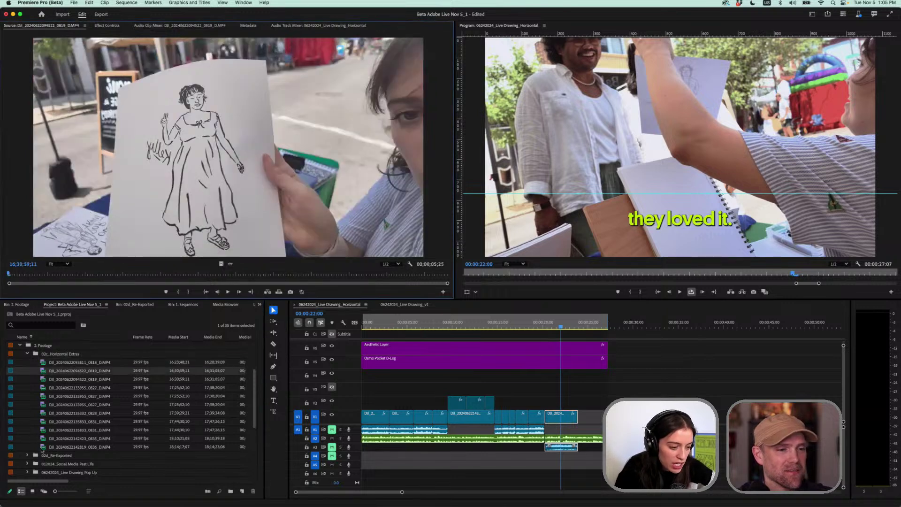
pyautogui.doubleClick(42, 447)
pyautogui.doubleClick(43, 438)
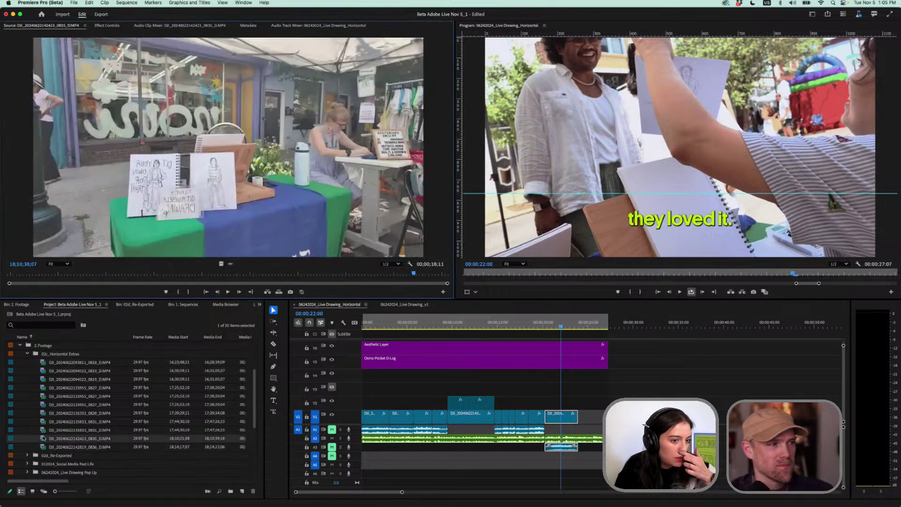
pyautogui.doubleClick(42, 431)
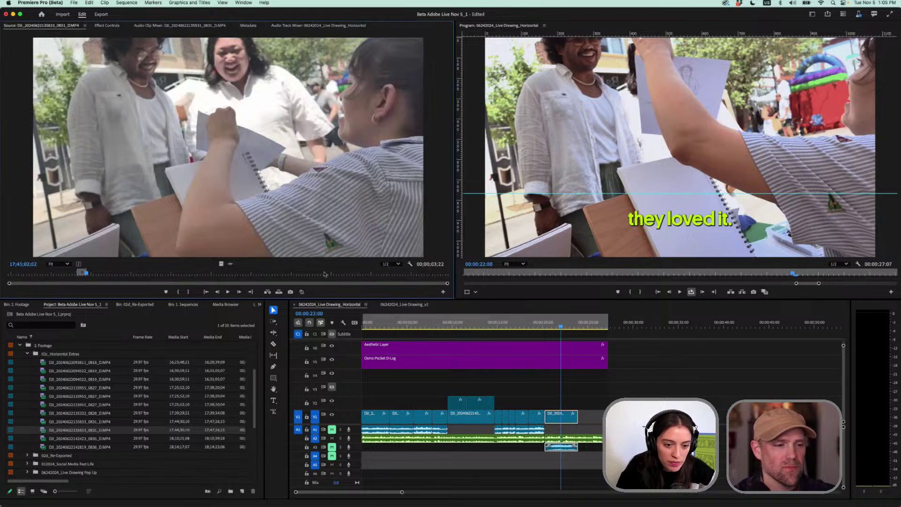
pyautogui.moveTo(327, 273); pyautogui.dragTo(430, 274)
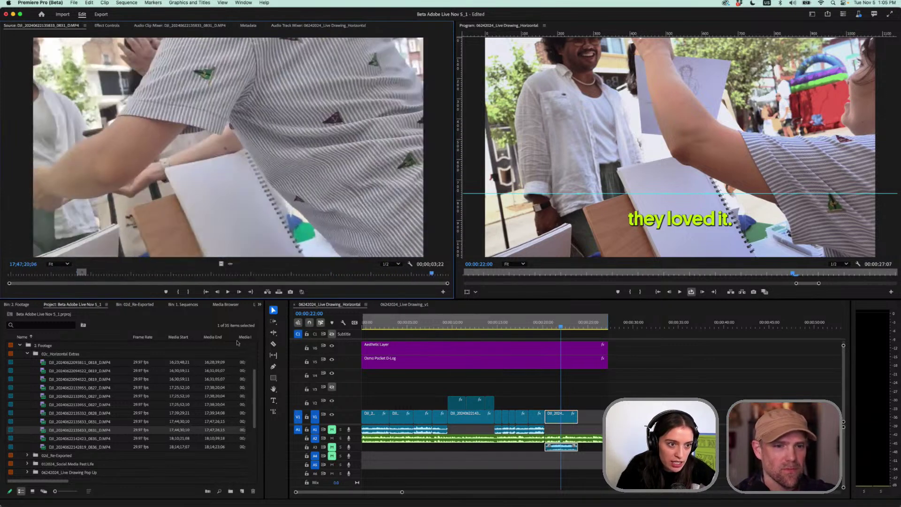
# Scrub the other clip of the couple and the close-up of their sketchbook drawing toward their ends
pyautogui.doubleClick(45, 421)
pyautogui.moveTo(324, 274); pyautogui.dragTo(430, 275)
pyautogui.doubleClick(80, 413)
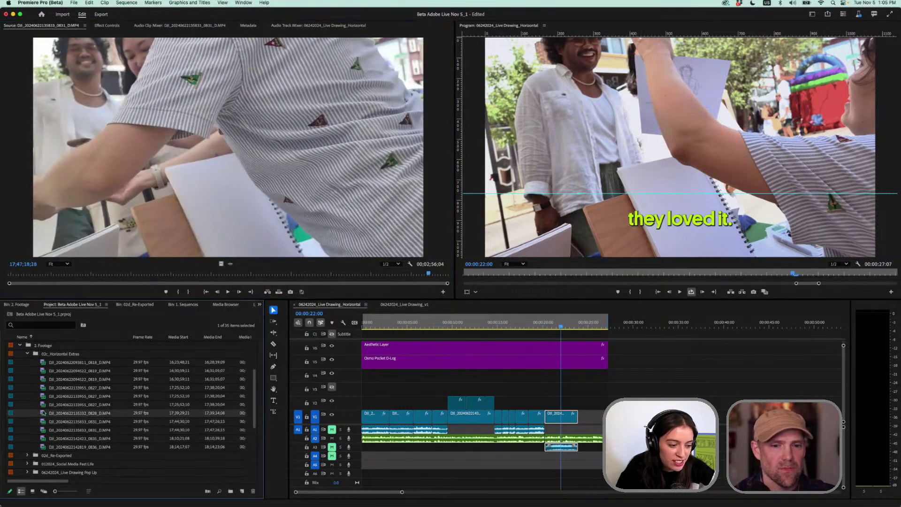
pyautogui.moveTo(273, 274); pyautogui.dragTo(423, 274)
pyautogui.click(45, 405)
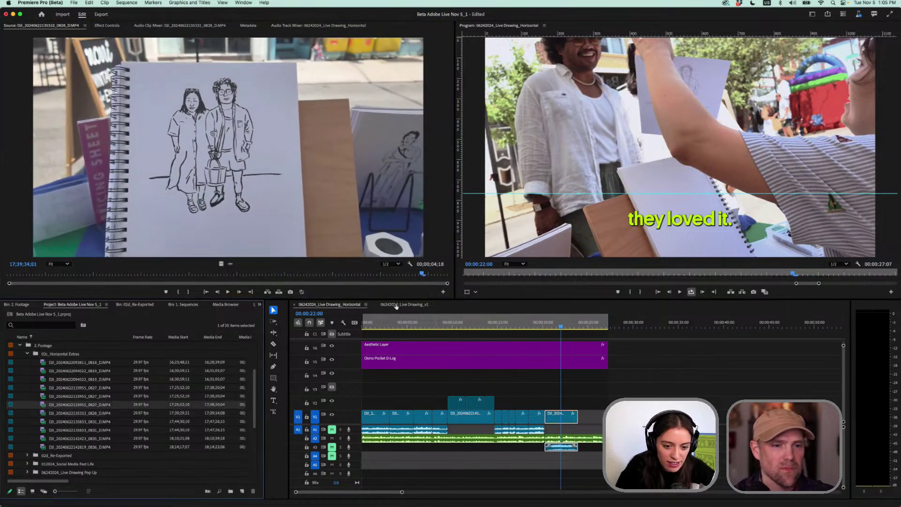
# Open the TikTok version from the 06242024_Live Drawing sequence bin and view a closing shot near its end
pyautogui.scroll(3, 41, 375)
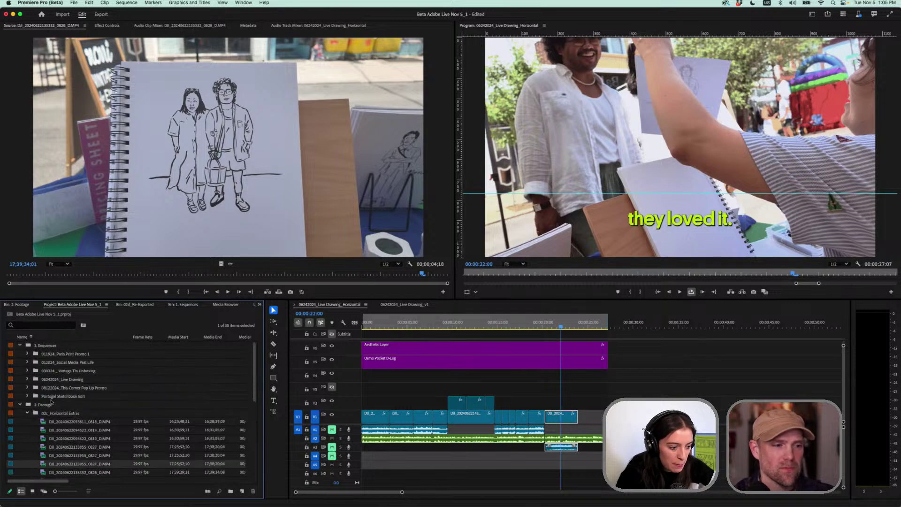
pyautogui.click(27, 379)
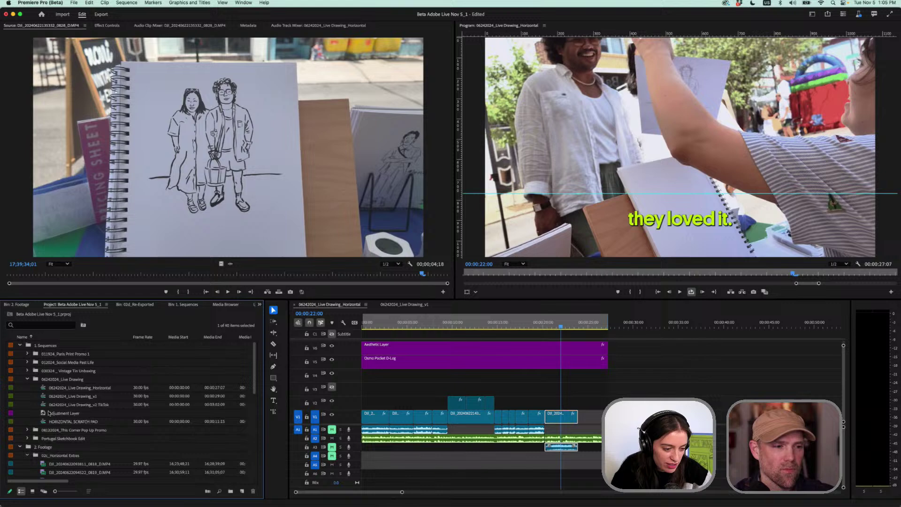
pyautogui.click(85, 388)
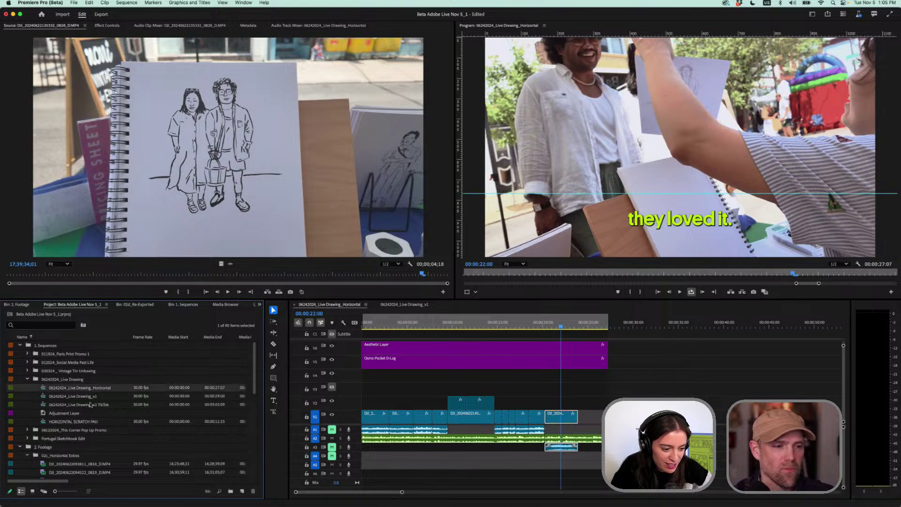
pyautogui.doubleClick(91, 404)
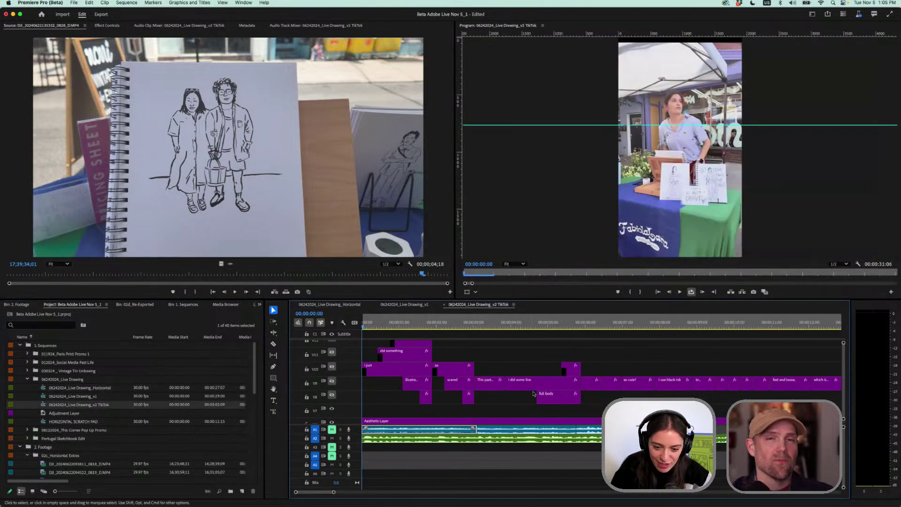
pyautogui.press('-')
pyautogui.press('-')
pyautogui.press('-')
pyautogui.press('-')
pyautogui.click(583, 323)
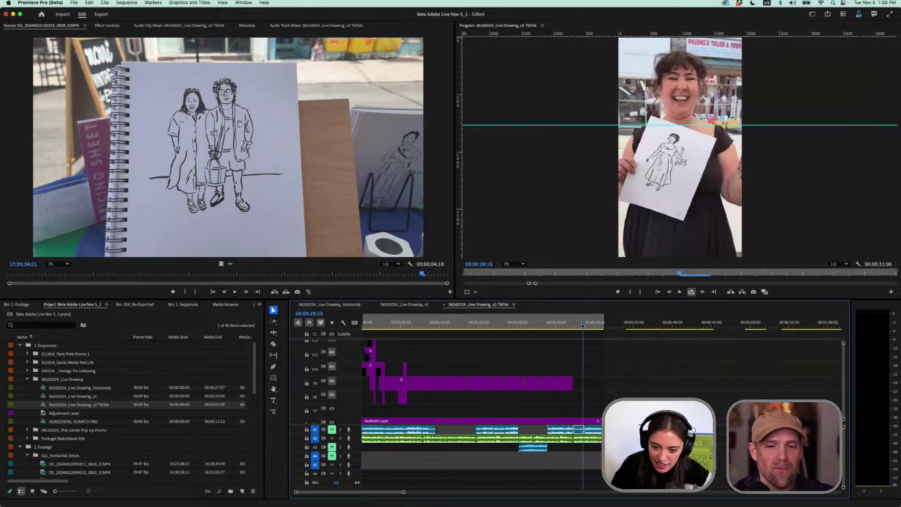
# Compare the horizontal sequence with 06242024_Live Drawing_v1, check v1's closing couple shot, and return to the horizontal sequence
pyautogui.doubleClick(86, 396)
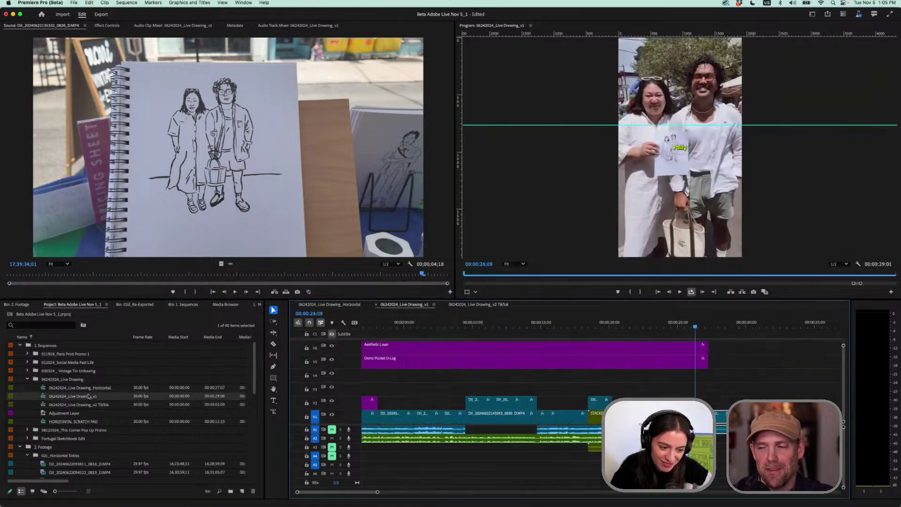
pyautogui.doubleClick(90, 388)
pyautogui.doubleClick(89, 396)
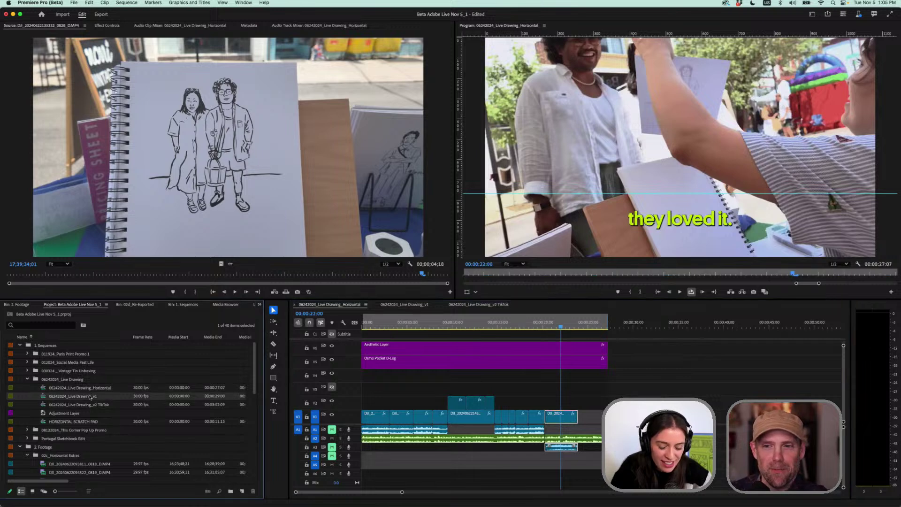
pyautogui.press('space')
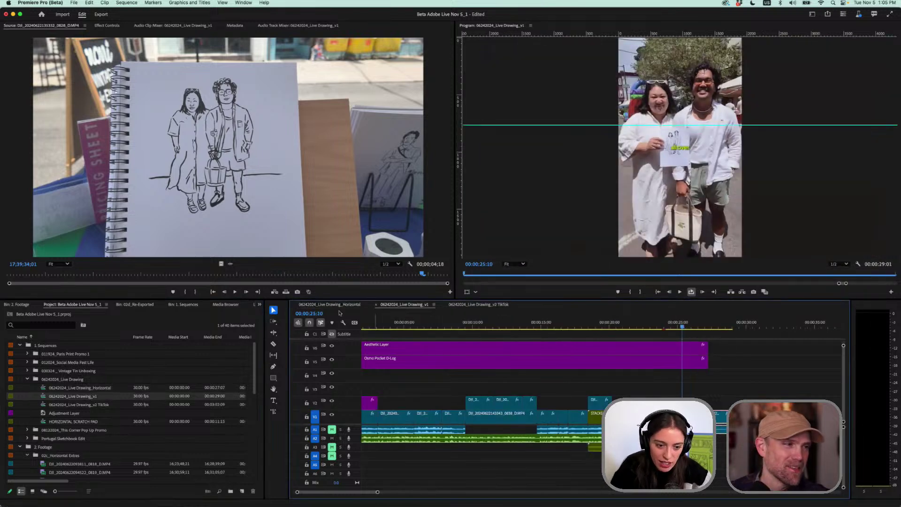
pyautogui.click(349, 305)
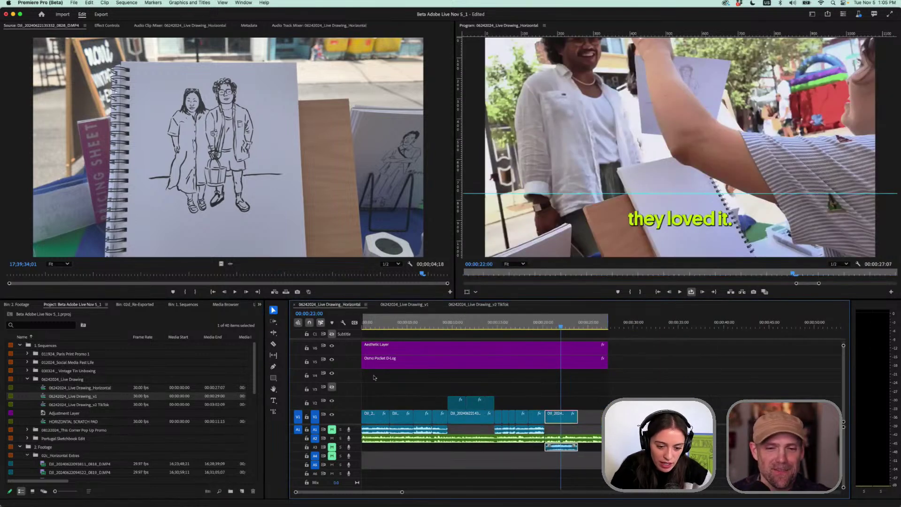
# Return to 02c_Horizontal Extras and recheck its last two clips, a couple clip and the first clip
pyautogui.scroll(-2, 68, 439)
pyautogui.scroll(-8, 68, 439)
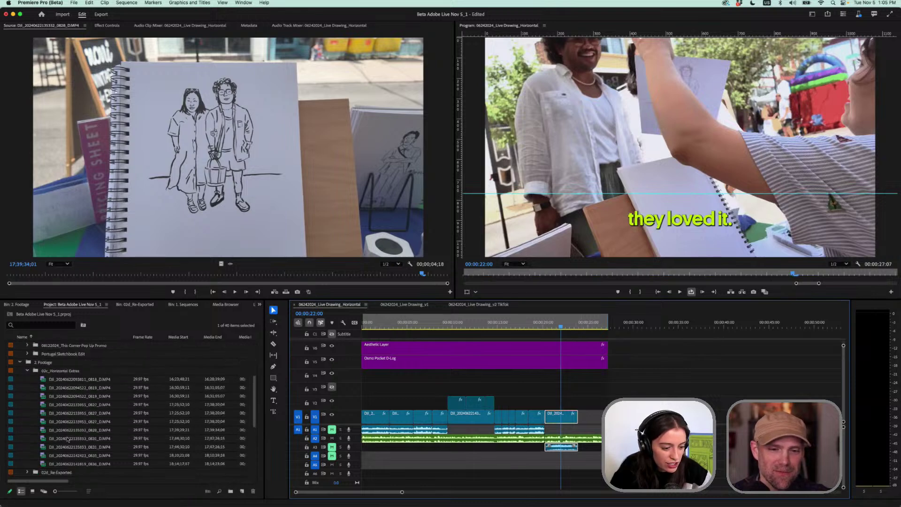
pyautogui.doubleClick(65, 464)
pyautogui.doubleClick(63, 455)
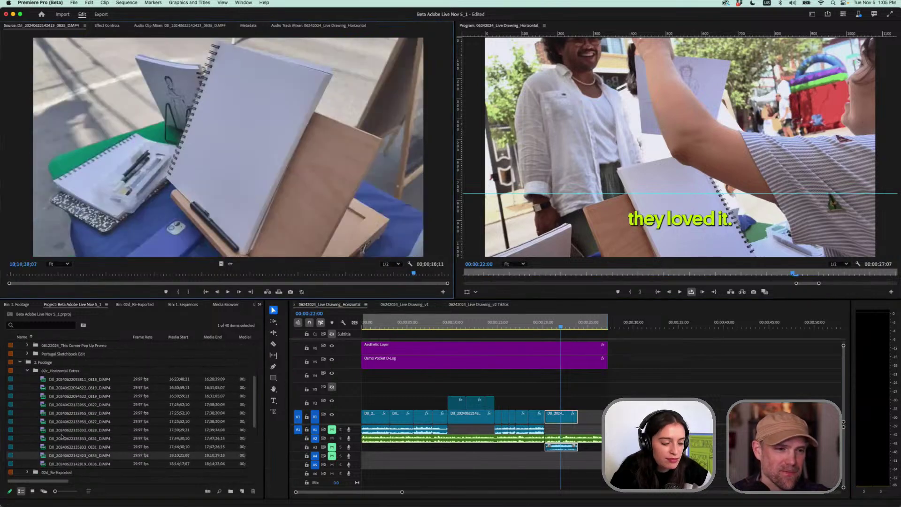
pyautogui.doubleClick(62, 436)
pyautogui.doubleClick(66, 379)
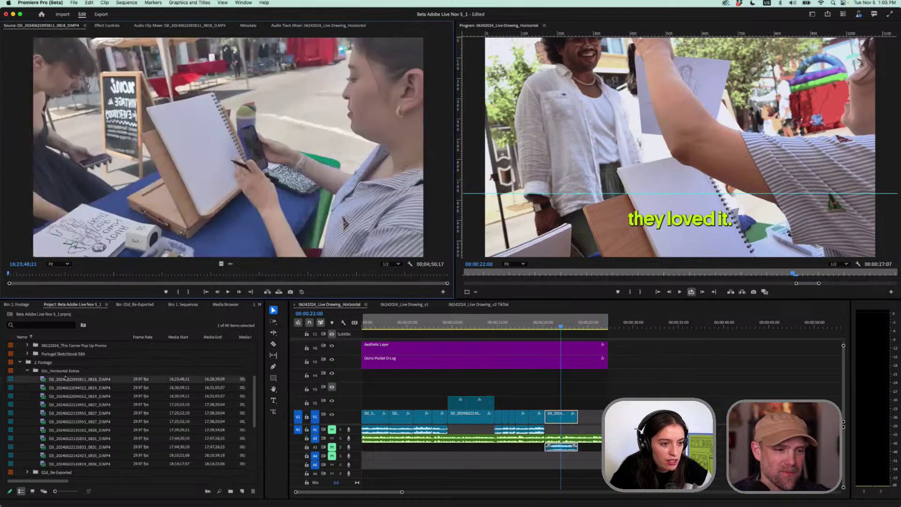
# Scrub the clip showing the finished drawing, review the couple's drawing close-up, and scrub the longer couple clip to 17;46;05;28
pyautogui.doubleClick(70, 396)
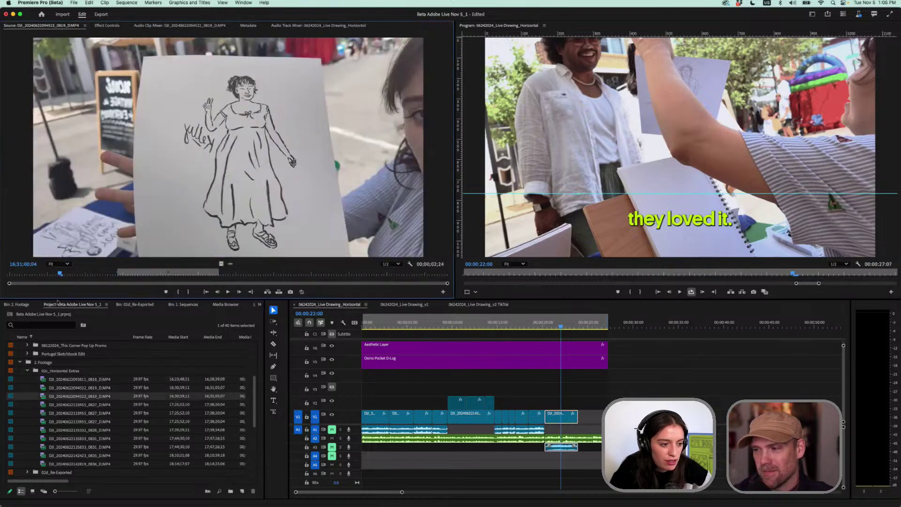
pyautogui.moveTo(60, 273); pyautogui.dragTo(137, 275)
pyautogui.doubleClick(54, 430)
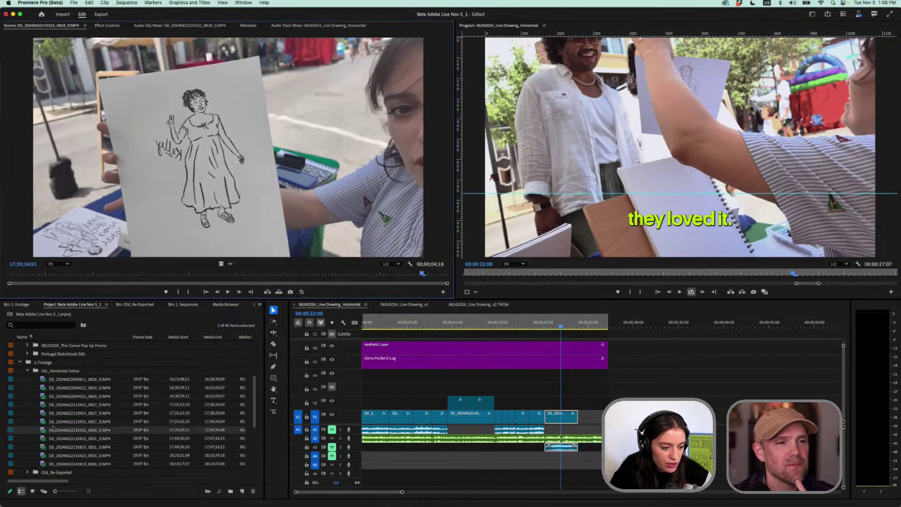
pyautogui.doubleClick(54, 446)
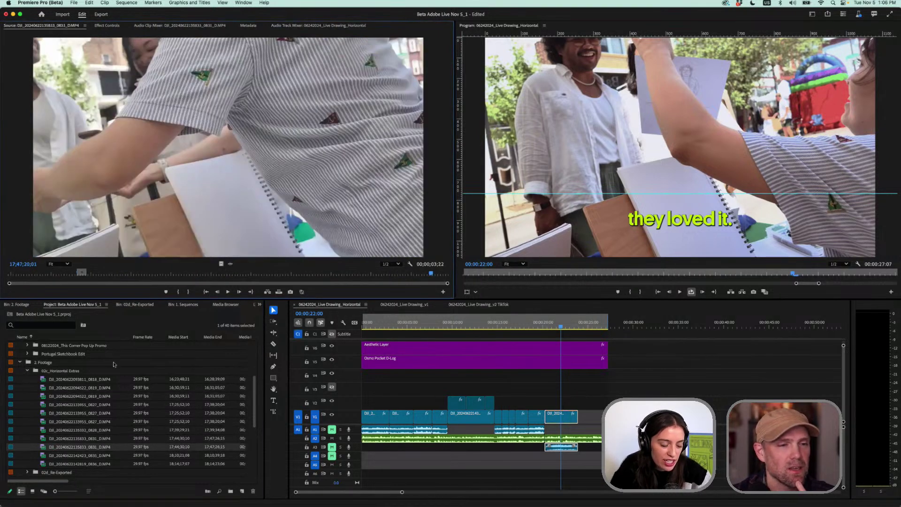
pyautogui.moveTo(94, 272); pyautogui.dragTo(247, 275)
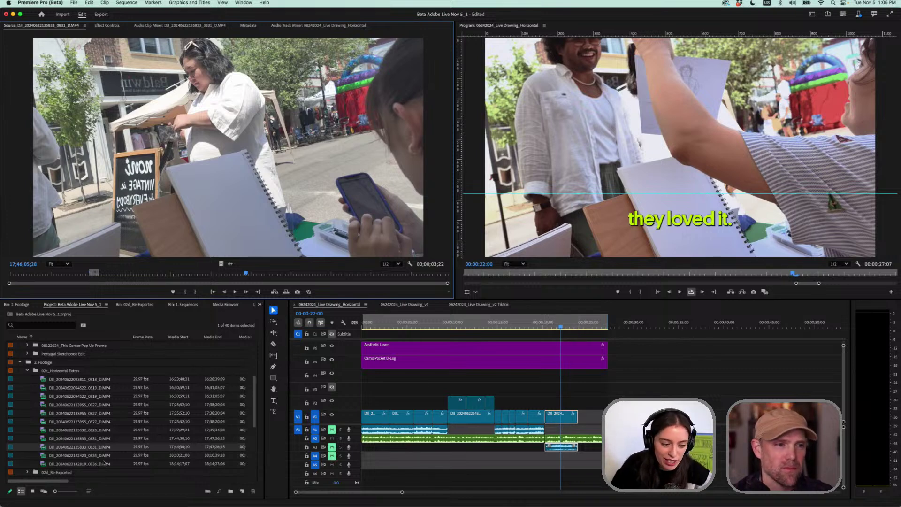
# Expand the 06242024_Live Drawing Pop Up bin and preview its vertical clips, including the one of the couple's drawing
pyautogui.scroll(-3, 71, 440)
pyautogui.scroll(-6, 76, 451)
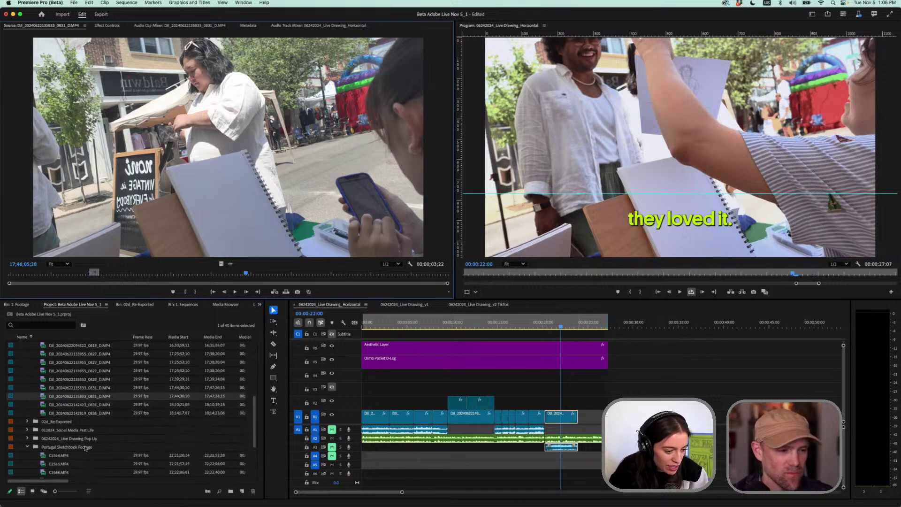
pyautogui.click(34, 413)
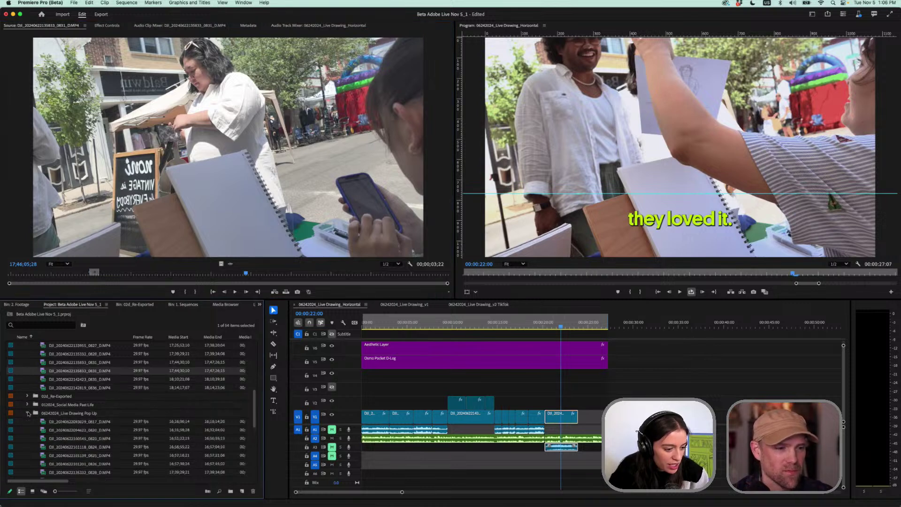
pyautogui.scroll(-5, 58, 441)
pyautogui.doubleClick(58, 439)
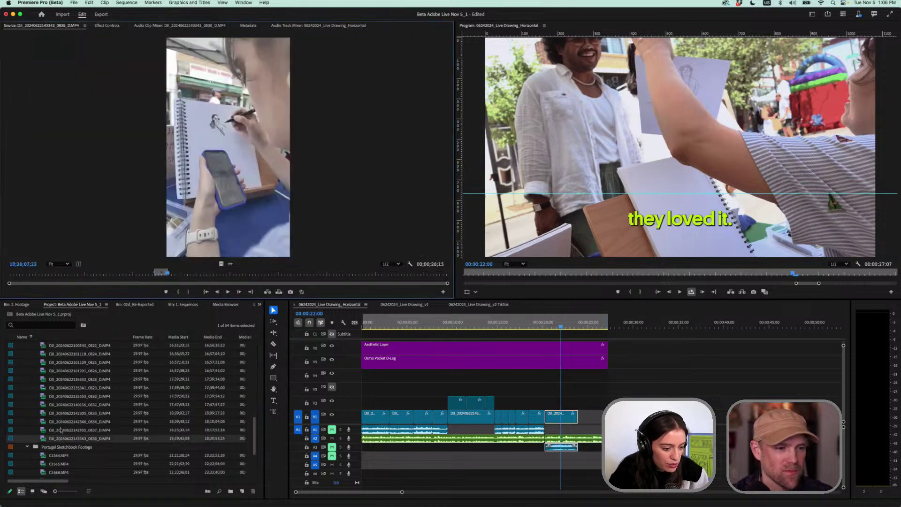
pyautogui.doubleClick(60, 430)
pyautogui.doubleClick(69, 388)
# Revisit the horizontal sequence, reopen 06242024_Live Drawing_v1, and scrub back to the couple's closing shot at 00:00:24:15
pyautogui.scroll(1, 69, 387)
pyautogui.scroll(10, 65, 383)
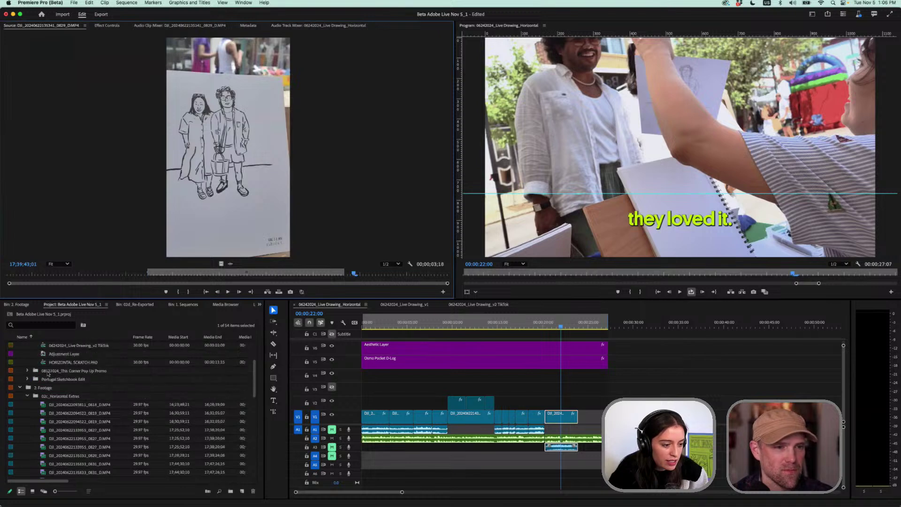
pyautogui.scroll(2, 62, 357)
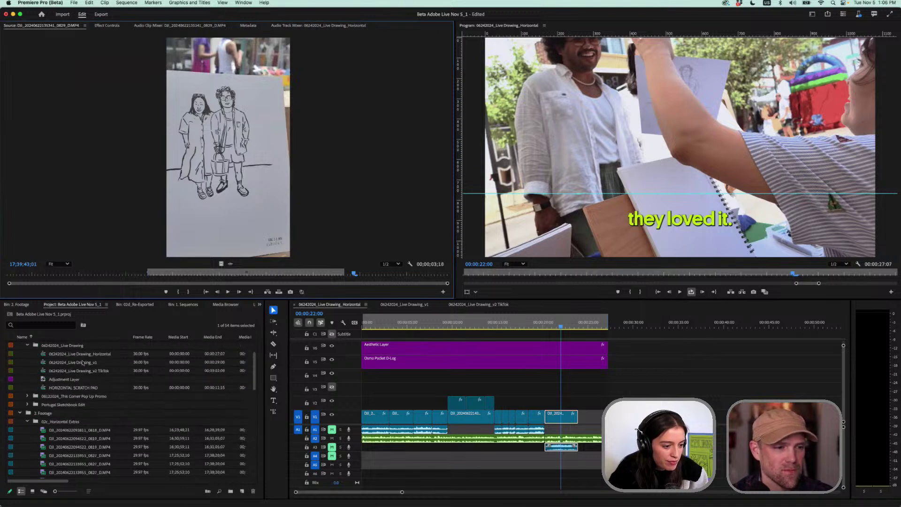
pyautogui.doubleClick(89, 354)
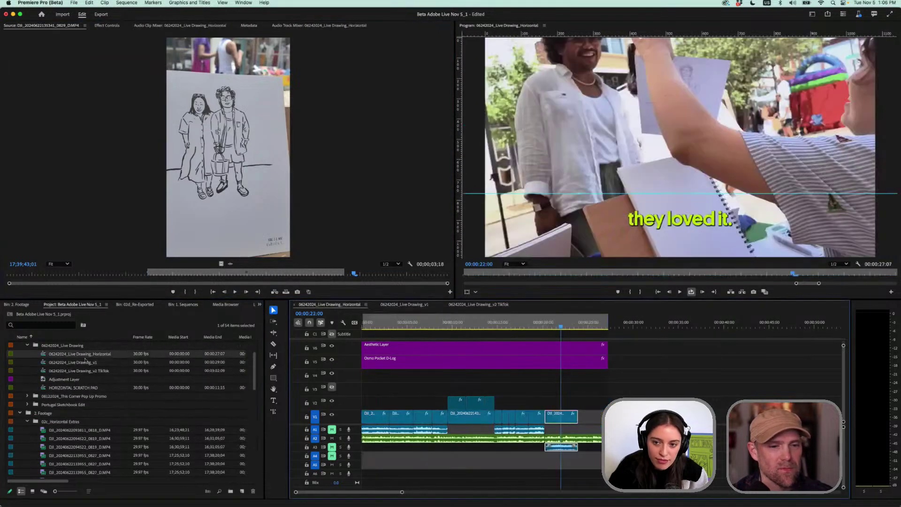
pyautogui.doubleClick(86, 362)
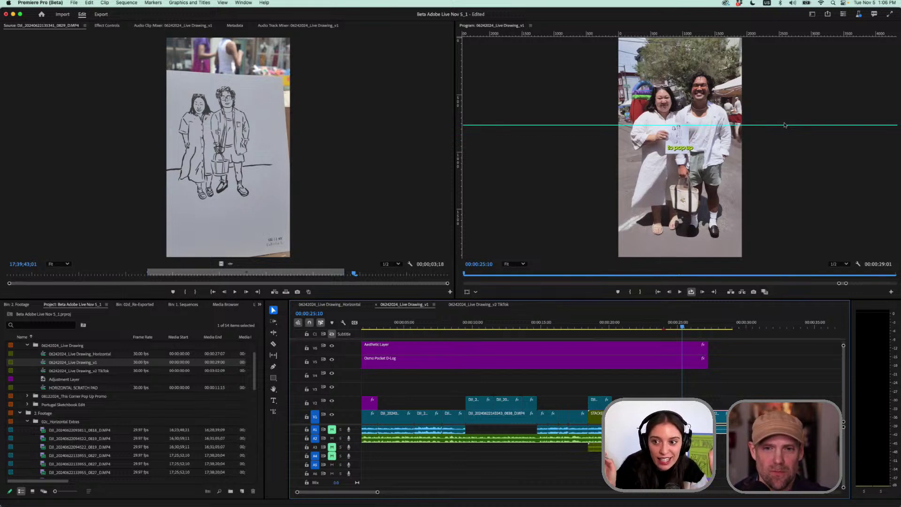
pyautogui.press('=')
pyautogui.press('=')
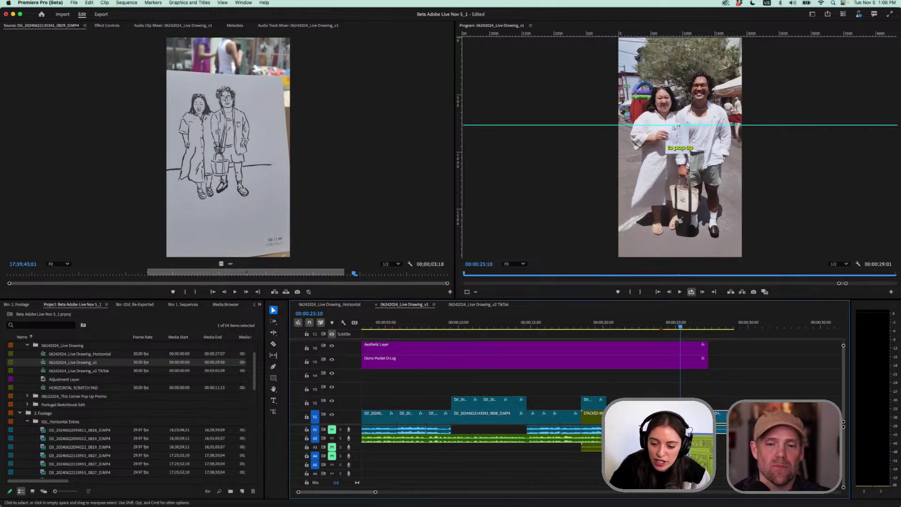
pyautogui.click(667, 327)
pyautogui.moveTo(667, 328)
pyautogui.mouseDown()
pyautogui.moveTo(754, 336)
pyautogui.moveTo(612, 339)
pyautogui.moveTo(622, 339)
pyautogui.mouseUp()
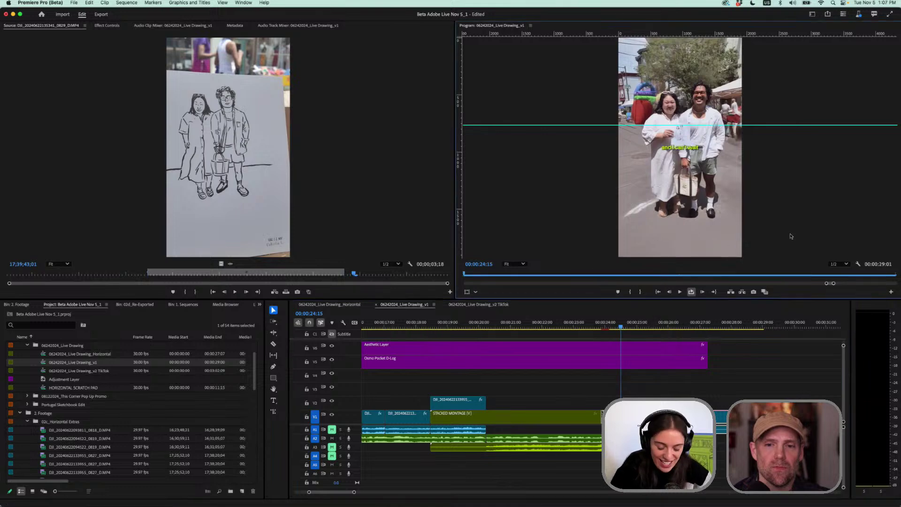
# View the couple shot enlarged, return to 06242024_Live Drawing_Horizontal, and scrub the gap at its end to 00:00:25:04
pyautogui.press('`')
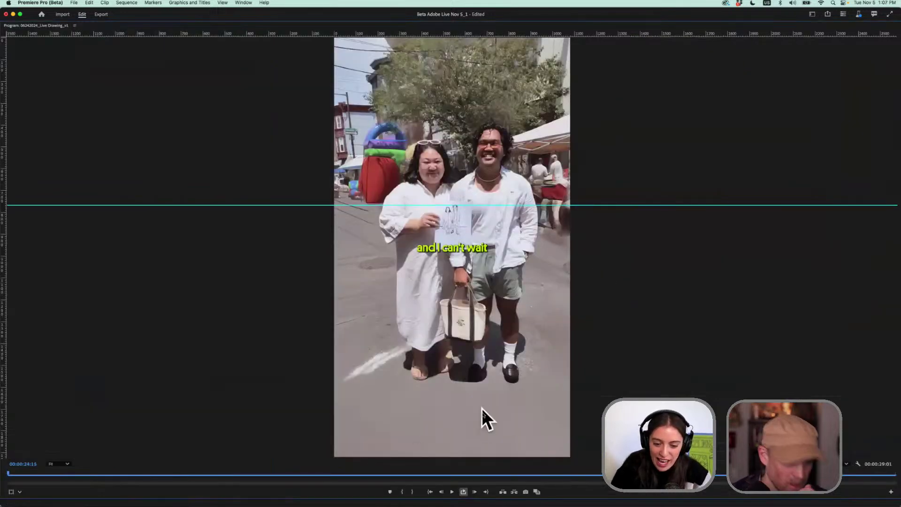
pyautogui.press('`')
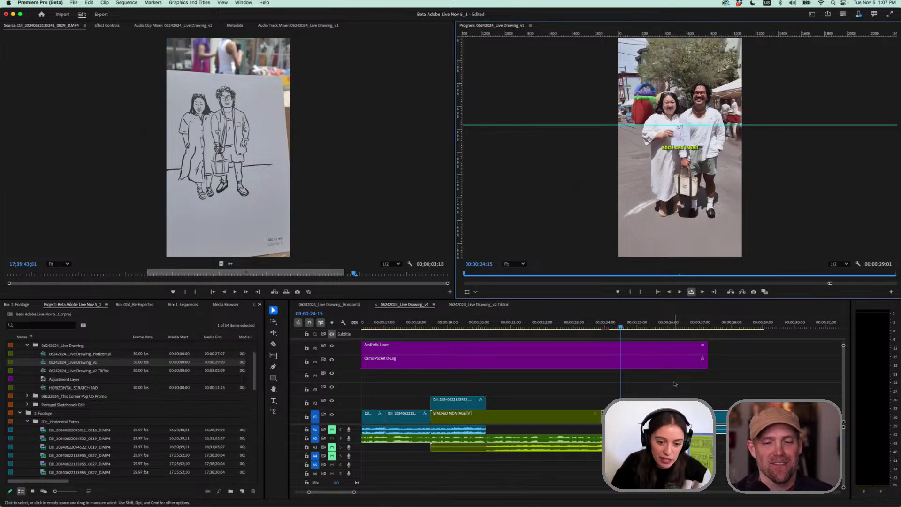
pyautogui.click(340, 305)
pyautogui.click(593, 324)
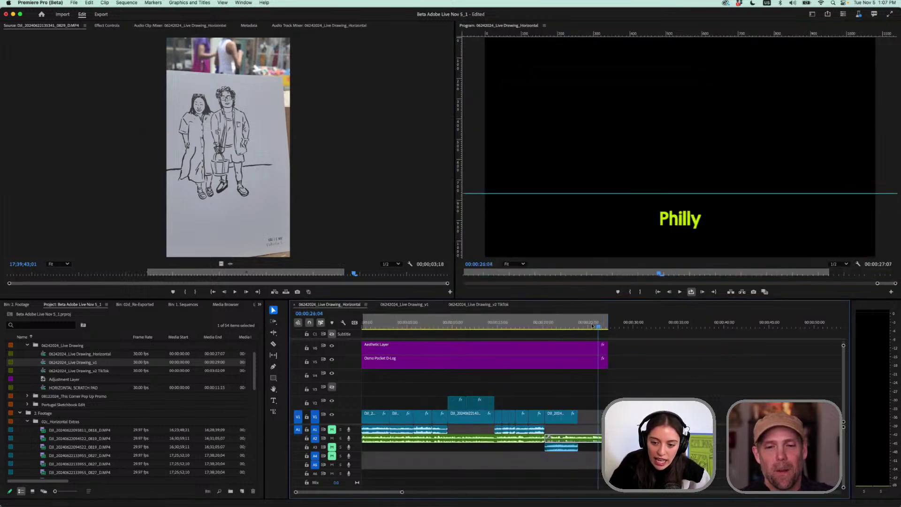
pyautogui.moveTo(593, 325); pyautogui.dragTo(589, 324)
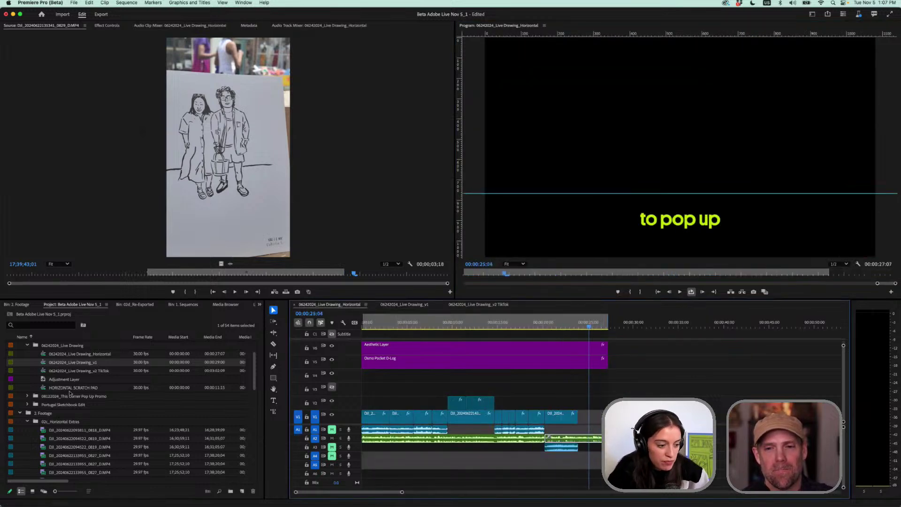
# Open the HORIZONTAL SCRATCH PAD sequence from the 06242024_Live Drawing bin
pyautogui.scroll(1, 72, 391)
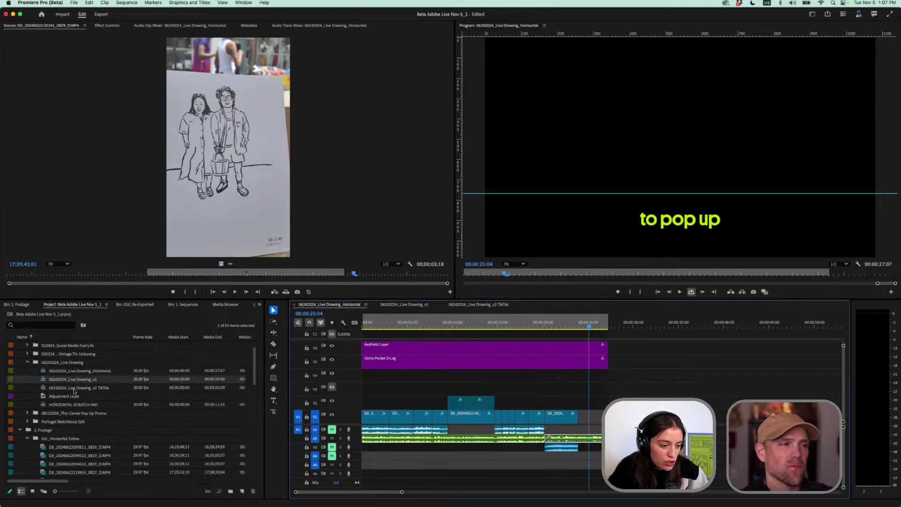
pyautogui.doubleClick(69, 405)
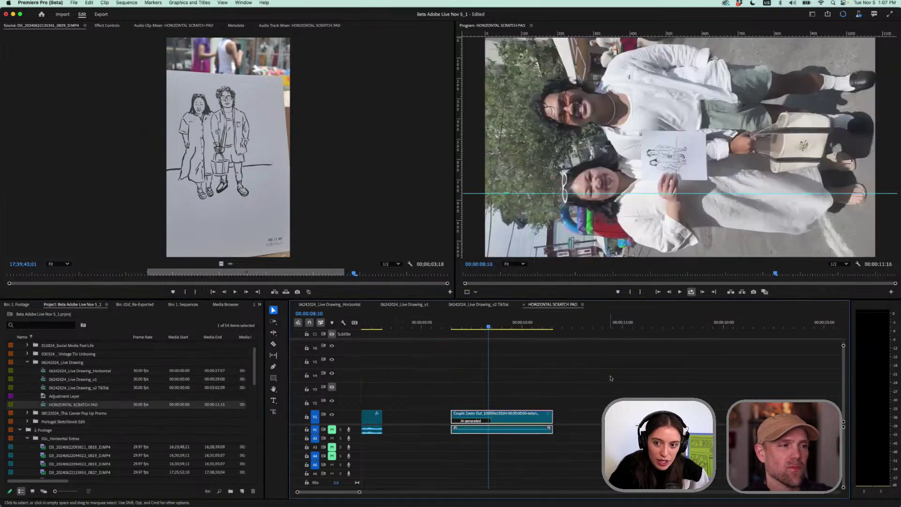
# Try clearing both clips from the scratch pad timeline, and undo the deletion
pyautogui.moveTo(610, 378); pyautogui.dragTo(362, 456)
pyautogui.press('Delete')
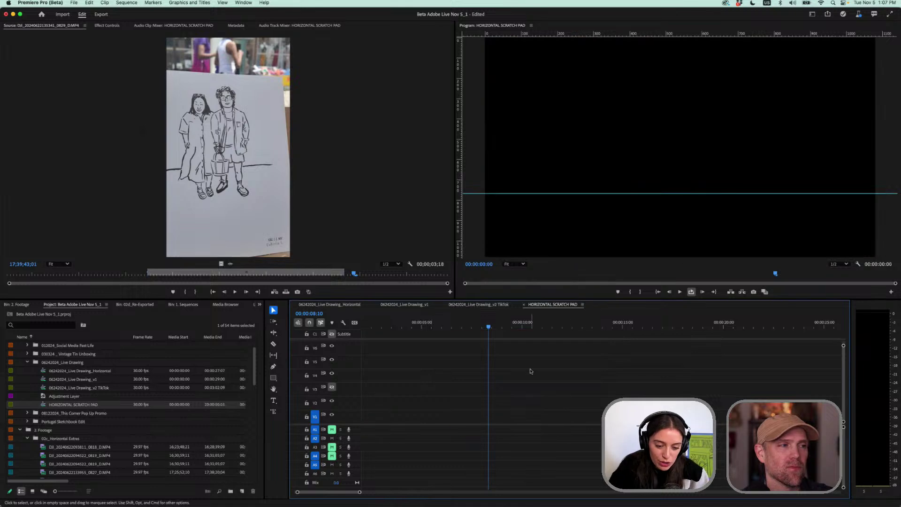
pyautogui.moveTo(328, 492); pyautogui.dragTo(282, 488)
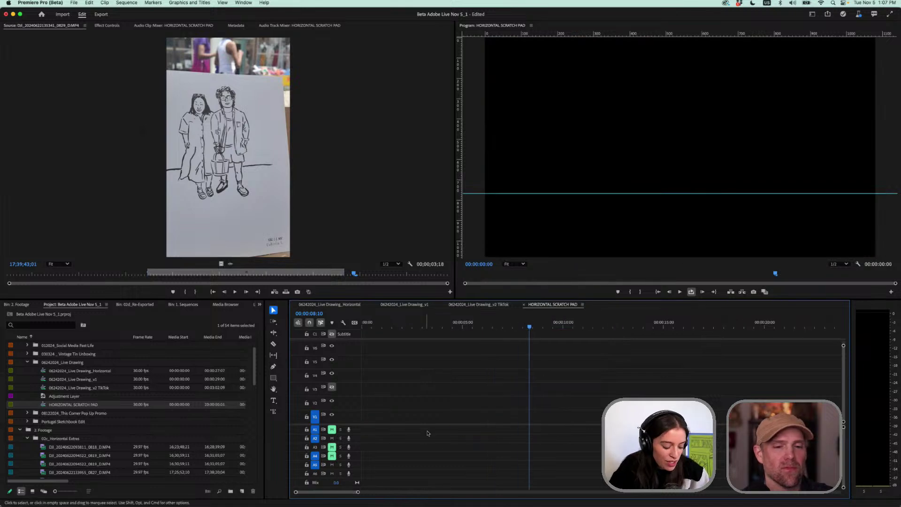
pyautogui.press('super+z')
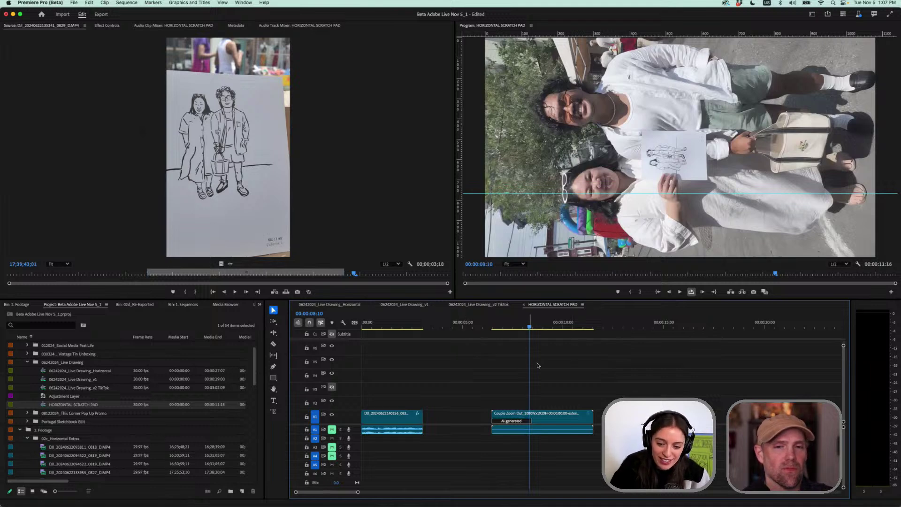
# Scrub through the sideways couple clip and the AI-extended Couple Zoom Out clip, stopping at 00:00:09:00
pyautogui.click(554, 323)
pyautogui.moveTo(506, 326); pyautogui.dragTo(488, 326)
pyautogui.click(385, 324)
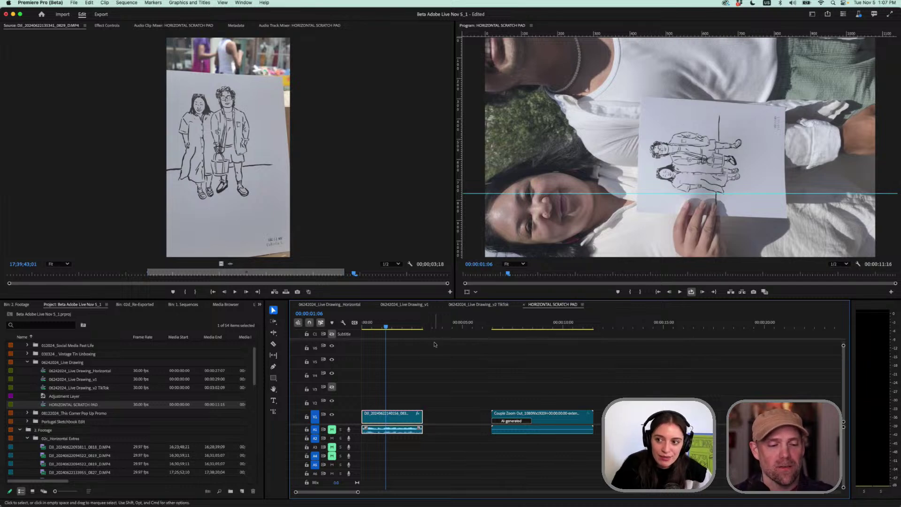
pyautogui.click(402, 326)
pyautogui.moveTo(402, 326); pyautogui.dragTo(346, 325)
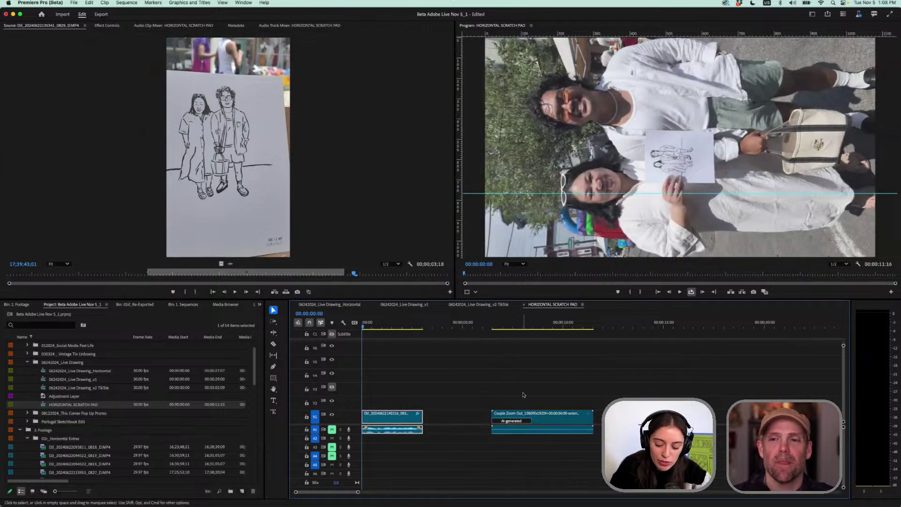
pyautogui.moveTo(531, 325); pyautogui.dragTo(542, 337)
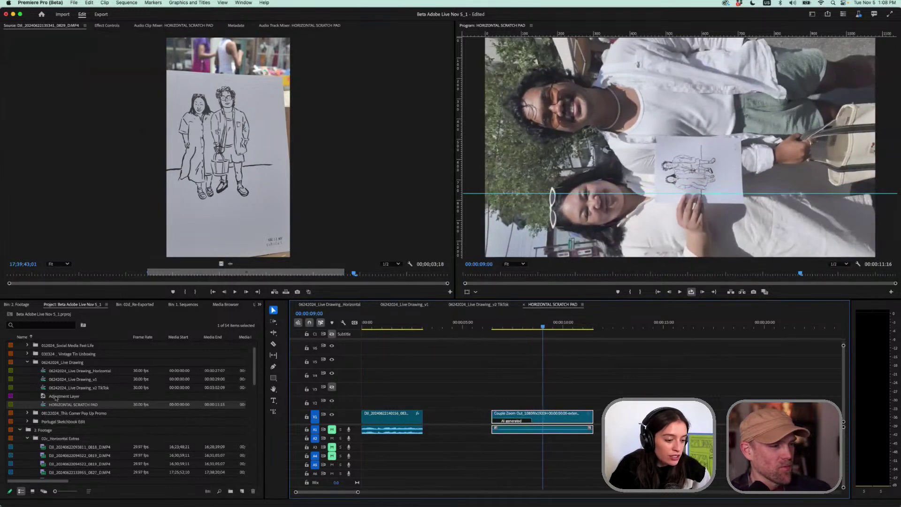
# Preview the horizontal clips in the 02c_Horizontal Extras bin one after another, and collapse the bin
pyautogui.scroll(-2, 113, 389)
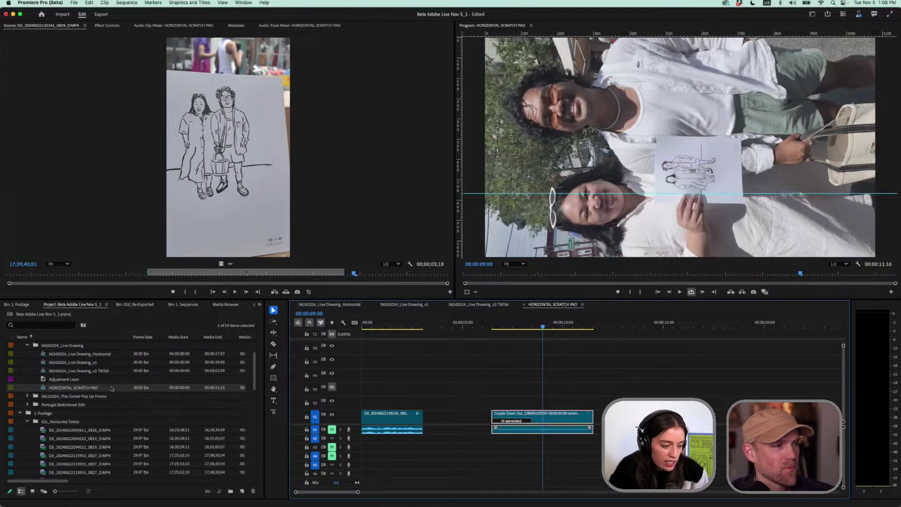
pyautogui.scroll(-5, 112, 388)
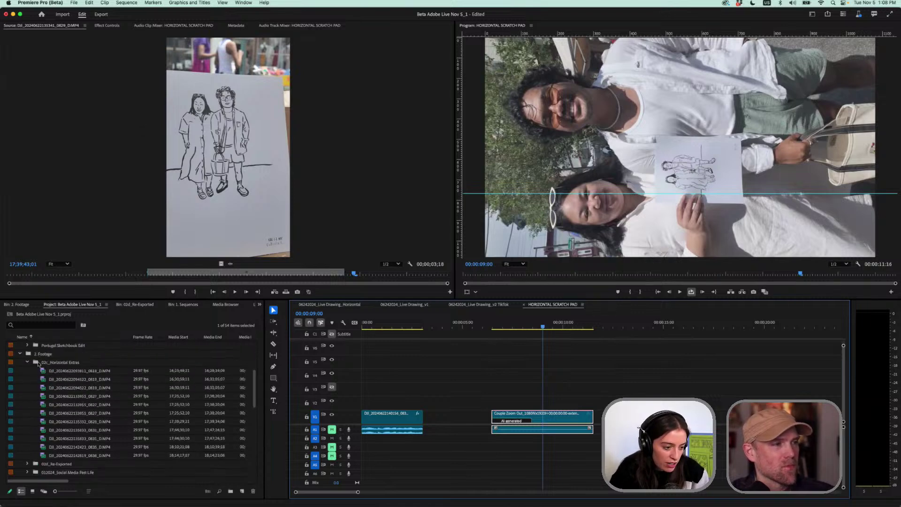
pyautogui.doubleClick(59, 372)
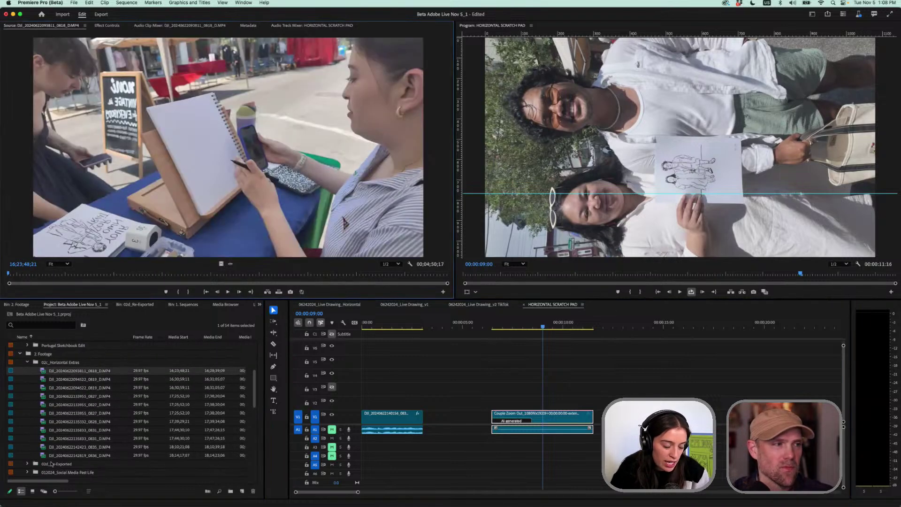
pyautogui.doubleClick(93, 413)
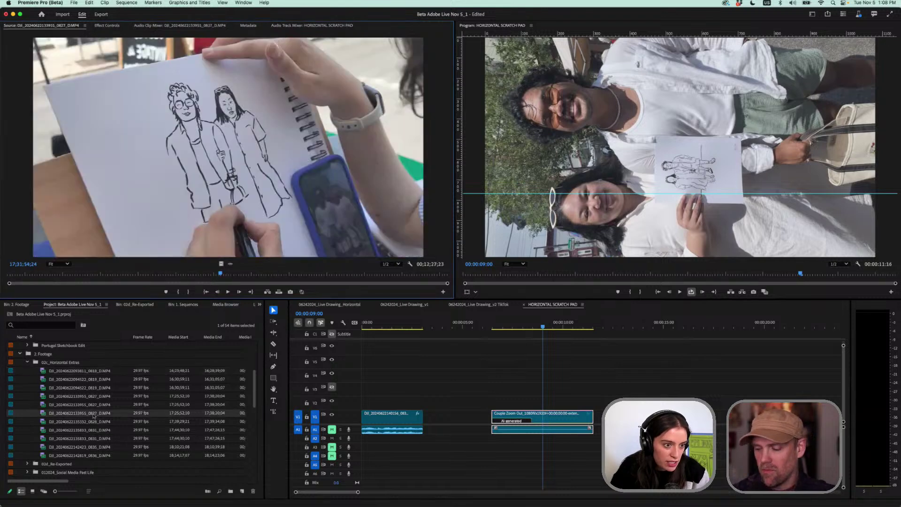
pyautogui.doubleClick(92, 422)
pyautogui.doubleClick(88, 431)
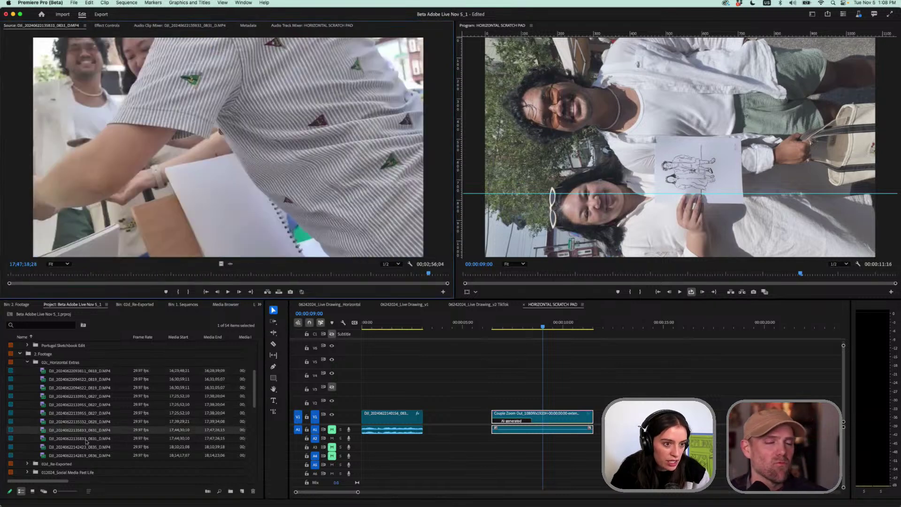
pyautogui.doubleClick(87, 438)
pyautogui.doubleClick(85, 446)
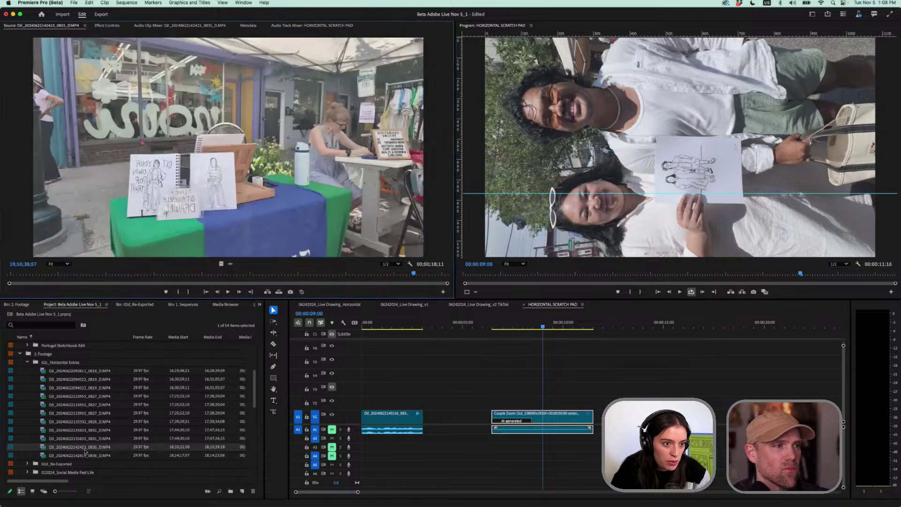
pyautogui.doubleClick(85, 455)
pyautogui.scroll(3, 63, 409)
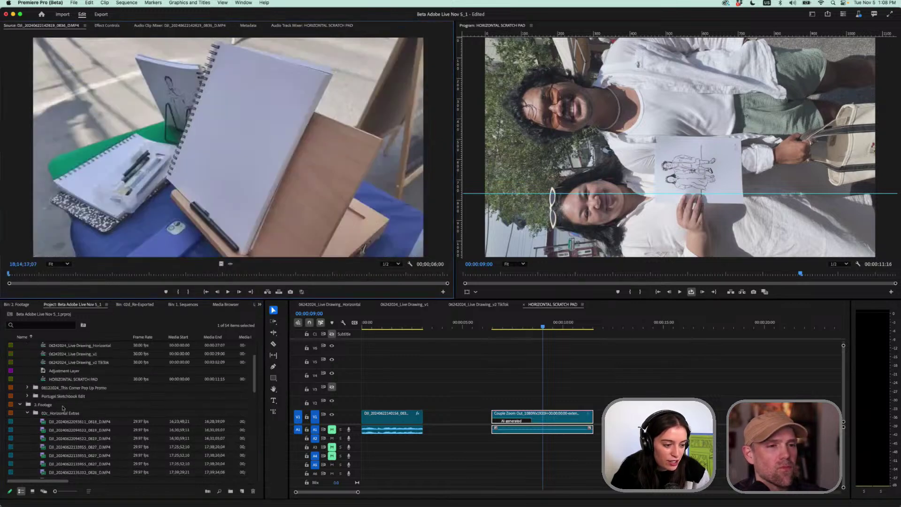
pyautogui.click(27, 413)
pyautogui.scroll(2, 42, 381)
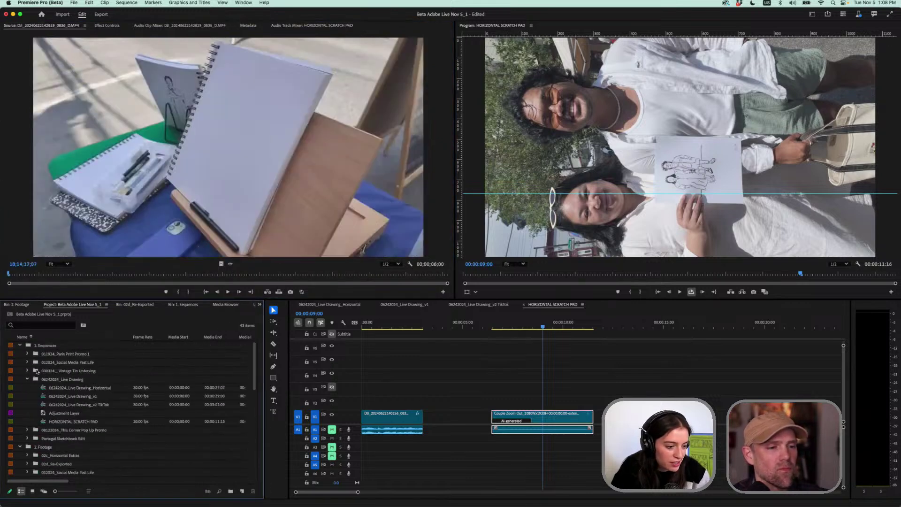
pyautogui.scroll(-3, 37, 424)
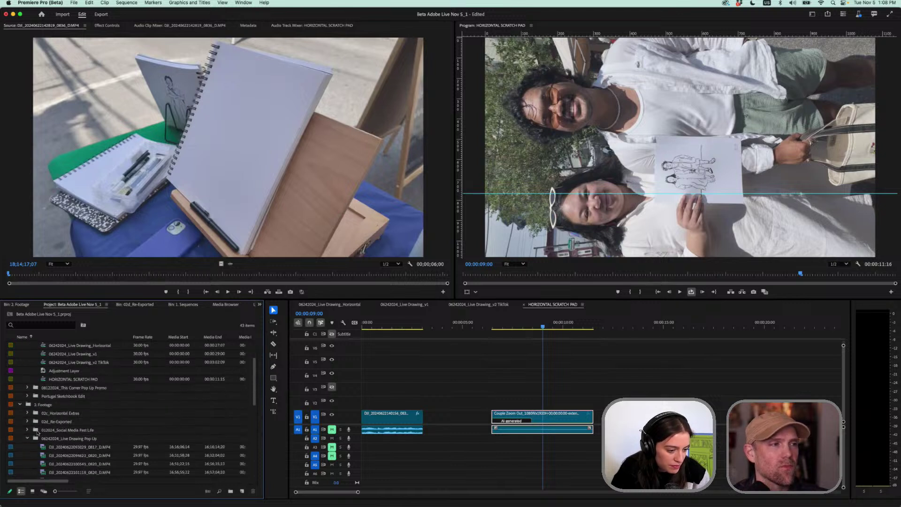
pyautogui.scroll(-5, 52, 443)
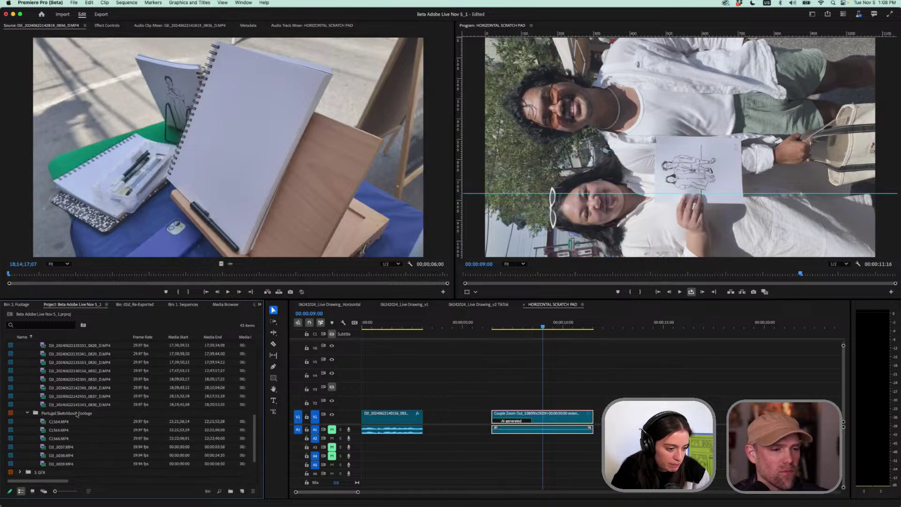
pyautogui.doubleClick(92, 438)
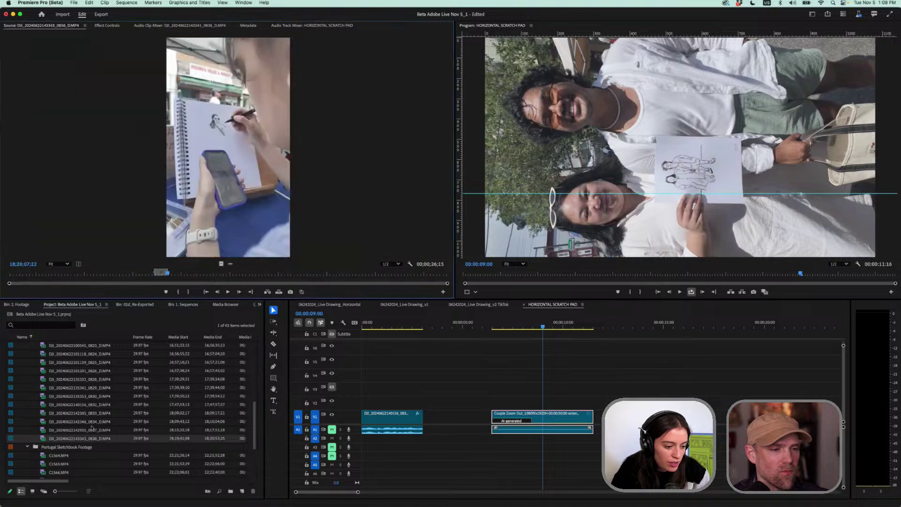
pyautogui.doubleClick(91, 430)
pyautogui.doubleClick(88, 413)
pyautogui.doubleClick(86, 404)
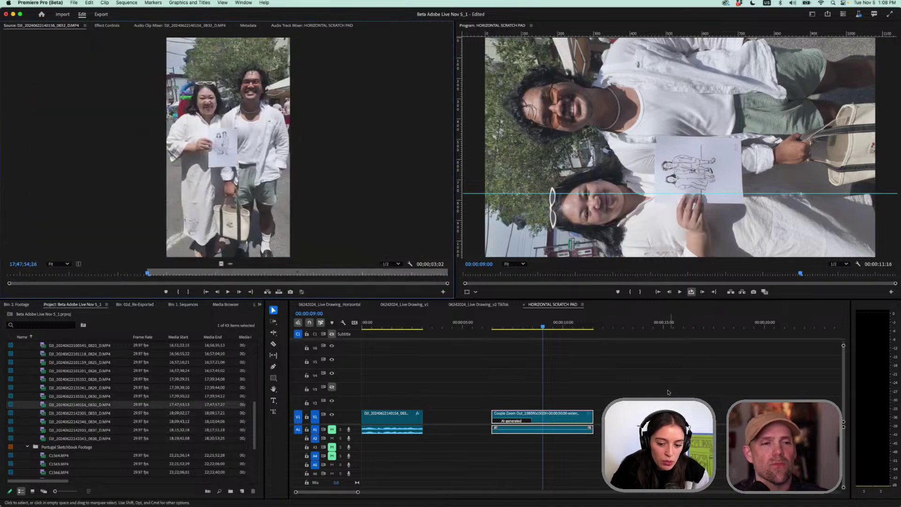
# Add the vertical couple clip to V1 in the scratch pad's empty area at about 00:00:16:22, and scrub it to 00:00:17:18
pyautogui.click(637, 373)
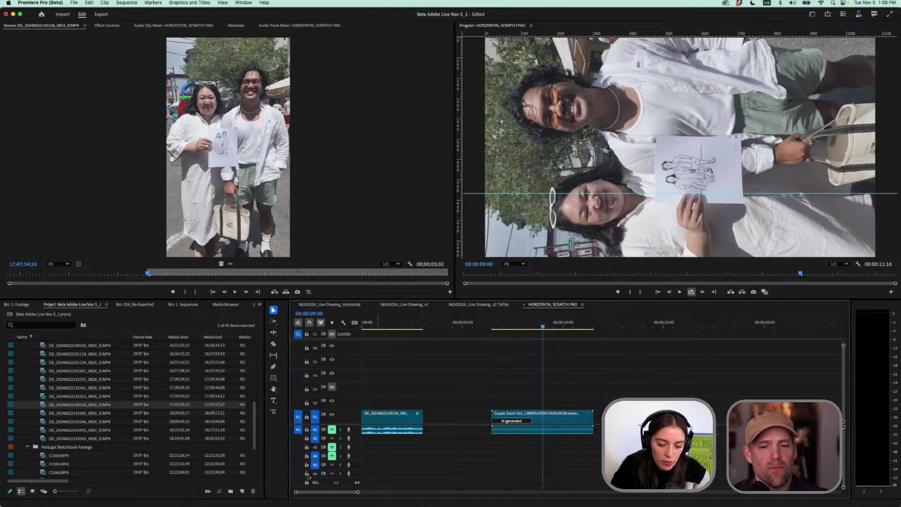
pyautogui.moveTo(316, 492); pyautogui.dragTo(327, 496)
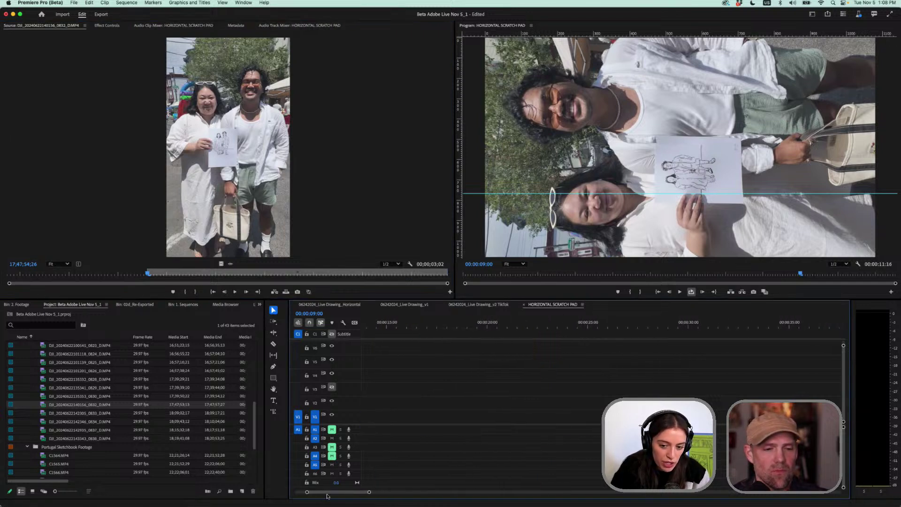
pyautogui.click(47, 406)
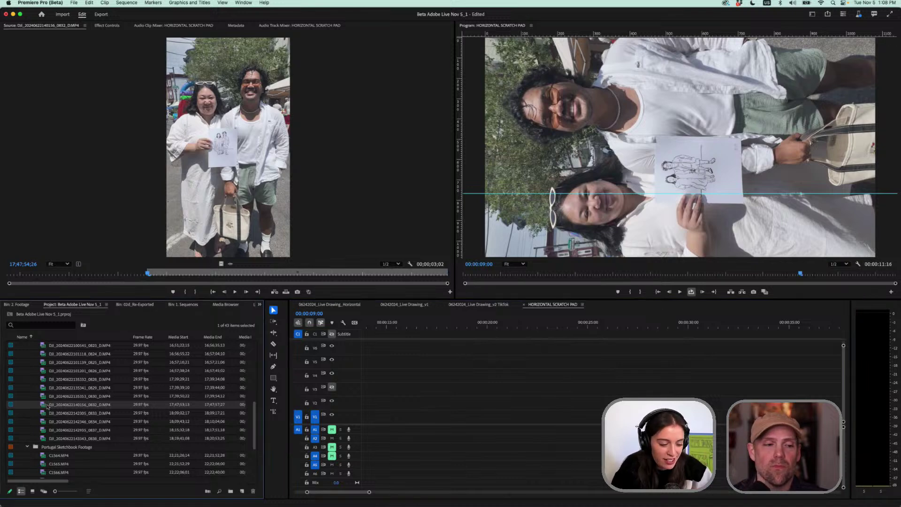
pyautogui.moveTo(69, 403); pyautogui.dragTo(437, 420)
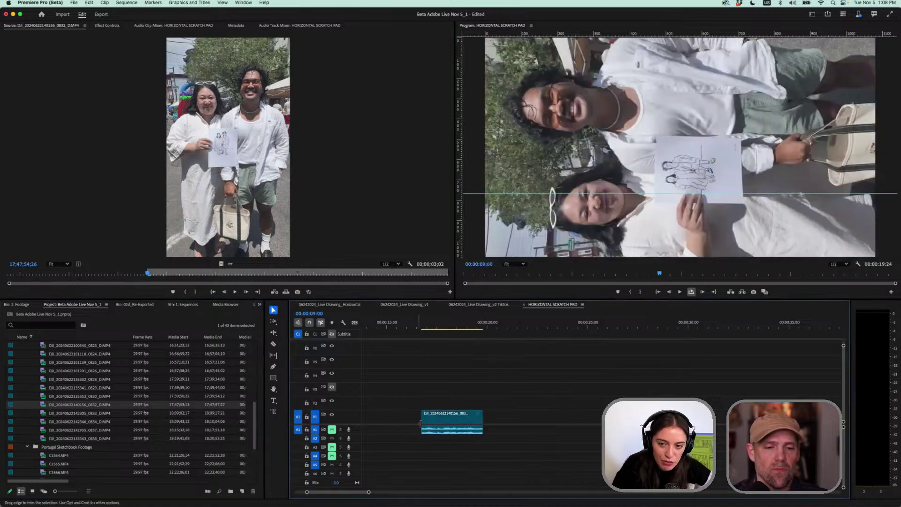
pyautogui.click(443, 327)
pyautogui.moveTo(443, 326)
pyautogui.mouseDown()
pyautogui.moveTo(429, 327)
pyautogui.moveTo(463, 327)
pyautogui.moveTo(438, 337)
pyautogui.moveTo(460, 338)
pyautogui.moveTo(439, 338)
pyautogui.mouseUp()
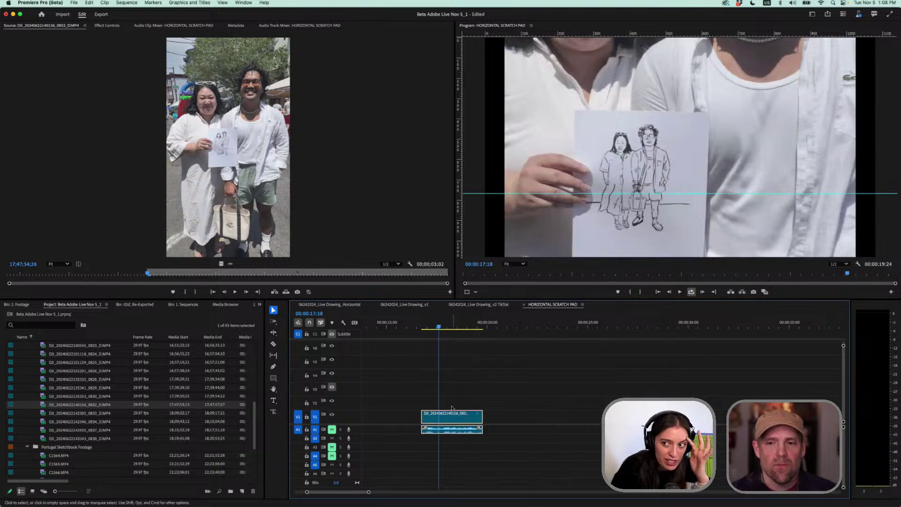
# Rotate the newly added couple clip by -90 degrees and scale it down so more of the shot fits the horizontal frame
pyautogui.click(103, 26)
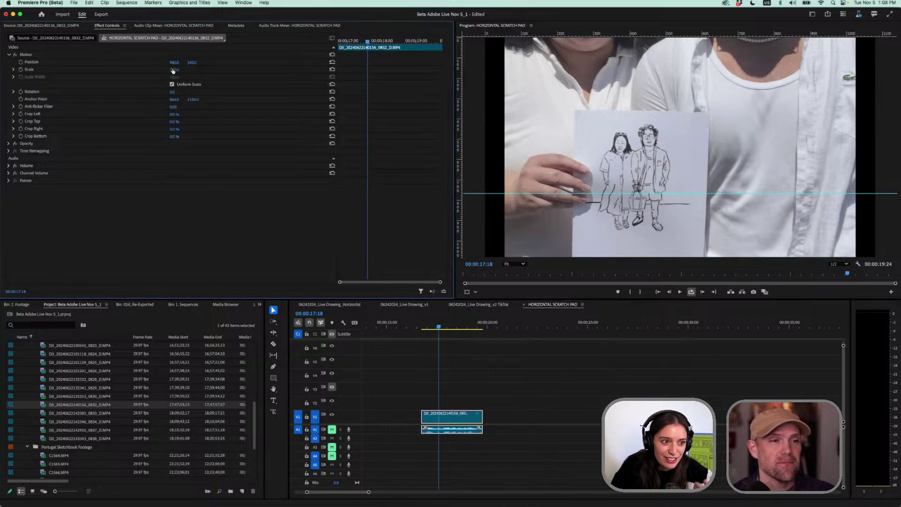
pyautogui.click(174, 92)
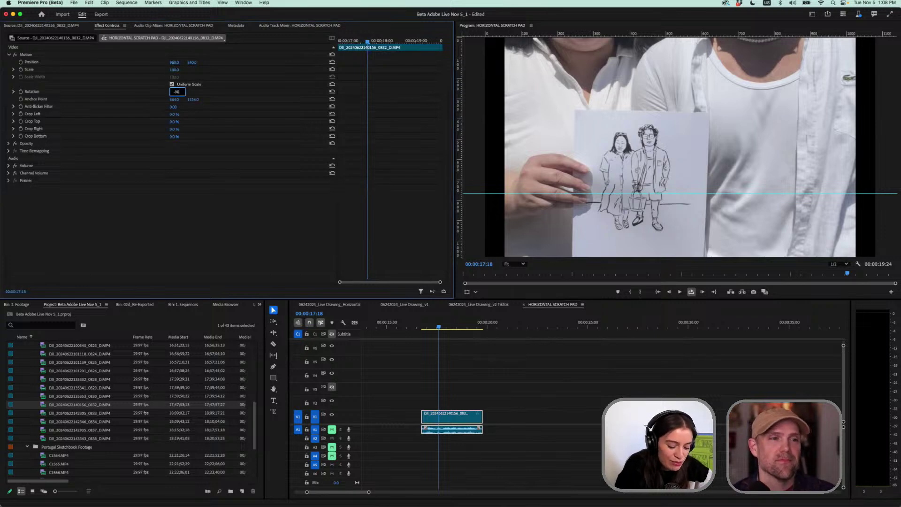
pyautogui.write('-90')
pyautogui.press('Return')
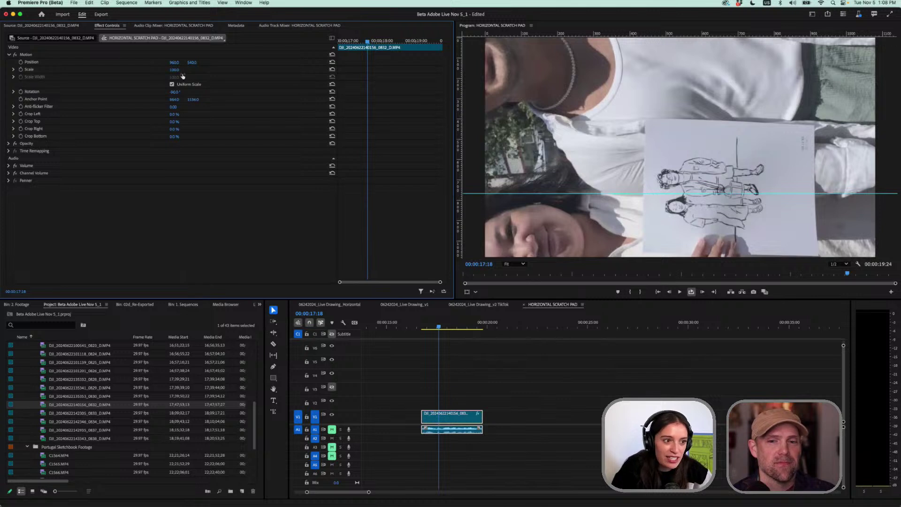
pyautogui.moveTo(175, 71)
pyautogui.mouseDown()
pyautogui.moveTo(149, 70)
pyautogui.moveTo(158, 70)
pyautogui.mouseUp()
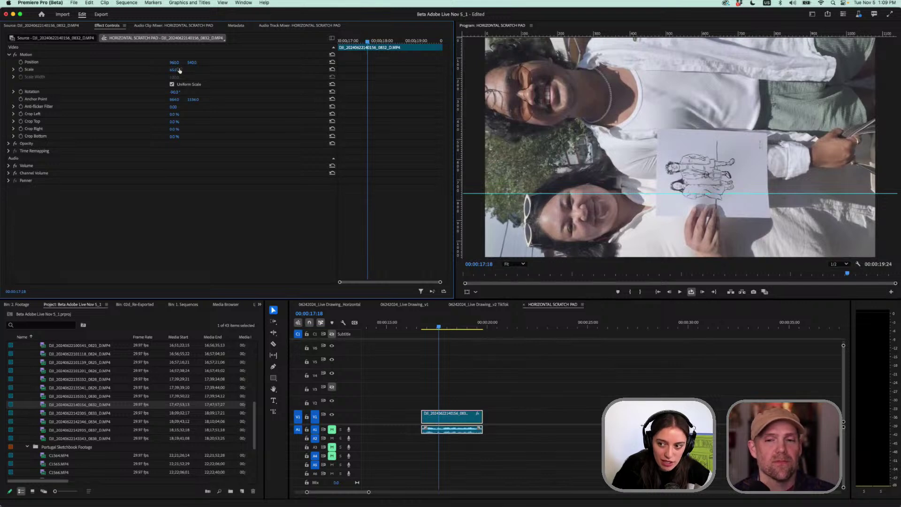
# Mark the sequence In point at the rotated clip's start, 00:00:16:22, and the Out point at its end, 00:00:19:23
pyautogui.moveTo(424, 327)
pyautogui.mouseDown()
pyautogui.moveTo(466, 330)
pyautogui.moveTo(422, 332)
pyautogui.mouseUp()
pyautogui.press('i')
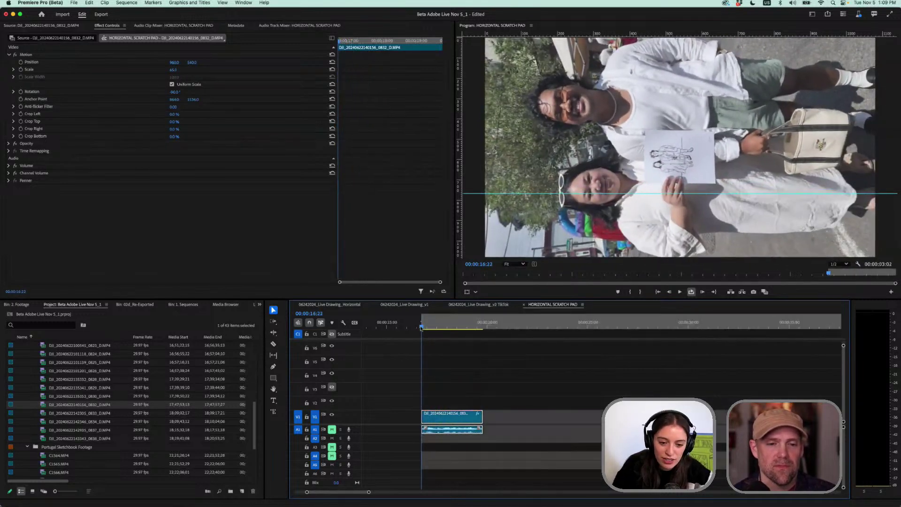
pyautogui.press('space')
pyautogui.moveTo(443, 332); pyautogui.dragTo(482, 333)
pyautogui.press('o')
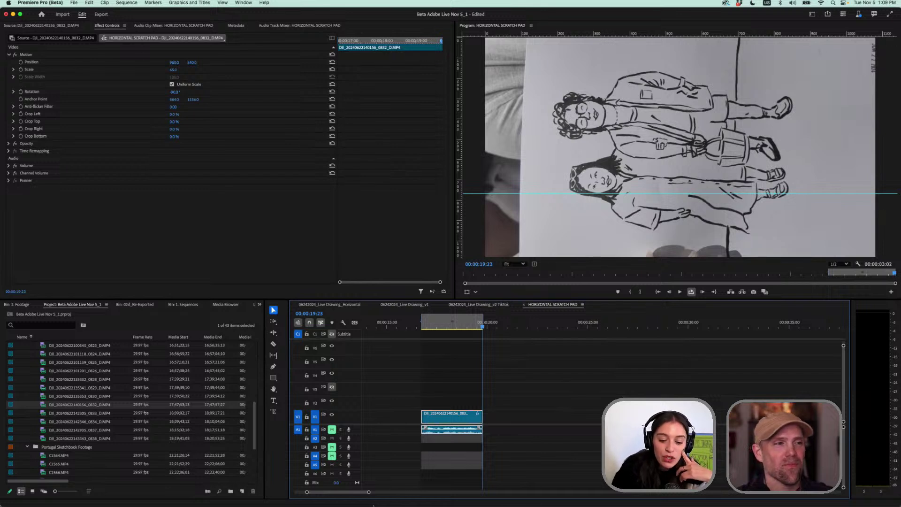
# Switch to Notes, open the Generative Extend Specs Needed note in its own window, and shrink and place it over the Effect Controls area
pyautogui.moveTo(381, 498)
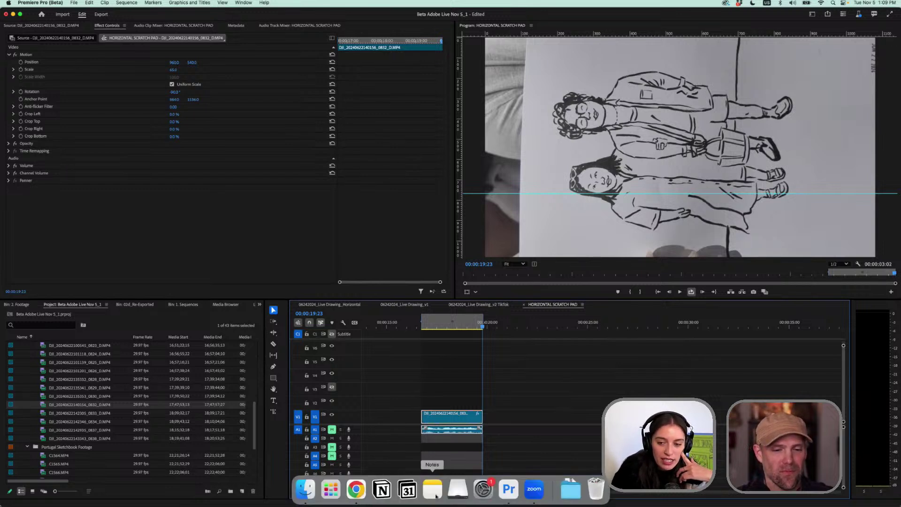
pyautogui.click(436, 496)
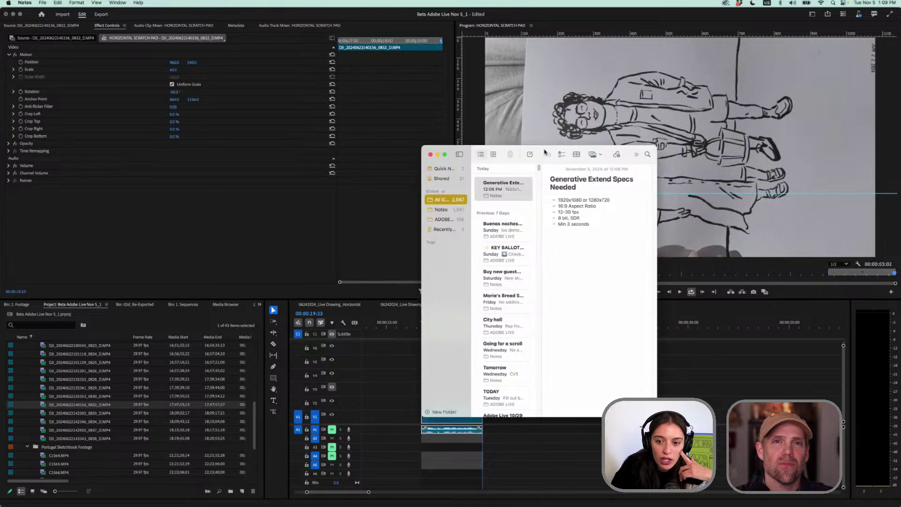
pyautogui.doubleClick(496, 188)
pyautogui.click(431, 154)
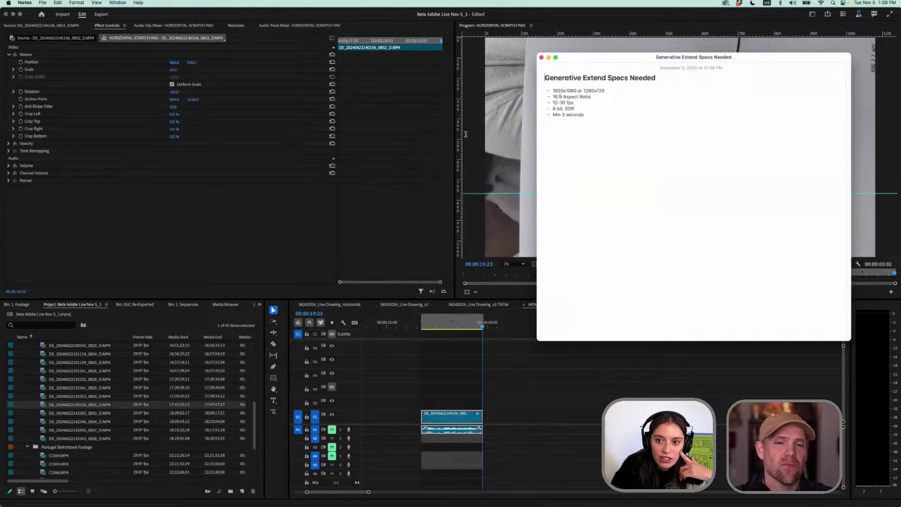
pyautogui.moveTo(618, 57); pyautogui.dragTo(233, 52)
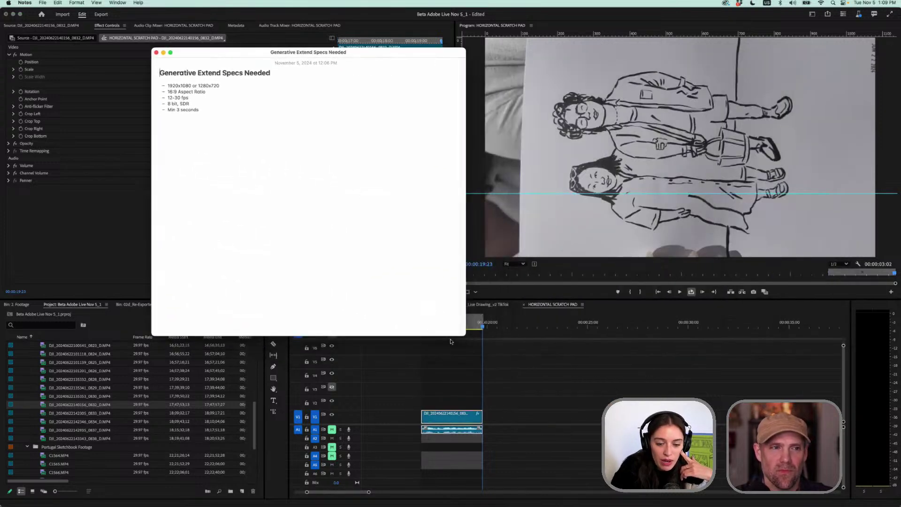
pyautogui.moveTo(464, 335); pyautogui.dragTo(380, 289)
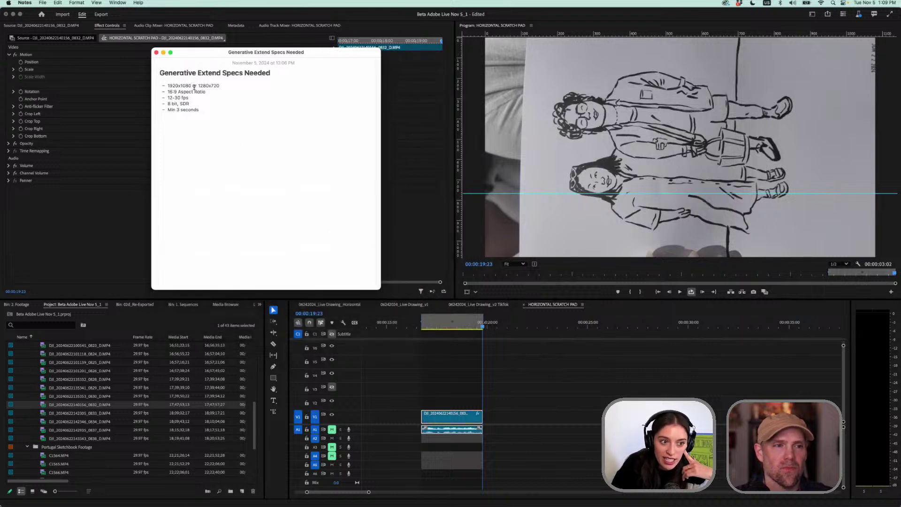
pyautogui.moveTo(227, 55); pyautogui.dragTo(274, 92)
# Enlarge all the text in the Generative Extend Specs Needed note by several sizes so the requirements are easy to read
pyautogui.moveTo(253, 165); pyautogui.dragTo(171, 111)
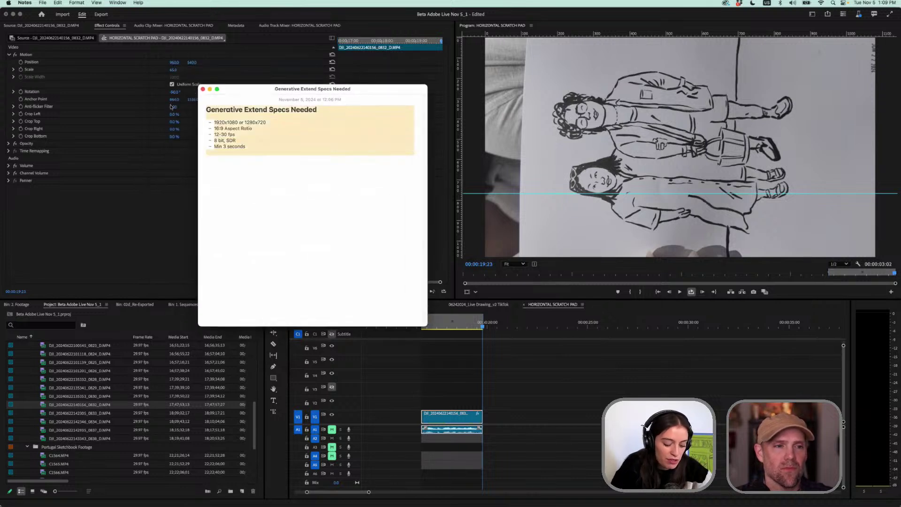
pyautogui.press('super+plus')
pyautogui.press('super+plus')
pyautogui.press('super+plus')
pyautogui.press('super+plus')
pyautogui.press('super+plus')
pyautogui.press('super+plus')
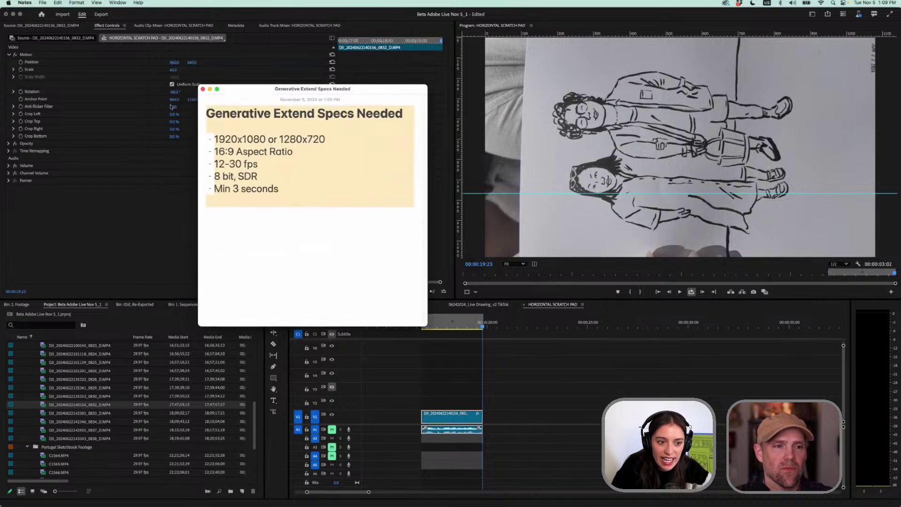
pyautogui.press('super+plus')
pyautogui.click(237, 179)
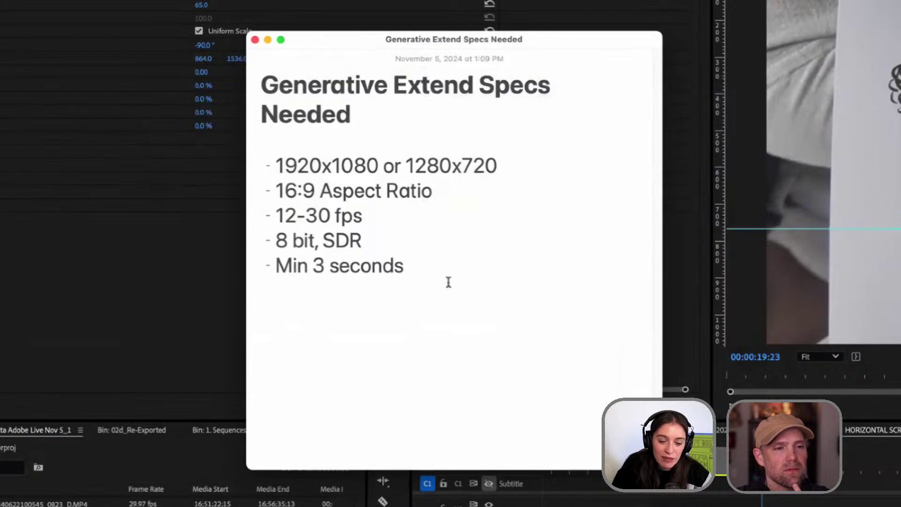
# Return to Premiere Pro and preview the rotated couple clip in the scratch pad by scrubbing and playing it
pyautogui.press('super+Tab')
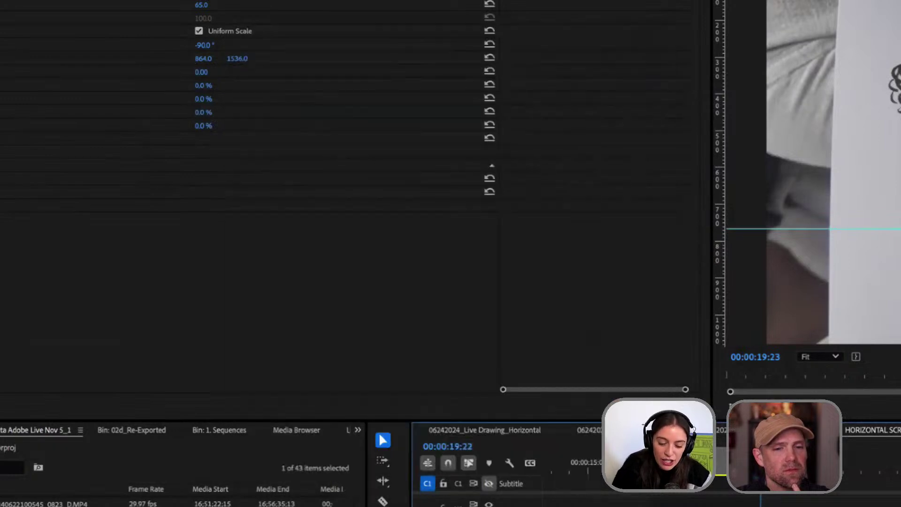
pyautogui.moveTo(759, 470); pyautogui.dragTo(655, 491)
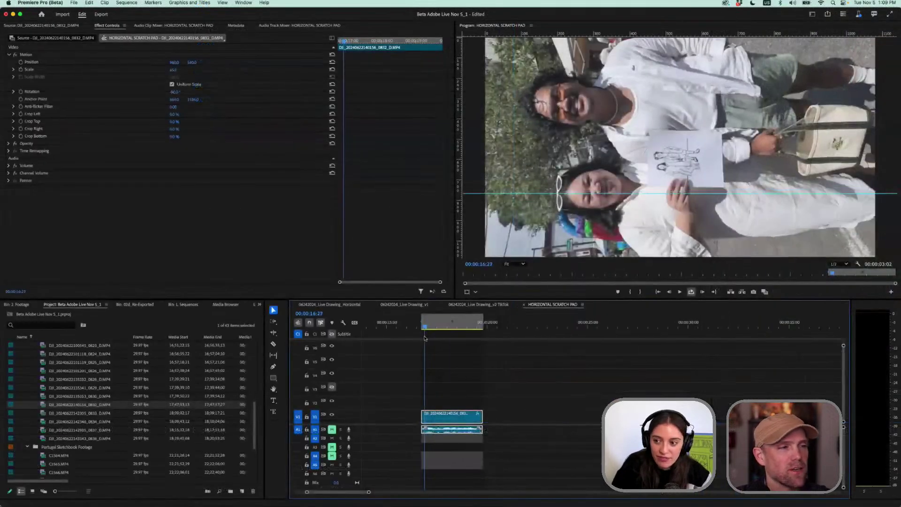
pyautogui.moveTo(425, 337); pyautogui.dragTo(458, 342)
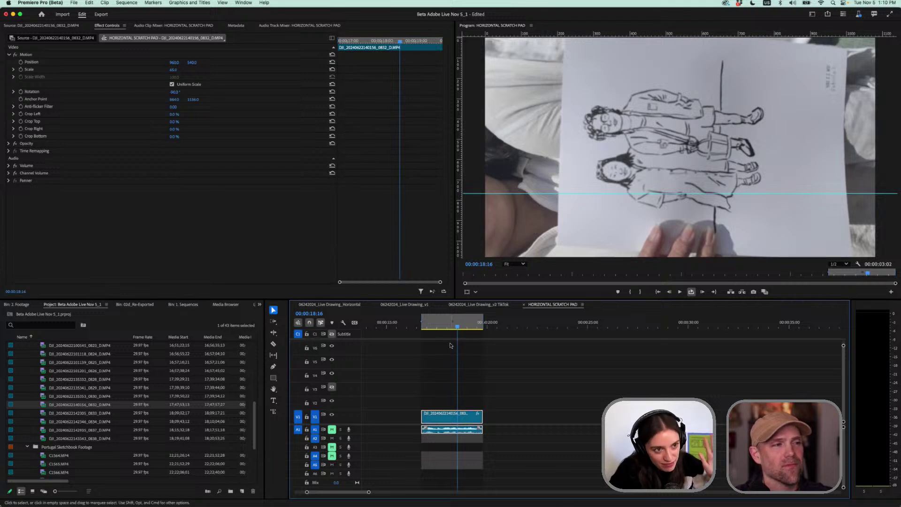
pyautogui.click(432, 326)
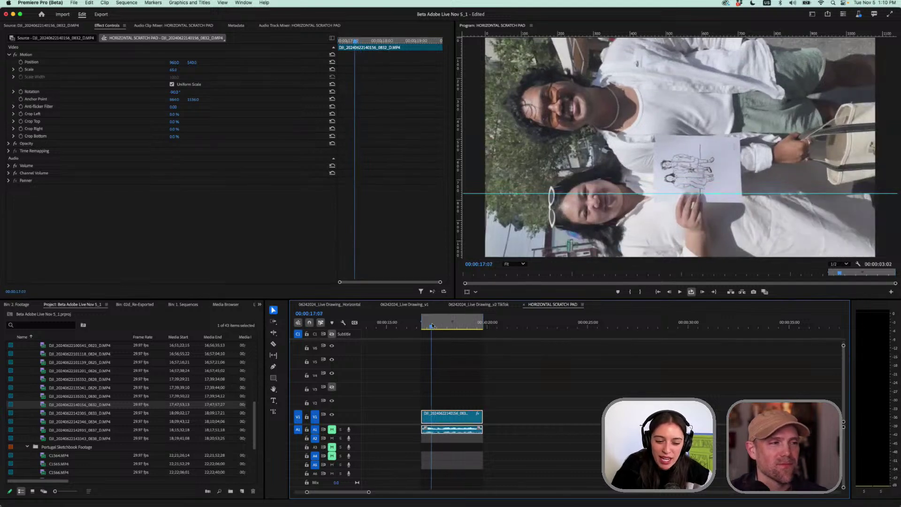
pyautogui.press('space')
# Check the frame size and timebase in the HORIZONTAL SCRATCH PAD sequence settings, and open the sequence for export
pyautogui.click(126, 3)
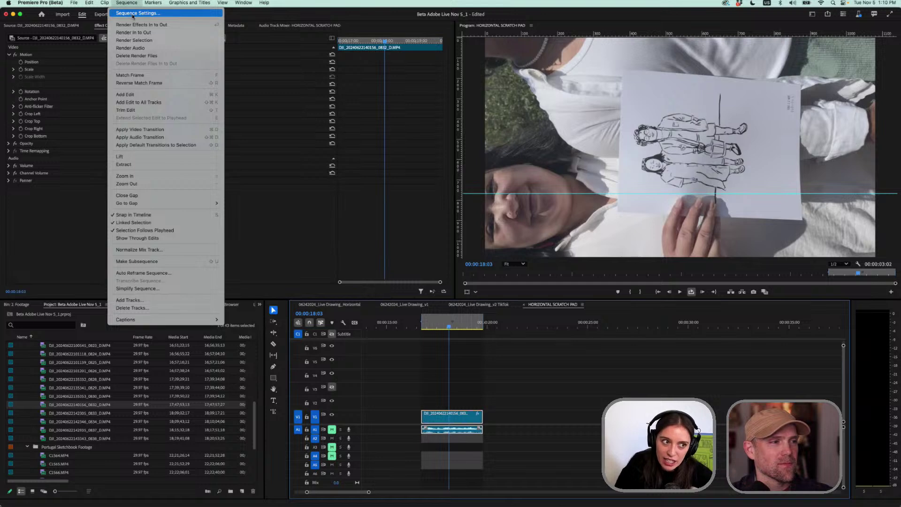
pyautogui.click(132, 14)
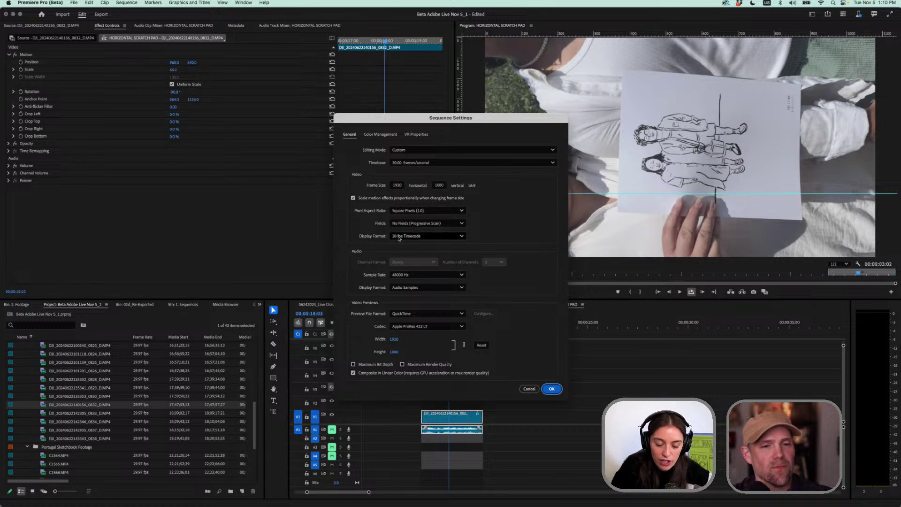
pyautogui.click(552, 389)
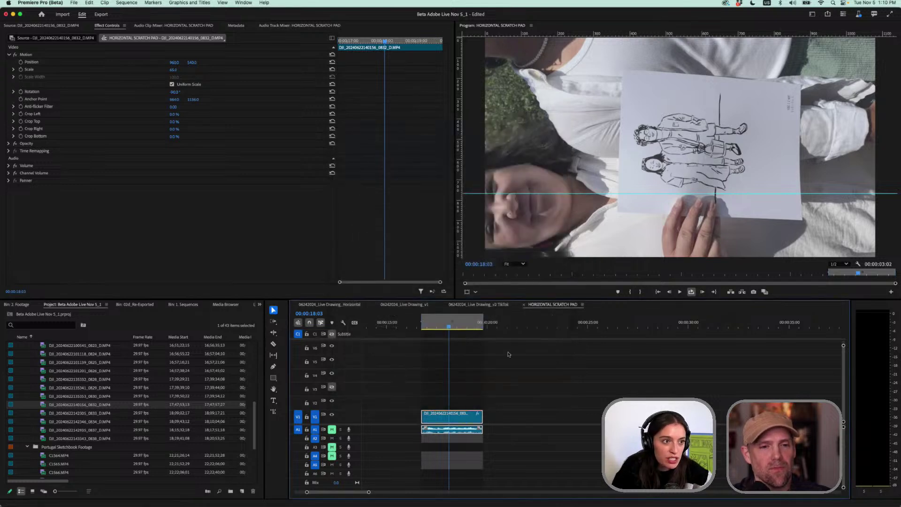
pyautogui.click(101, 14)
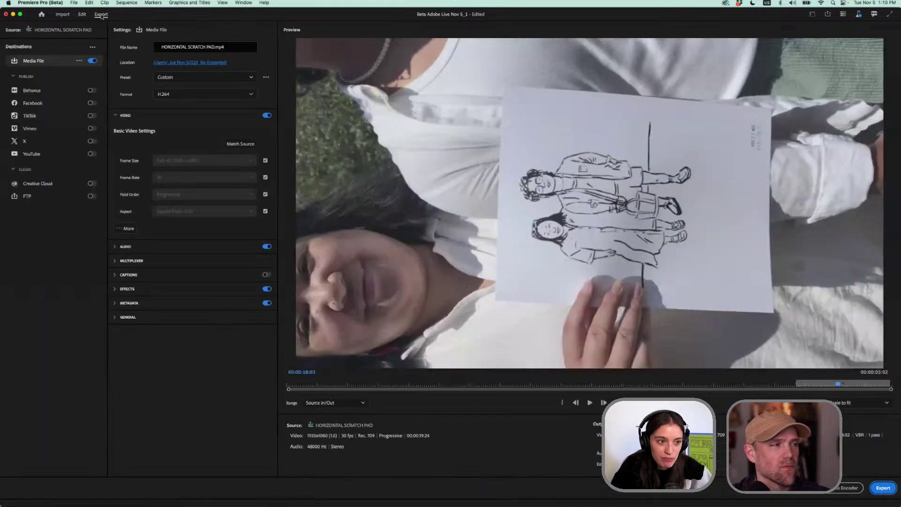
pyautogui.click(182, 64)
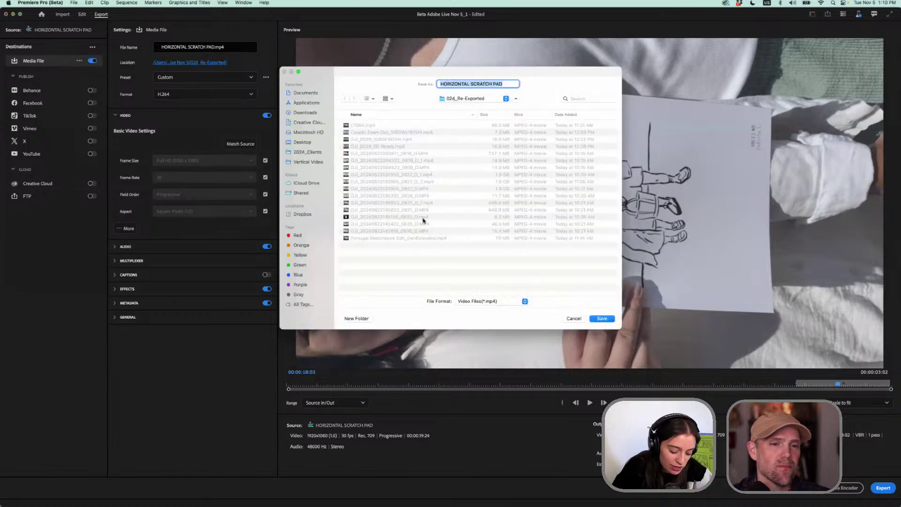
pyautogui.press('super+Up')
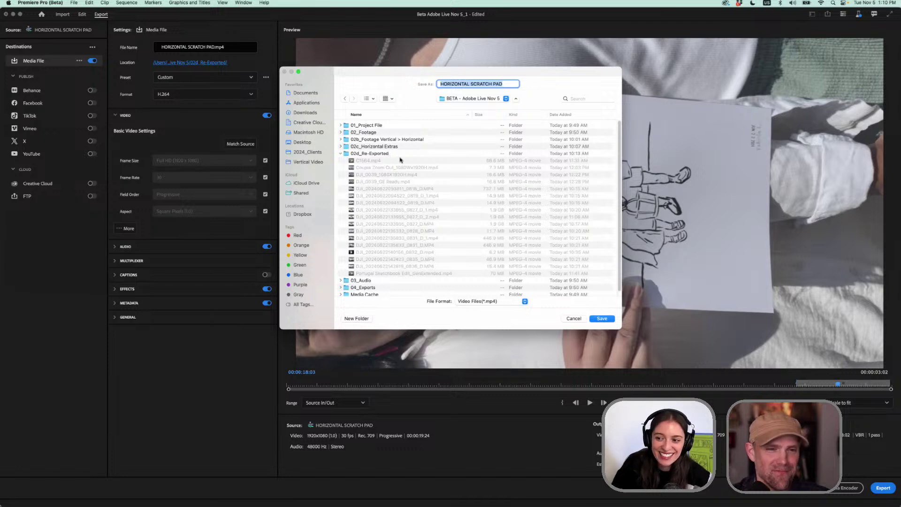
pyautogui.click(339, 133)
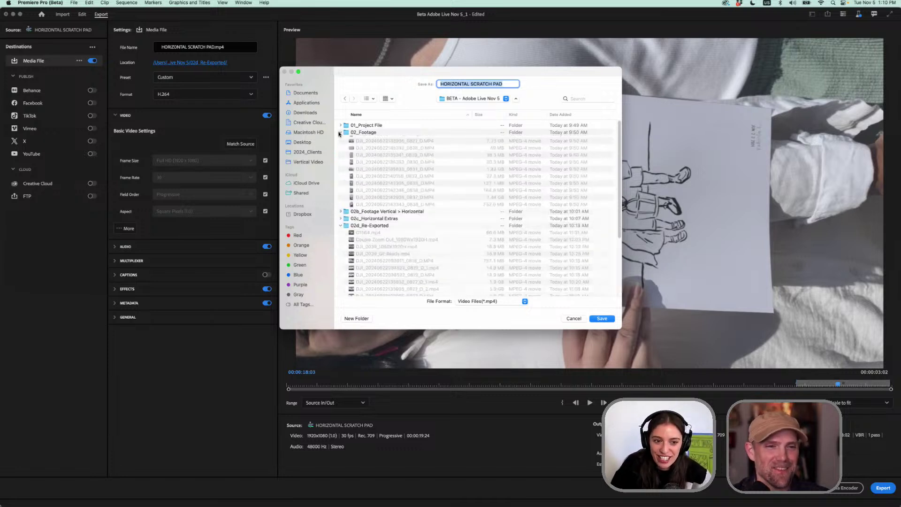
pyautogui.click(362, 175)
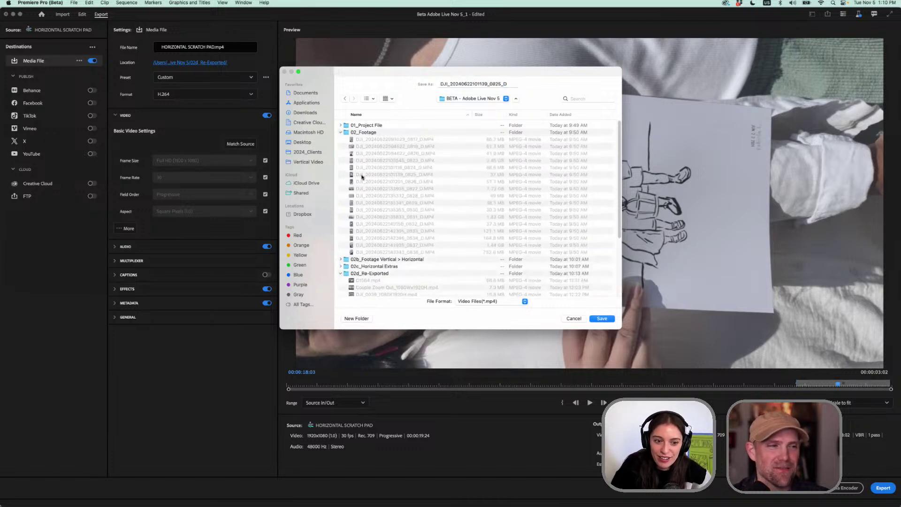
pyautogui.click(341, 132)
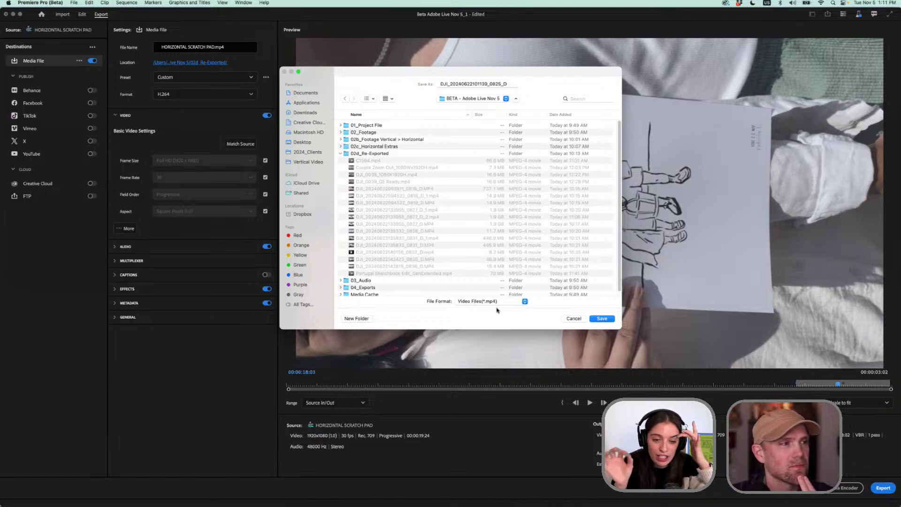
pyautogui.click(574, 318)
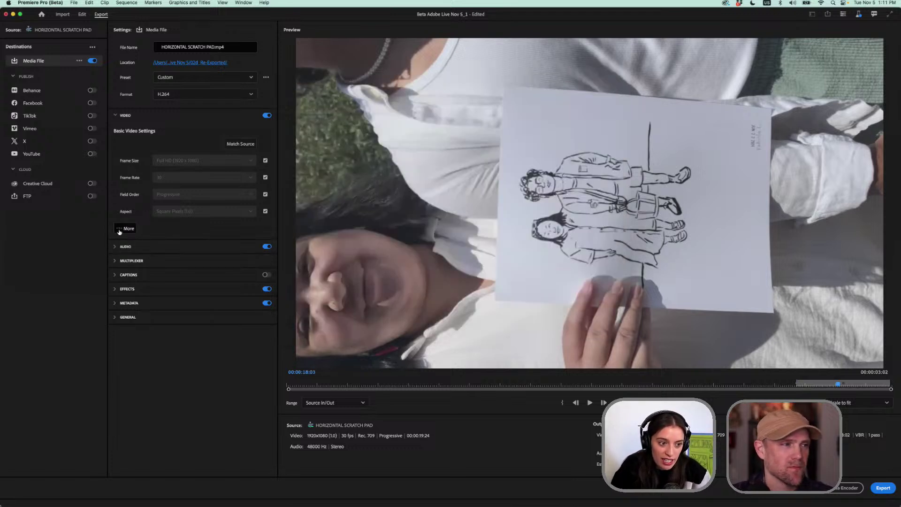
# Review the export's audio settings and its expanded video settings, including frame size, frame rate, encoding and color options
pyautogui.click(115, 247)
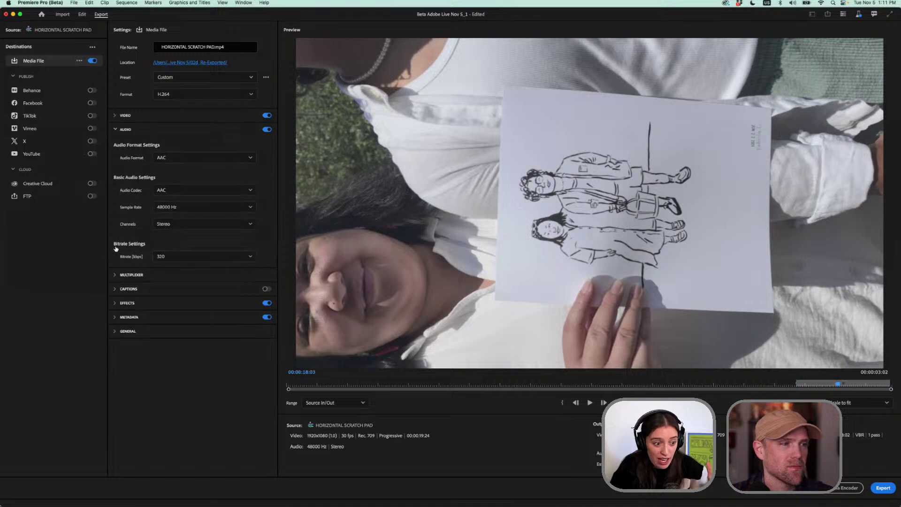
pyautogui.click(115, 115)
pyautogui.click(125, 229)
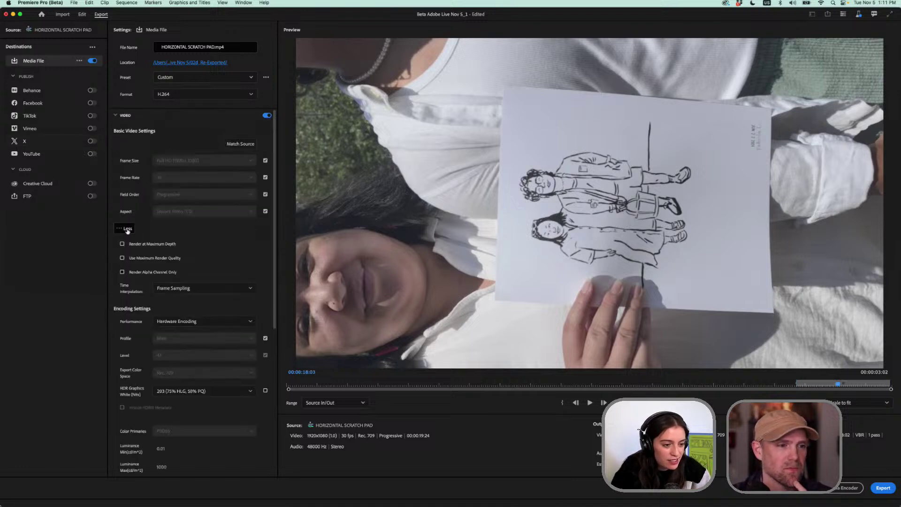
pyautogui.scroll(-10, 218, 378)
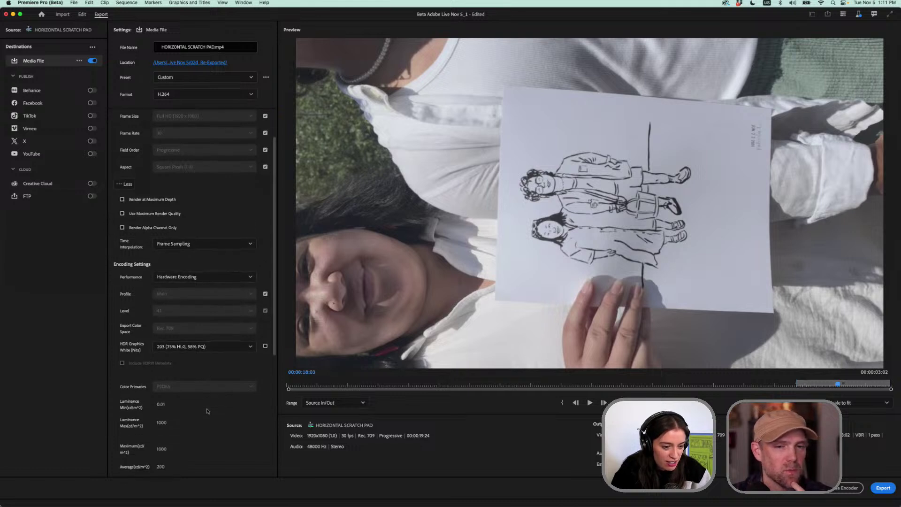
pyautogui.scroll(5, 210, 407)
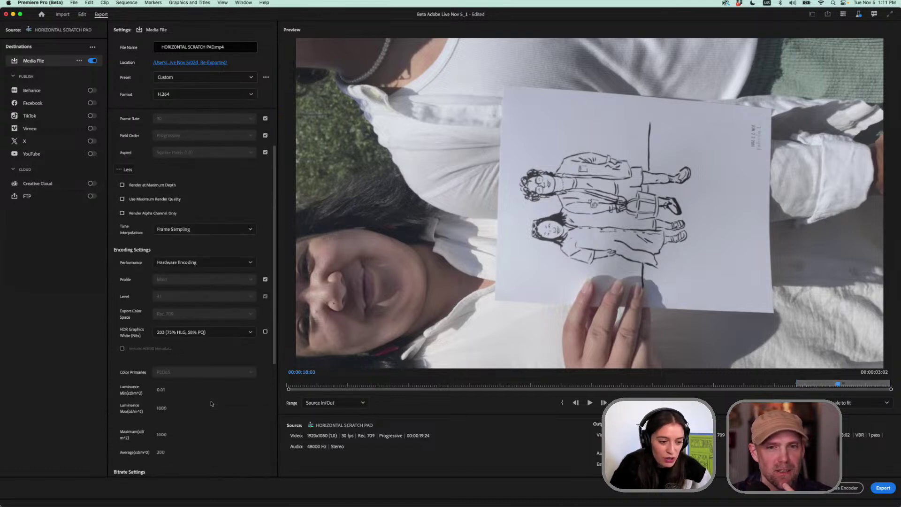
pyautogui.scroll(2, 211, 403)
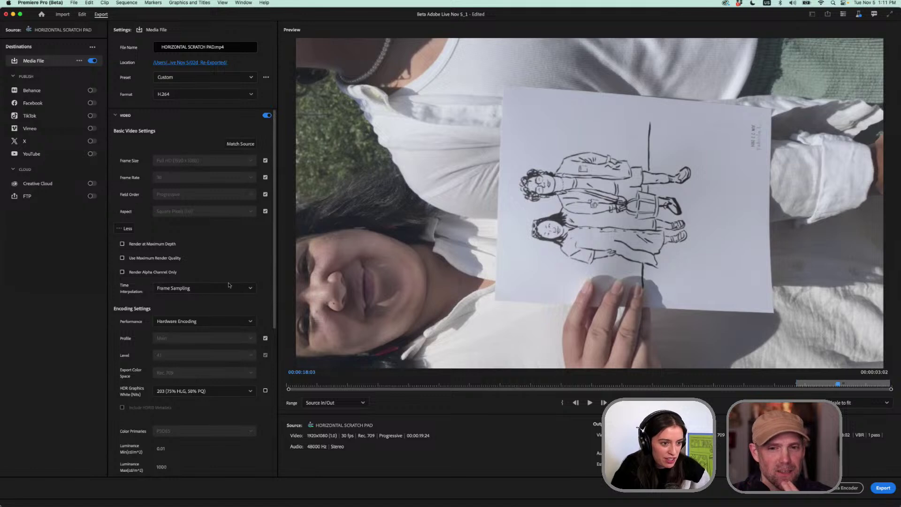
# Export the marked range as Couple Zoom Out_1080Wx1920H_v2 in the 02d_Re-Exported folder, using the current H.264 settings
pyautogui.click(188, 63)
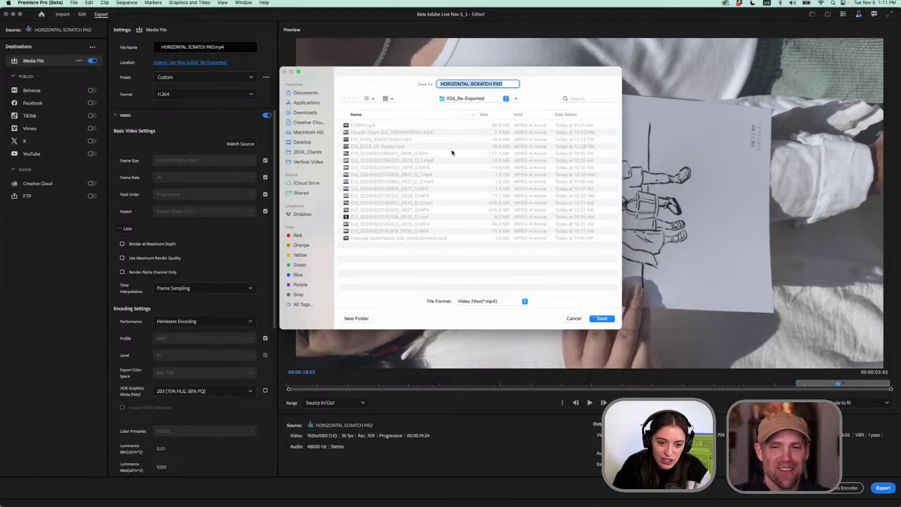
pyautogui.click(408, 132)
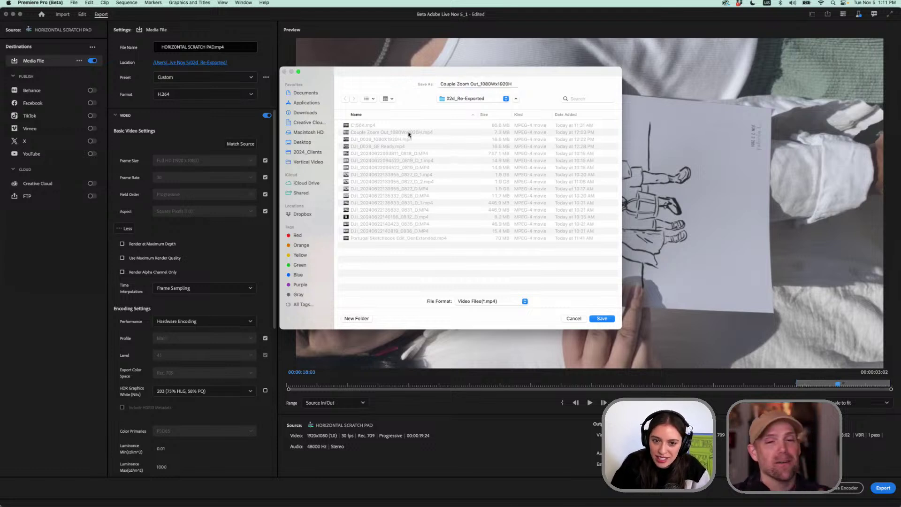
pyautogui.click(510, 83)
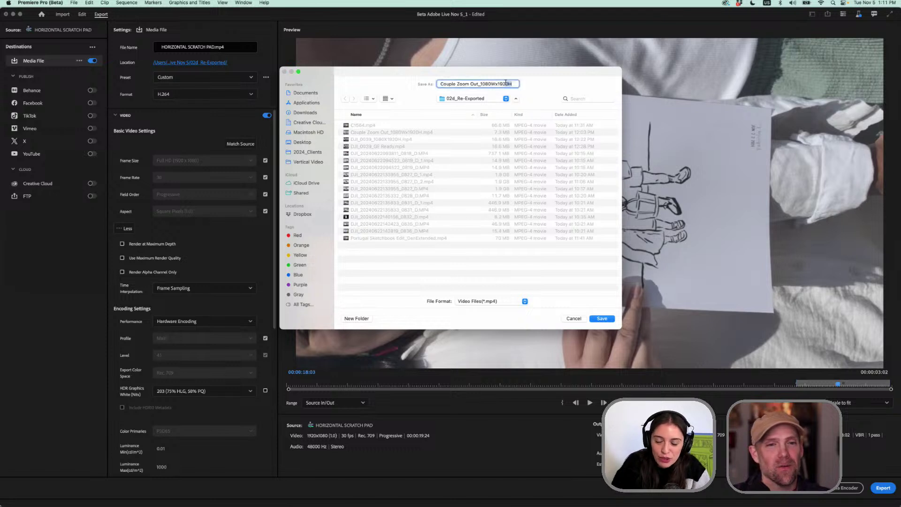
pyautogui.click(515, 84)
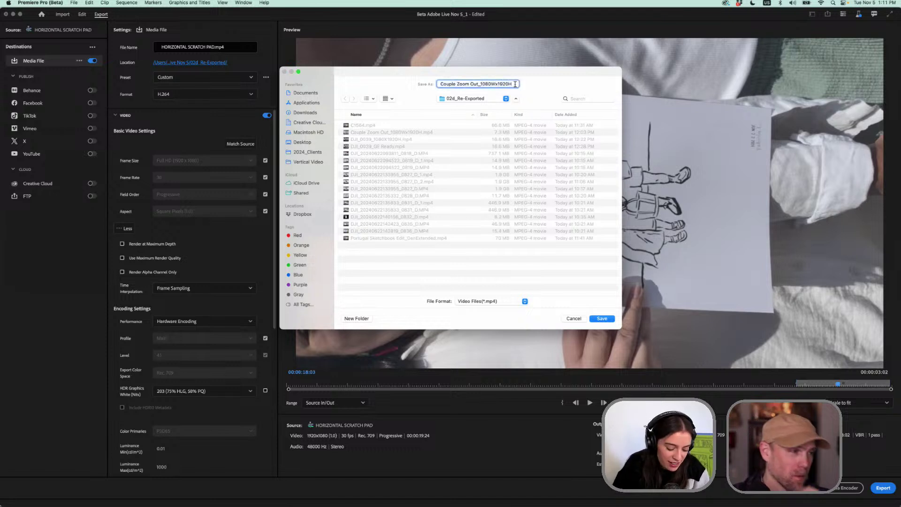
pyautogui.write('_v2')
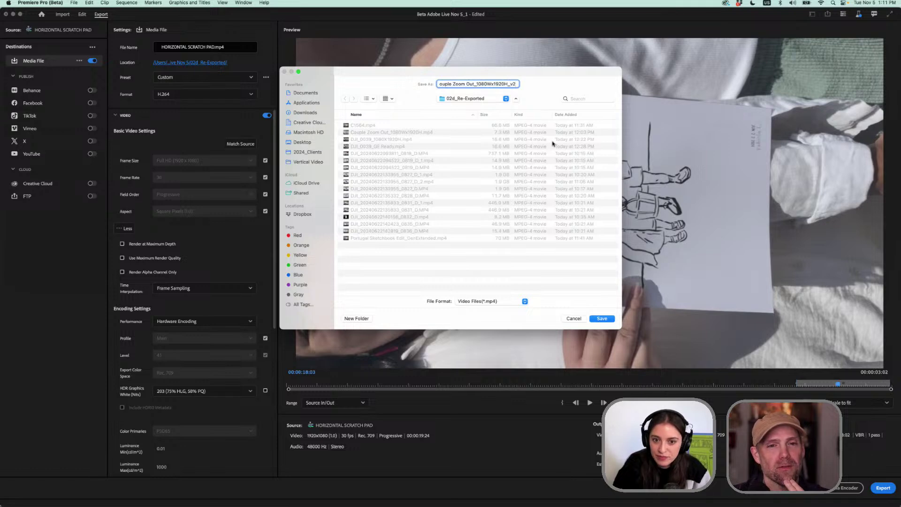
pyautogui.click(601, 318)
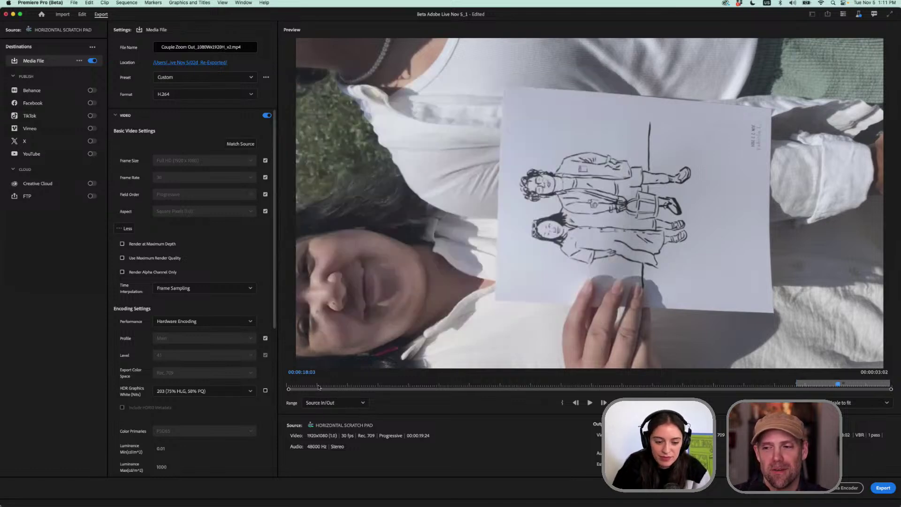
pyautogui.click(883, 488)
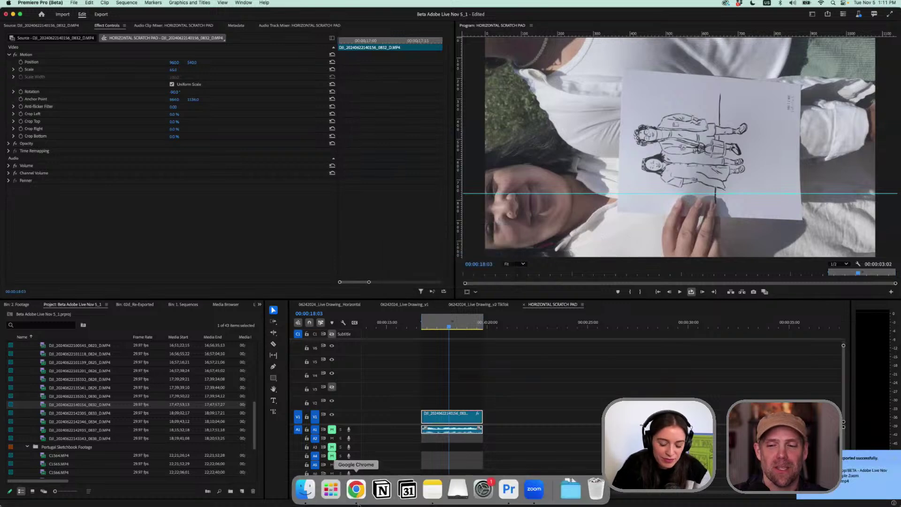
# Switch to Finder and preview the exported Couple Zoom Out_1080Wx1920H_v2.mp4 in the 02d_Re-Exported folder
pyautogui.click(306, 492)
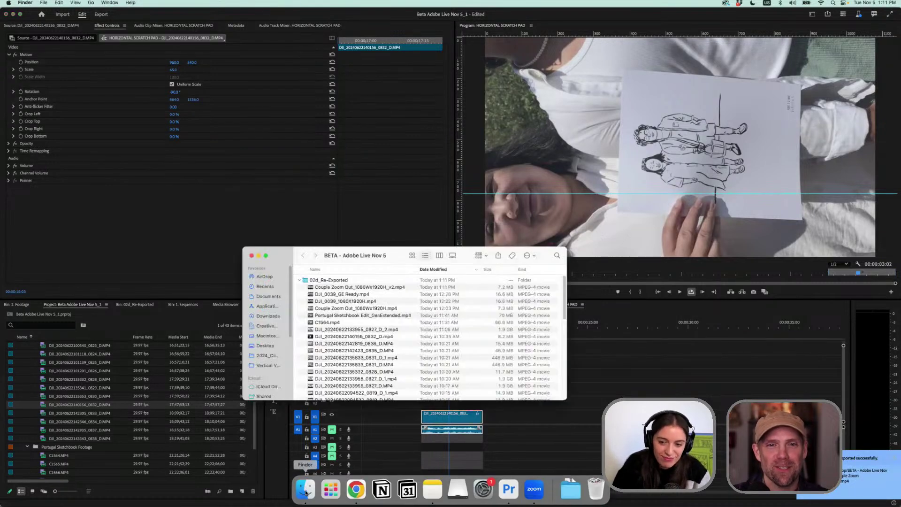
pyautogui.click(331, 287)
pyautogui.scroll(4, 27, 380)
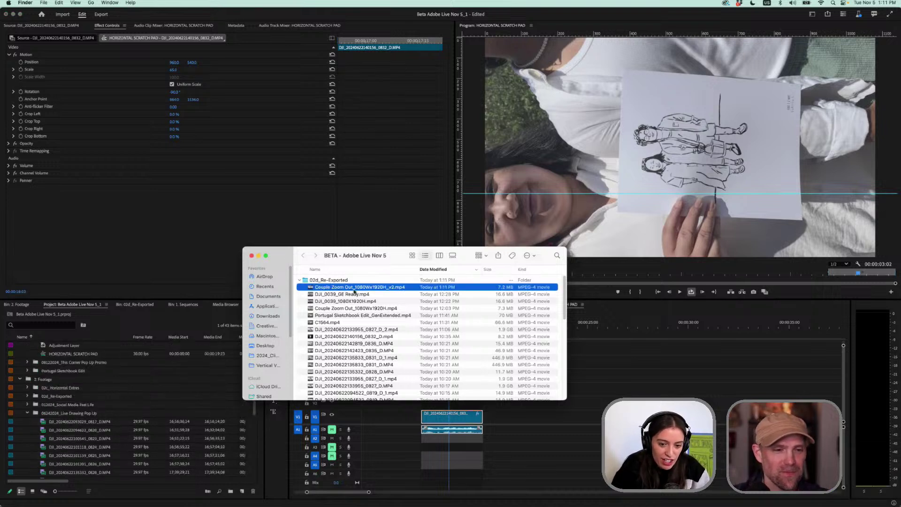
pyautogui.press('space')
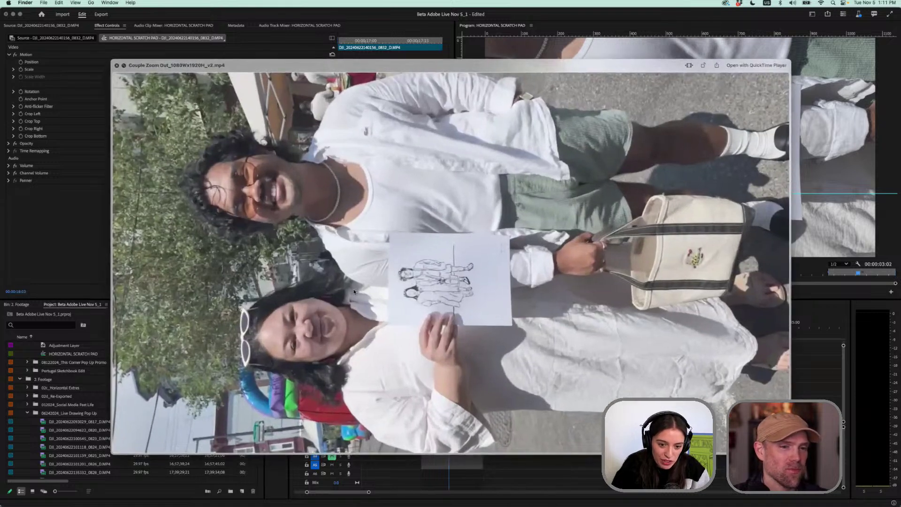
pyautogui.press('space')
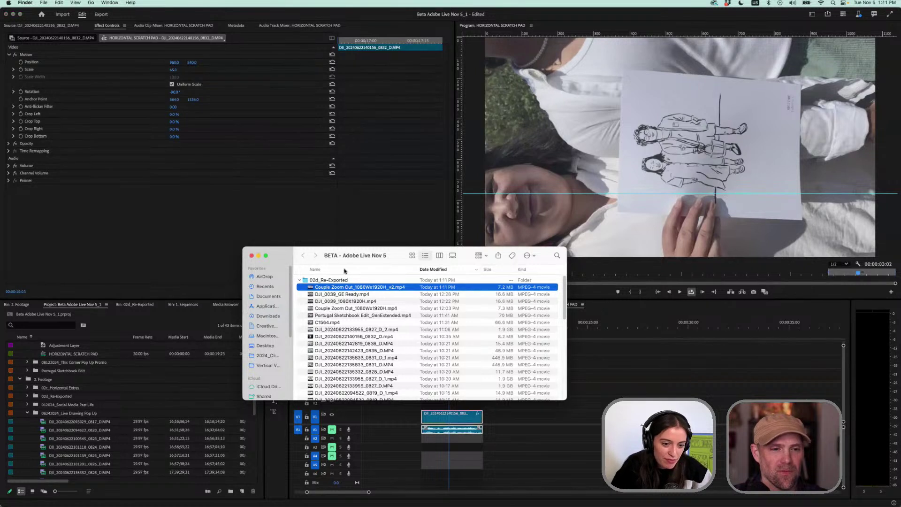
# Import Couple Zoom Out_1080Wx1920H_v2.mp4 into the Premiere Pro project's 02d_Re-Exported bin and load it in the Source Monitor
pyautogui.moveTo(319, 288); pyautogui.dragTo(62, 398)
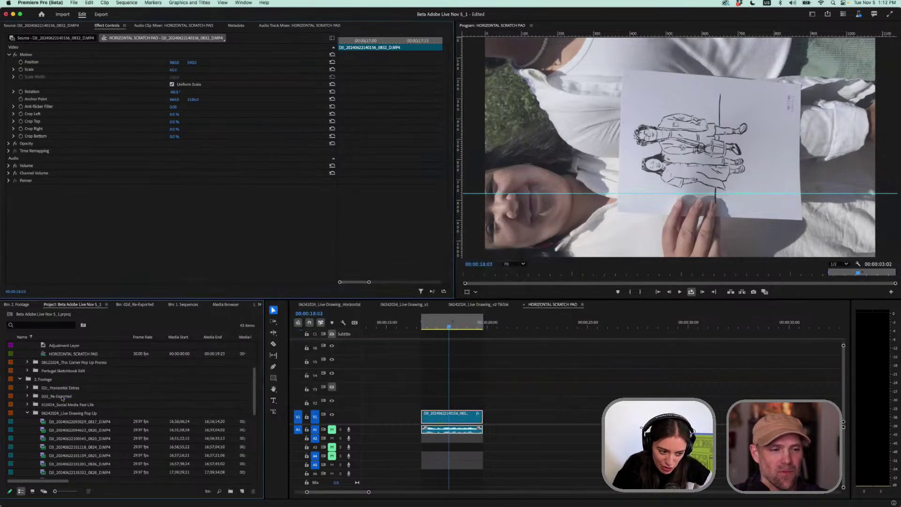
pyautogui.click(26, 395)
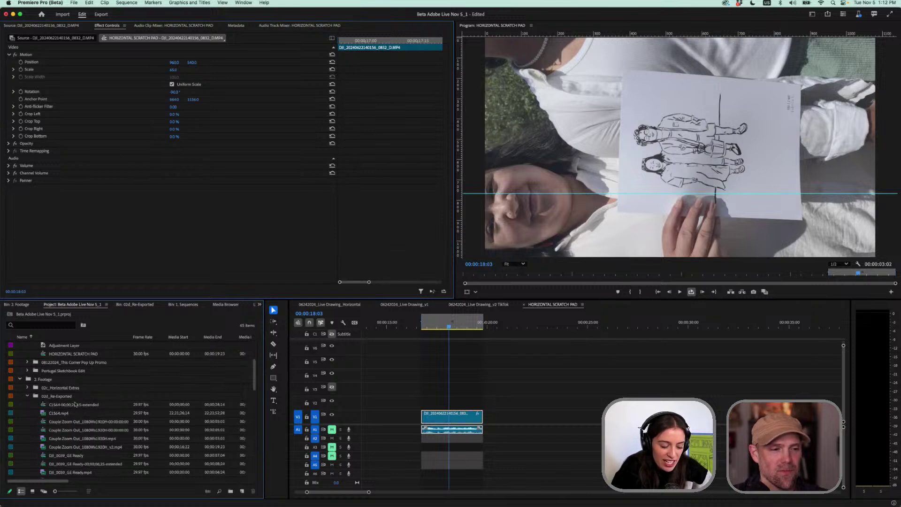
pyautogui.doubleClick(67, 421)
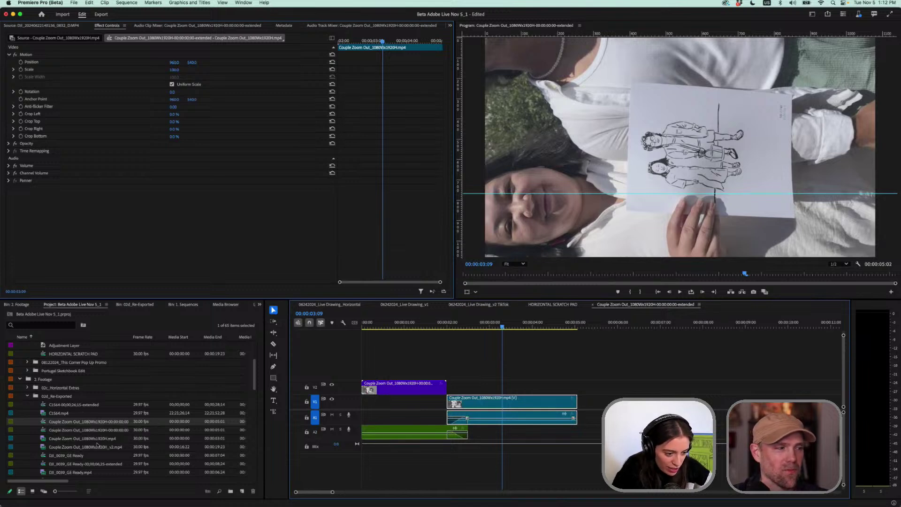
pyautogui.click(39, 446)
pyautogui.doubleClick(45, 448)
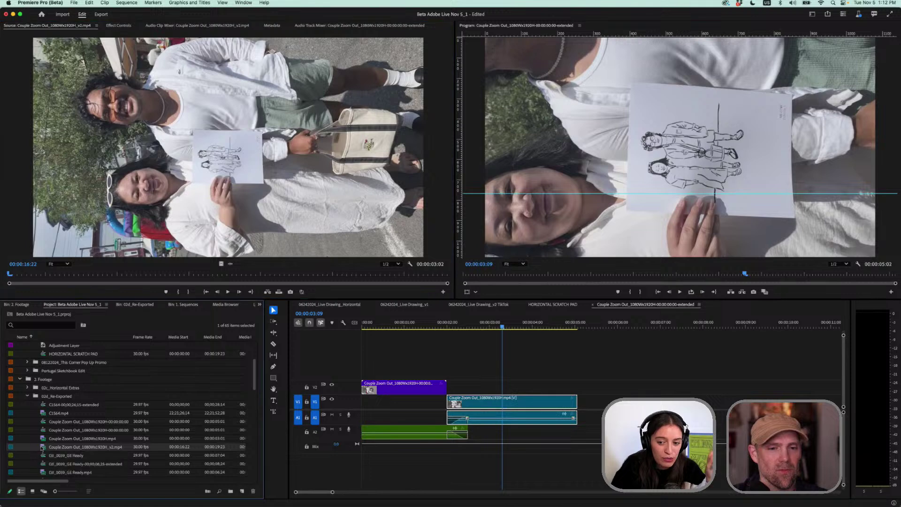
pyautogui.moveTo(225, 432); pyautogui.dragTo(609, 401)
pyautogui.moveTo(511, 325); pyautogui.dragTo(523, 328)
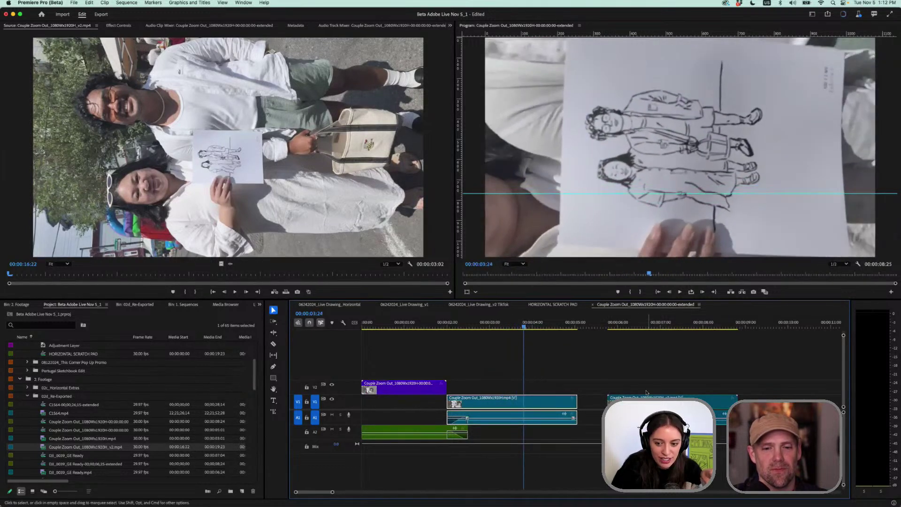
pyautogui.press('Delete')
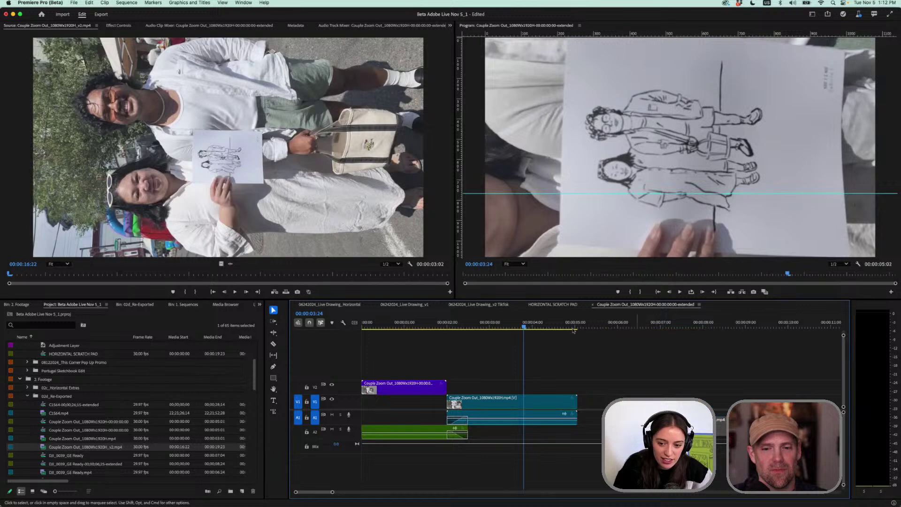
# Place Couple Zoom Out_1080Wx1920H_v2.mp4 on V1 after the existing clip in HORIZONTAL SCRATCH PAD and set its scale to 101
pyautogui.click(562, 305)
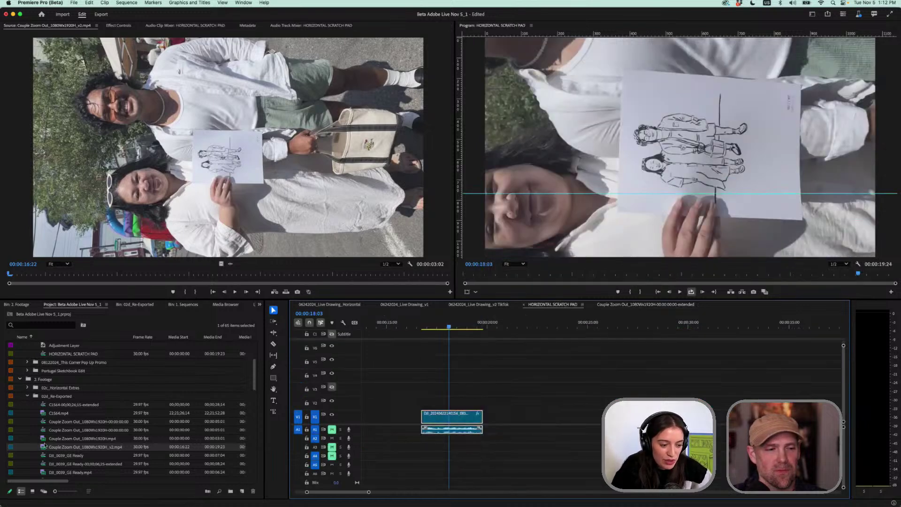
pyautogui.click(104, 445)
pyautogui.moveTo(104, 446); pyautogui.dragTo(548, 415)
pyautogui.scroll(2, 548, 415)
pyautogui.click(545, 324)
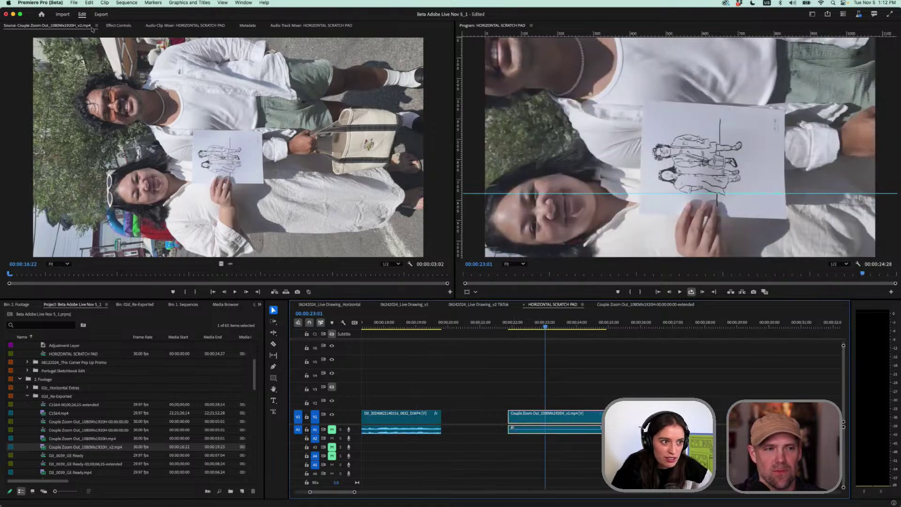
pyautogui.click(117, 26)
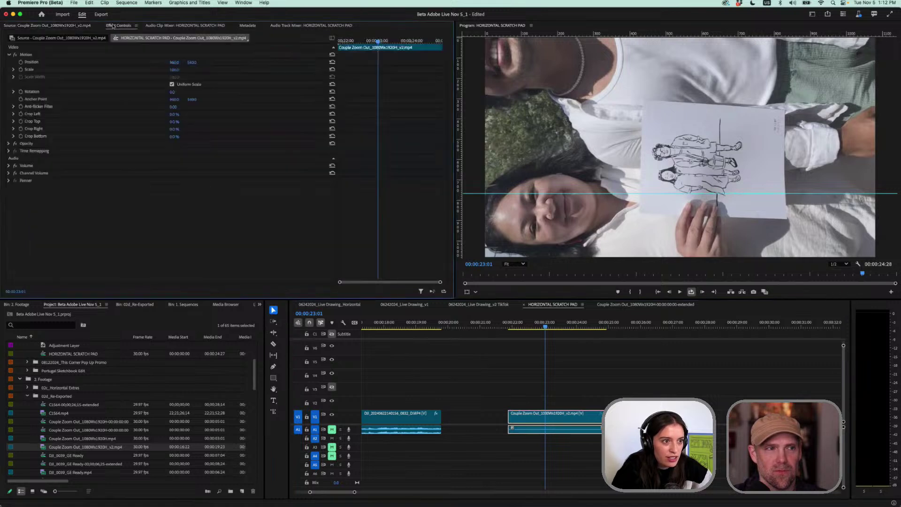
pyautogui.moveTo(176, 71); pyautogui.dragTo(178, 72)
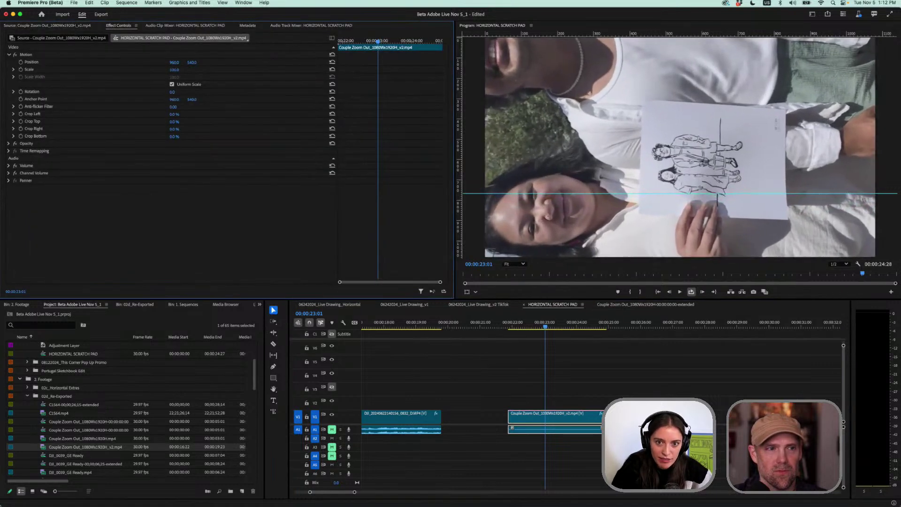
# Activate the Generative Extend tool and park the playhead on the first frame of the re-exported couple clip
pyautogui.click(508, 326)
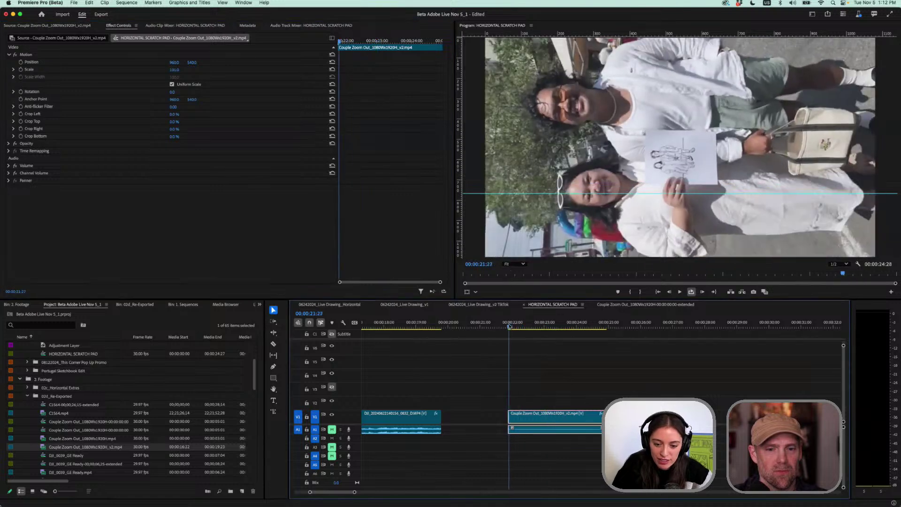
pyautogui.click(555, 325)
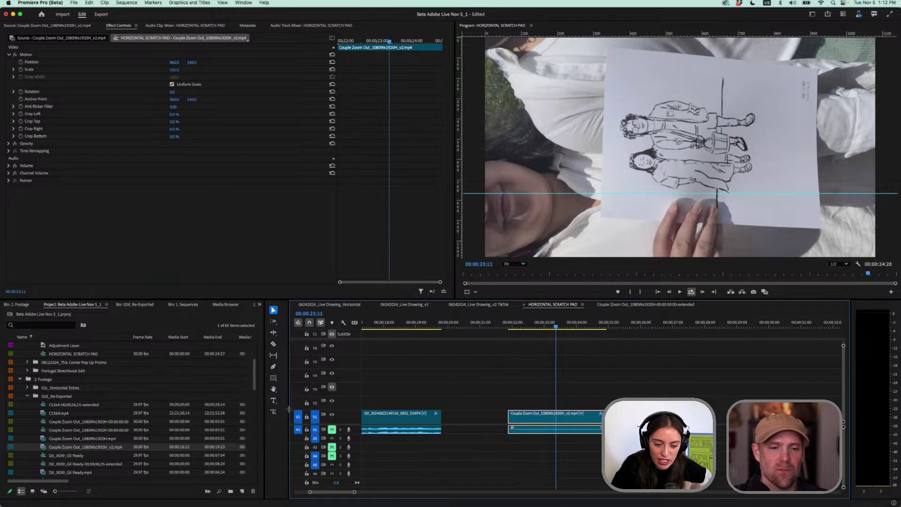
pyautogui.moveTo(288, 409); pyautogui.dragTo(279, 410)
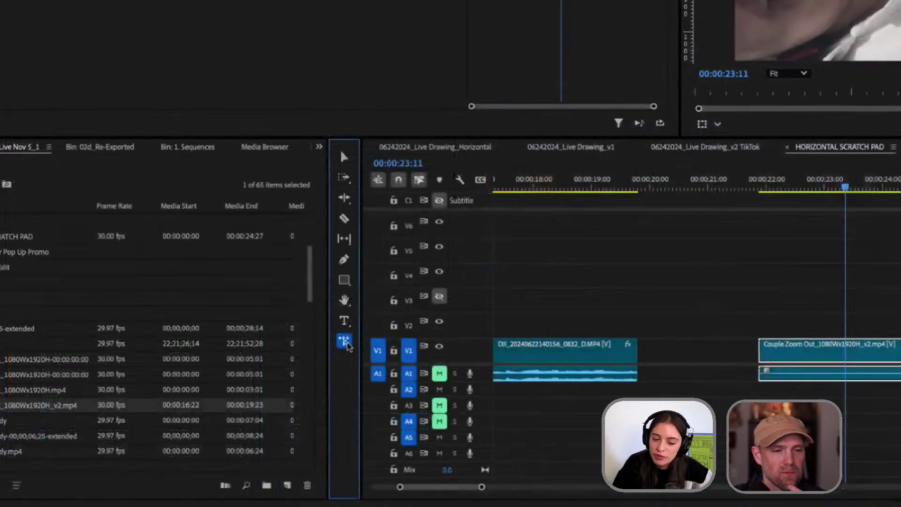
pyautogui.click(270, 412)
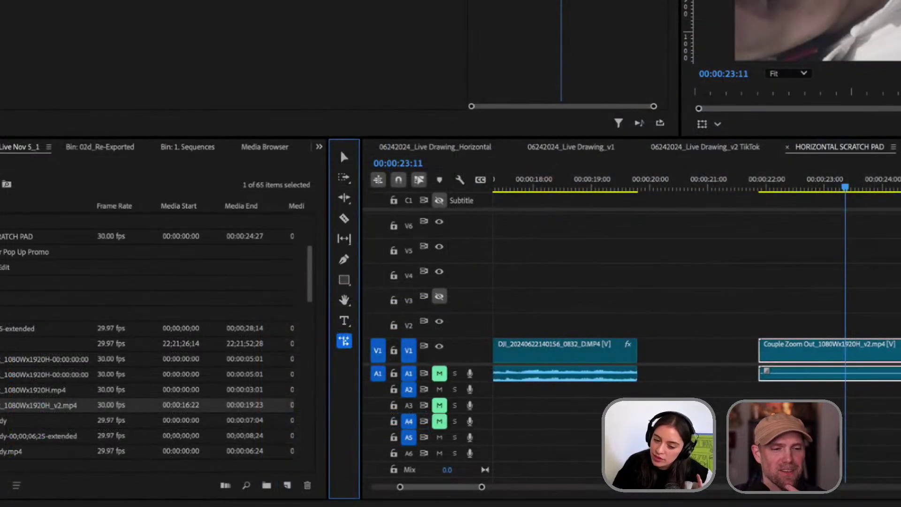
pyautogui.scroll(5, 899, 361)
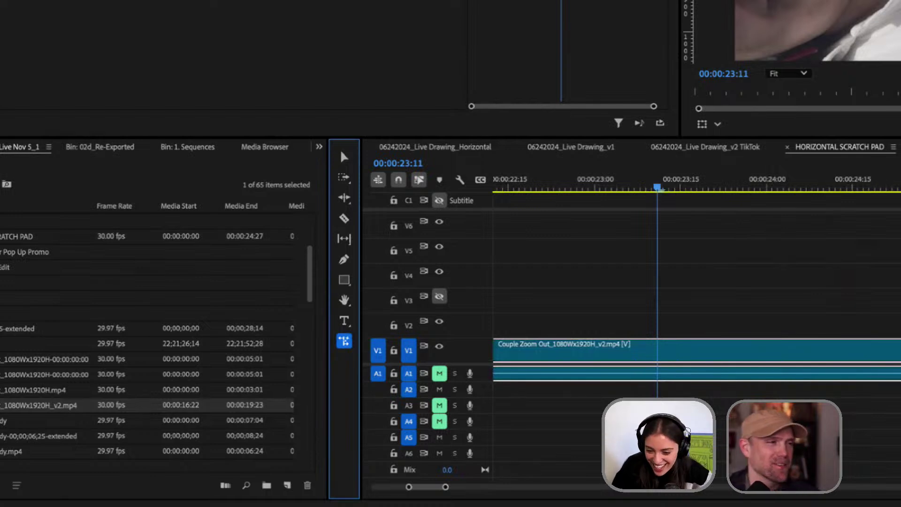
pyautogui.moveTo(869, 187); pyautogui.dragTo(726, 188)
pyautogui.click(572, 187)
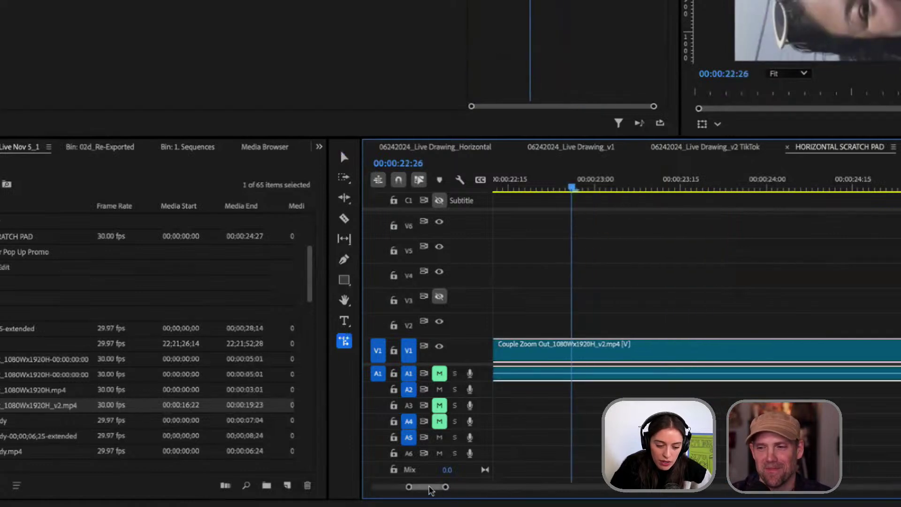
pyautogui.moveTo(430, 488); pyautogui.dragTo(427, 489)
pyautogui.moveTo(752, 187); pyautogui.dragTo(748, 186)
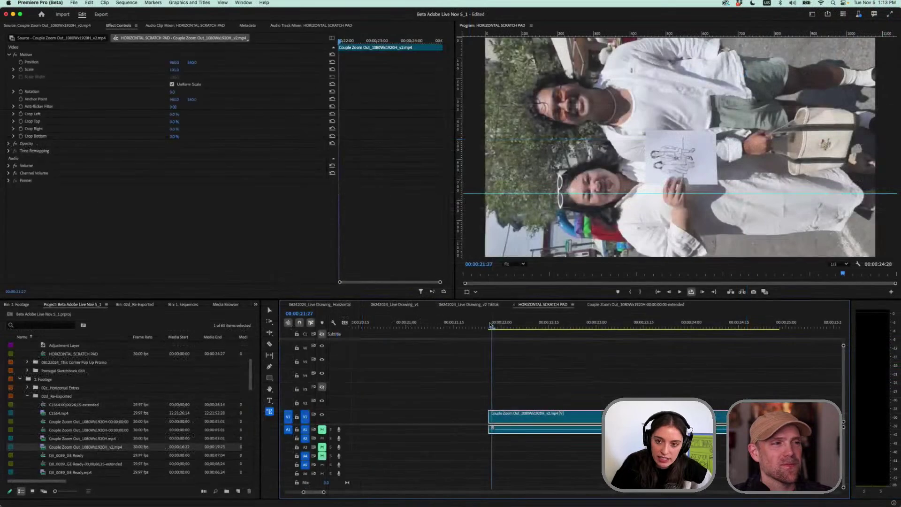
pyautogui.moveTo(492, 326)
pyautogui.mouseDown()
pyautogui.moveTo(504, 325)
pyautogui.moveTo(488, 326)
pyautogui.mouseUp()
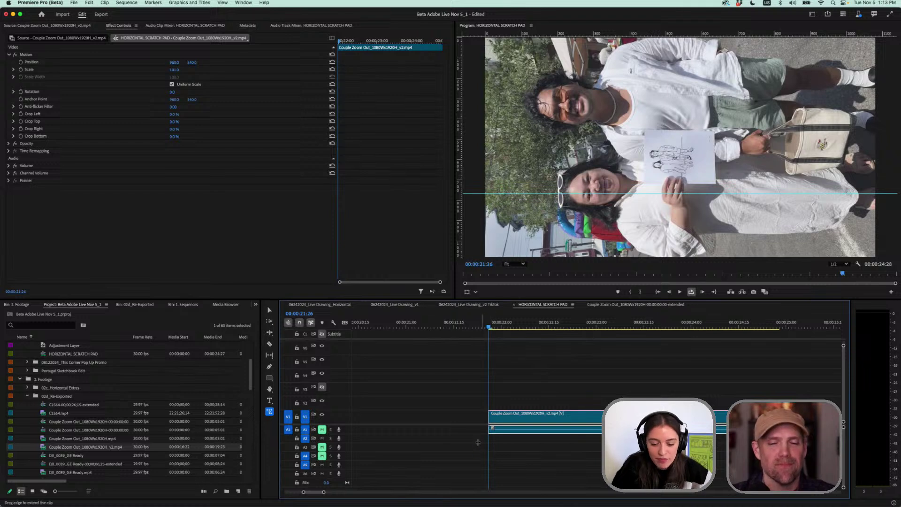
# Extend the beginning of the re-exported couple clip by 2 seconds with Generative Extend
pyautogui.scroll(2, 464, 428)
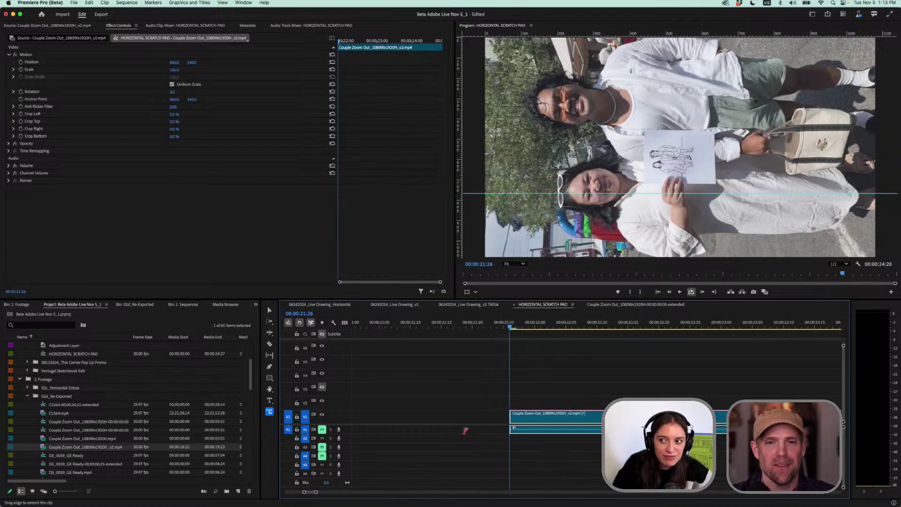
pyautogui.moveTo(512, 415); pyautogui.dragTo(436, 421)
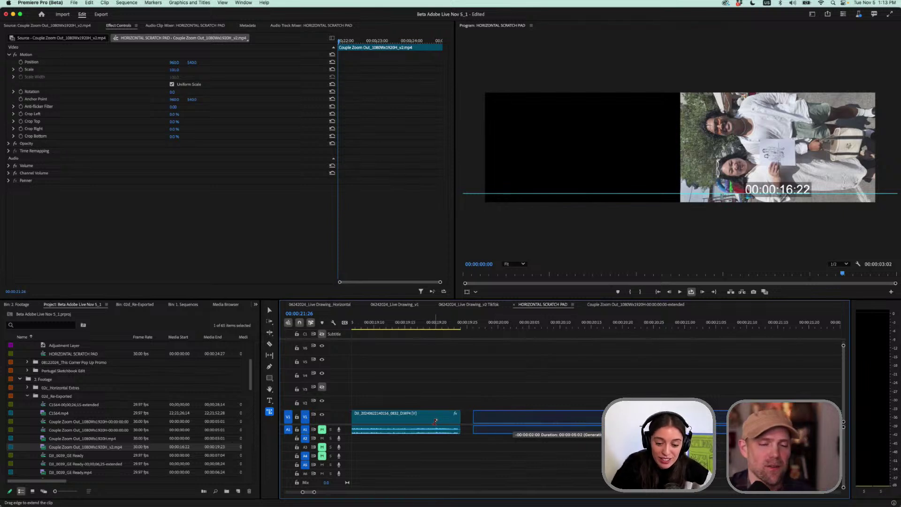
pyautogui.moveTo(436, 421); pyautogui.dragTo(435, 421)
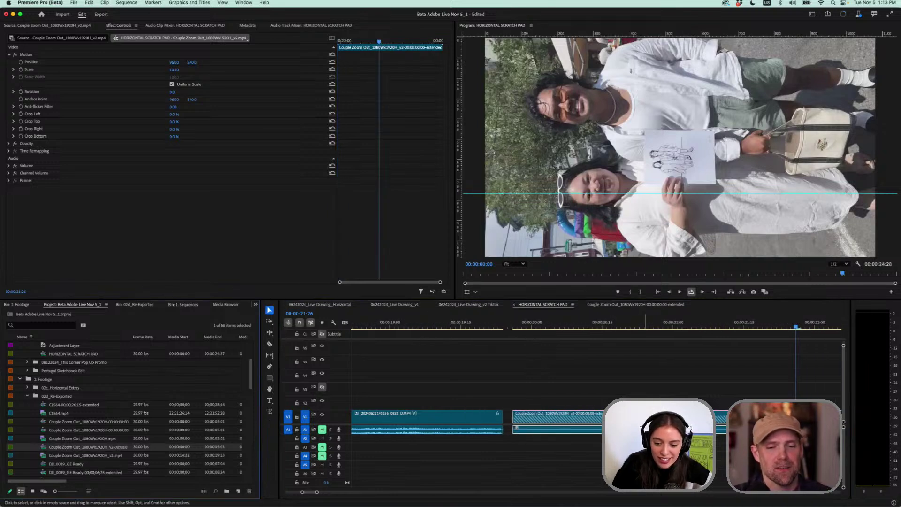
pyautogui.press('-')
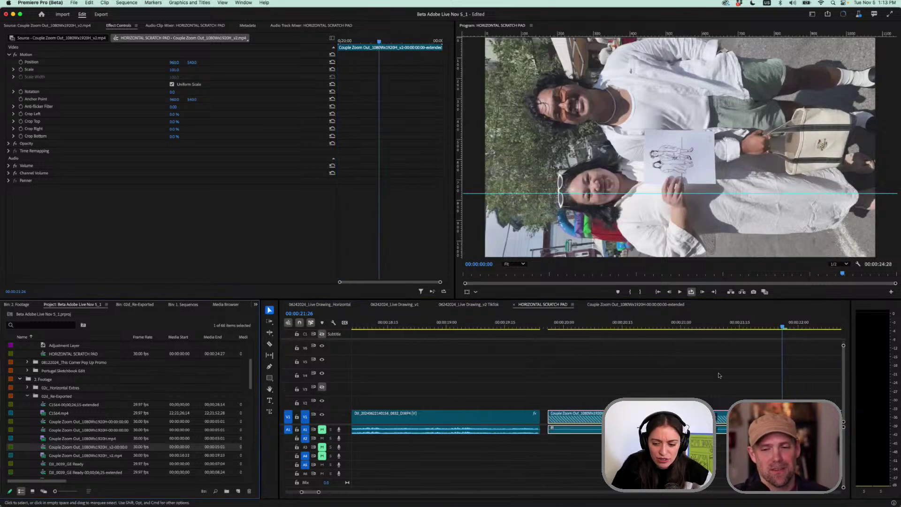
pyautogui.hscroll(5, 328, 492)
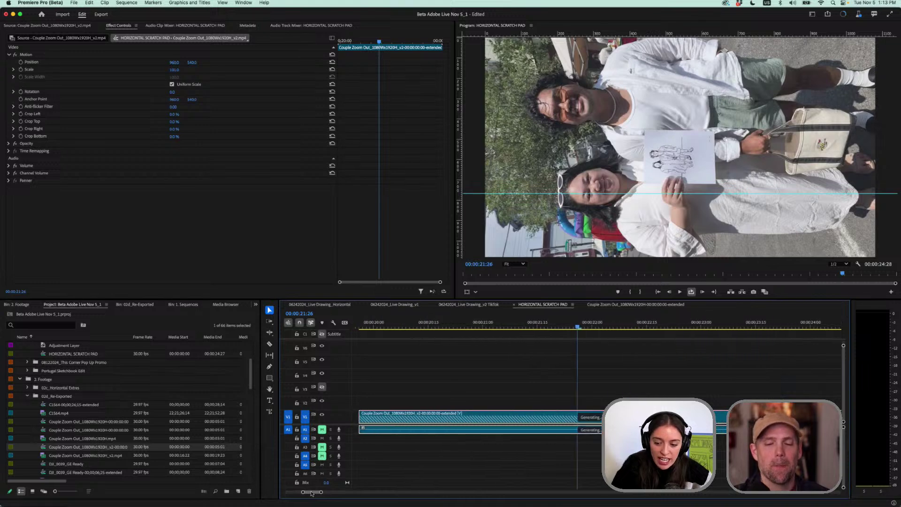
pyautogui.moveTo(322, 492); pyautogui.dragTo(328, 492)
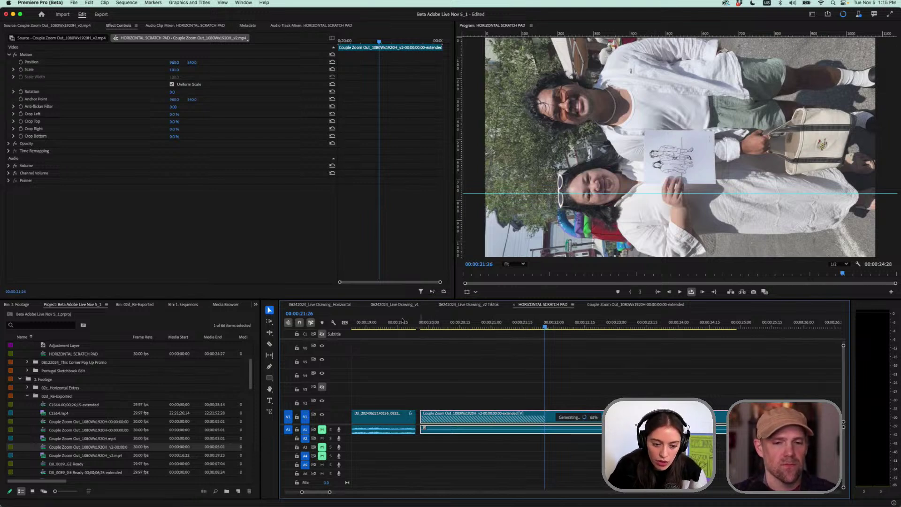
pyautogui.scroll(-5, 63, 390)
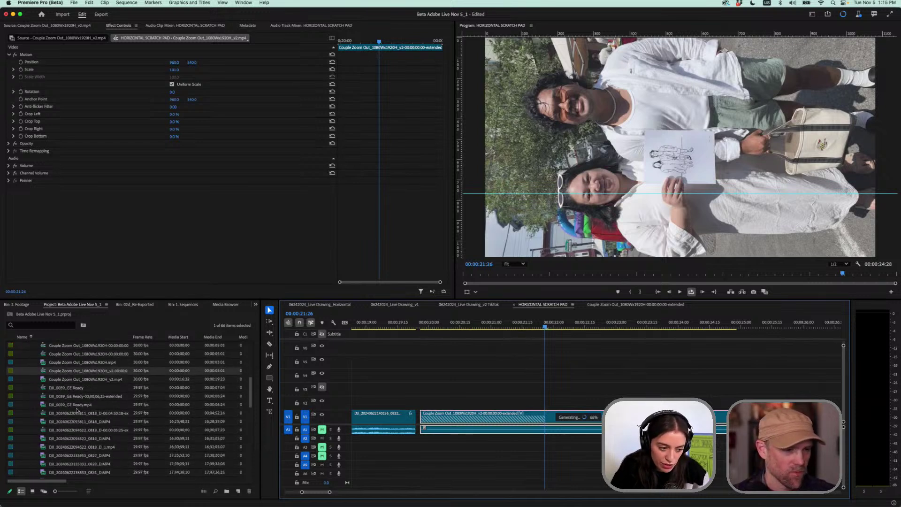
pyautogui.scroll(-2, 77, 409)
pyautogui.scroll(-4, 77, 409)
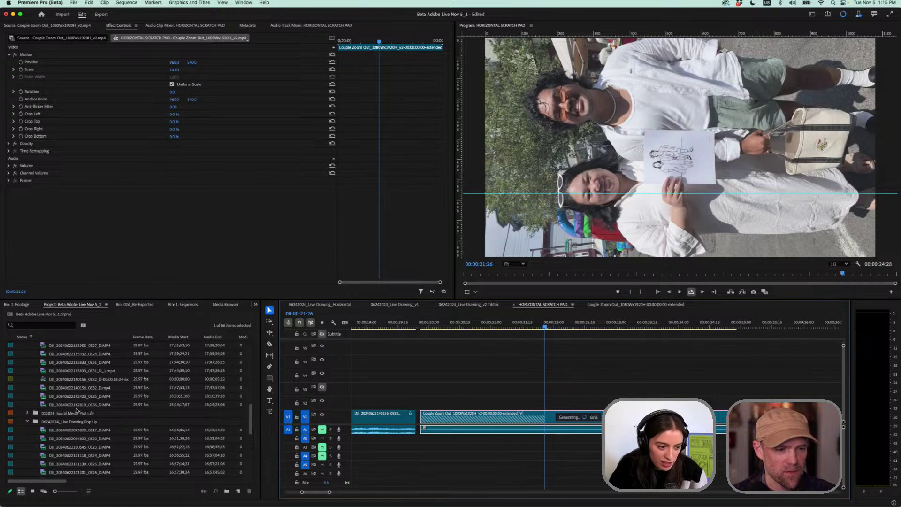
pyautogui.scroll(10, 77, 409)
pyautogui.scroll(-6, 77, 411)
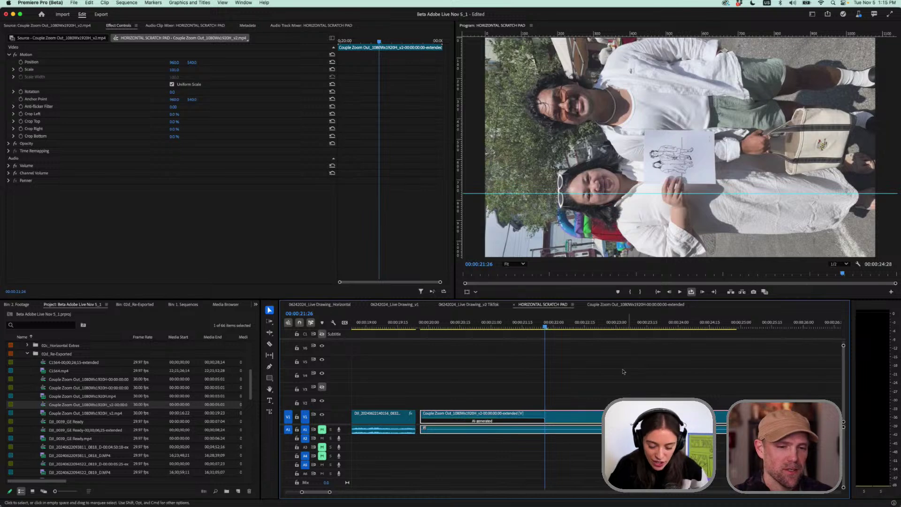
# Check the first generated frame and move the extended couple clip about 4 seconds later on V1
pyautogui.click(422, 327)
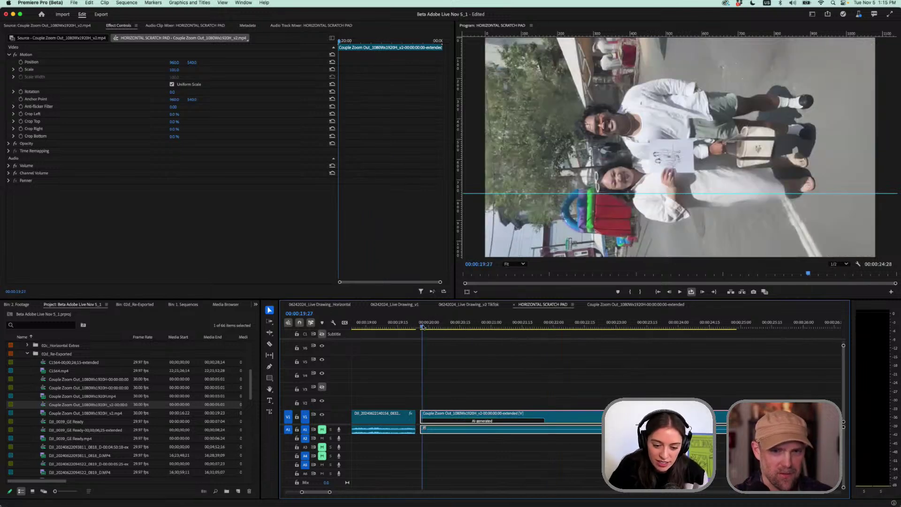
pyautogui.scroll(-2, 500, 408)
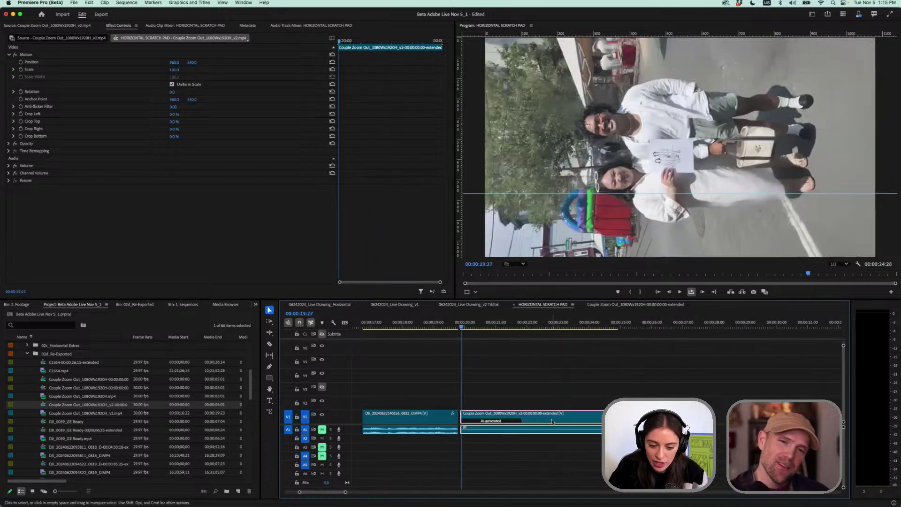
pyautogui.moveTo(552, 421); pyautogui.dragTo(671, 421)
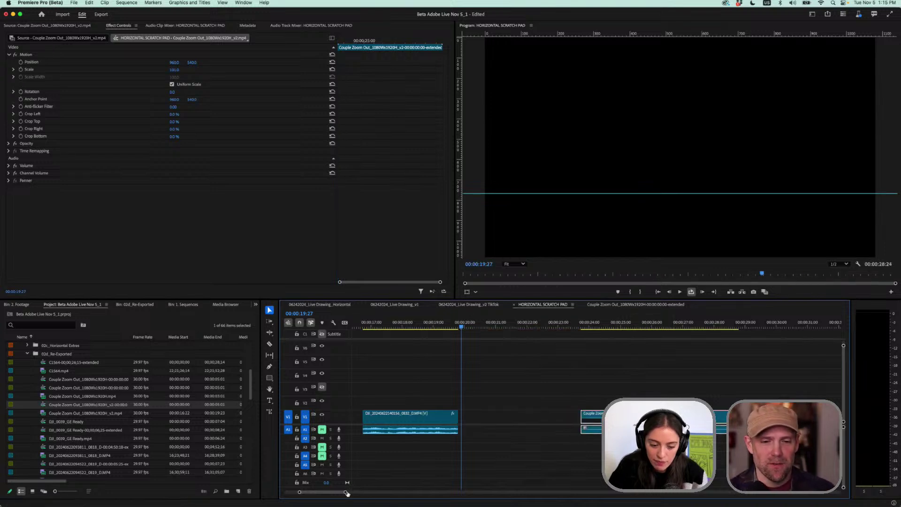
pyautogui.moveTo(346, 493); pyautogui.dragTo(326, 492)
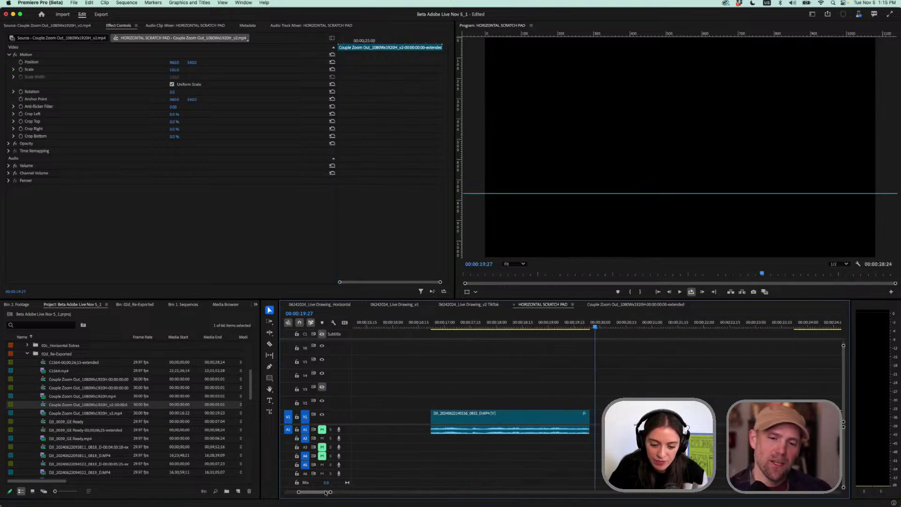
# Play the extended couple clip from its generated opening to its end in the maximized program monitor
pyautogui.hscroll(10, 430, 324)
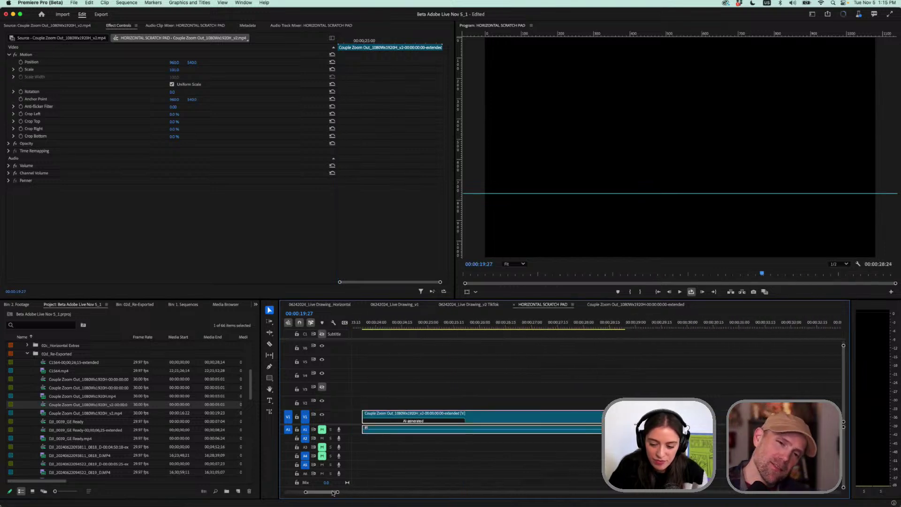
pyautogui.click(430, 324)
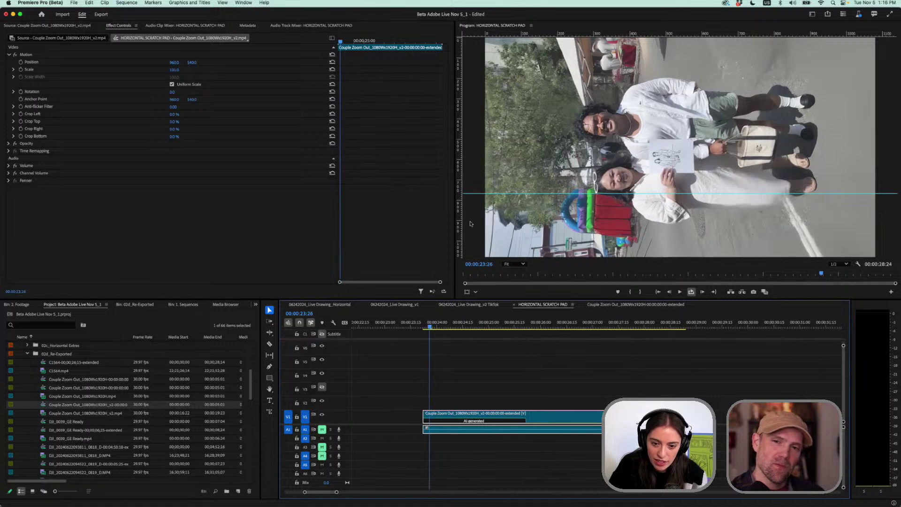
pyautogui.press('`')
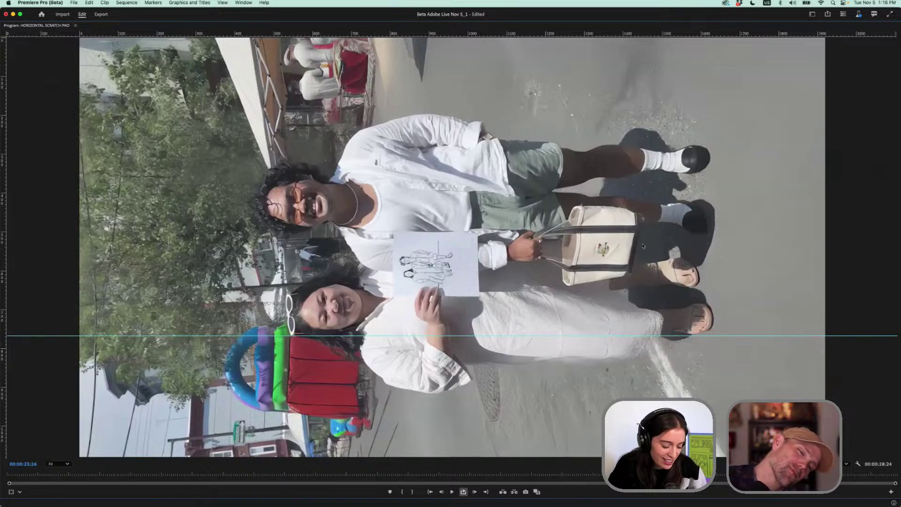
pyautogui.press('space')
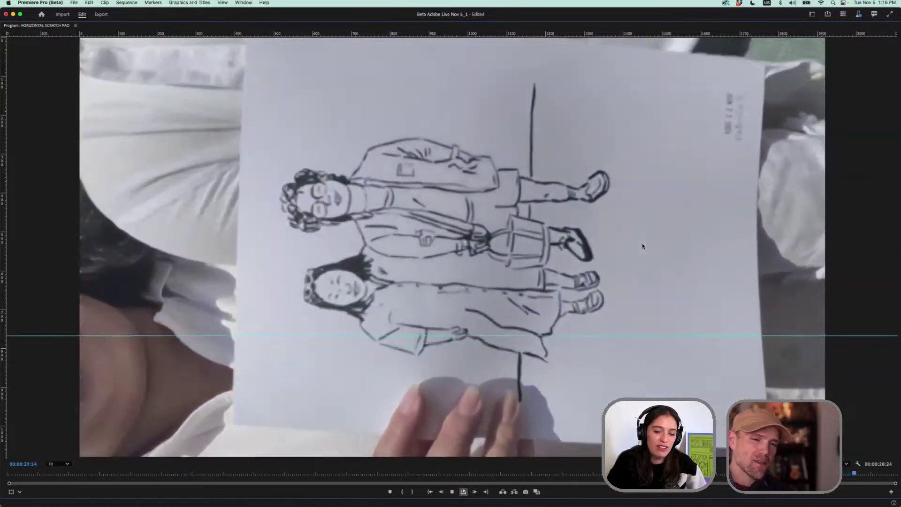
pyautogui.press('space')
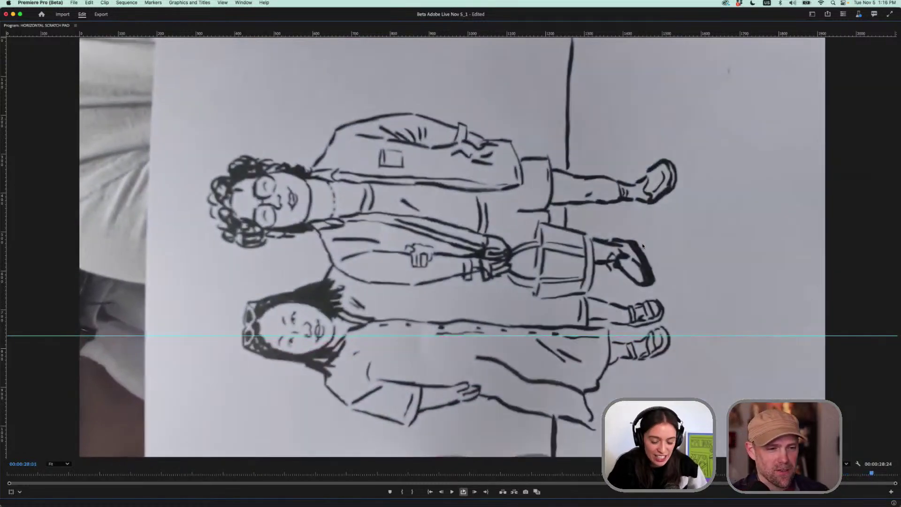
pyautogui.press('`')
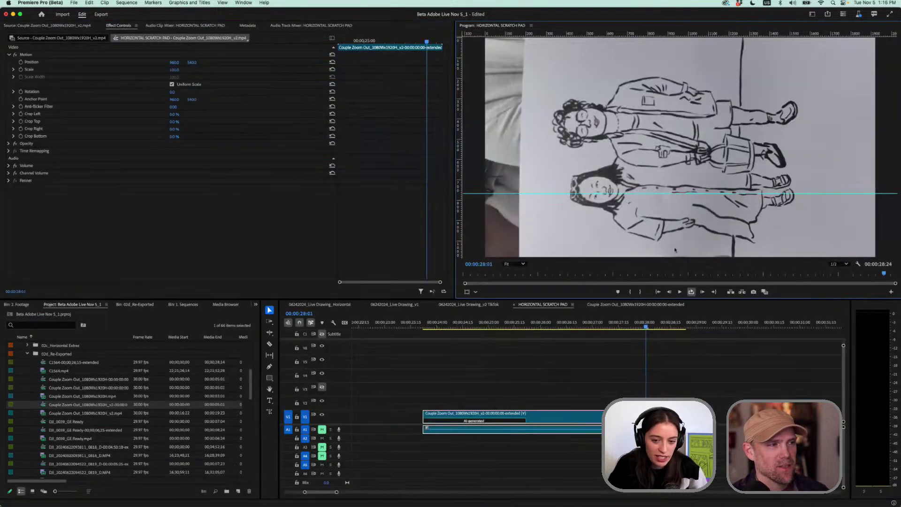
# Set the extended couple clip's rotation to 90° and reduce its scale to 69 over the generated section
pyautogui.click(513, 324)
pyautogui.moveTo(497, 325); pyautogui.dragTo(464, 326)
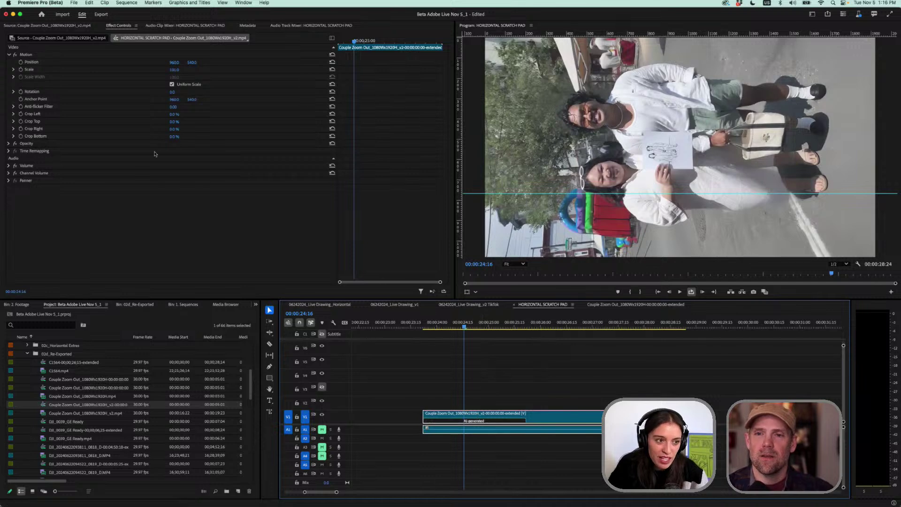
pyautogui.click(172, 91)
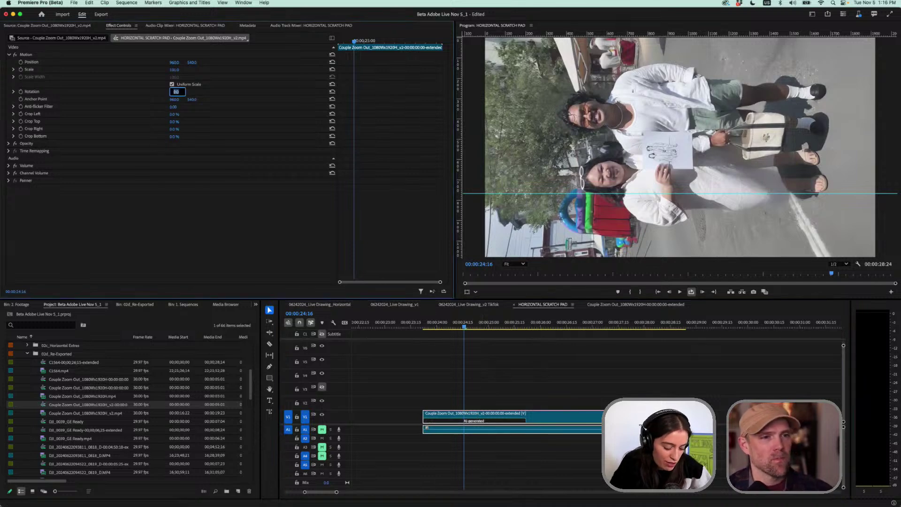
pyautogui.write('90')
pyautogui.press('Return')
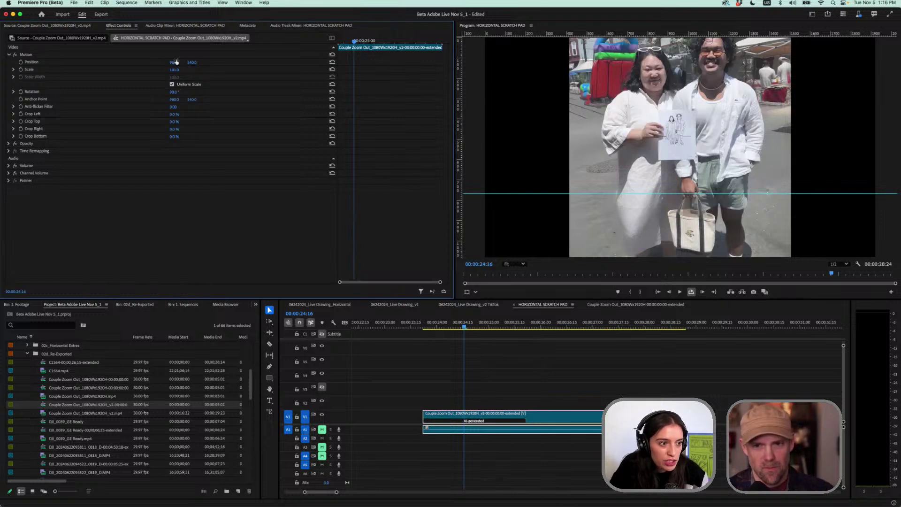
pyautogui.moveTo(174, 69); pyautogui.dragTo(158, 69)
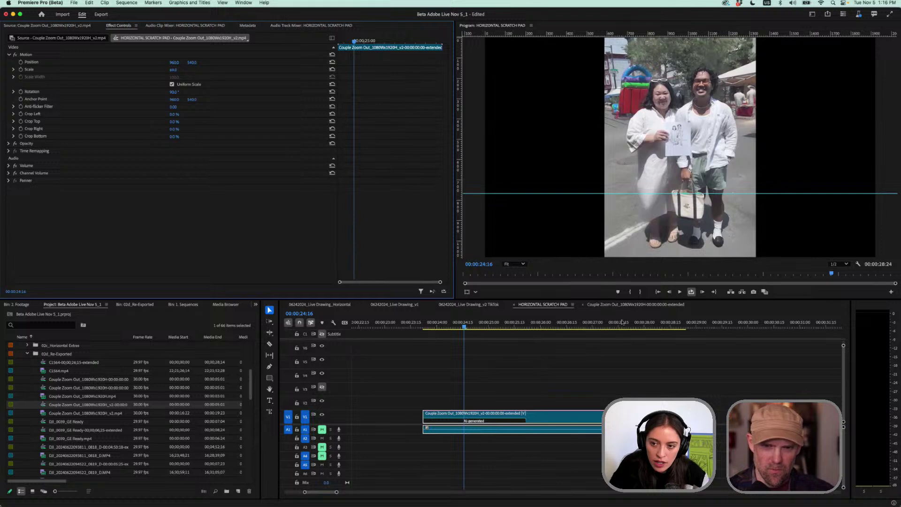
# Inspect the regeneration and output rating options on the extended clip's AI-generated section without applying any
pyautogui.click(477, 421)
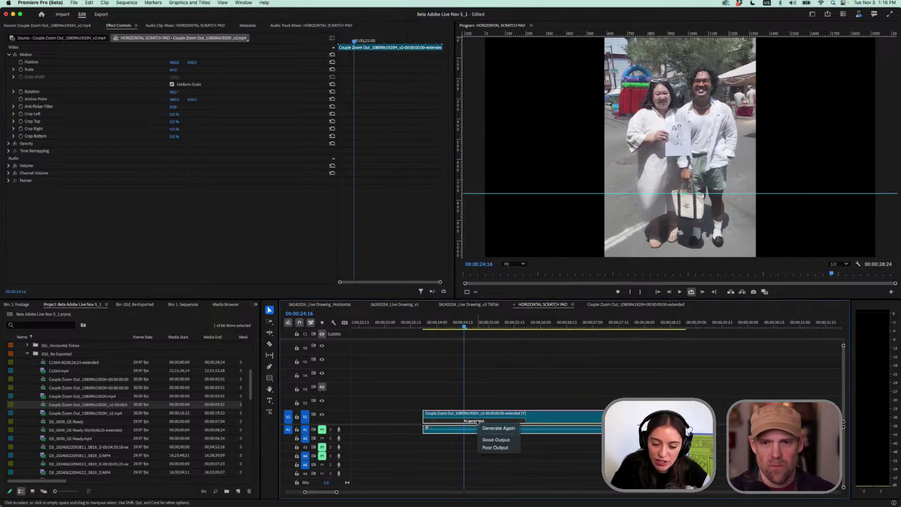
pyautogui.press('Escape')
pyautogui.keyDown('alt'); pyautogui.scroll(4, 435, 423); pyautogui.keyUp('alt')
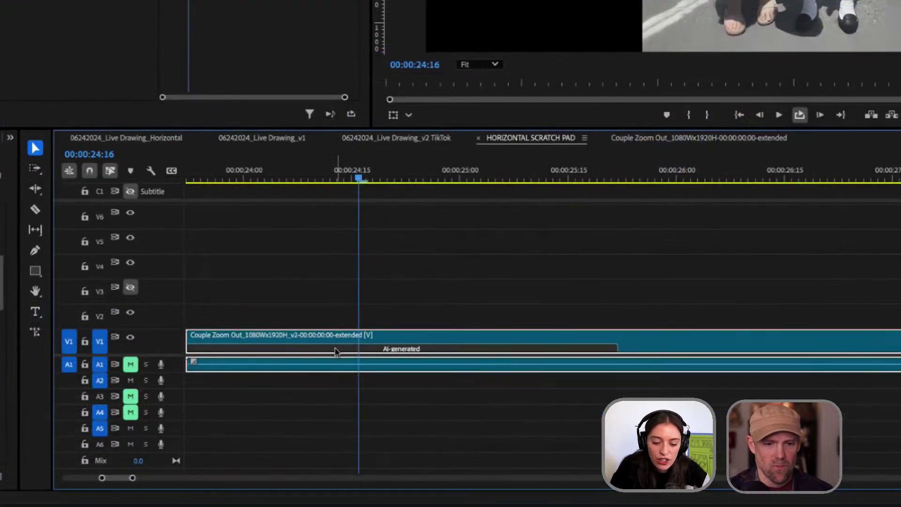
pyautogui.click(436, 421)
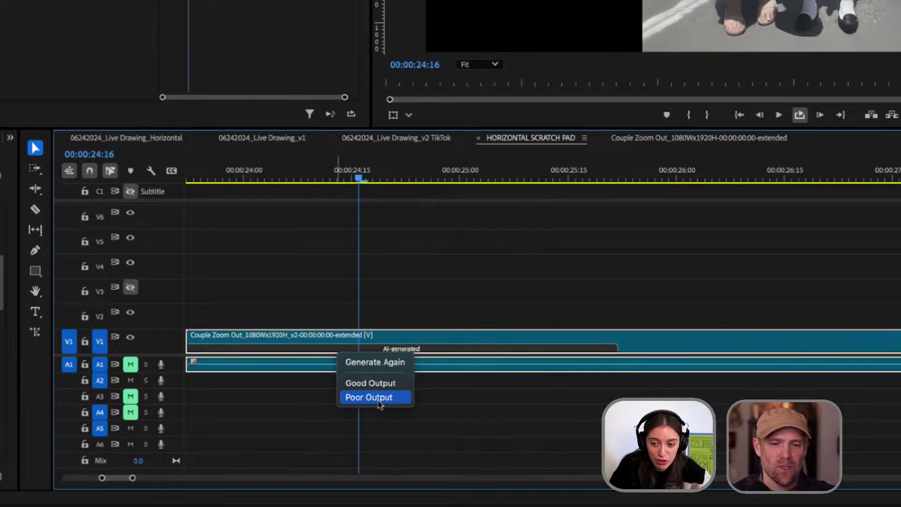
pyautogui.click(399, 317)
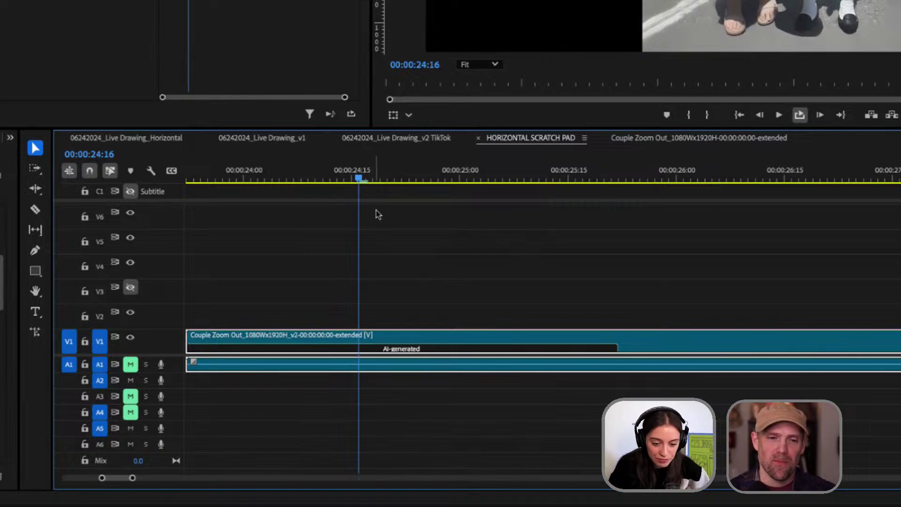
pyautogui.scroll(-1, 303, 281)
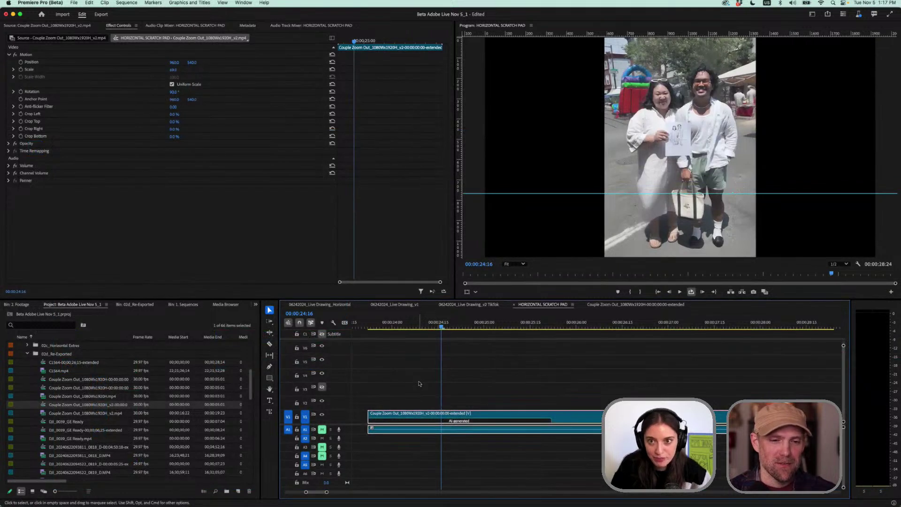
pyautogui.scroll(-1, 419, 382)
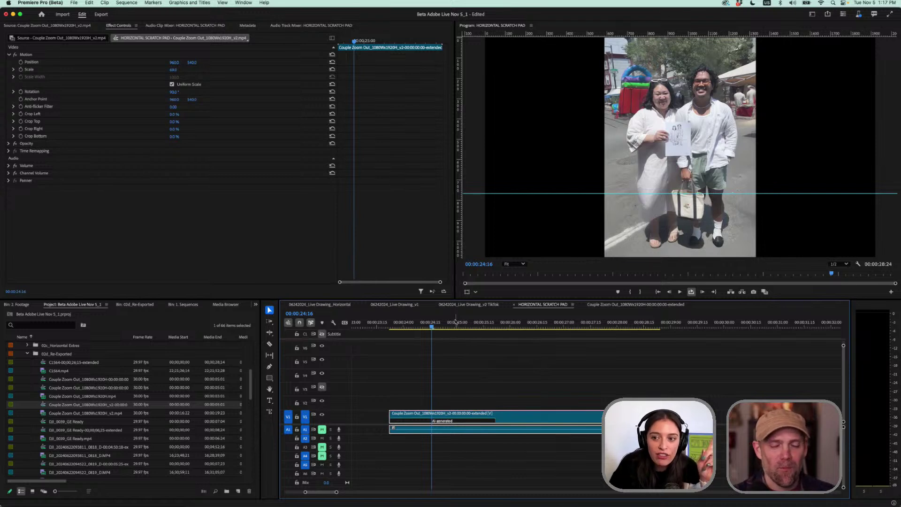
# Set the extended couple clip's rotation back to 0° and its scale to 100
pyautogui.click(174, 65)
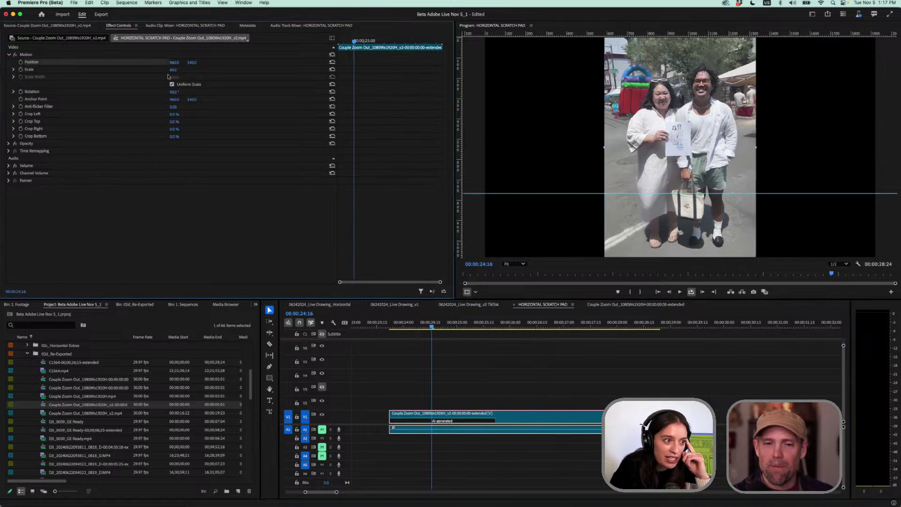
pyautogui.click(174, 92)
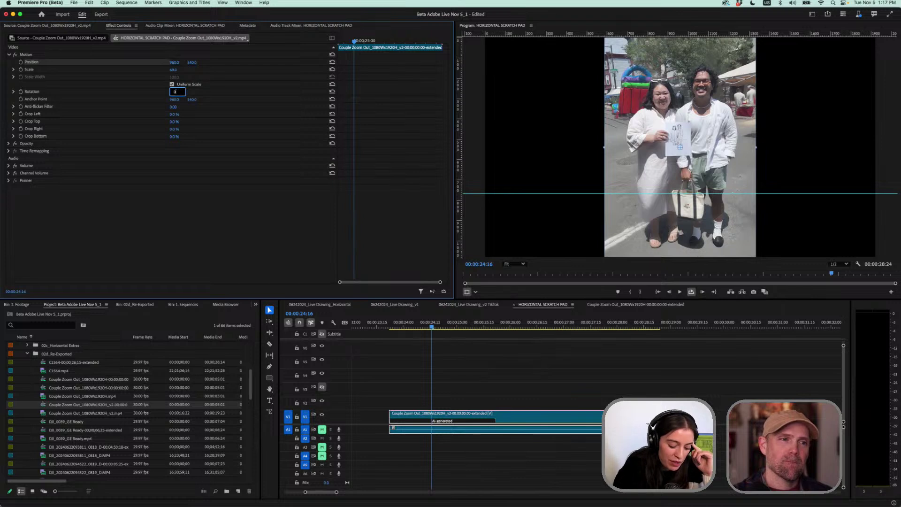
pyautogui.press('Return')
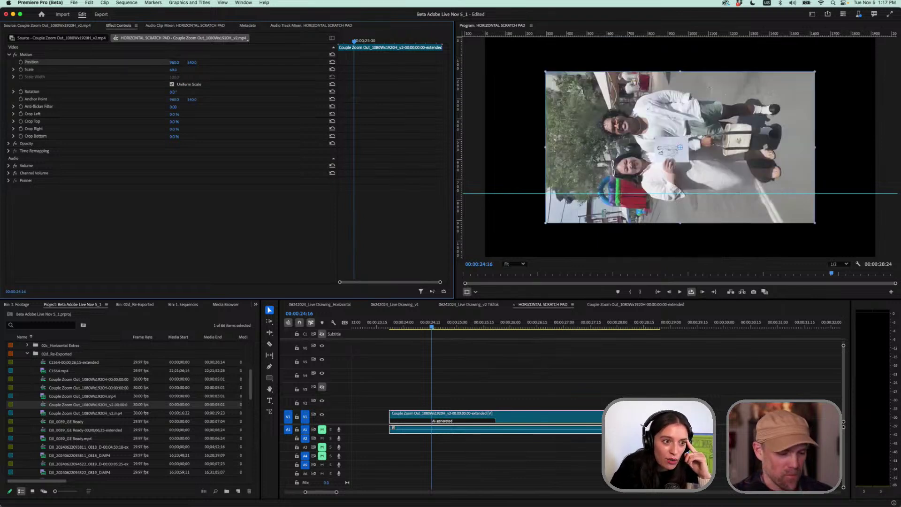
pyautogui.moveTo(176, 69); pyautogui.dragTo(173, 69)
pyautogui.click(178, 69)
pyautogui.write('100')
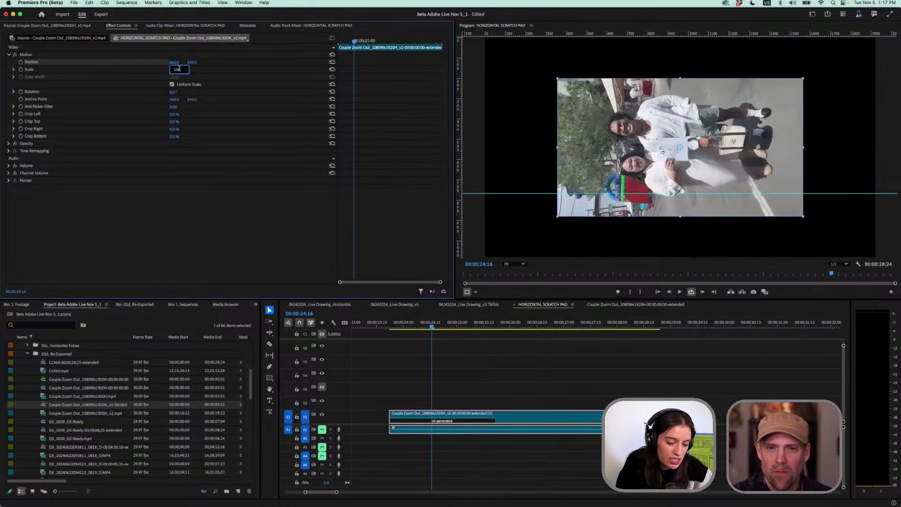
pyautogui.press('Return')
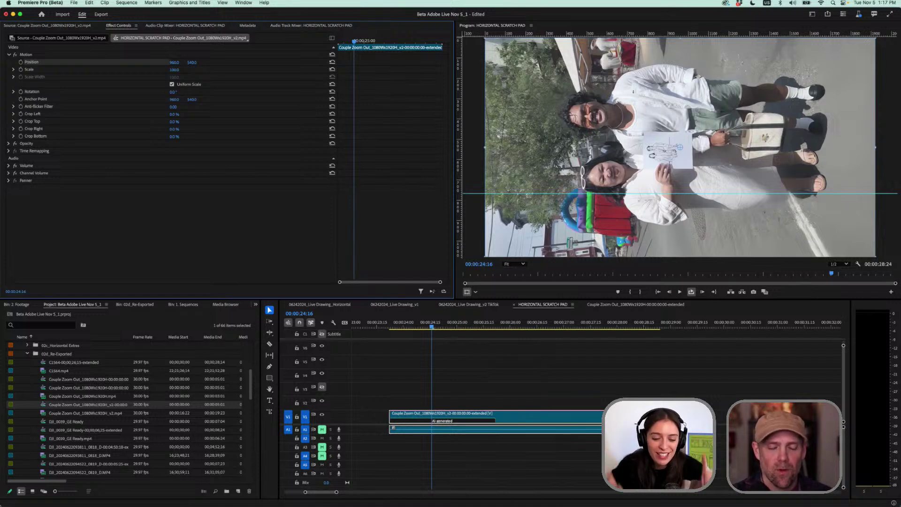
# Review the extended couple clip, then paste a copy into 06242024_Live Drawing_Horizontal at 00:00:31:20, beyond the end of the edit
pyautogui.click(532, 324)
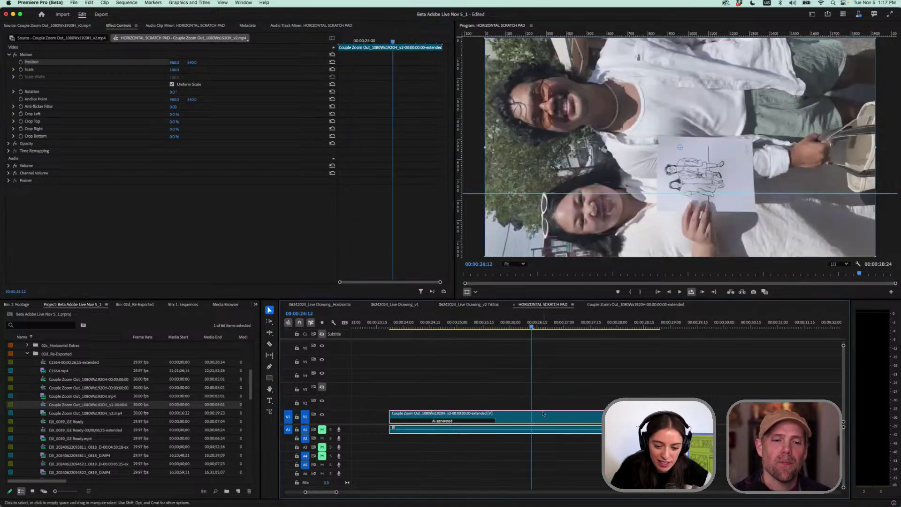
pyautogui.press('j')
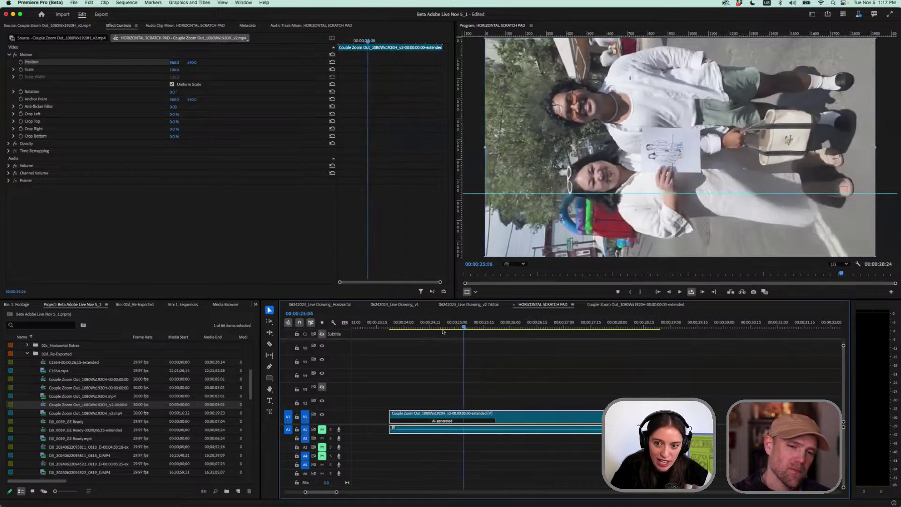
pyautogui.press('k')
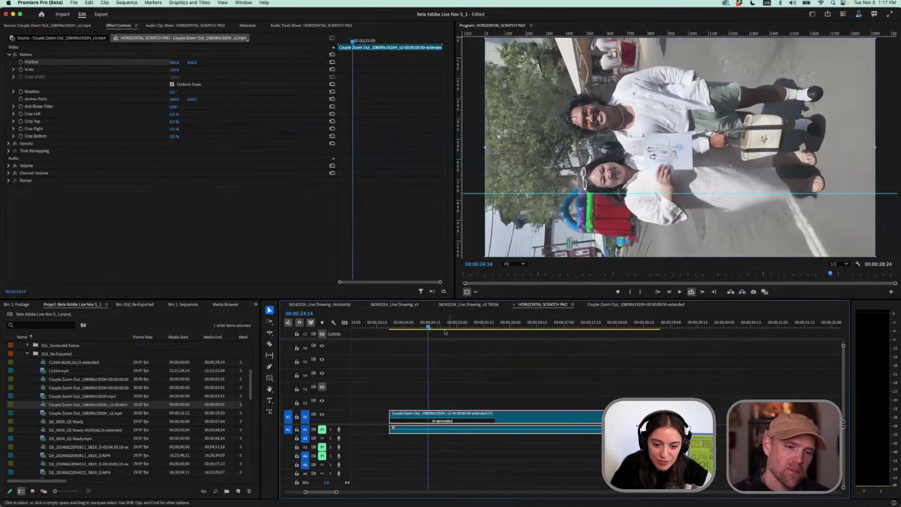
pyautogui.click(338, 306)
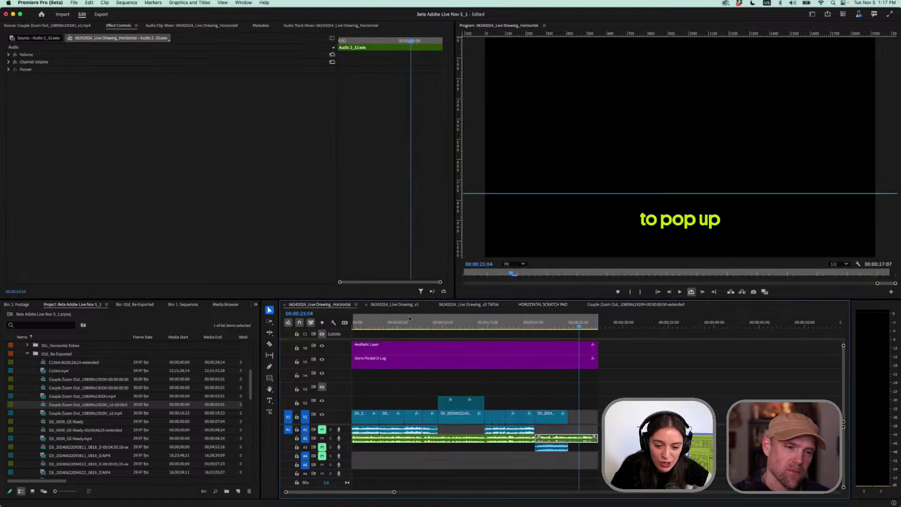
pyautogui.click(638, 324)
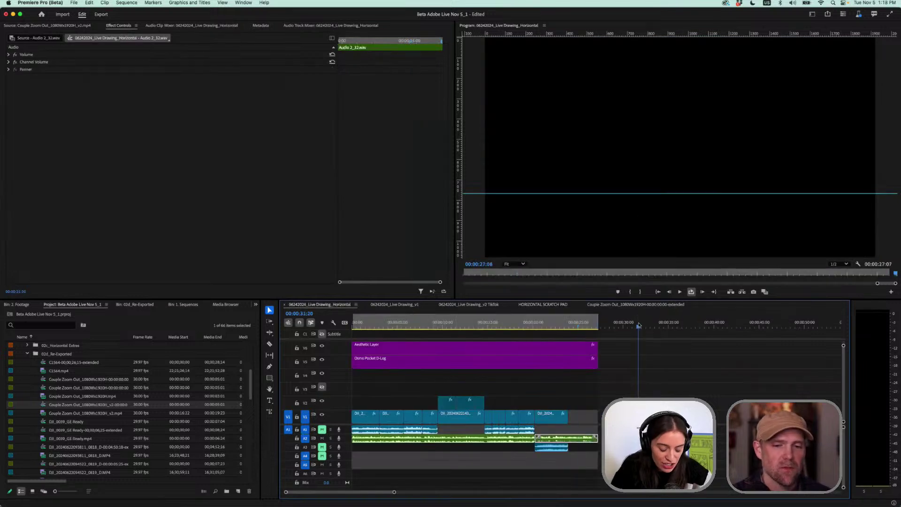
pyautogui.hotkey('ctrl', 'v')
pyautogui.click(642, 327)
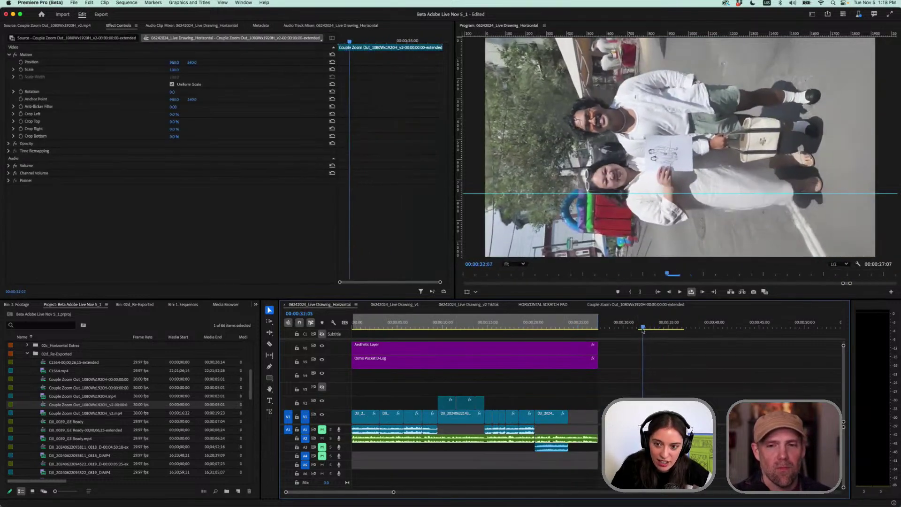
pyautogui.moveTo(642, 327); pyautogui.dragTo(641, 327)
# Check the frame size of 06242024_Live Drawing_Horizontal in its sequence settings
pyautogui.click(122, 3)
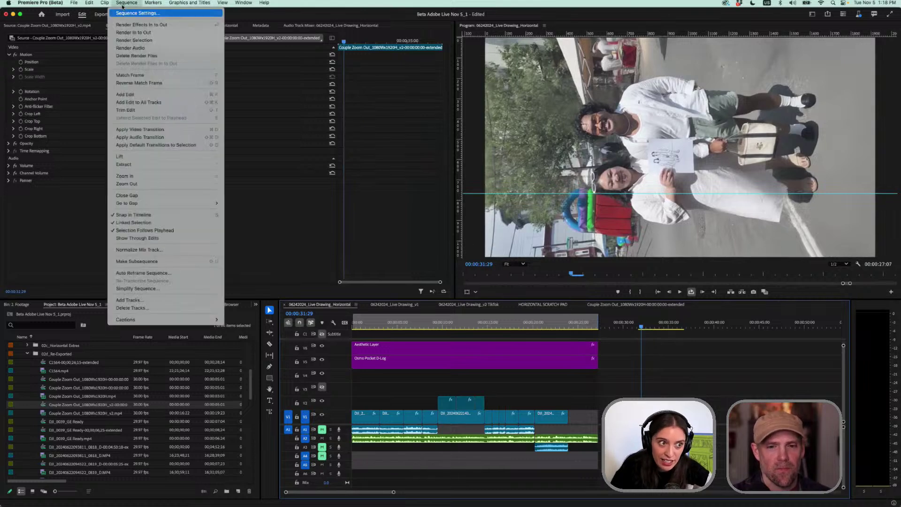
pyautogui.click(136, 13)
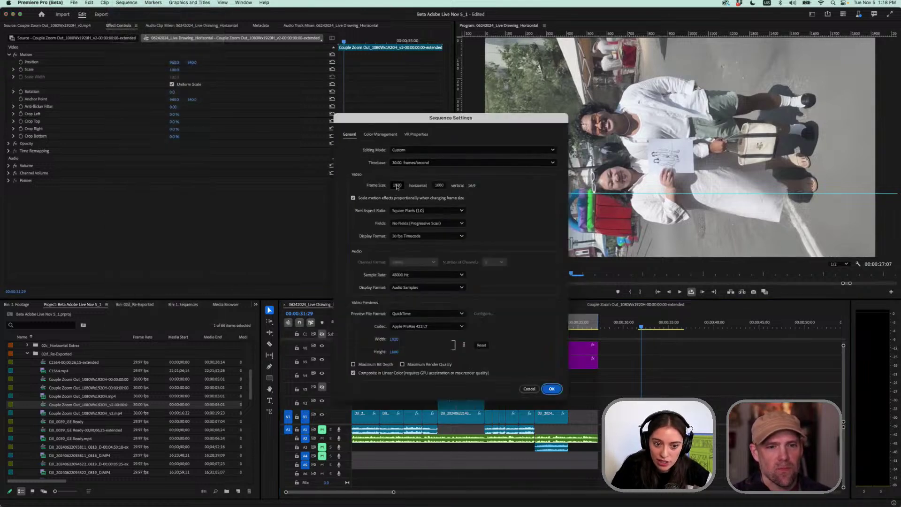
pyautogui.click(551, 388)
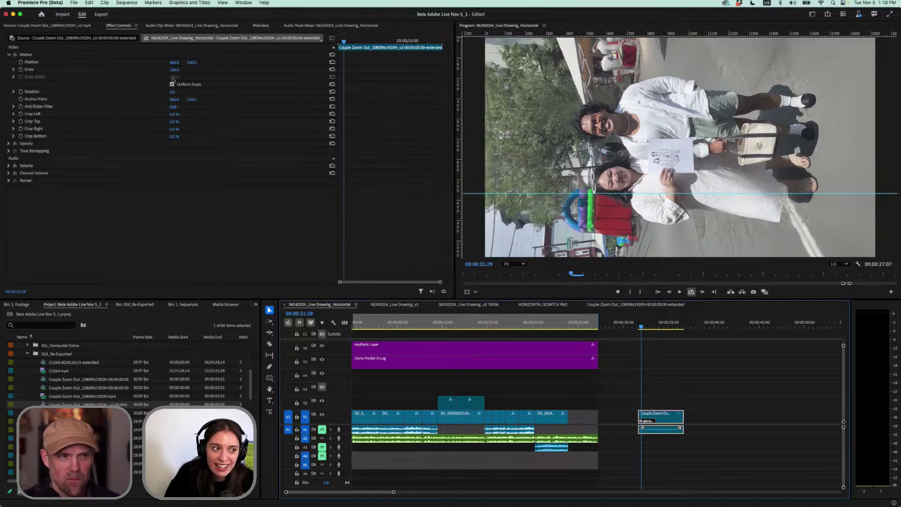
# Rotate the pasted couple clip 90° with scale 209 and vertical position 848, and move it against the end of the last V1 clip
pyautogui.click(173, 91)
pyautogui.write('90')
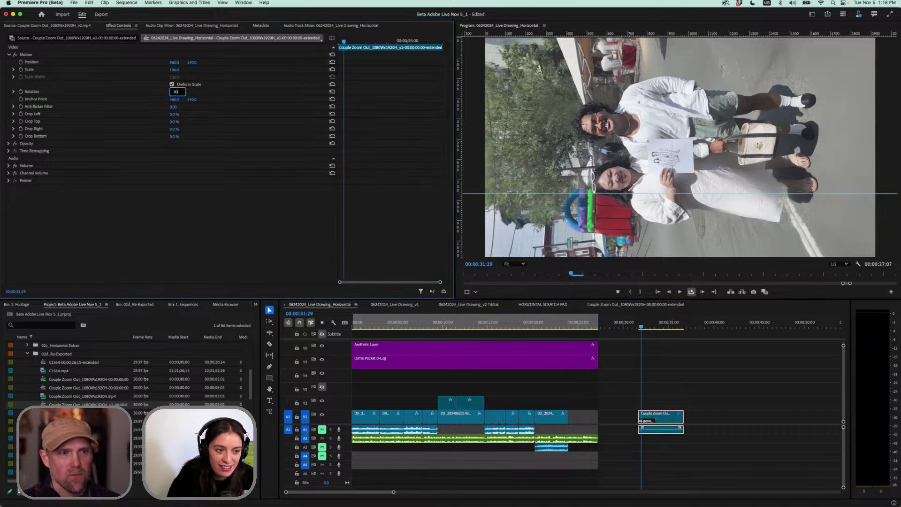
pyautogui.press('Return')
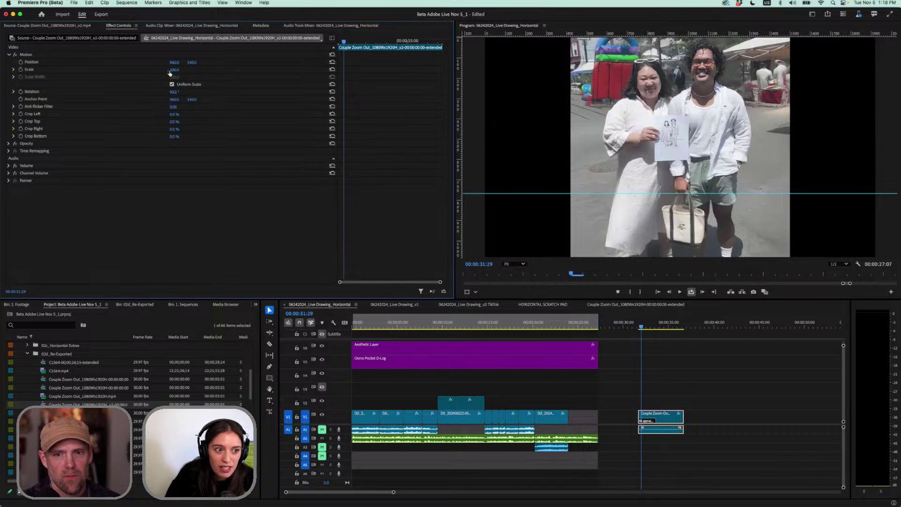
pyautogui.moveTo(169, 73); pyautogui.dragTo(480, 256)
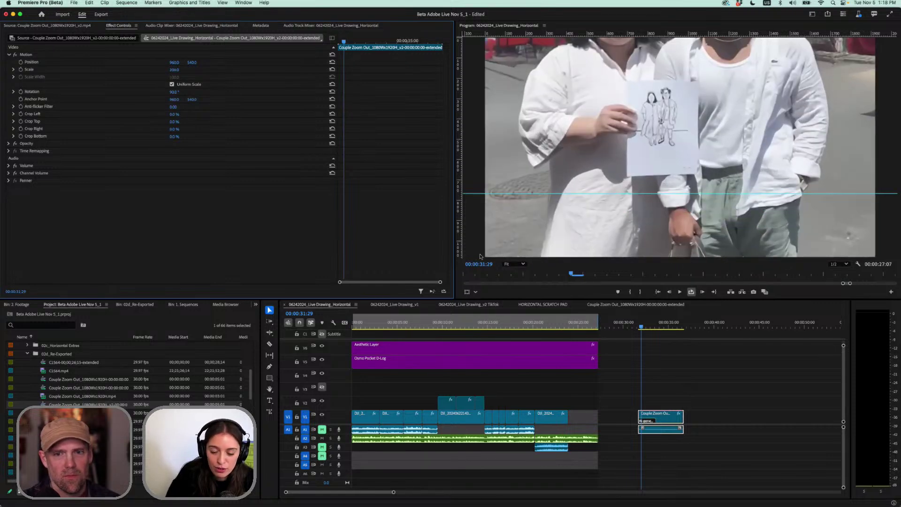
pyautogui.moveTo(192, 62); pyautogui.dragTo(282, 62)
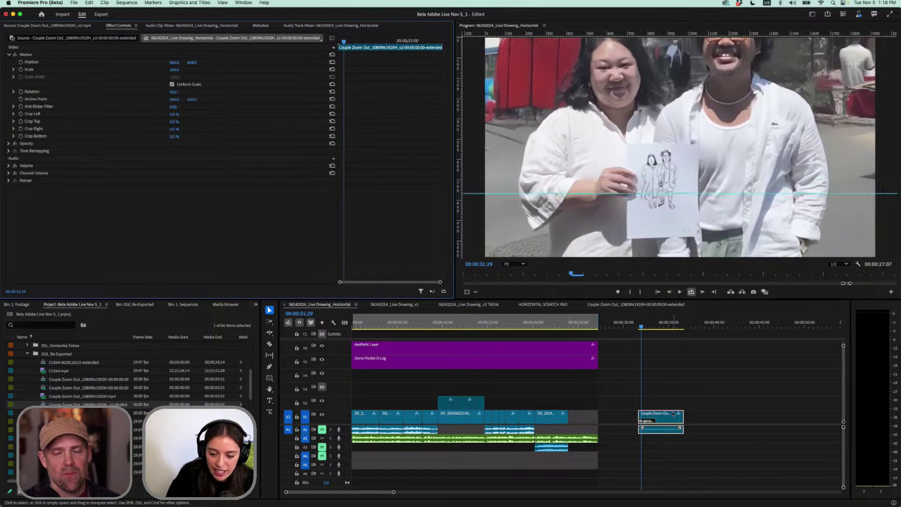
pyautogui.moveTo(672, 413); pyautogui.dragTo(604, 414)
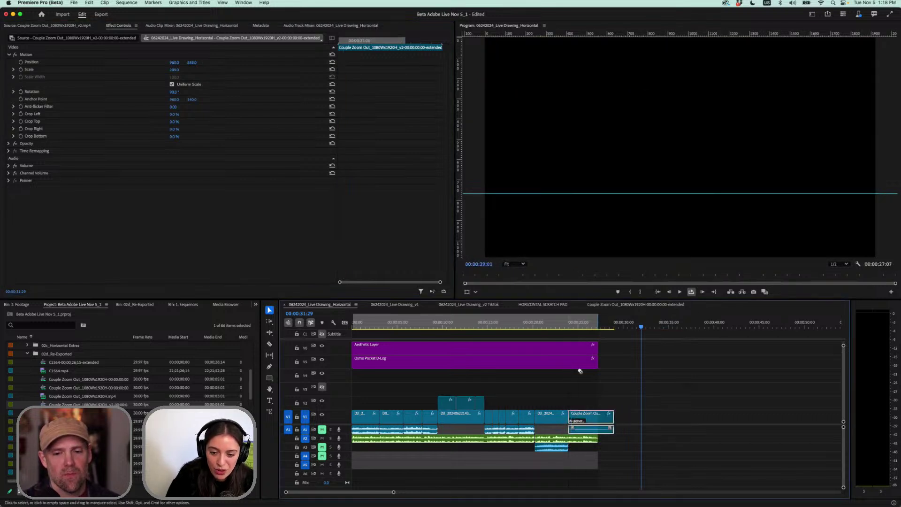
# Play back the end of the horizontal sequence from 00:00:23:14 through the couple clip, and return to the sequence start
pyautogui.scroll(3, 587, 403)
pyautogui.click(548, 321)
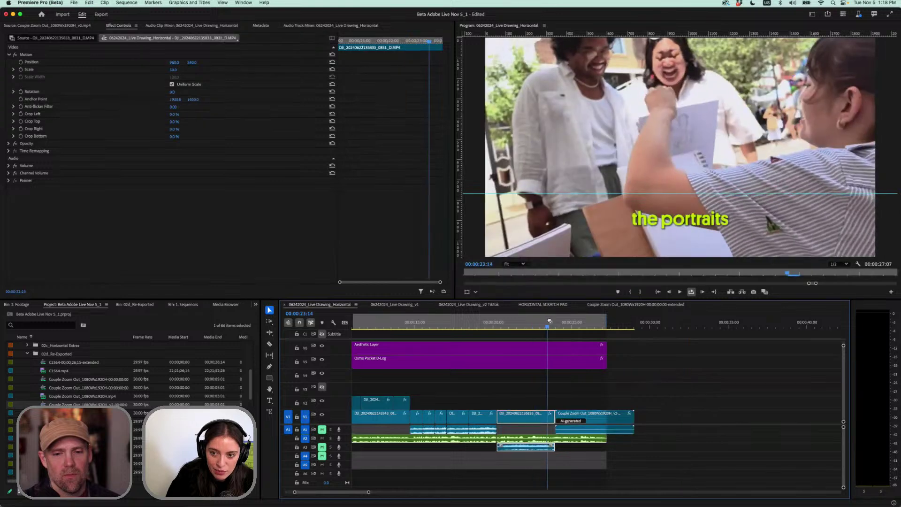
pyautogui.press('space')
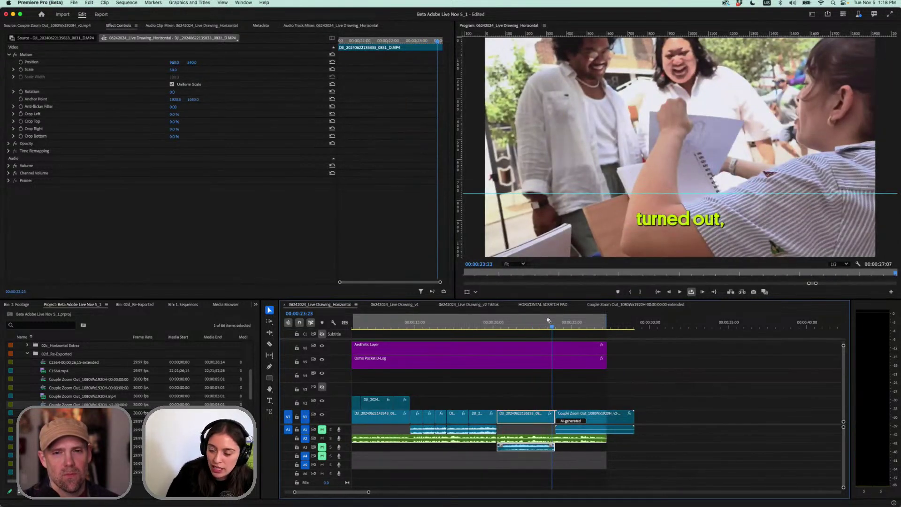
pyautogui.click(548, 322)
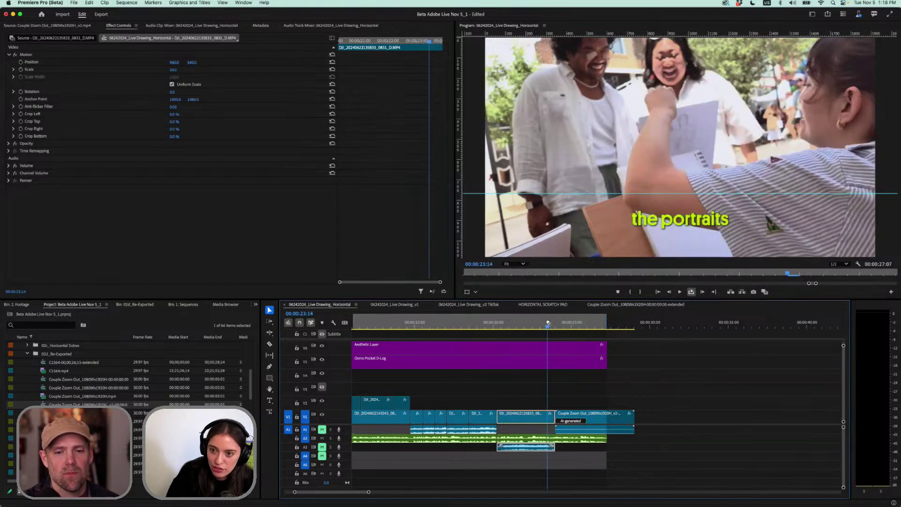
pyautogui.click(552, 331)
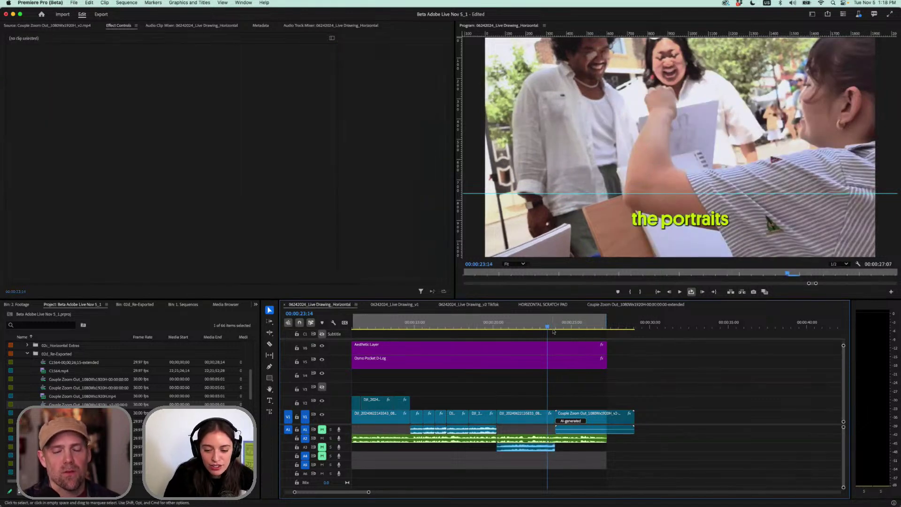
pyautogui.press('space')
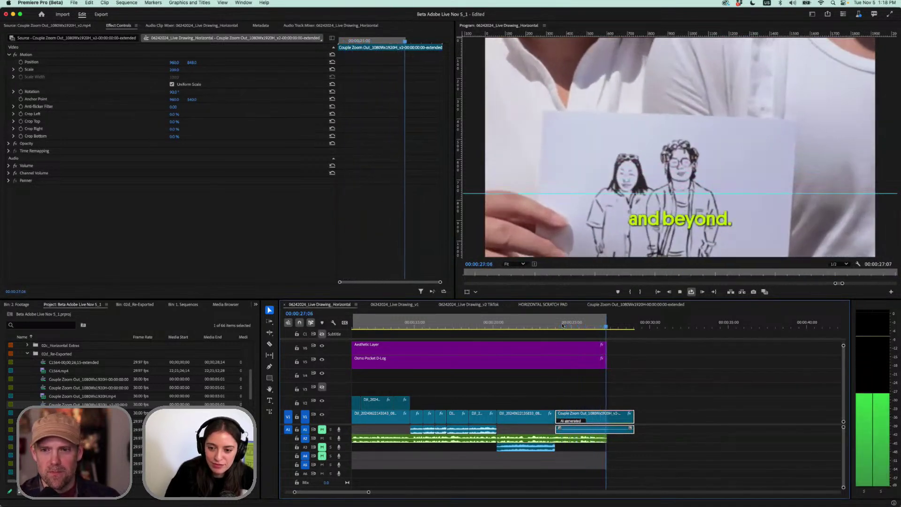
pyautogui.press('Home')
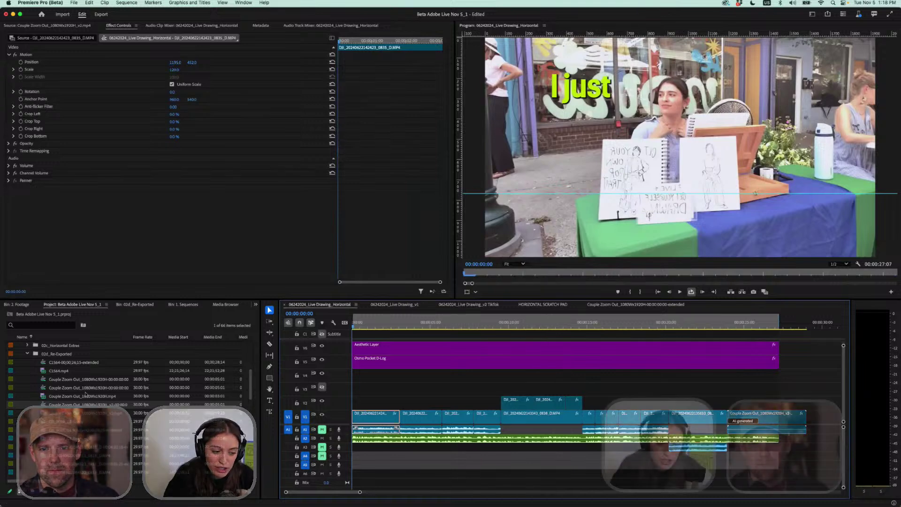
# Move the extended couple clip out of the ending on V1, past the end of the edit to about 00:00:33
pyautogui.moveTo(251, 392); pyautogui.dragTo(252, 370)
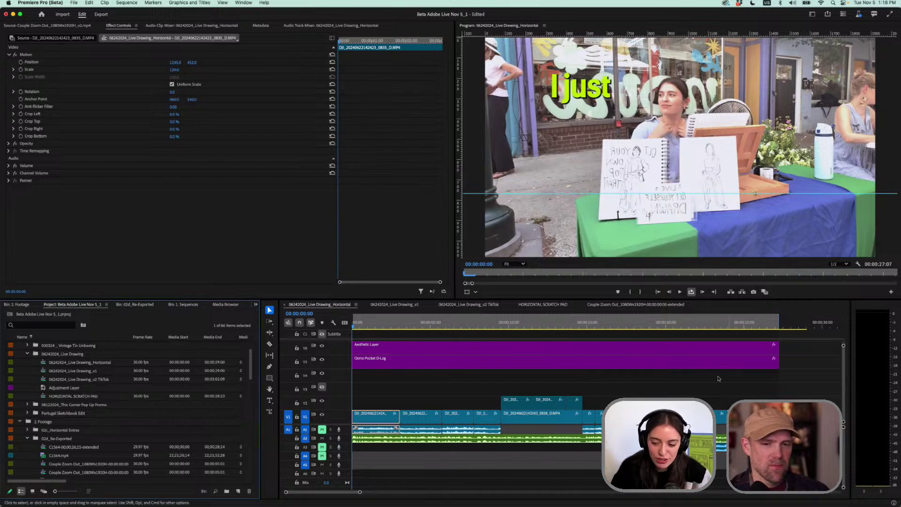
pyautogui.press('-')
pyautogui.moveTo(644, 417); pyautogui.dragTo(666, 417)
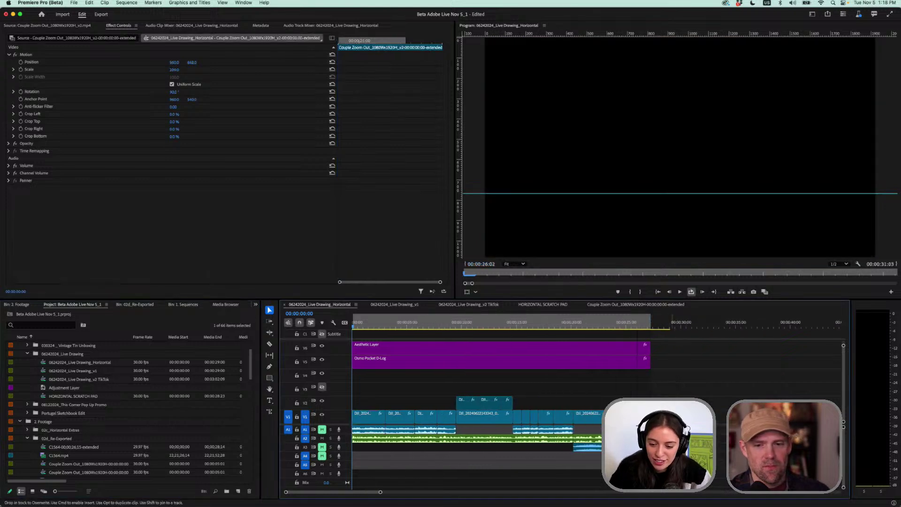
pyautogui.moveTo(754, 417); pyautogui.dragTo(755, 417)
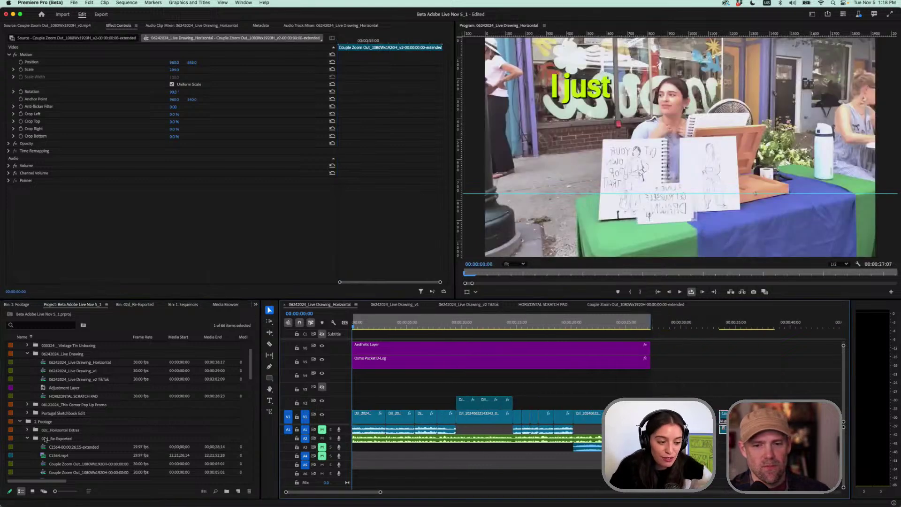
# Collapse the 02d_Re-Exported bin, expand 02c_Horizontal Extras, and preview its first drawing clips in the Source Monitor
pyautogui.click(27, 438)
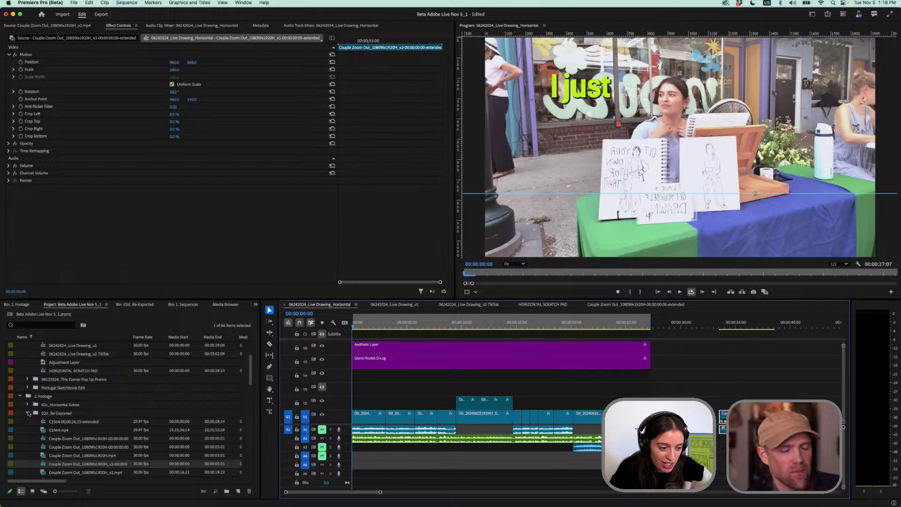
pyautogui.click(27, 405)
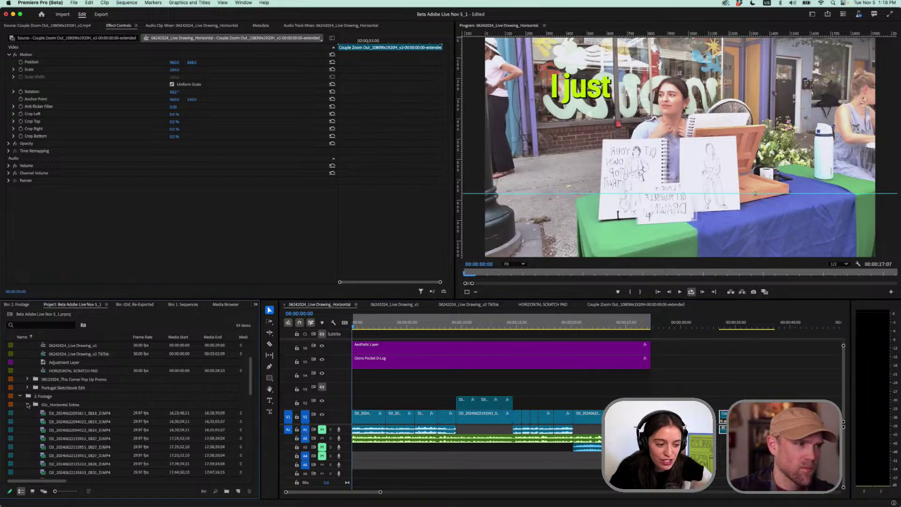
pyautogui.doubleClick(63, 415)
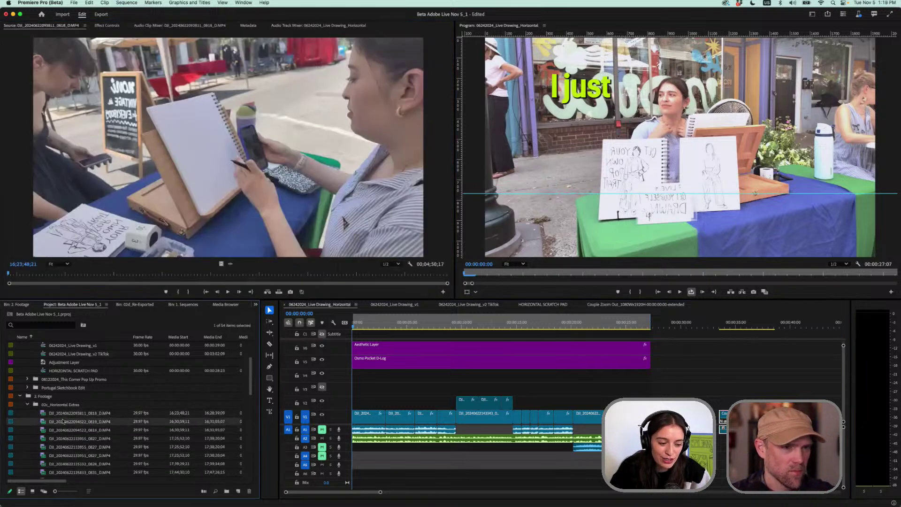
pyautogui.scroll(-1, 63, 421)
pyautogui.scroll(-2, 64, 422)
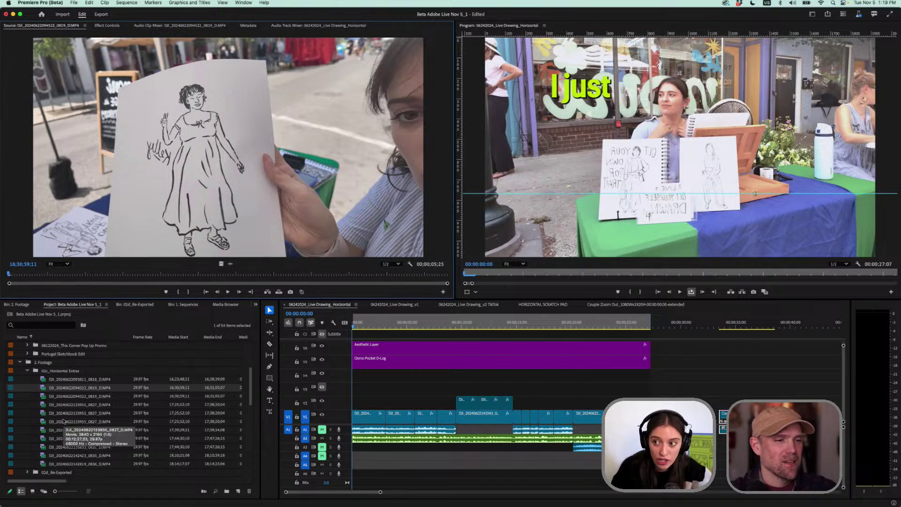
# Preview the remaining clips in 02c_Horizontal Extras one after another, from the 0836 clip up to the 0818 clip, for a closing shot
pyautogui.doubleClick(59, 463)
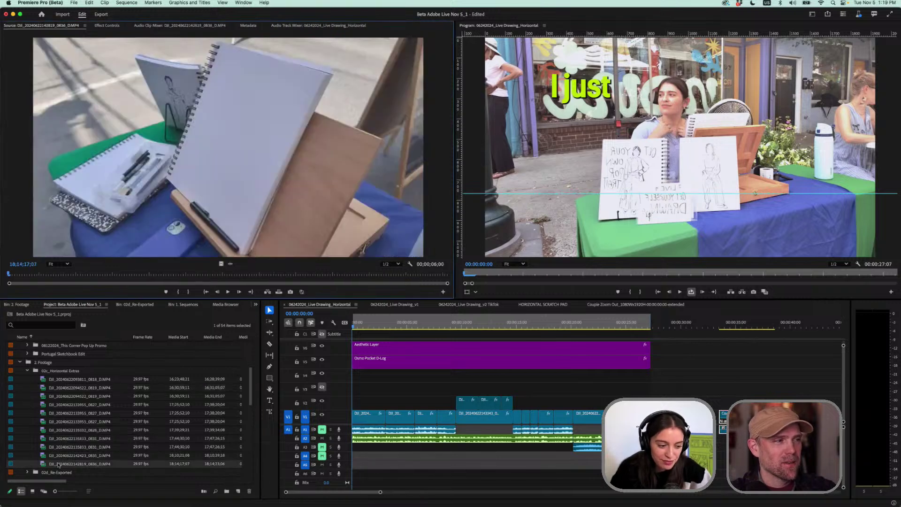
pyautogui.doubleClick(58, 455)
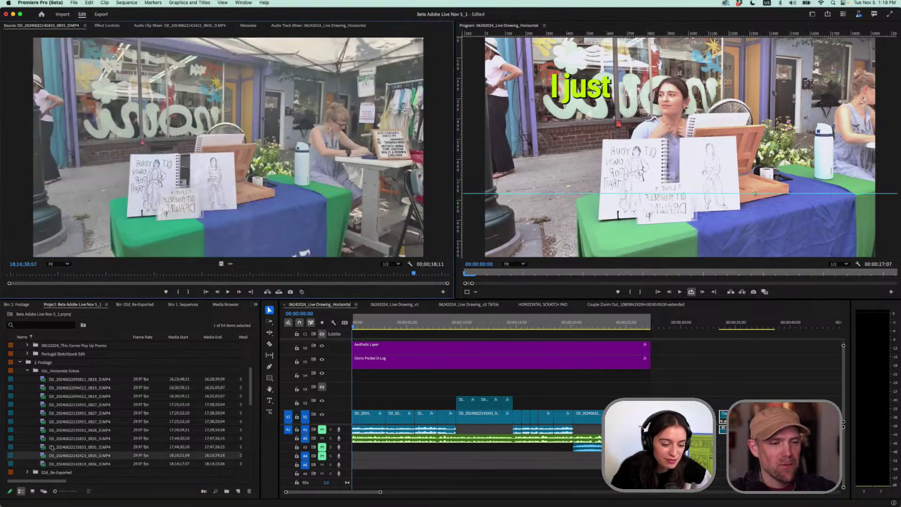
pyautogui.doubleClick(51, 446)
pyautogui.doubleClick(47, 430)
pyautogui.doubleClick(44, 414)
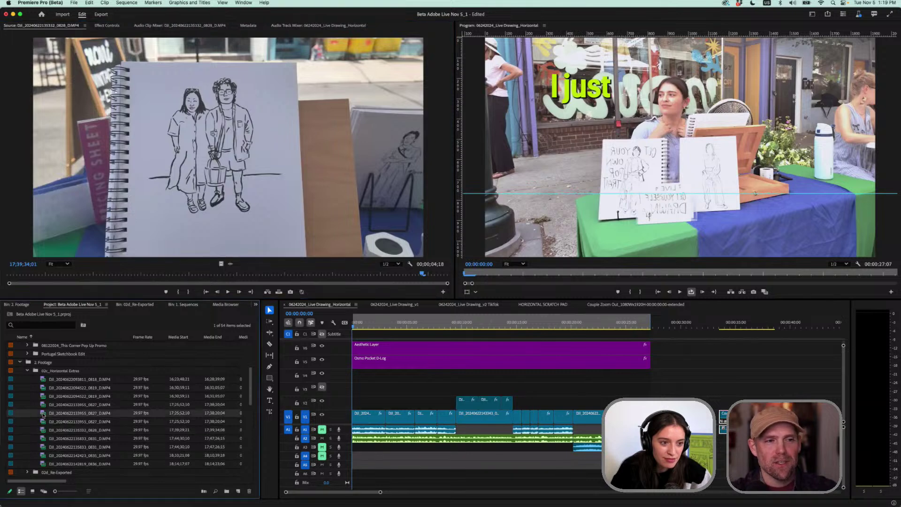
pyautogui.doubleClick(42, 405)
pyautogui.doubleClick(43, 396)
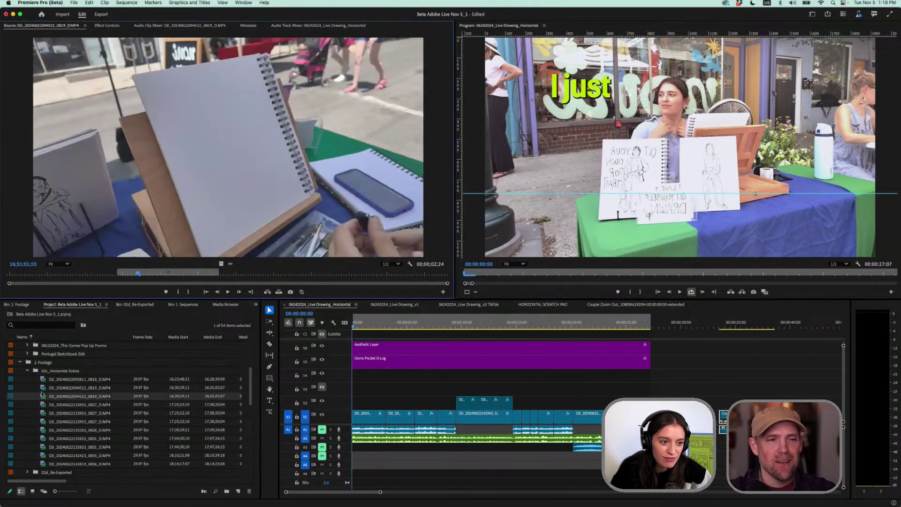
pyautogui.doubleClick(44, 388)
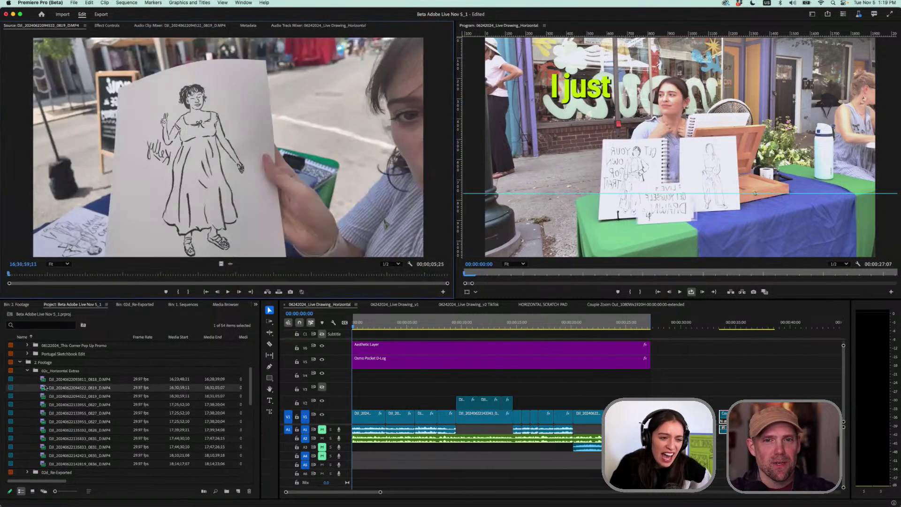
pyautogui.doubleClick(45, 380)
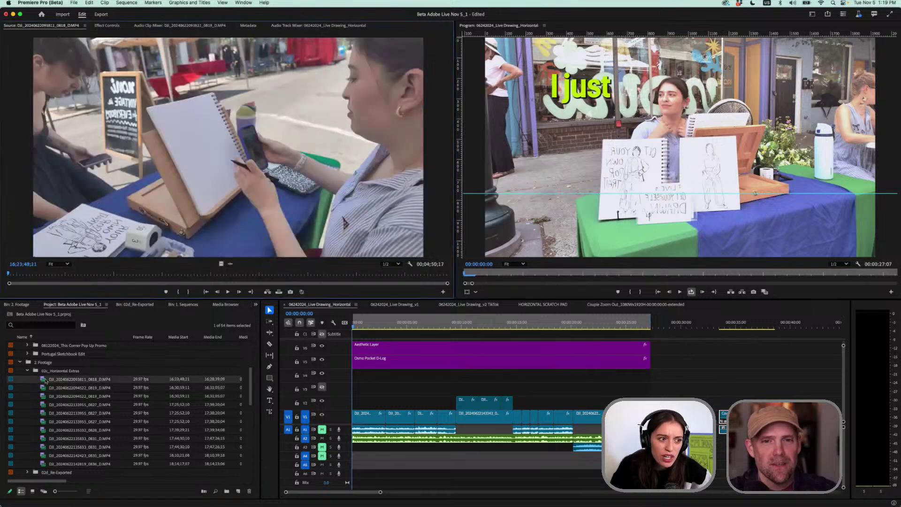
# Scrub through the later parts of the 0818 and 0819 drawing clips, and load the 0827 clip for comparison
pyautogui.moveTo(53, 274); pyautogui.dragTo(321, 274)
pyautogui.moveTo(415, 274); pyautogui.dragTo(435, 274)
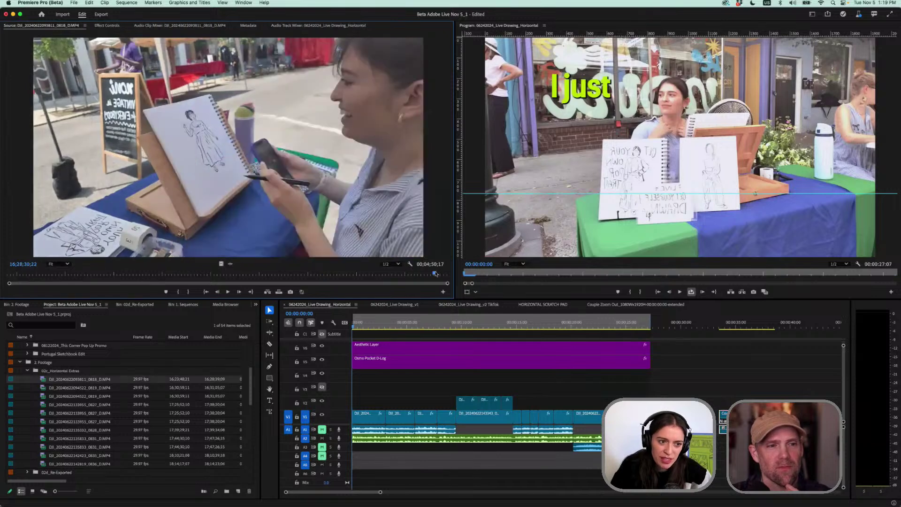
pyautogui.doubleClick(52, 388)
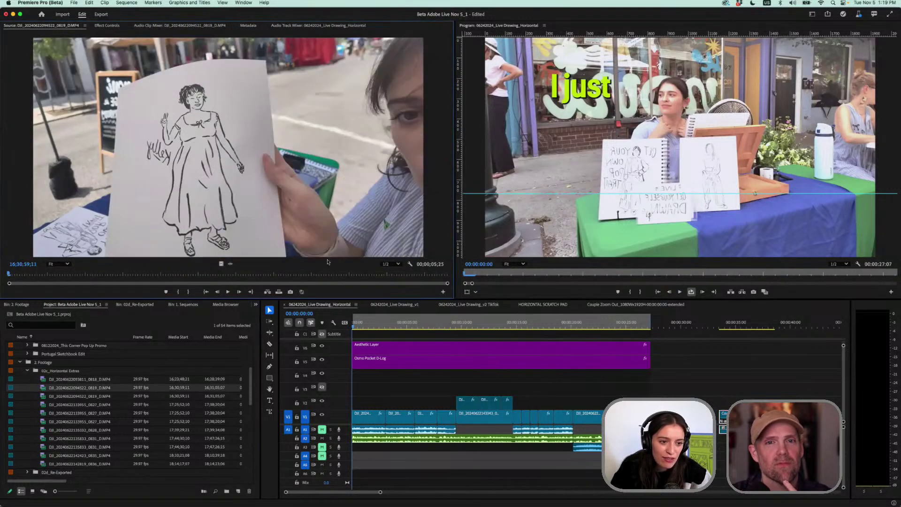
pyautogui.moveTo(328, 274); pyautogui.dragTo(397, 279)
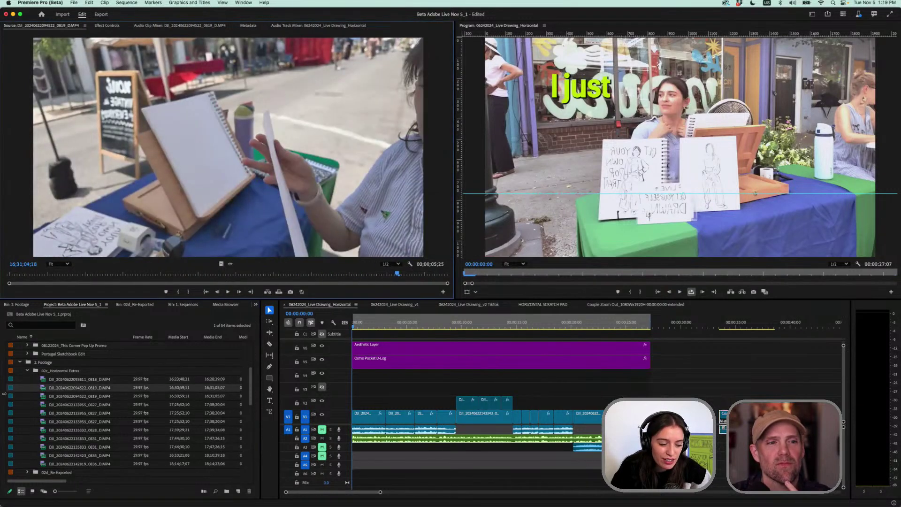
pyautogui.doubleClick(44, 397)
pyautogui.moveTo(334, 277); pyautogui.dragTo(426, 276)
pyautogui.doubleClick(73, 414)
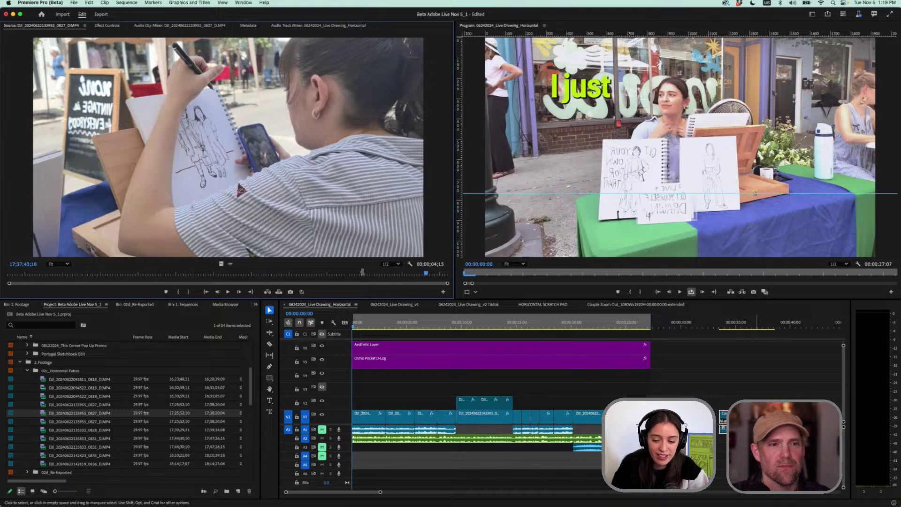
# Move the extended couple clip further out to about 00:00:39, and review the 0827, 0831 and 0835 clips as closing shots
pyautogui.click(756, 394)
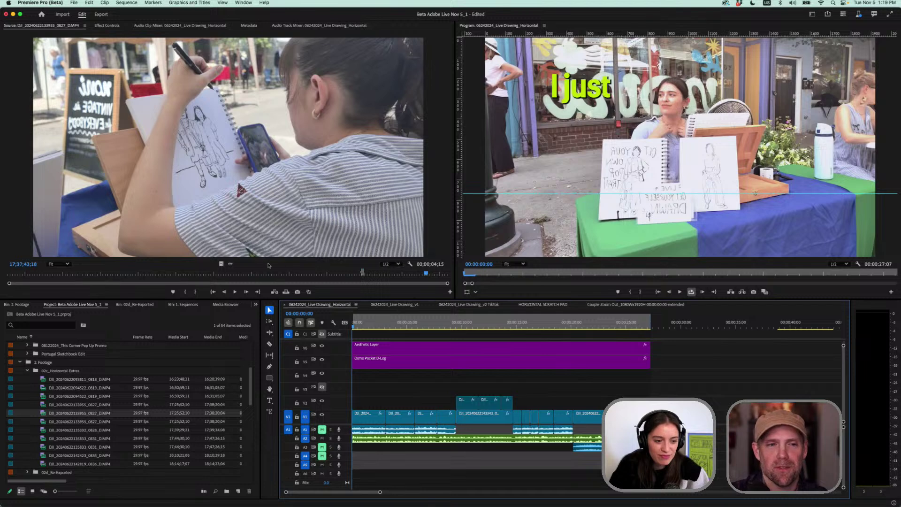
pyautogui.moveTo(387, 273)
pyautogui.mouseDown()
pyautogui.moveTo(404, 274)
pyautogui.moveTo(394, 276)
pyautogui.mouseUp()
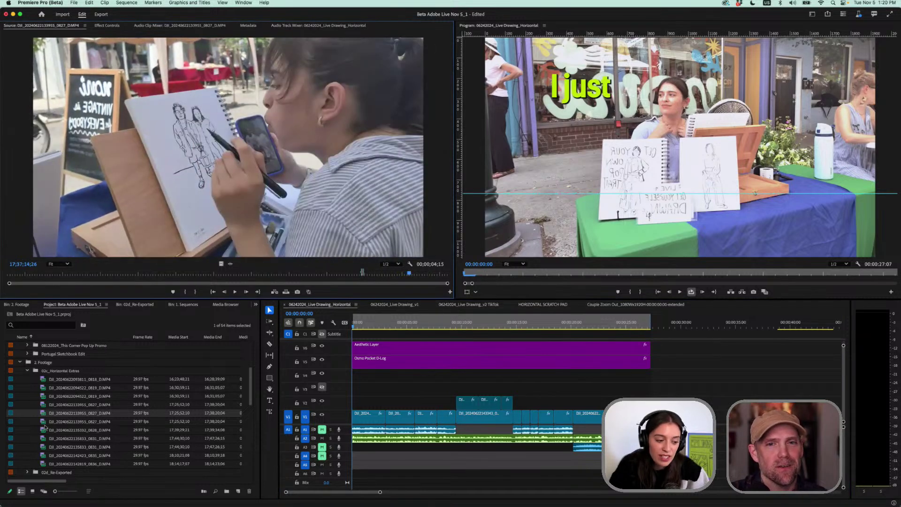
pyautogui.doubleClick(45, 423)
pyautogui.doubleClick(45, 438)
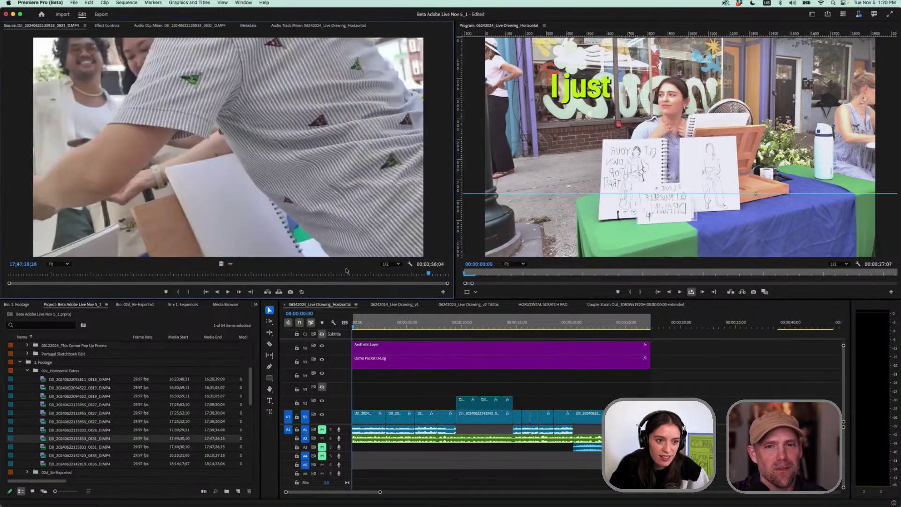
pyautogui.moveTo(339, 274); pyautogui.dragTo(420, 274)
pyautogui.doubleClick(44, 446)
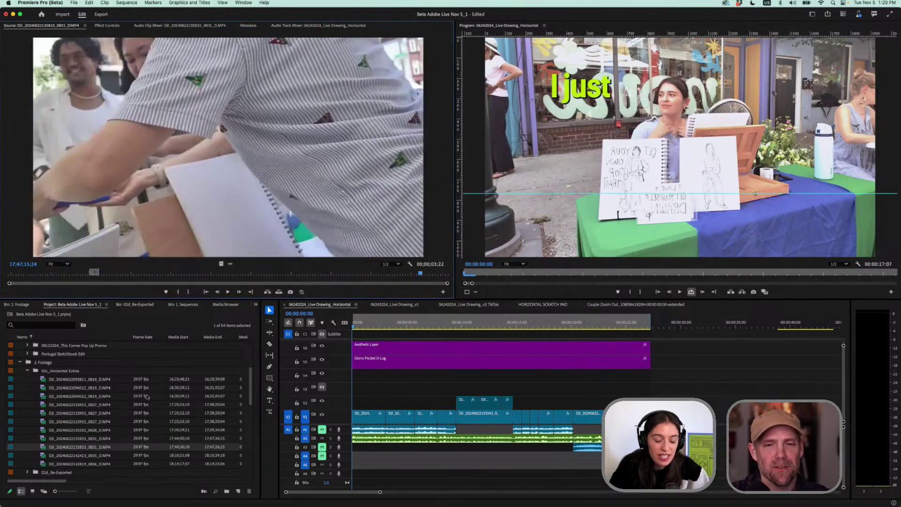
pyautogui.doubleClick(43, 455)
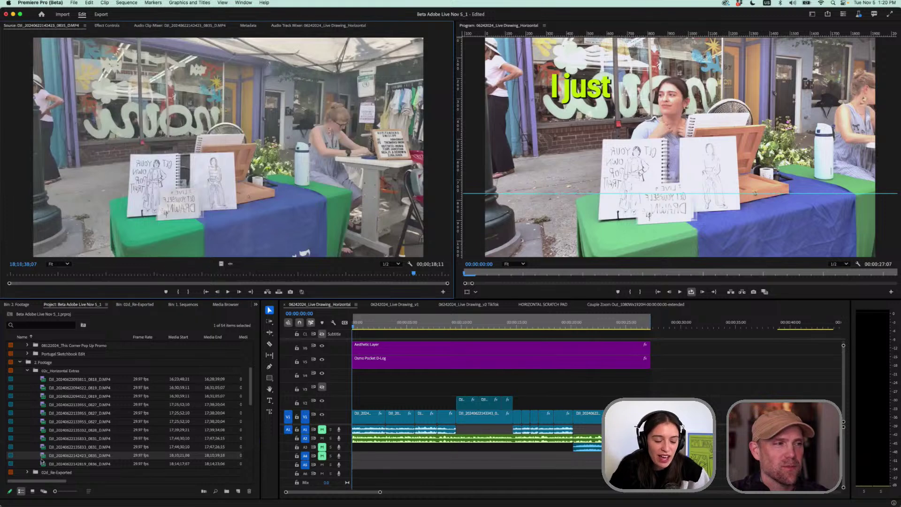
# Review the 0828 and 0827 drawing clips, playing 0827 from 17;37;29;07, and show the relocated couple clip at 00:00:41:01
pyautogui.doubleClick(45, 430)
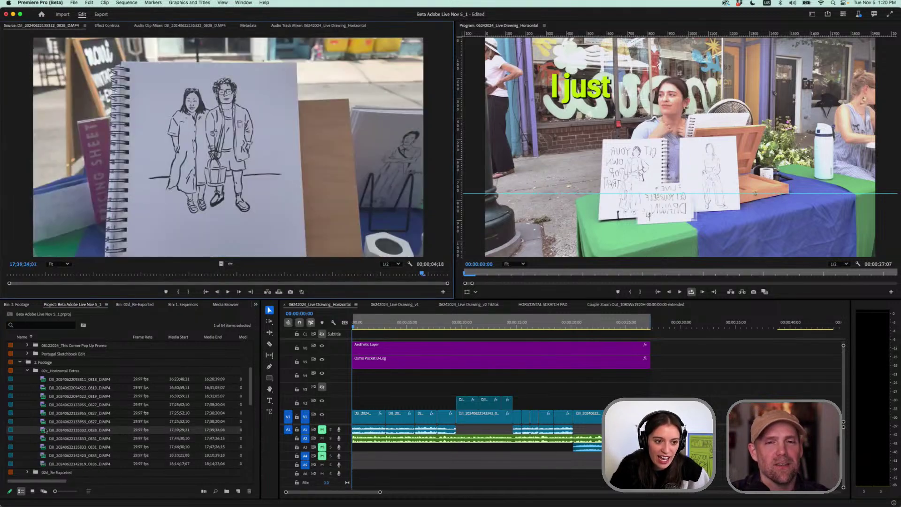
pyautogui.doubleClick(43, 421)
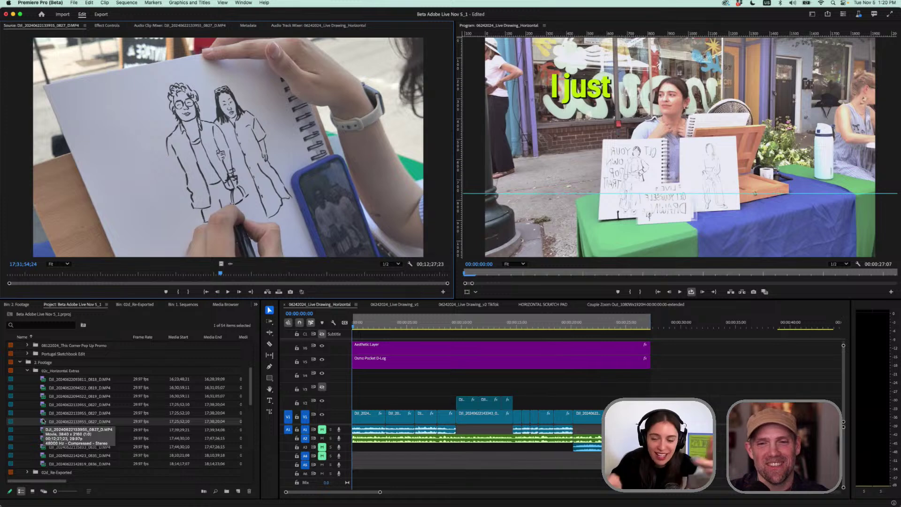
pyautogui.doubleClick(42, 413)
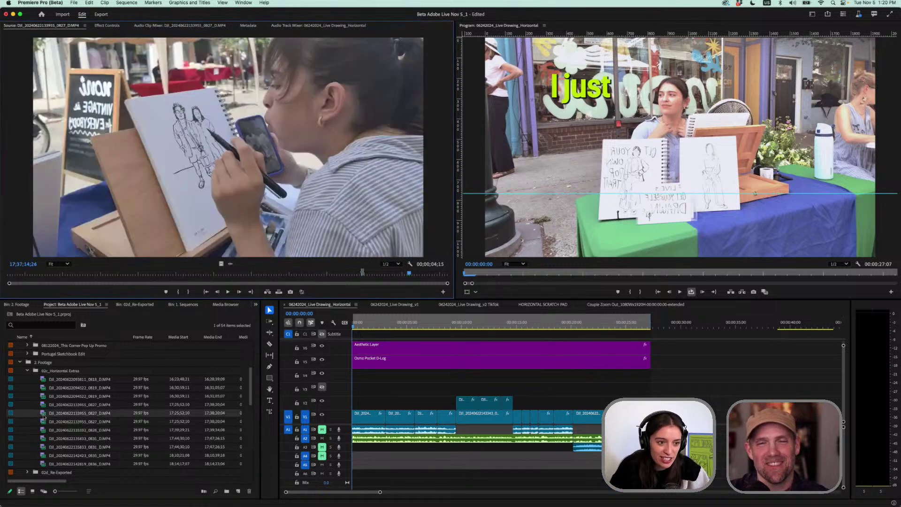
pyautogui.click(418, 273)
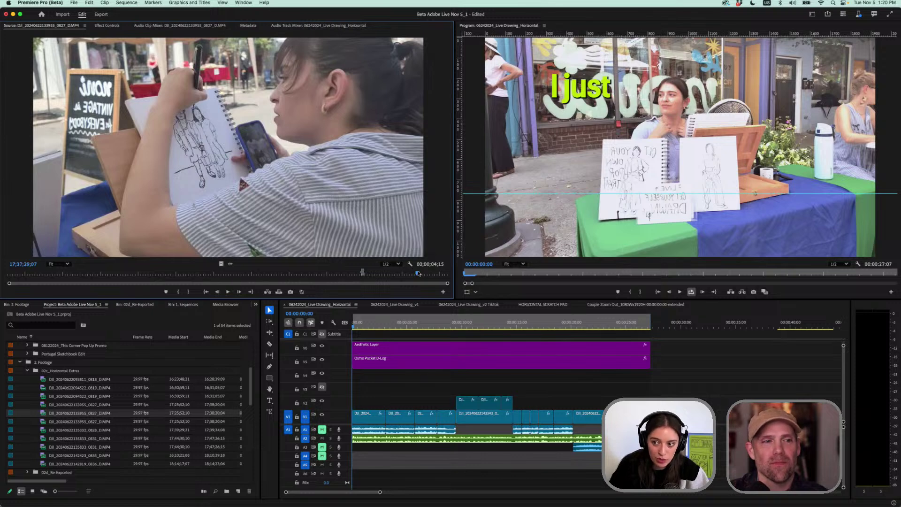
pyautogui.press('space')
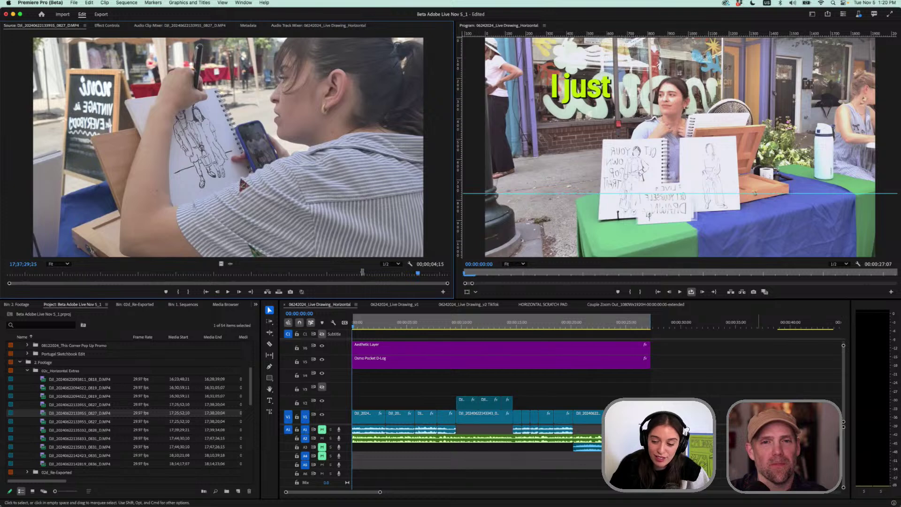
pyautogui.moveTo(371, 492); pyautogui.dragTo(378, 493)
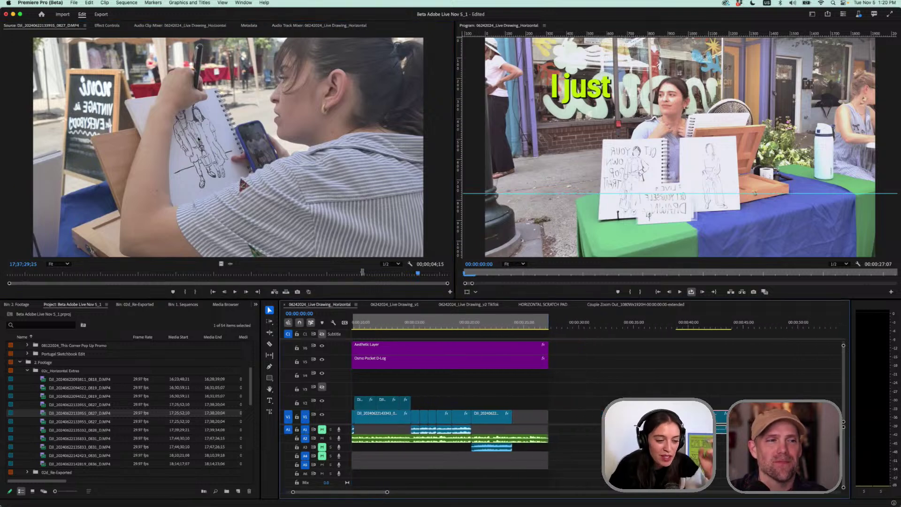
pyautogui.click(699, 322)
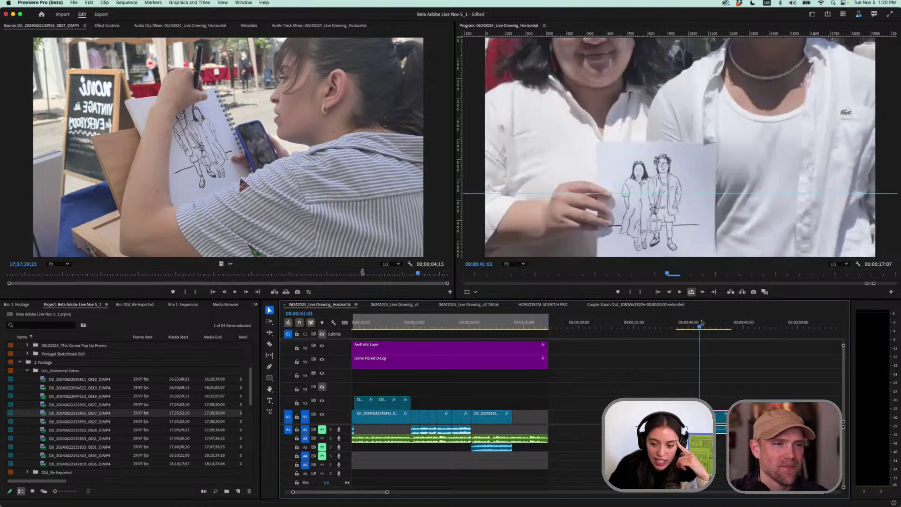
# Check the couple clip at 00:00:41:15, and move it further out to about 00:00:42
pyautogui.moveTo(700, 321); pyautogui.dragTo(706, 327)
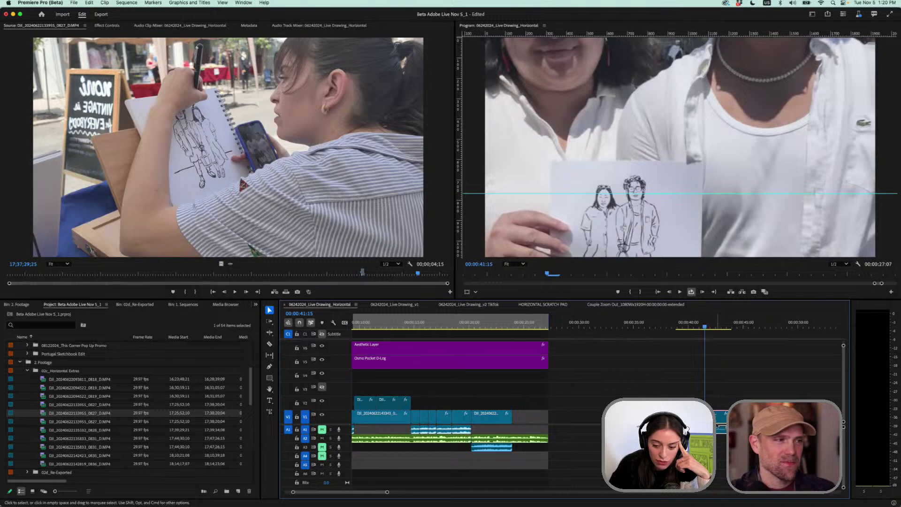
pyautogui.moveTo(720, 415); pyautogui.dragTo(723, 424)
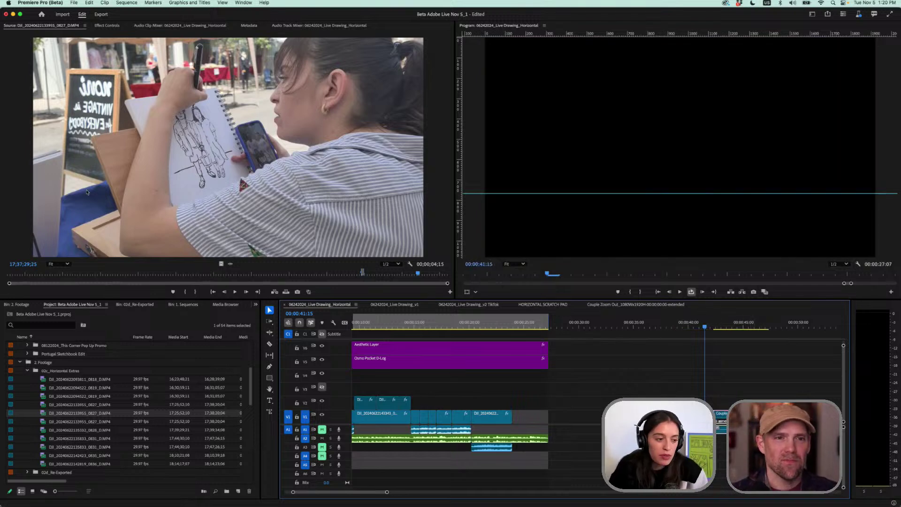
# Try out the 0827 drawing clip in the sequence at about 00:00:30, scrub through it, and remove it
pyautogui.moveTo(42, 414); pyautogui.dragTo(596, 430)
pyautogui.click(603, 327)
pyautogui.moveTo(602, 328); pyautogui.dragTo(593, 328)
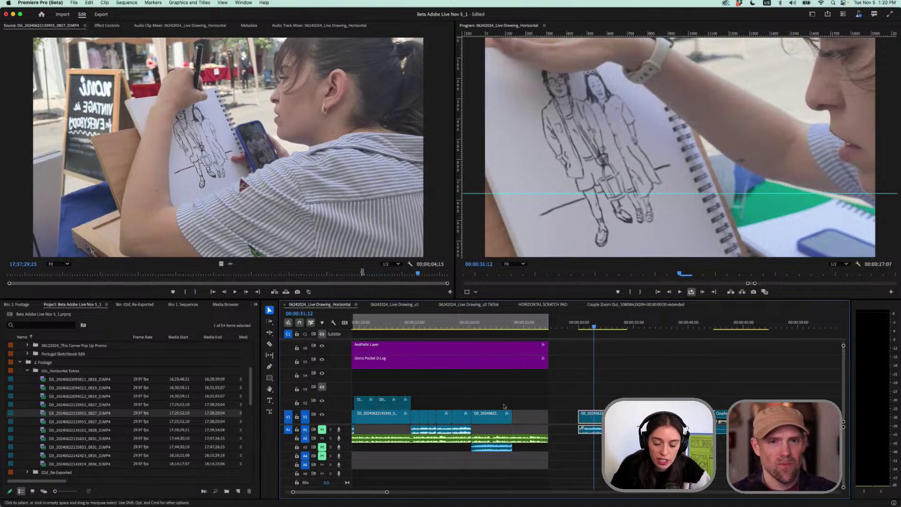
pyautogui.click(441, 486)
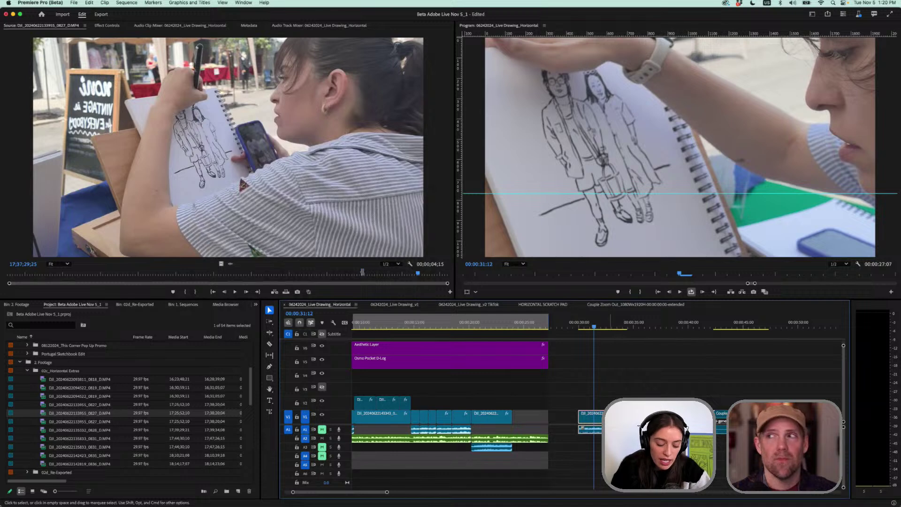
pyautogui.press('Delete')
# Select every clip in 02c_Horizontal Extras, from 0818 to 0836, and open the media export settings for them
pyautogui.doubleClick(91, 381)
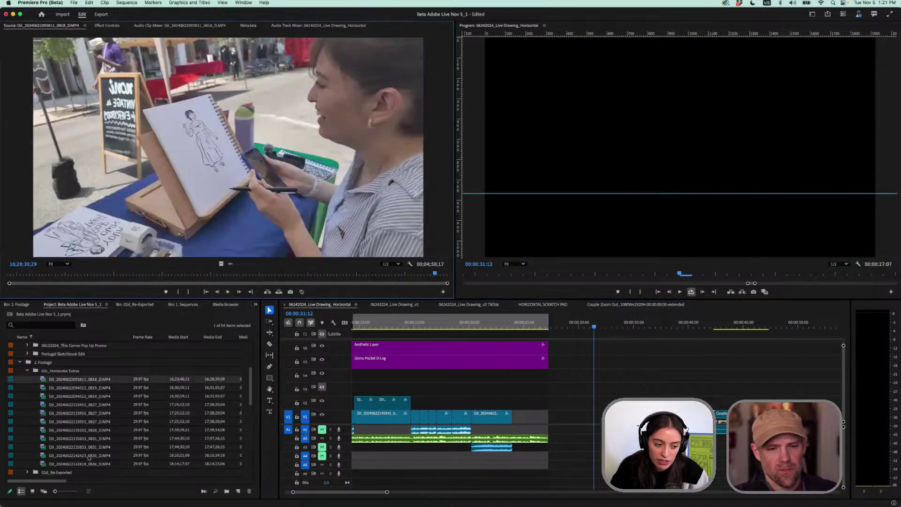
pyautogui.doubleClick(89, 464)
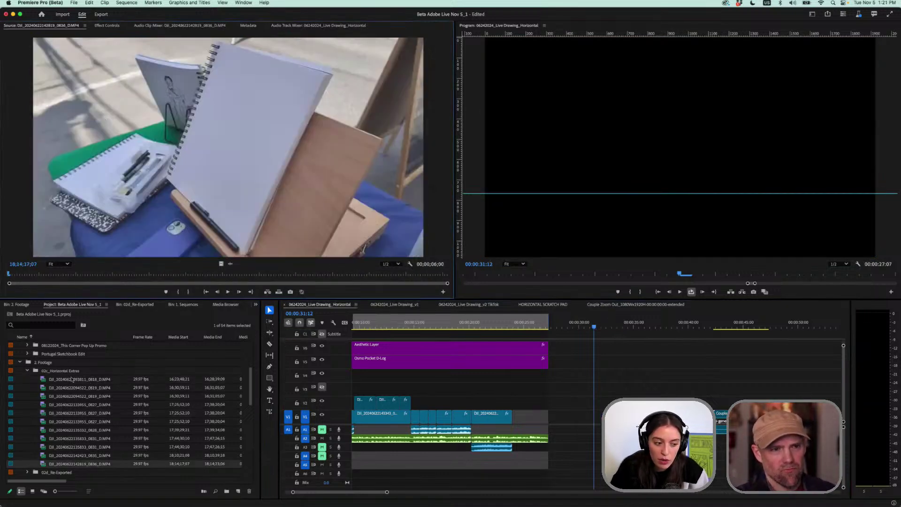
pyautogui.keyDown('shift'); pyautogui.click(72, 379); pyautogui.keyUp('shift')
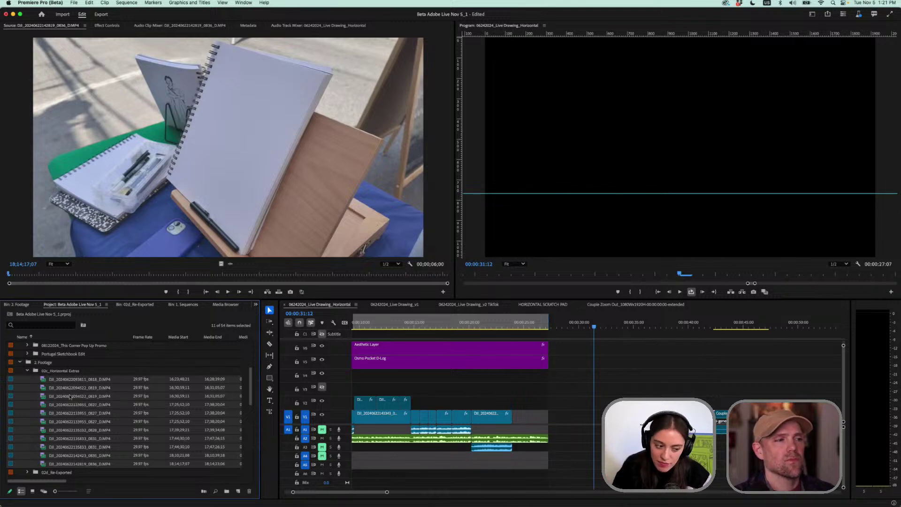
pyautogui.click(86, 368)
pyautogui.click(97, 380)
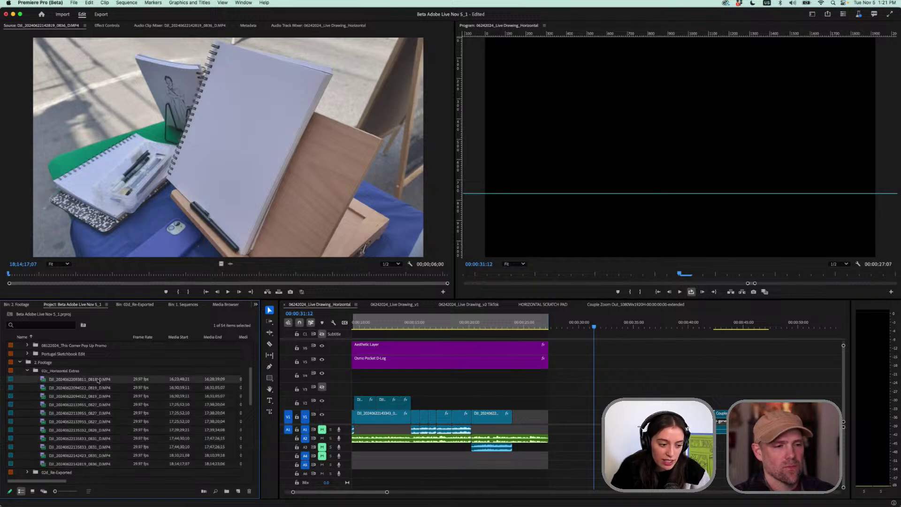
pyautogui.keyDown('shift'); pyautogui.click(92, 464); pyautogui.keyUp('shift')
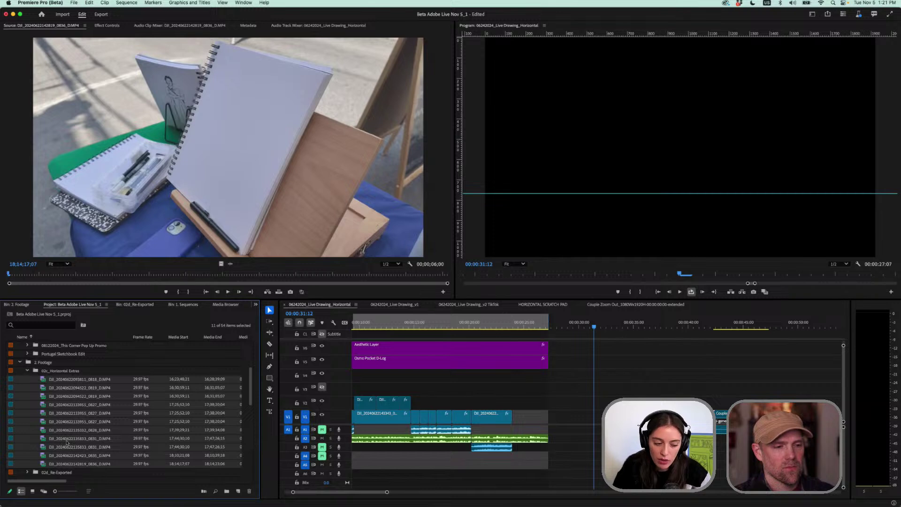
pyautogui.rightClick(62, 415)
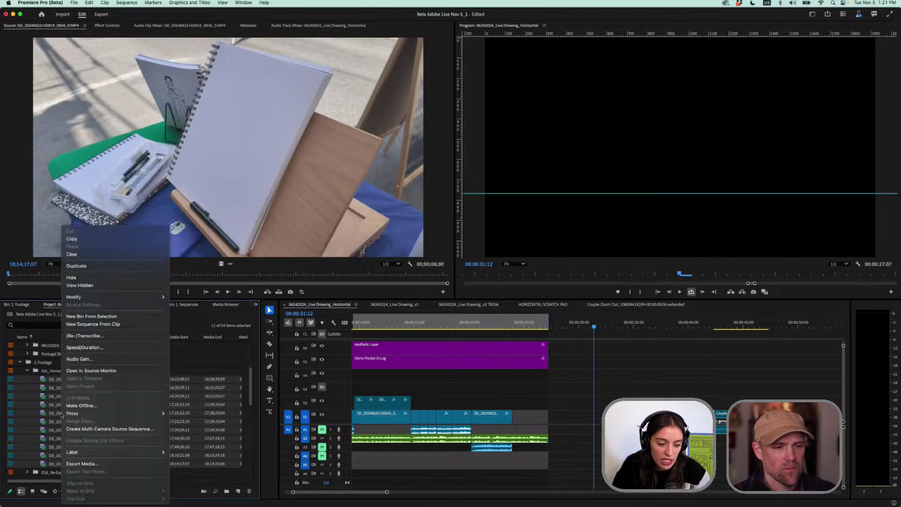
pyautogui.click(91, 464)
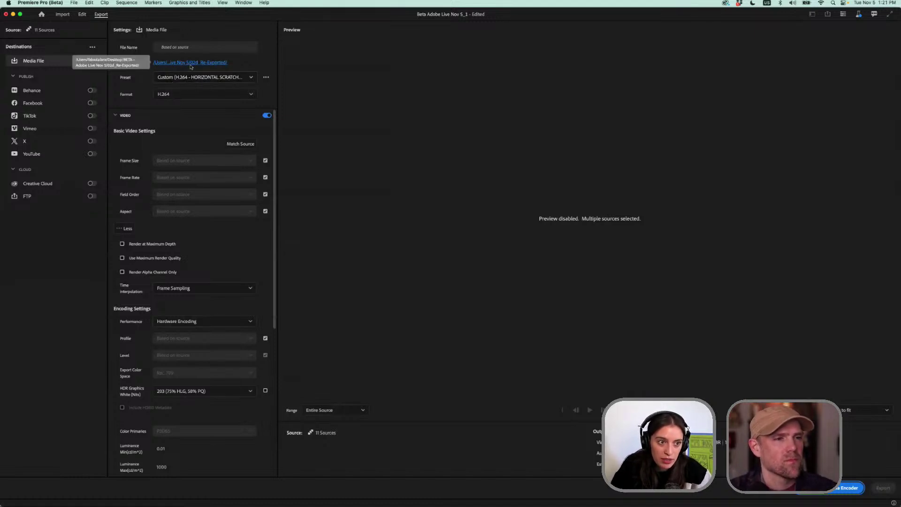
# Create a folder named Just Horizontal inside 02d_Re-Exported and choose it as the export location
pyautogui.click(187, 64)
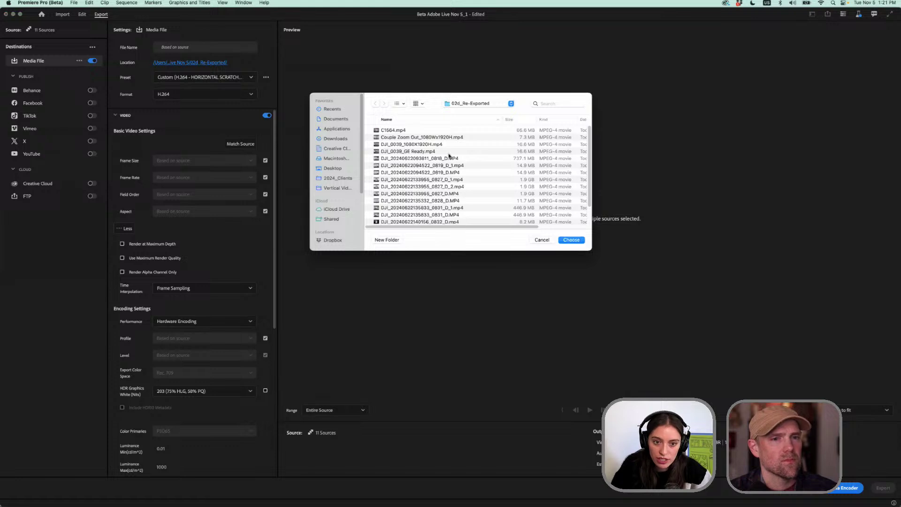
pyautogui.click(397, 240)
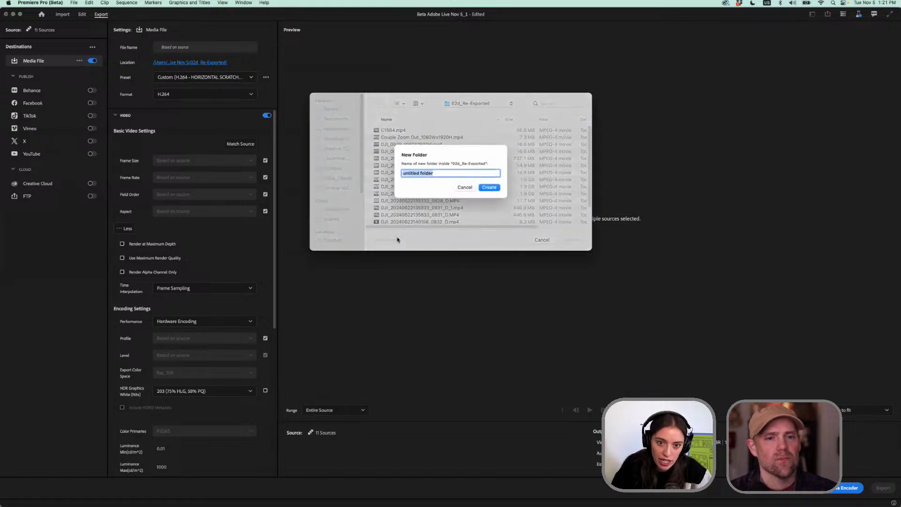
pyautogui.write('H')
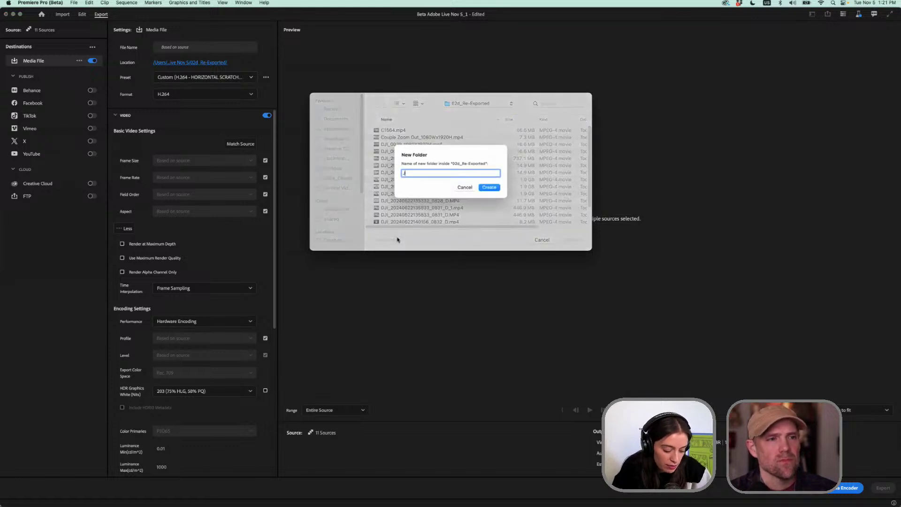
pyautogui.press('BackSpace')
pyautogui.write('Just Hori')
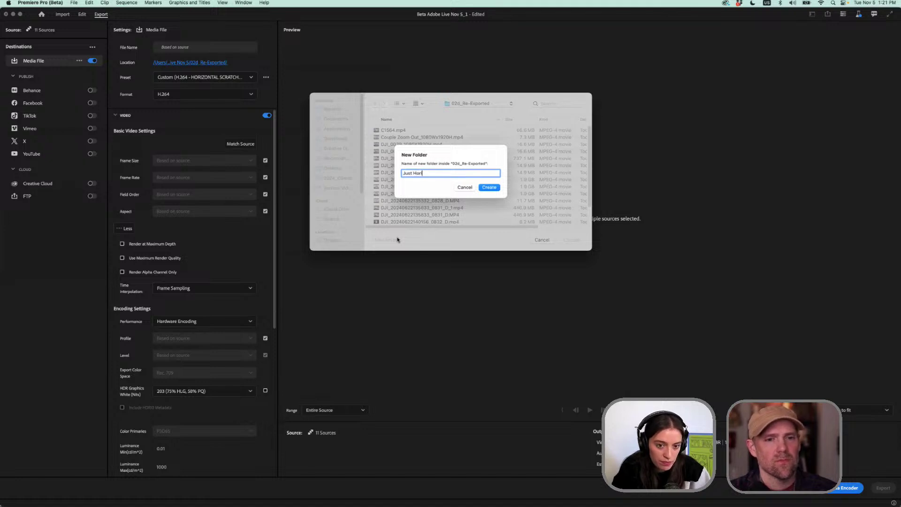
pyautogui.write('zontal')
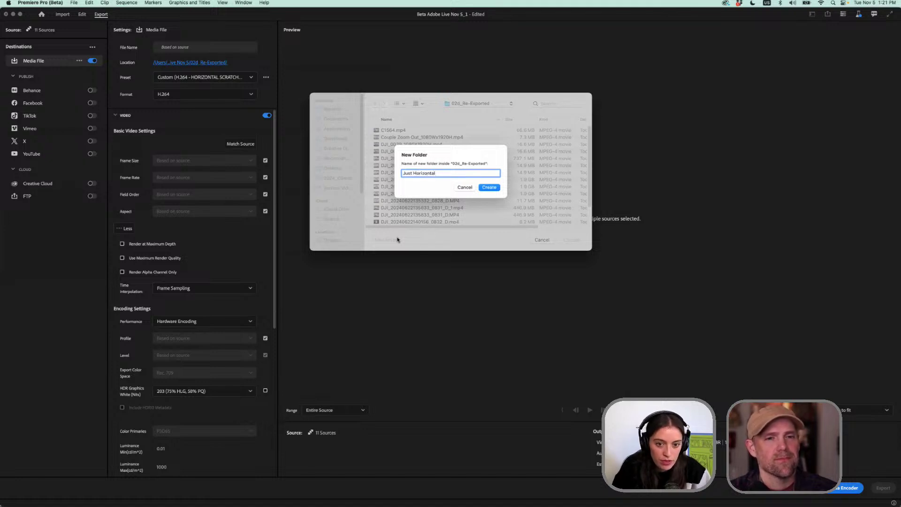
pyautogui.click(489, 188)
pyautogui.click(560, 241)
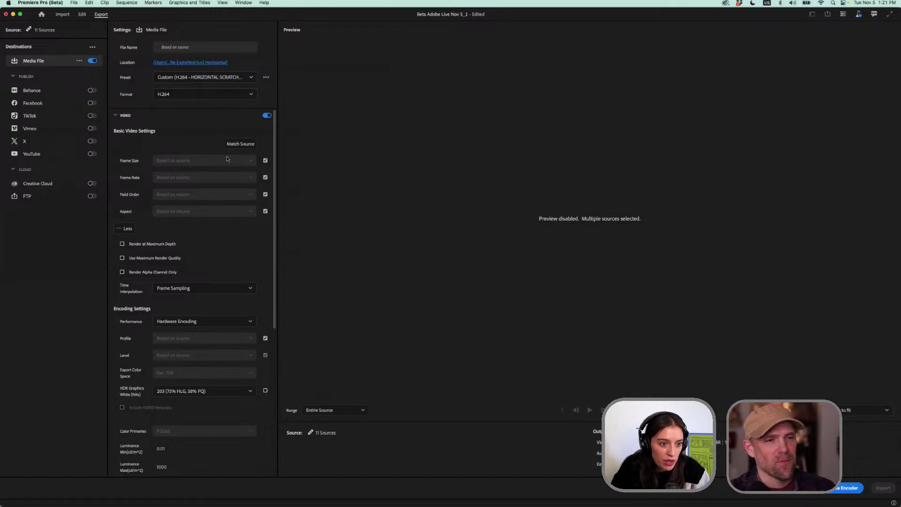
# Set the export frame size to Full HD (1920 x 1080), look through the remaining video settings, and unlink the frame rate from the source
pyautogui.click(265, 160)
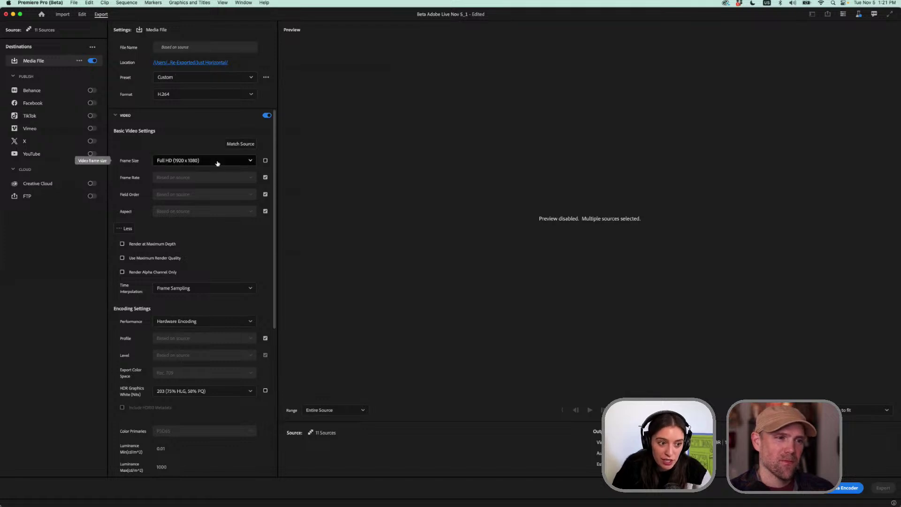
pyautogui.click(168, 161)
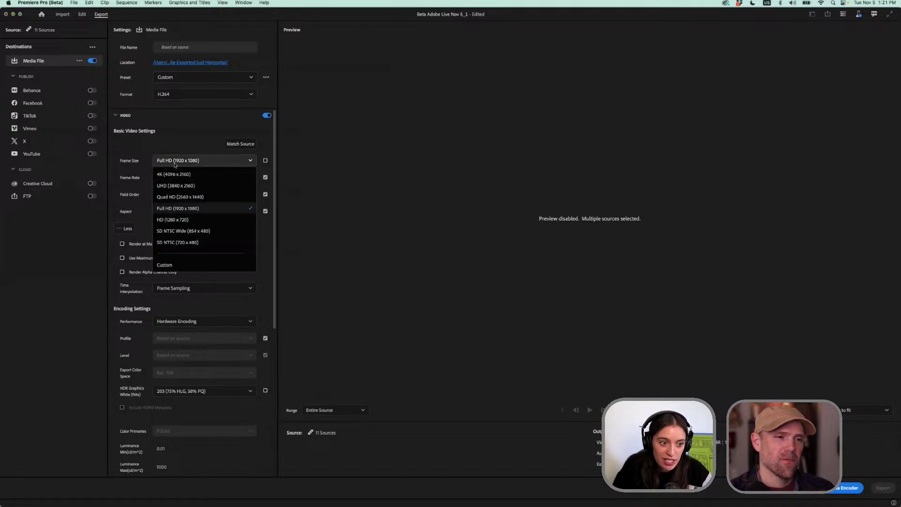
pyautogui.click(174, 208)
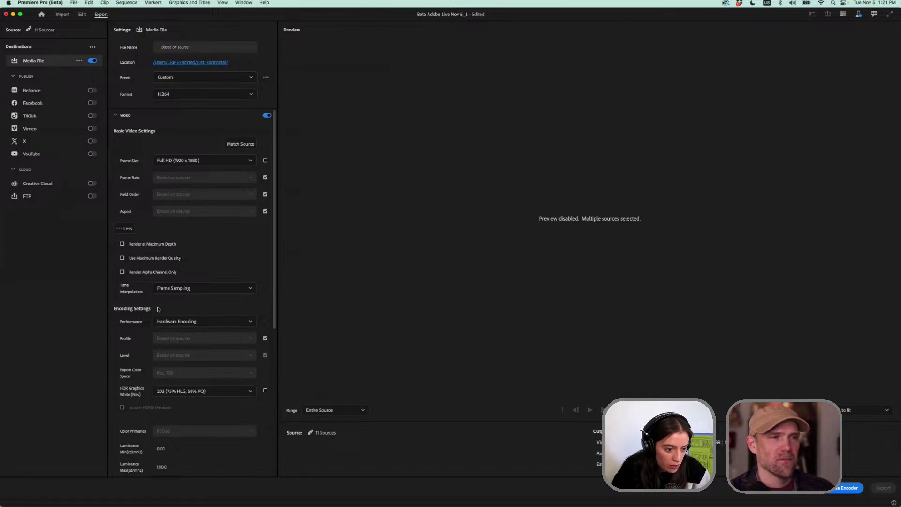
pyautogui.scroll(-2, 156, 306)
pyautogui.scroll(2, 143, 198)
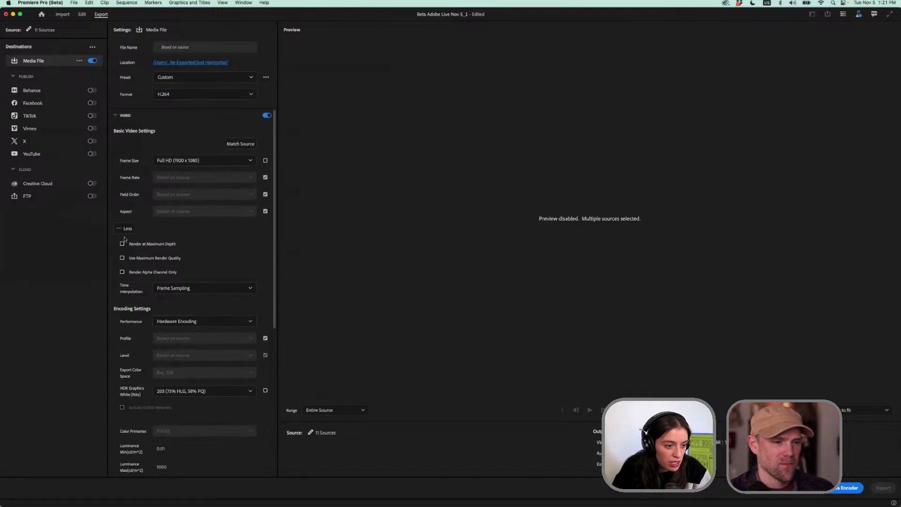
pyautogui.scroll(-4, 124, 315)
pyautogui.scroll(-15, 134, 330)
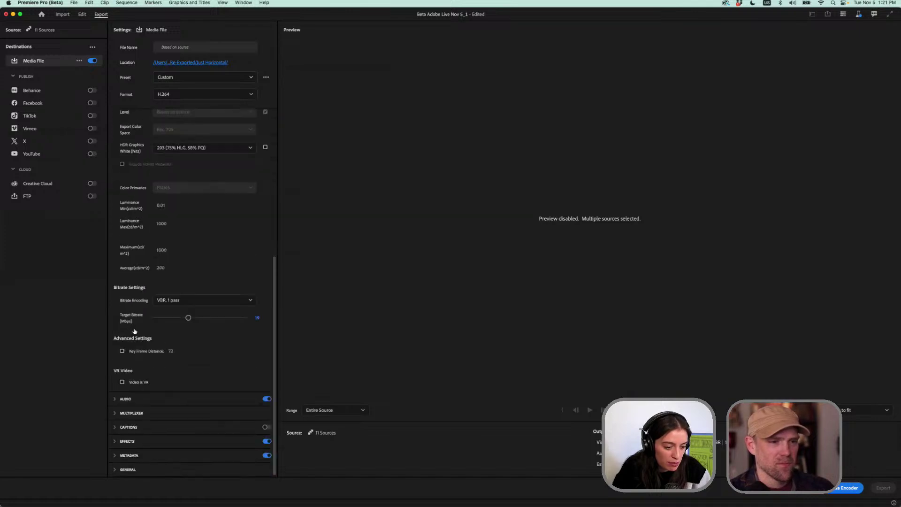
pyautogui.scroll(18, 149, 335)
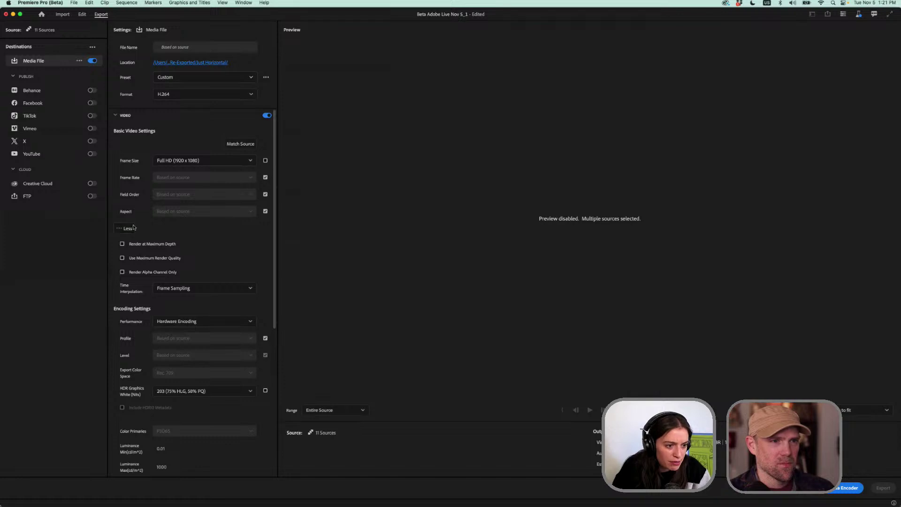
pyautogui.click(265, 178)
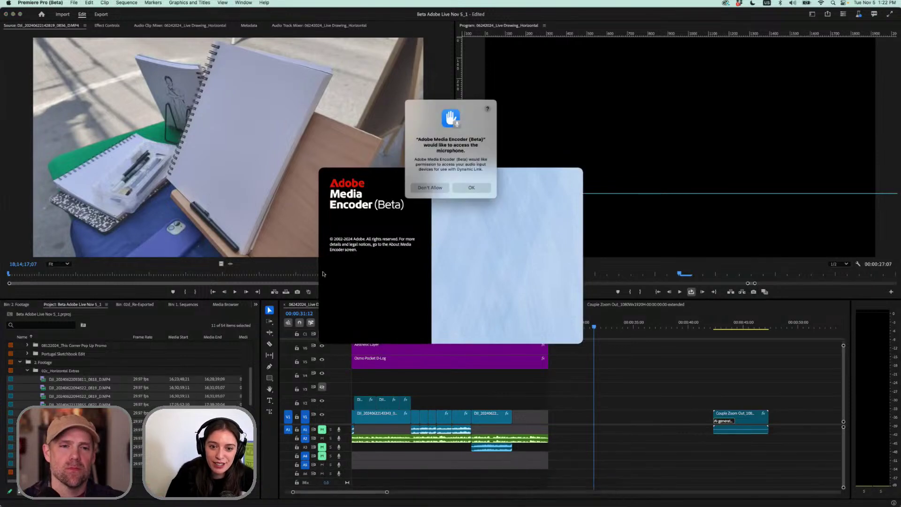
# Send the clips to the Media Encoder queue, allow its microphone access, and check the queued jobs and output files
pyautogui.click(476, 188)
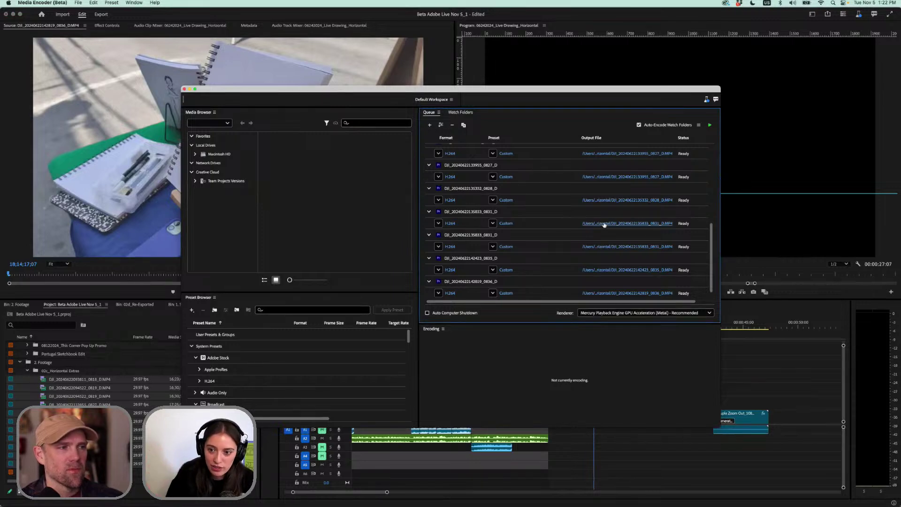
pyautogui.scroll(5, 603, 225)
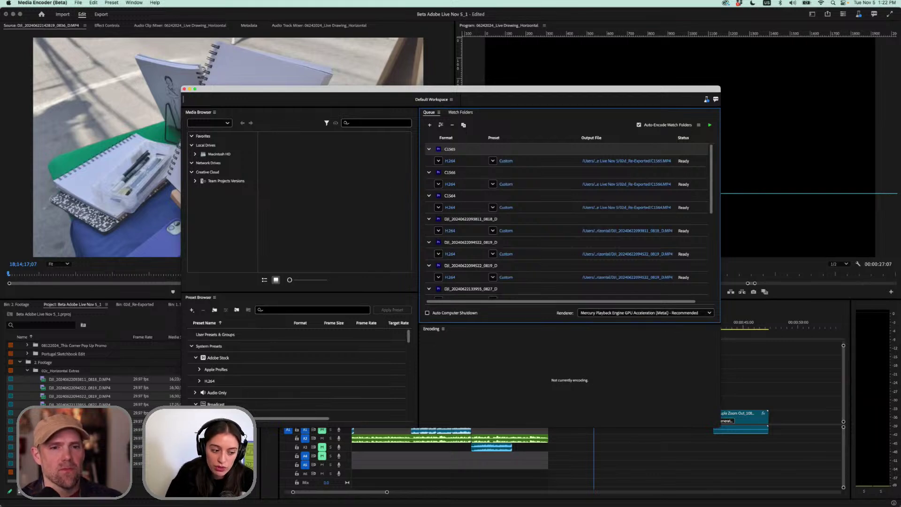
pyautogui.scroll(-5, 593, 225)
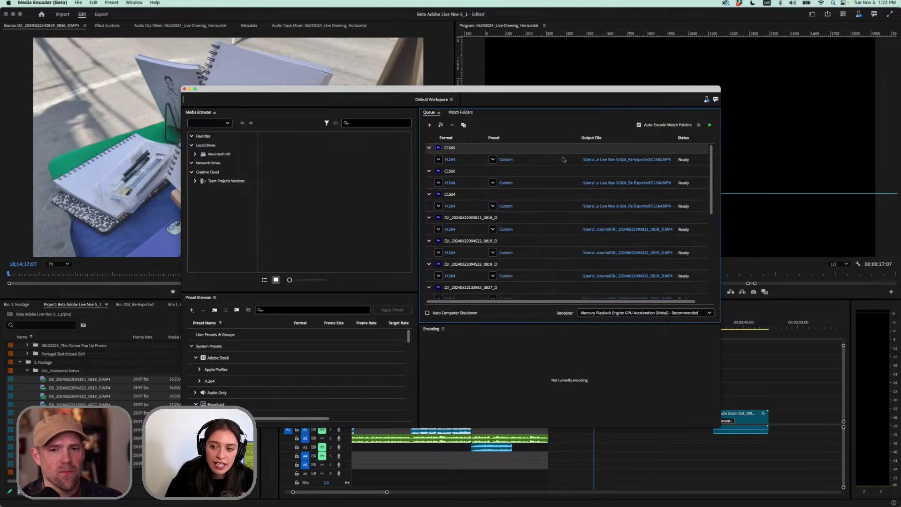
pyautogui.scroll(5, 563, 160)
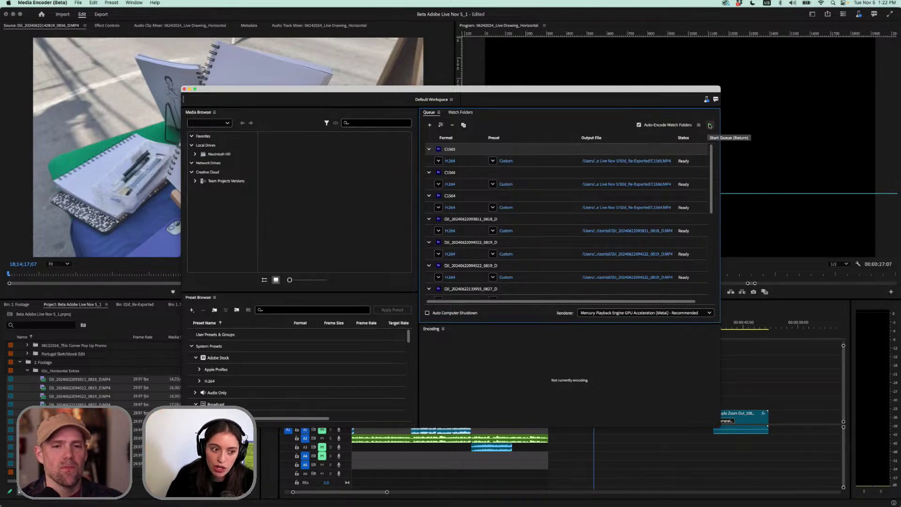
# Return from Media Encoder to the Live Drawing project in Premiere Pro
pyautogui.press('super+Tab')
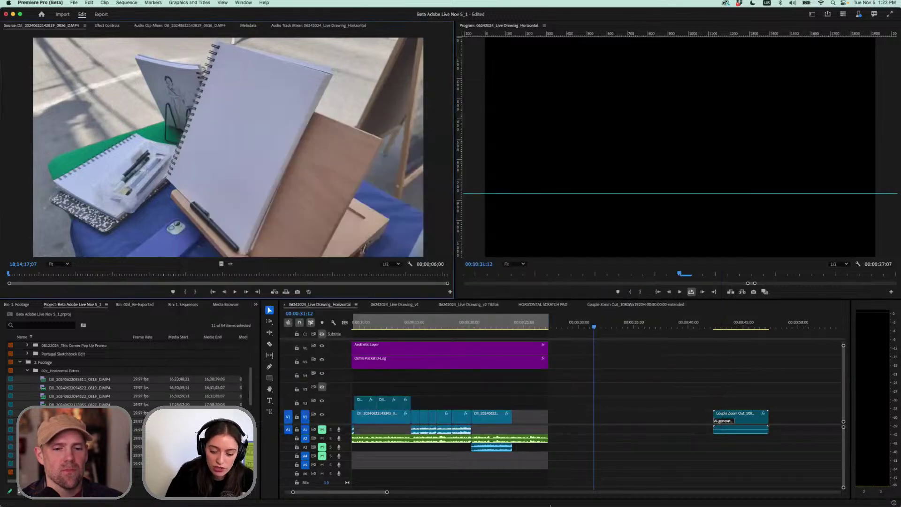
pyautogui.click(547, 491)
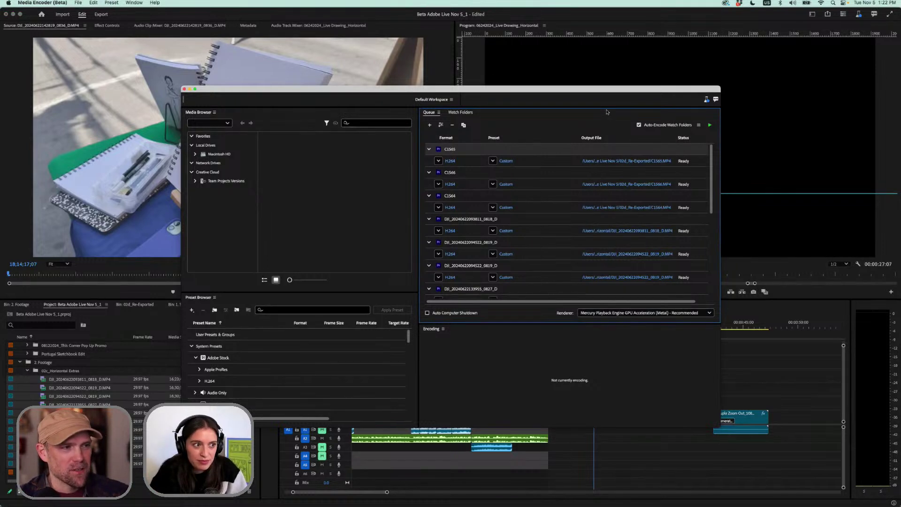
pyautogui.press('super+Tab')
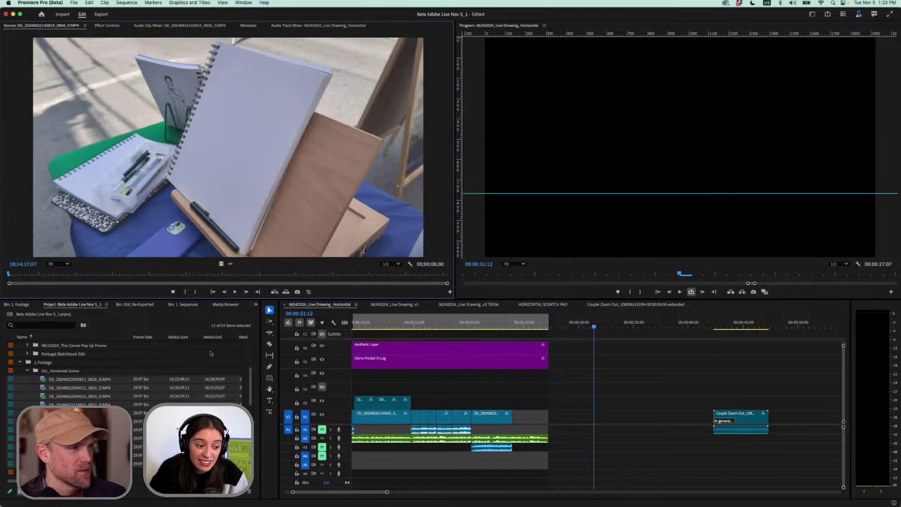
pyautogui.moveTo(328, 505)
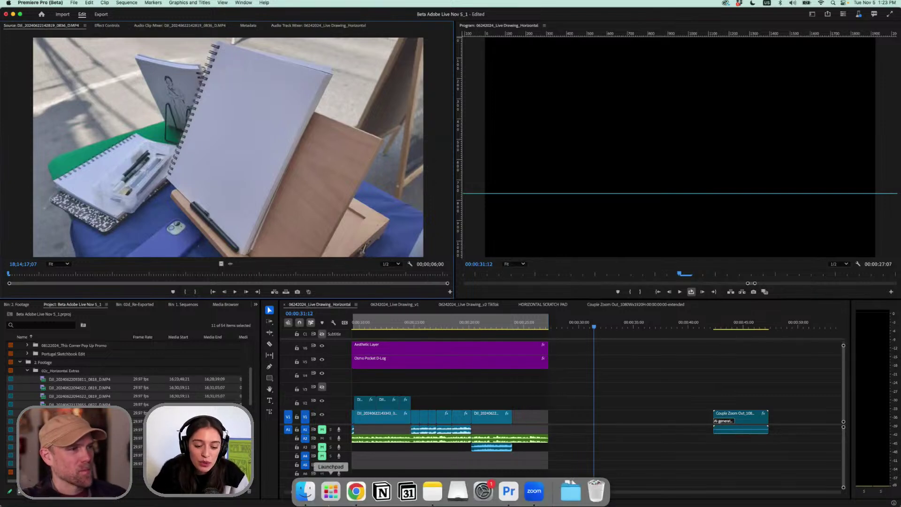
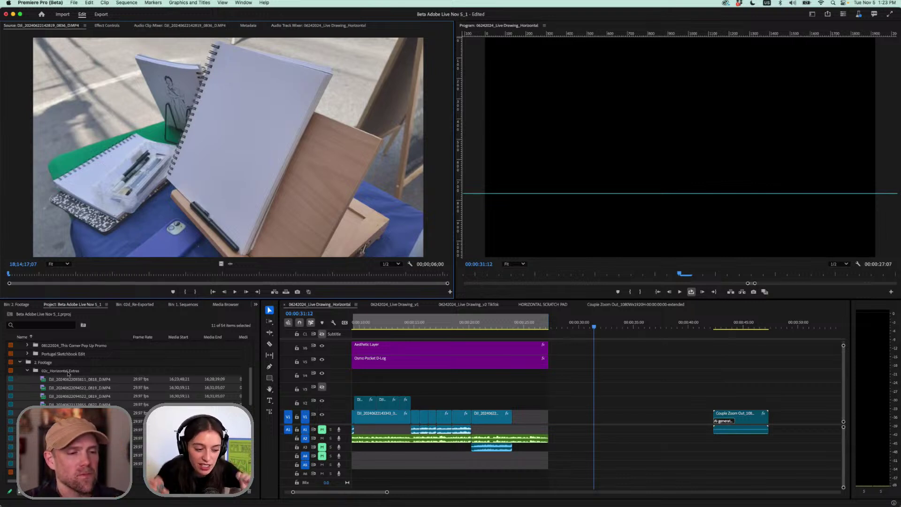
# Expand the 02d_Re-Exported bin and preview the clips in the 06242024_Live Drawing Pop Up bin one by one, up to 0817
pyautogui.click(28, 370)
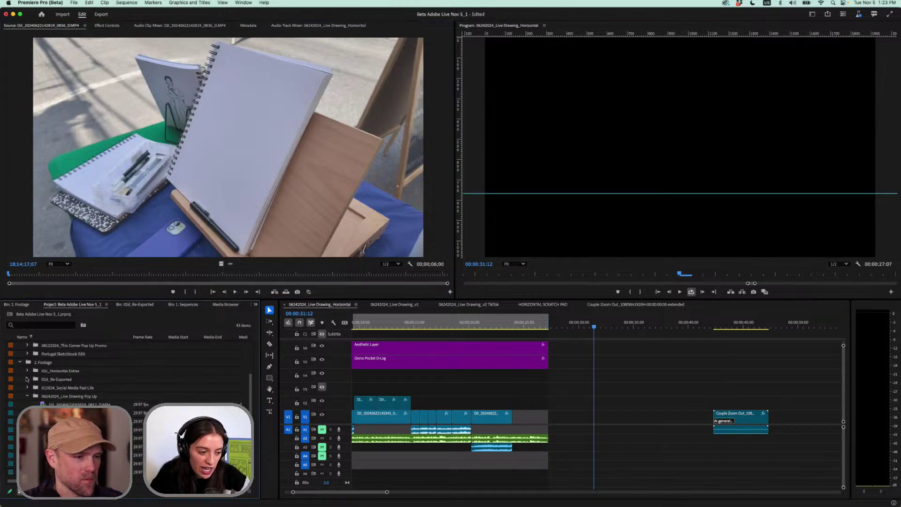
pyautogui.click(26, 378)
pyautogui.scroll(1, 59, 393)
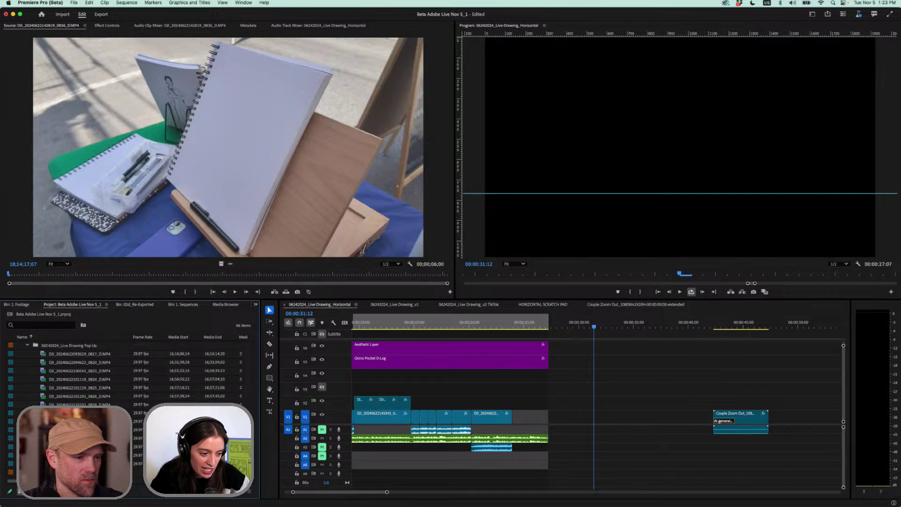
pyautogui.doubleClick(59, 421)
pyautogui.doubleClick(66, 404)
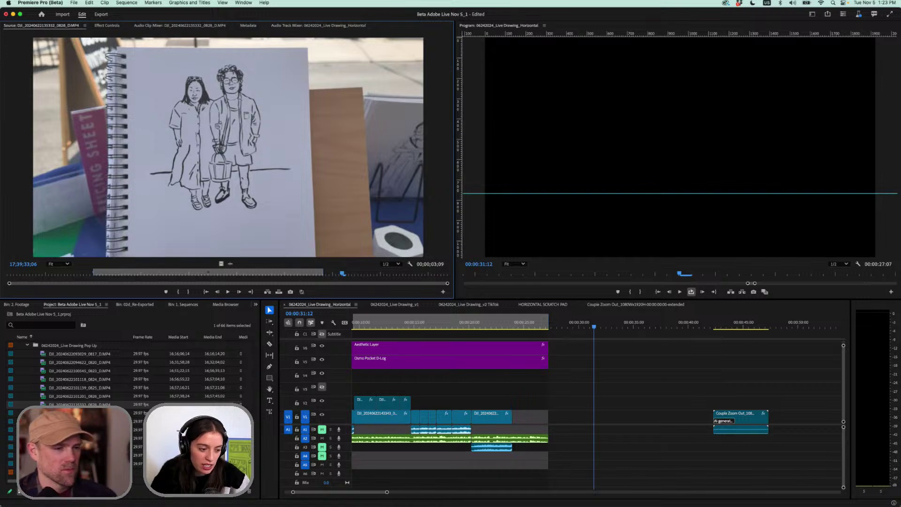
pyautogui.doubleClick(45, 455)
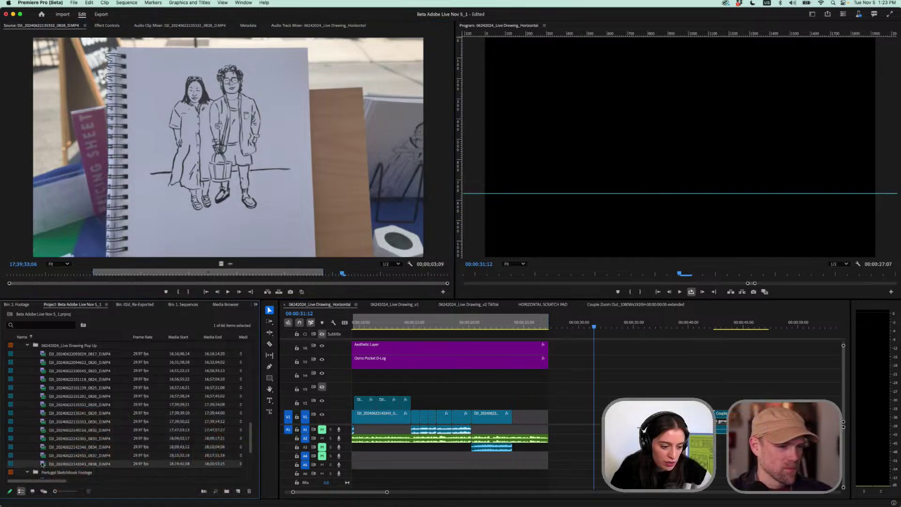
pyautogui.doubleClick(45, 438)
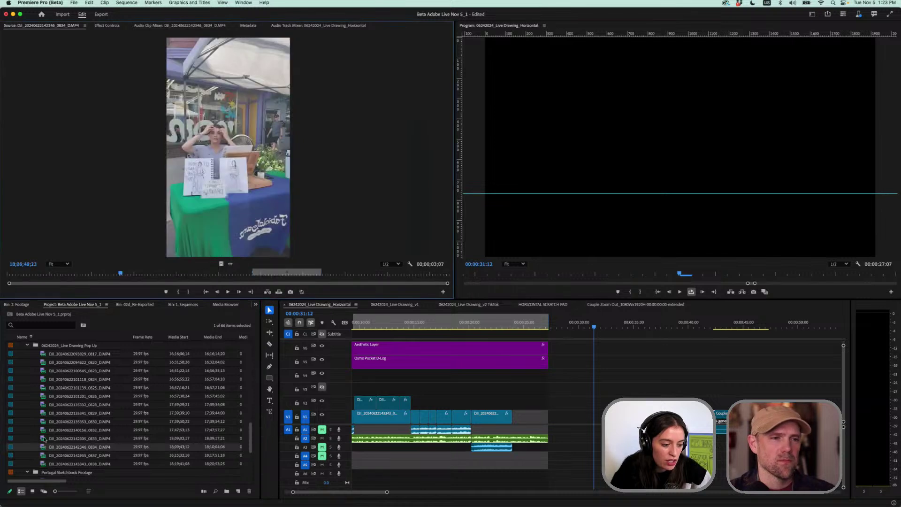
pyautogui.doubleClick(45, 430)
pyautogui.doubleClick(45, 421)
pyautogui.doubleClick(44, 413)
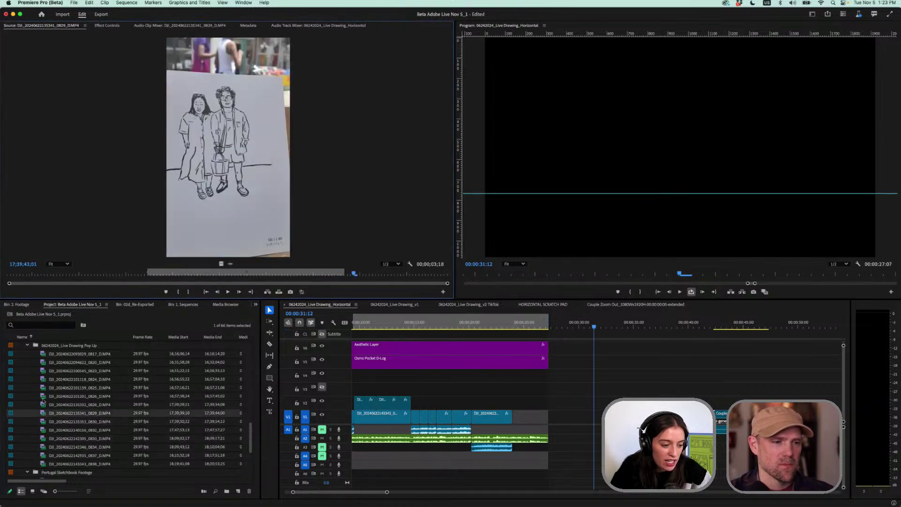
pyautogui.doubleClick(43, 395)
pyautogui.doubleClick(44, 387)
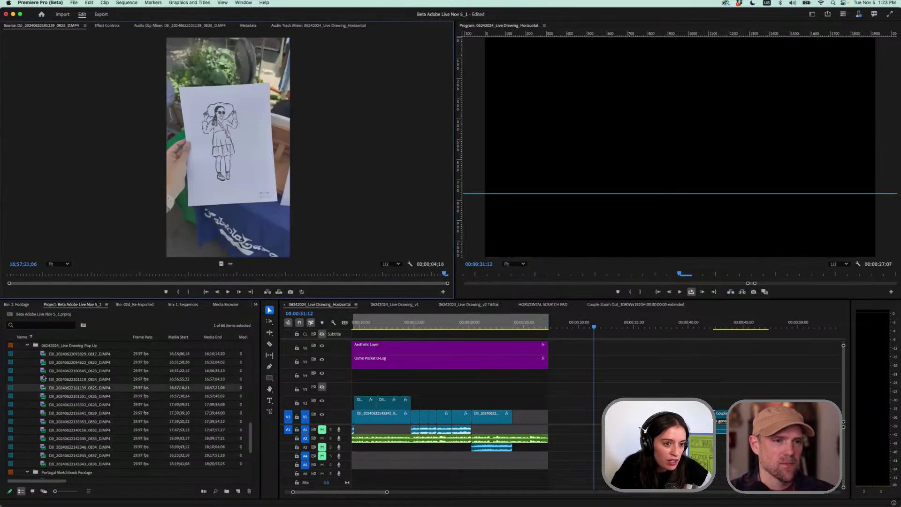
pyautogui.doubleClick(44, 378)
pyautogui.doubleClick(44, 370)
pyautogui.doubleClick(44, 353)
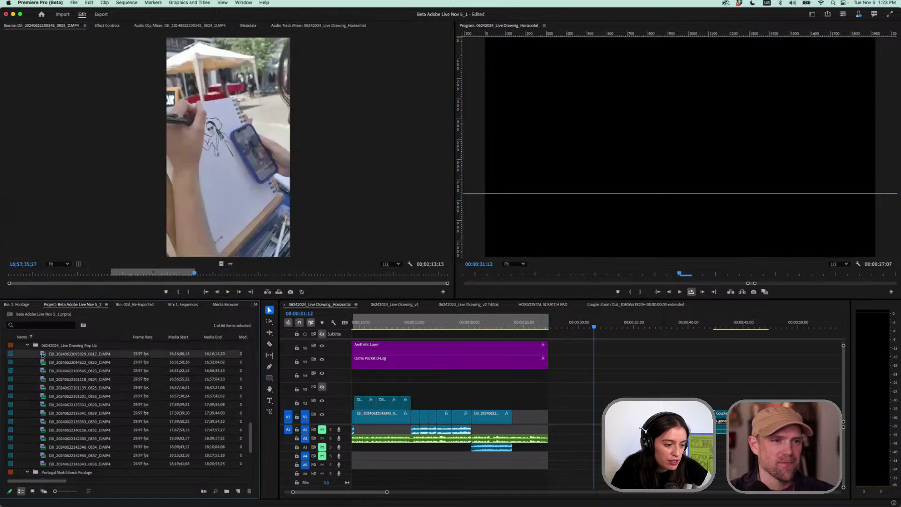
# Collapse the 06242024_Live Drawing Pop Up bin, show the 02d_Re-Exported bin on its own and make its clip list taller
pyautogui.scroll(5, 37, 409)
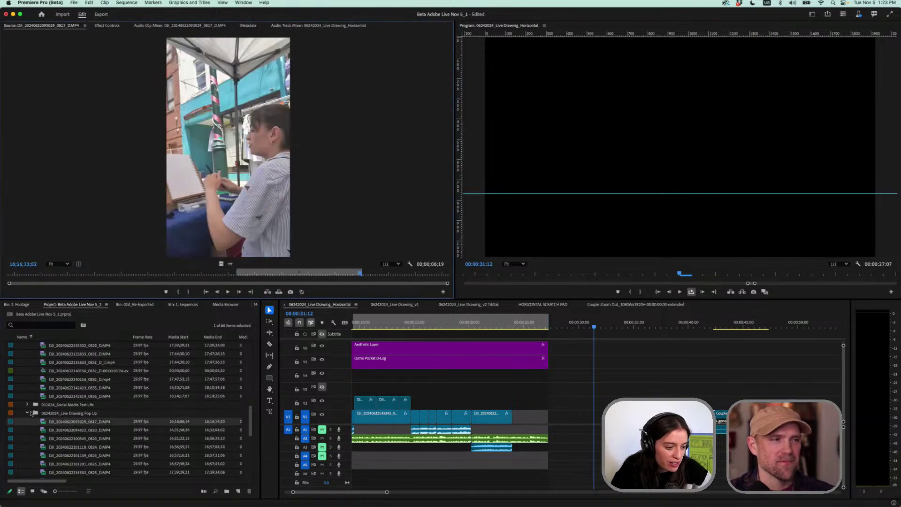
pyautogui.click(28, 413)
pyautogui.click(27, 421)
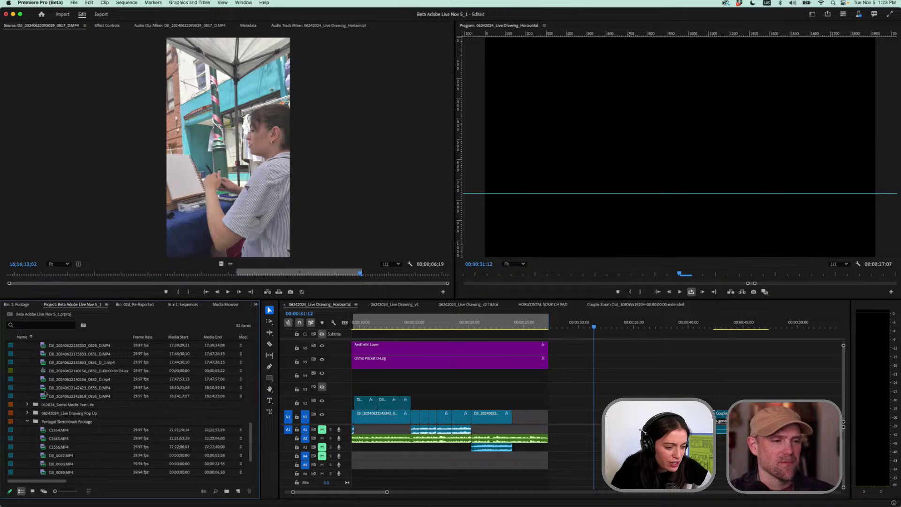
pyautogui.scroll(10, 44, 393)
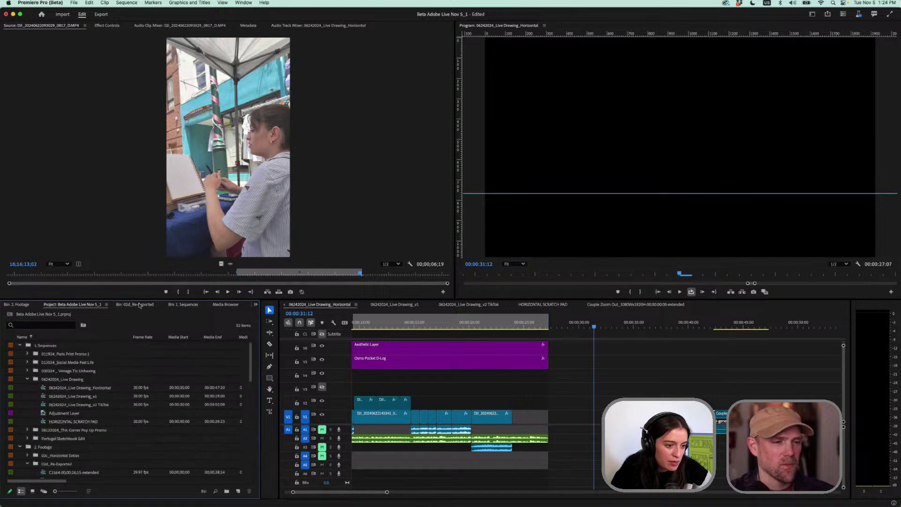
pyautogui.moveTo(140, 301); pyautogui.dragTo(148, 177)
pyautogui.click(141, 174)
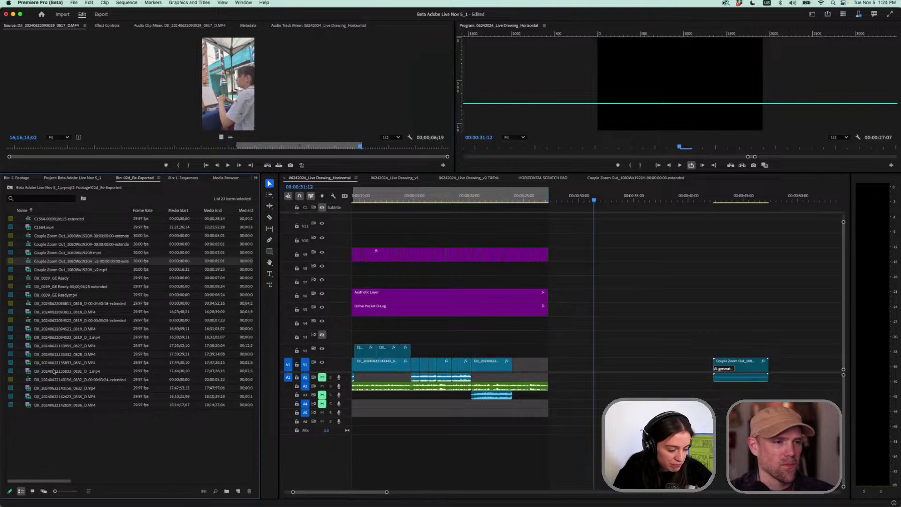
# Preview the re-exported clips 0836, 0835 and 0832, and check the Couple Zoom Out shot in the sequence
pyautogui.doubleClick(51, 404)
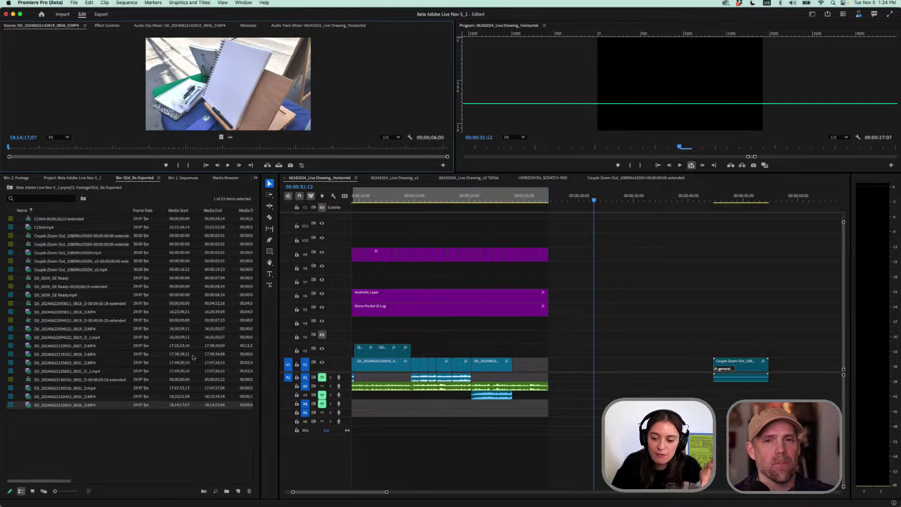
pyautogui.click(733, 199)
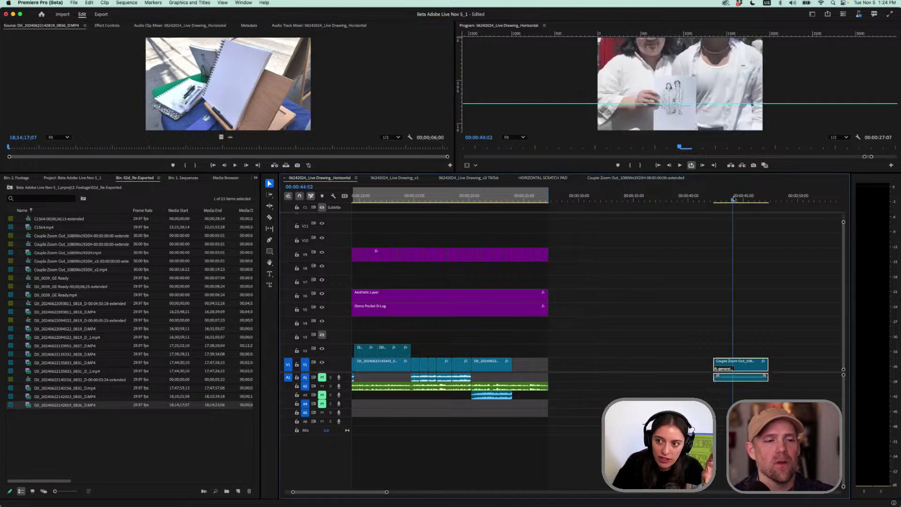
pyautogui.click(626, 199)
pyautogui.click(30, 406)
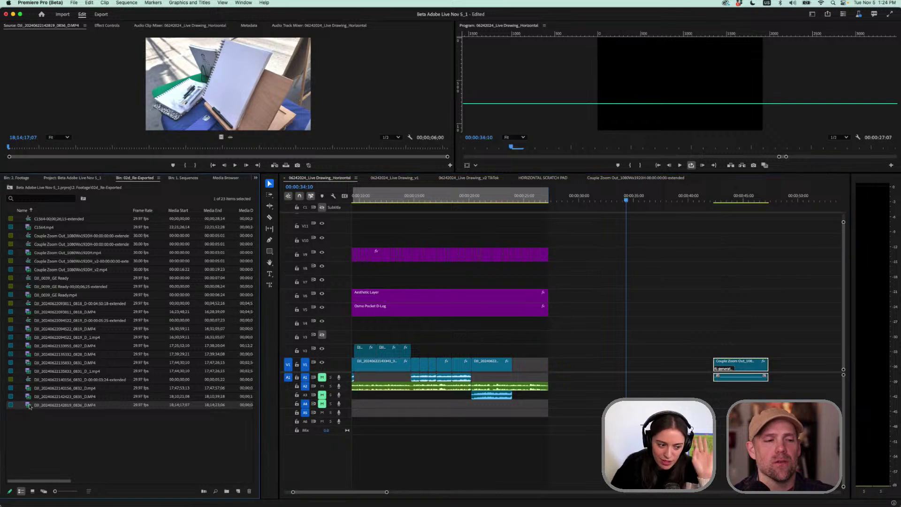
pyautogui.moveTo(123, 147); pyautogui.dragTo(458, 156)
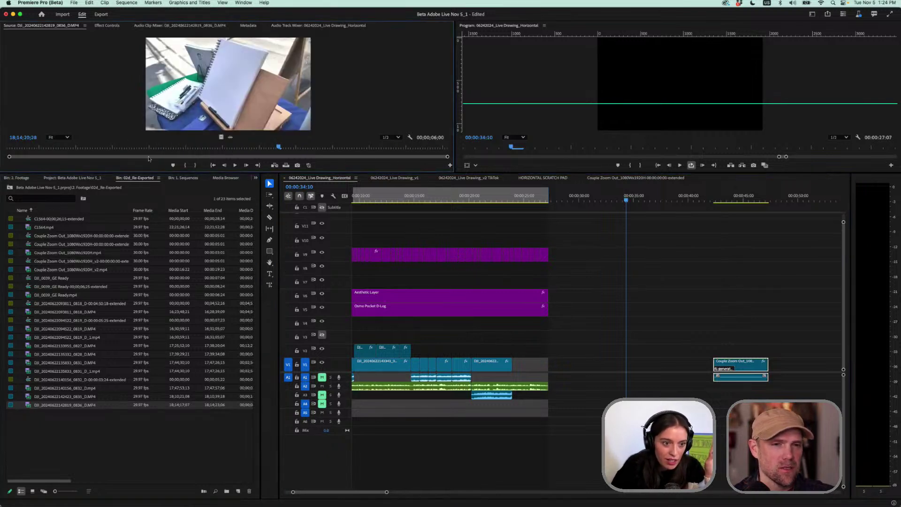
pyautogui.doubleClick(28, 397)
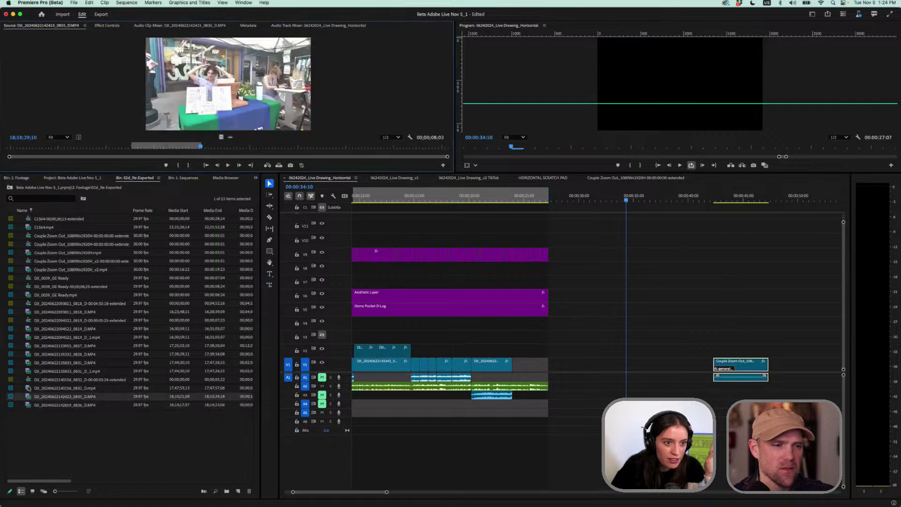
pyautogui.doubleClick(28, 388)
pyautogui.doubleClick(29, 396)
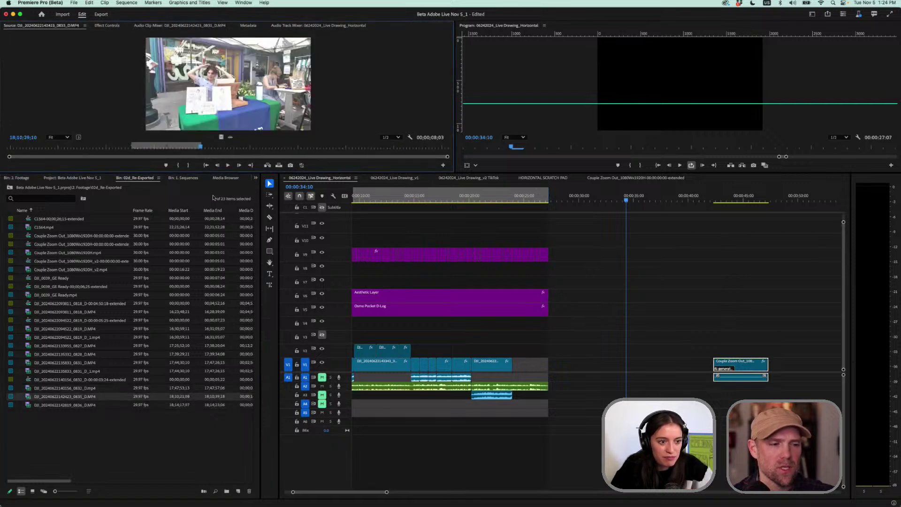
pyautogui.moveTo(272, 148); pyautogui.dragTo(446, 156)
pyautogui.doubleClick(29, 388)
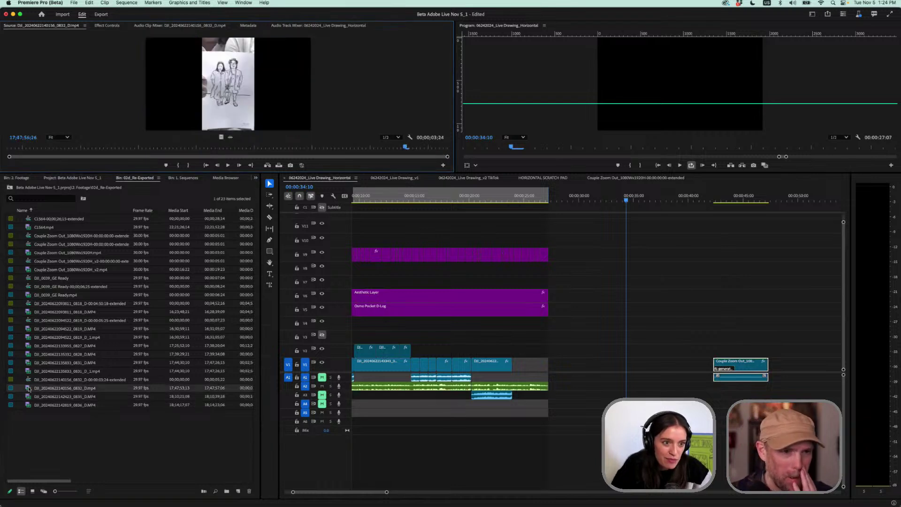
# Place re-exported clip 0835 on V1 in the empty stretch before the Couple Zoom Out shot, starting at about 00:00:30:27
pyautogui.doubleClick(19, 396)
pyautogui.moveTo(20, 397); pyautogui.dragTo(591, 374)
pyautogui.click(609, 198)
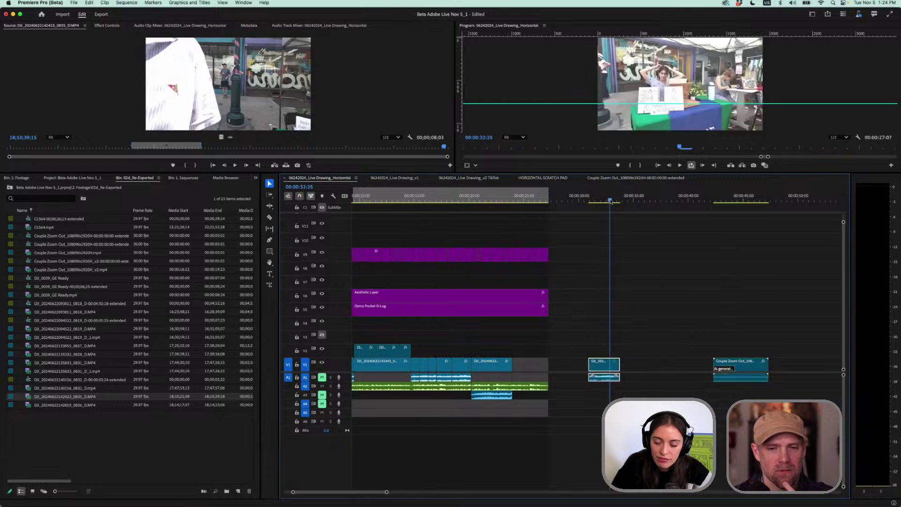
# Enlarge the Source and Program monitors and examine the opening frames of the placed 0835 clip
pyautogui.moveTo(599, 172); pyautogui.dragTo(602, 258)
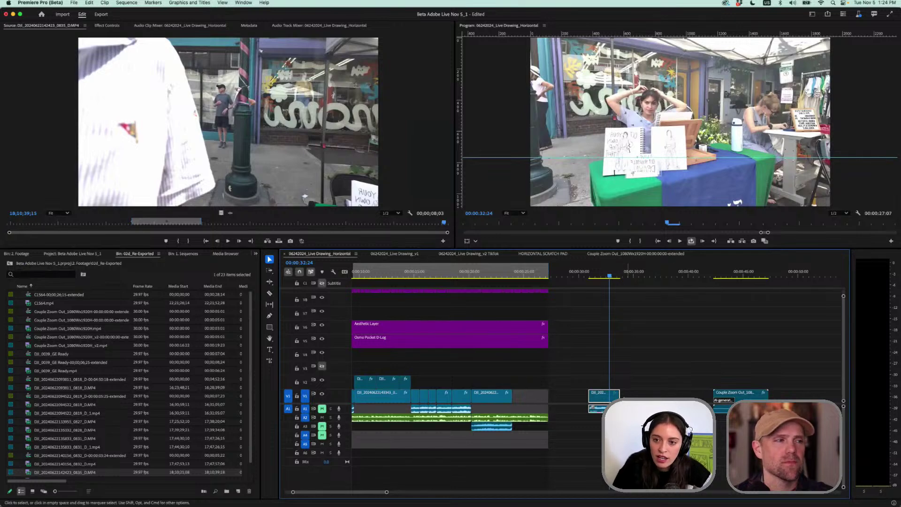
pyautogui.scroll(3, 628, 357)
pyautogui.moveTo(580, 271); pyautogui.dragTo(576, 272)
pyautogui.scroll(2, 569, 394)
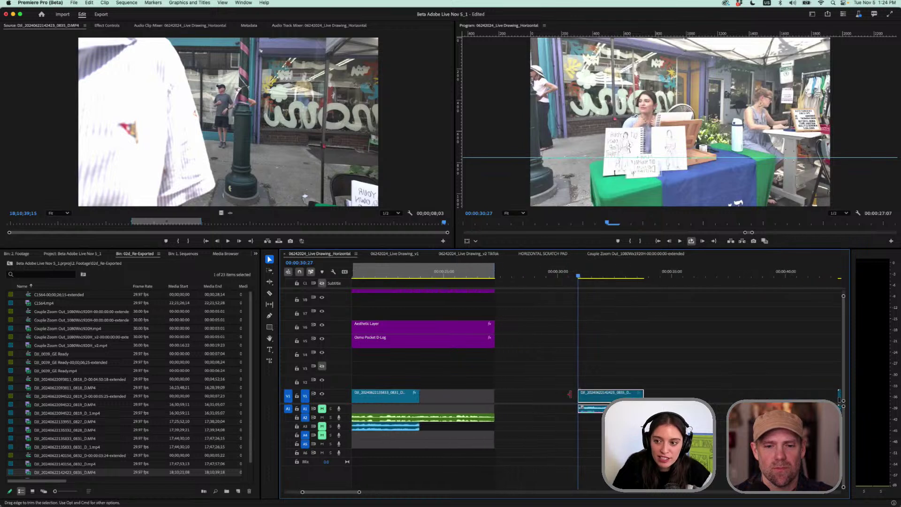
pyautogui.scroll(2, 569, 394)
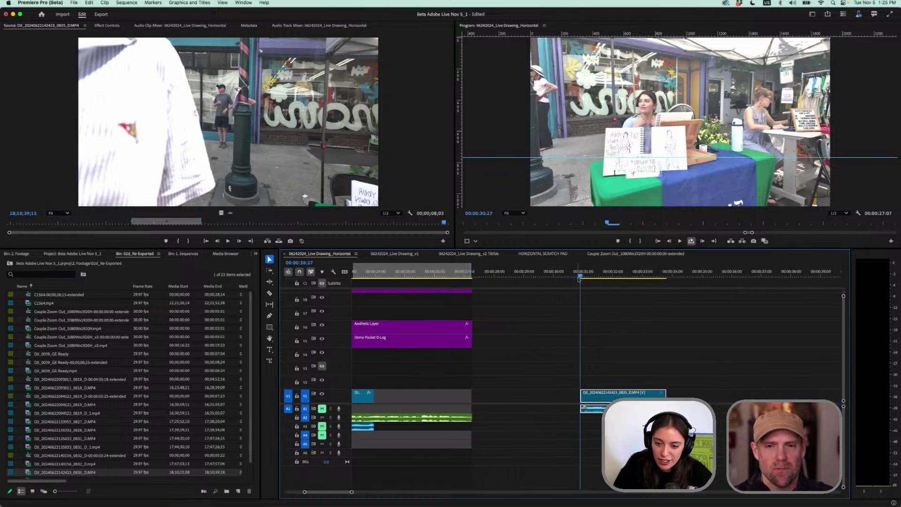
pyautogui.moveTo(580, 277); pyautogui.dragTo(584, 277)
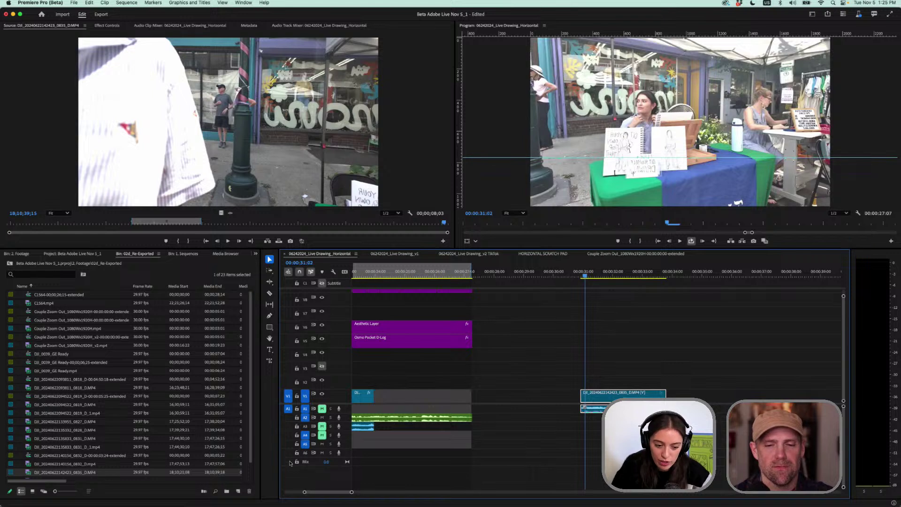
# Extend the start of the placed 0835 clip back to 00:00:30:12 with the Generative Extend tool
pyautogui.click(269, 360)
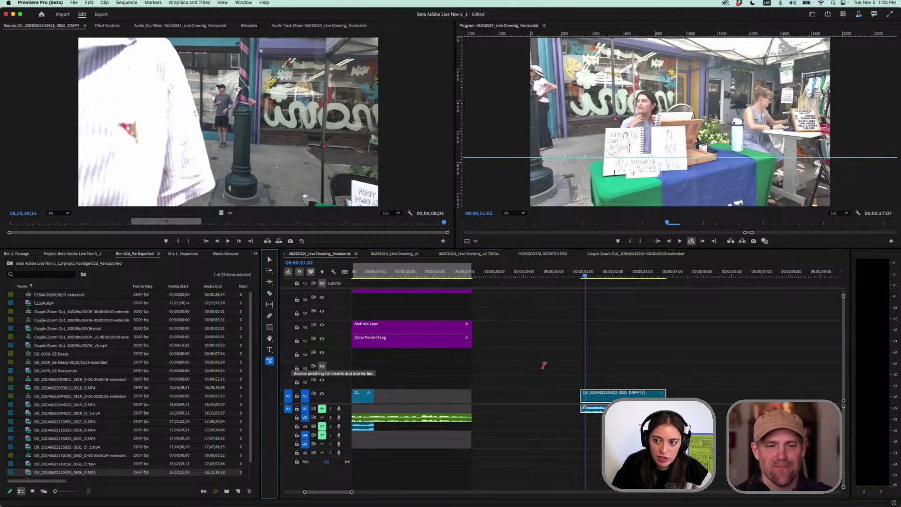
pyautogui.click(581, 296)
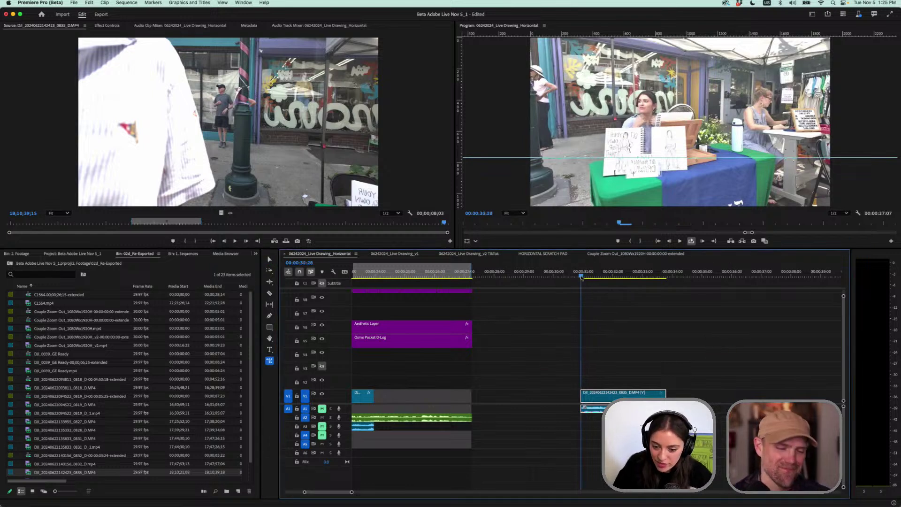
pyautogui.press('=')
pyautogui.press('=')
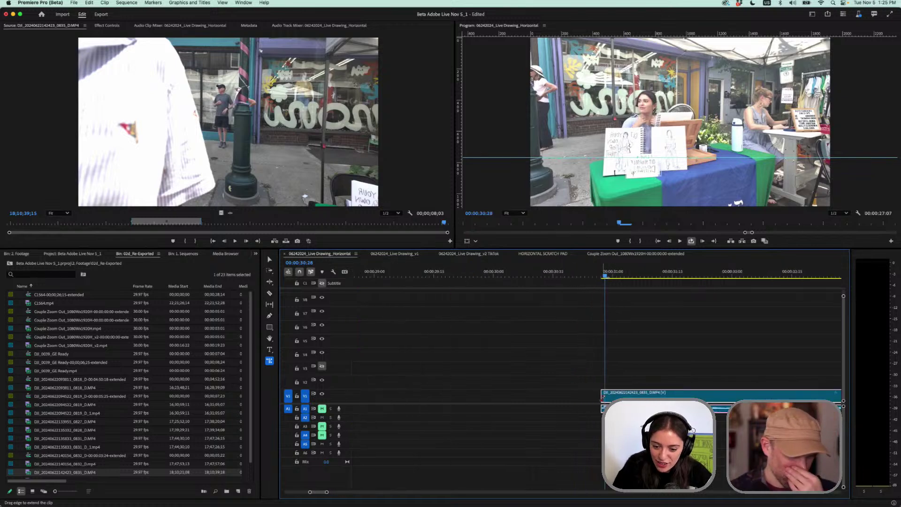
pyautogui.moveTo(602, 397); pyautogui.dragTo(558, 398)
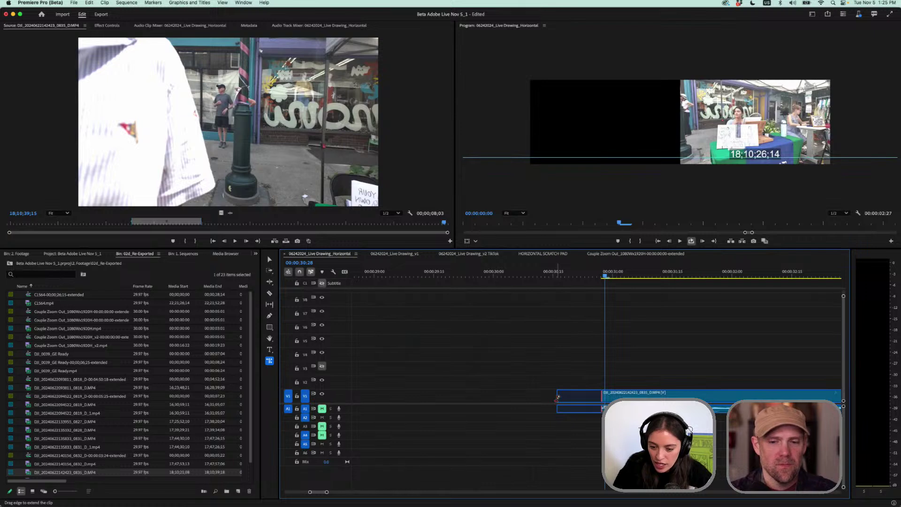
pyautogui.moveTo(557, 397); pyautogui.dragTo(544, 398)
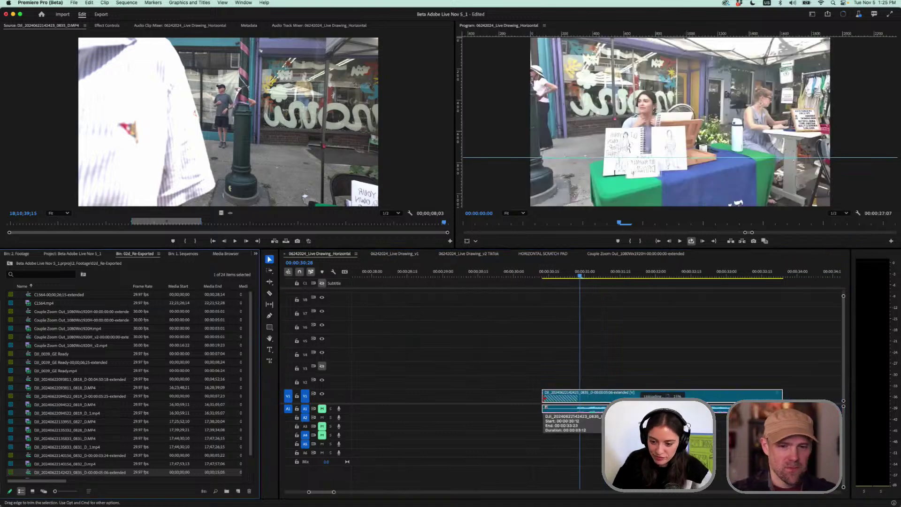
pyautogui.scroll(-3, 544, 398)
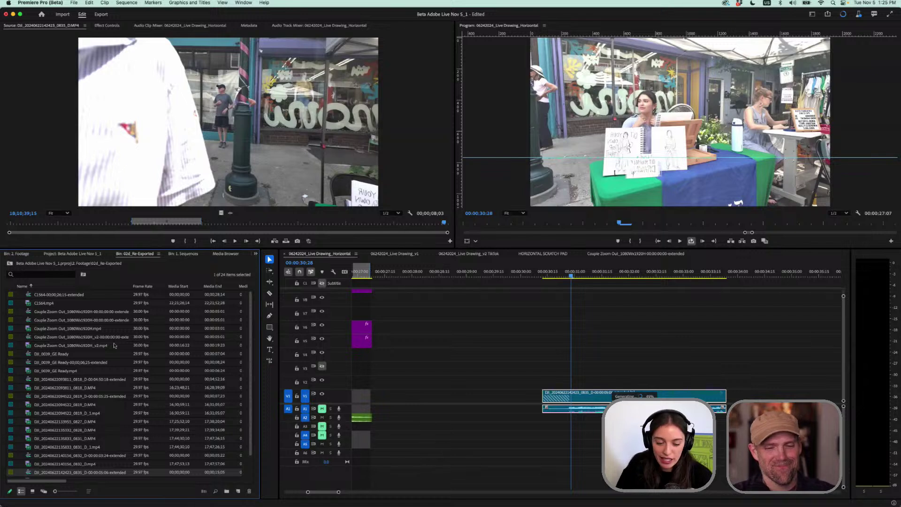
# Activate the Selection tool and increase the height of the audio tracks around the extended 0835 clip
pyautogui.click(269, 260)
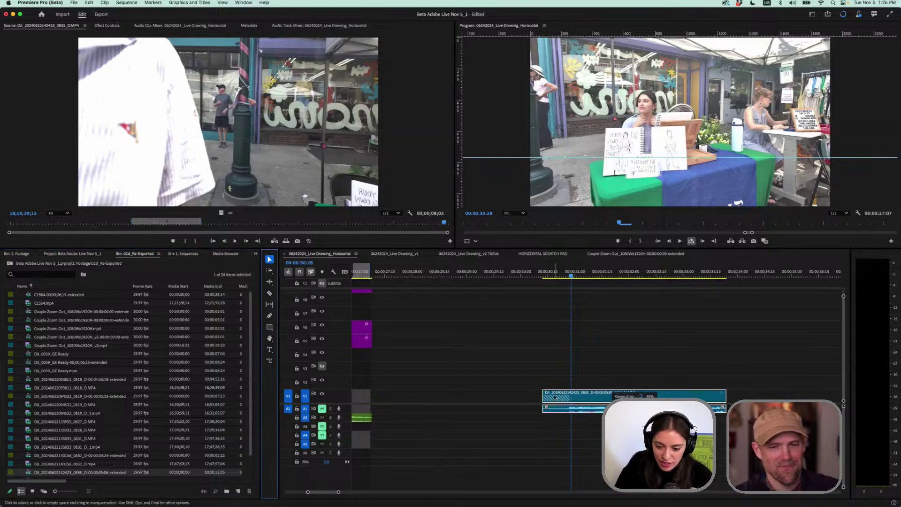
pyautogui.scroll(2, 568, 403)
pyautogui.scroll(3, 567, 403)
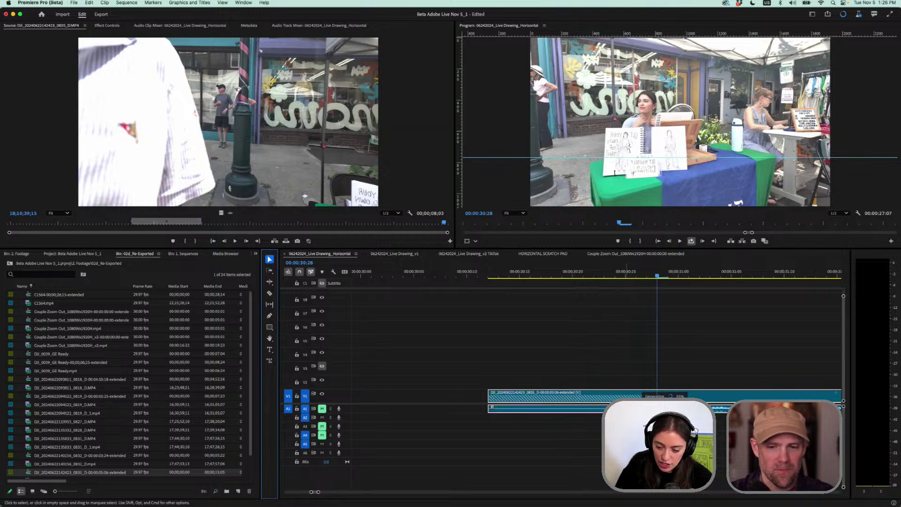
pyautogui.hotkey('alt', '=')
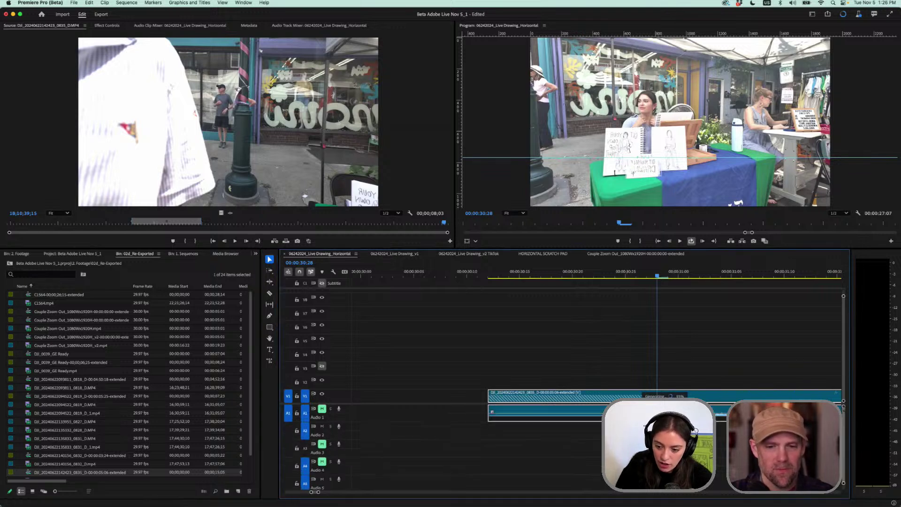
pyautogui.hotkey('alt', '=')
pyautogui.hotkey('alt', '=')
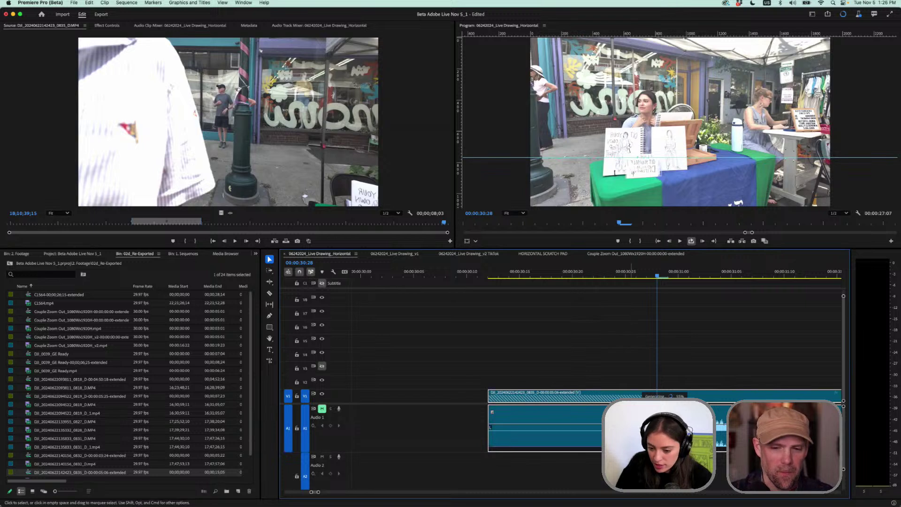
pyautogui.press('-')
pyautogui.press('-')
pyautogui.press('-')
pyautogui.press('-')
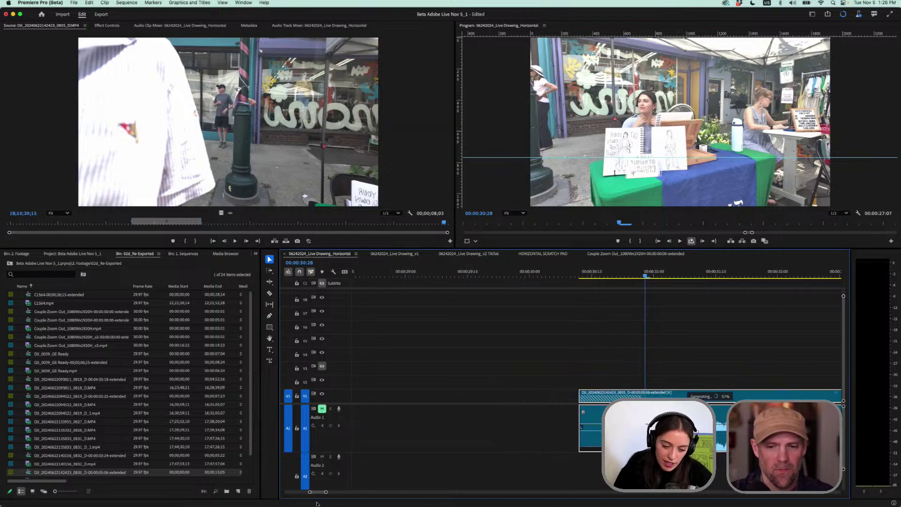
pyautogui.moveTo(322, 493); pyautogui.dragTo(332, 491)
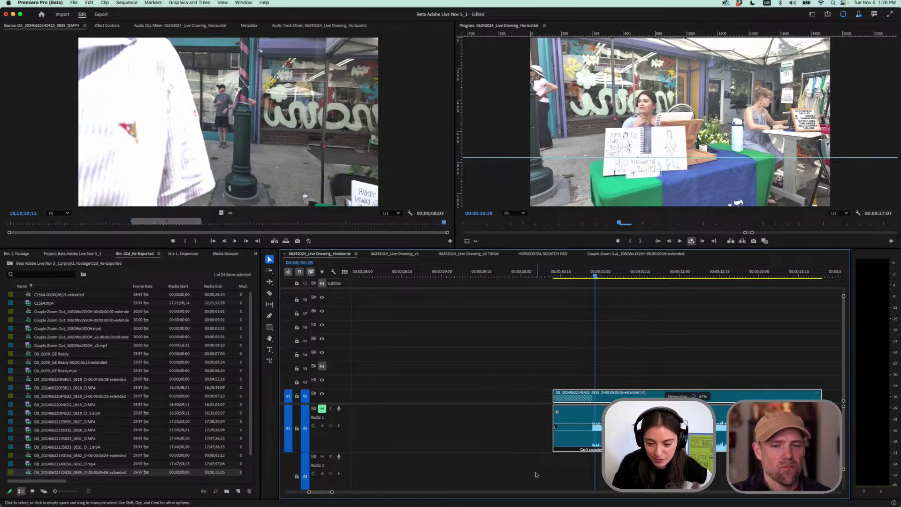
pyautogui.press('-')
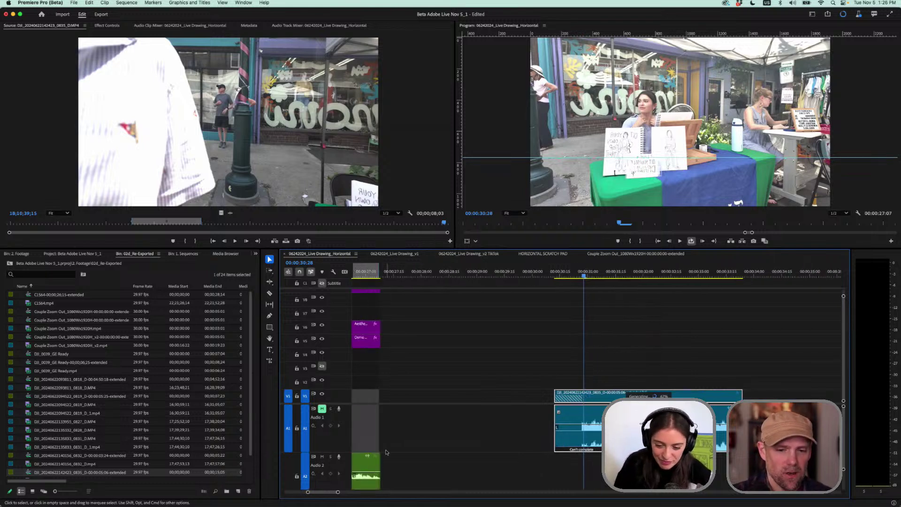
pyautogui.moveTo(338, 492); pyautogui.dragTo(339, 492)
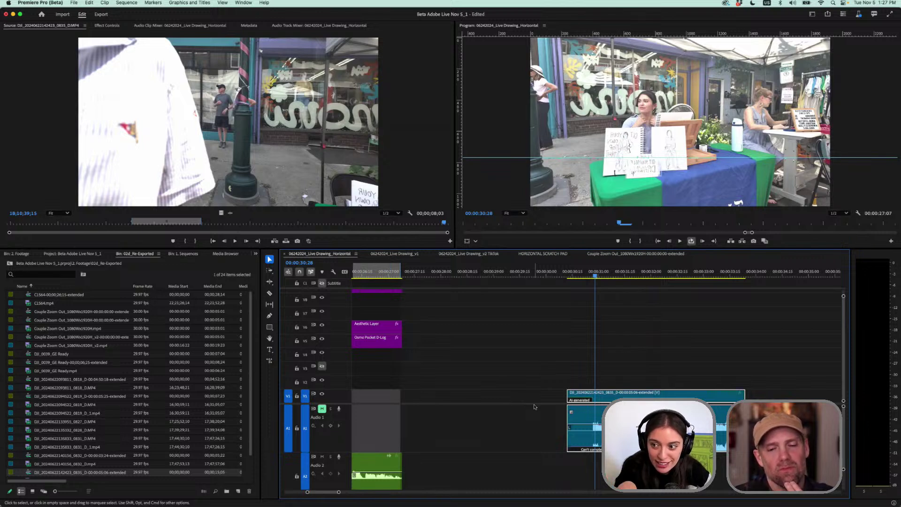
# Inspect the start of the AI-generated section of the 0835 clip at about 00:00:30:13
pyautogui.press('=')
pyautogui.press('=')
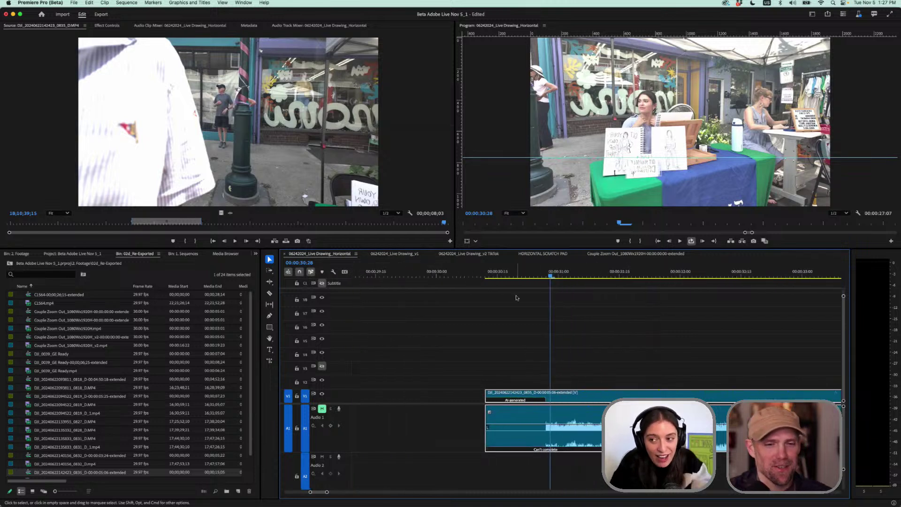
pyautogui.click(486, 275)
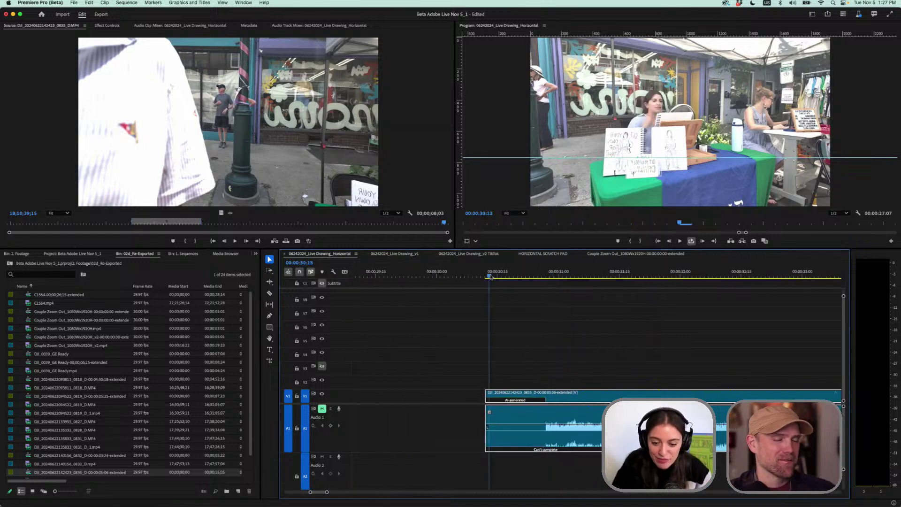
# Play the opening of the whole sequence briefly and clear the sequence's In and Out points
pyautogui.press('Home')
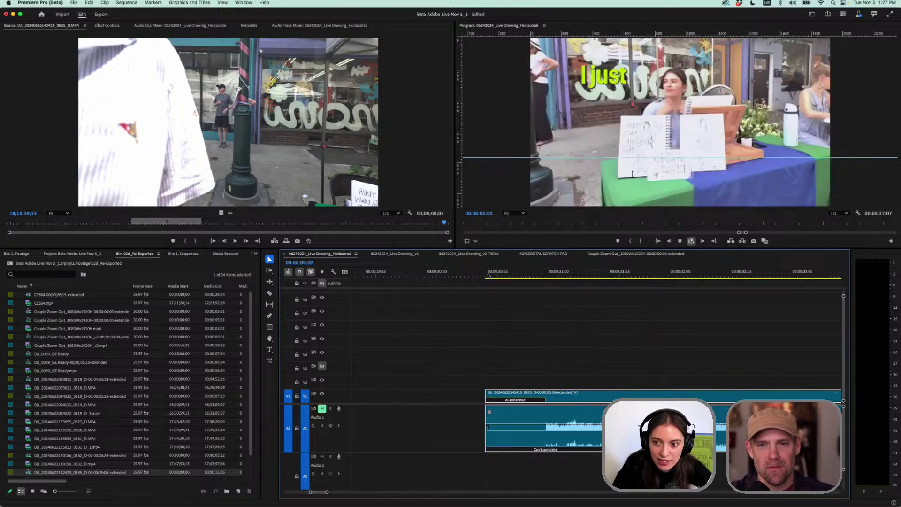
pyautogui.press('\\')
pyautogui.click(481, 343)
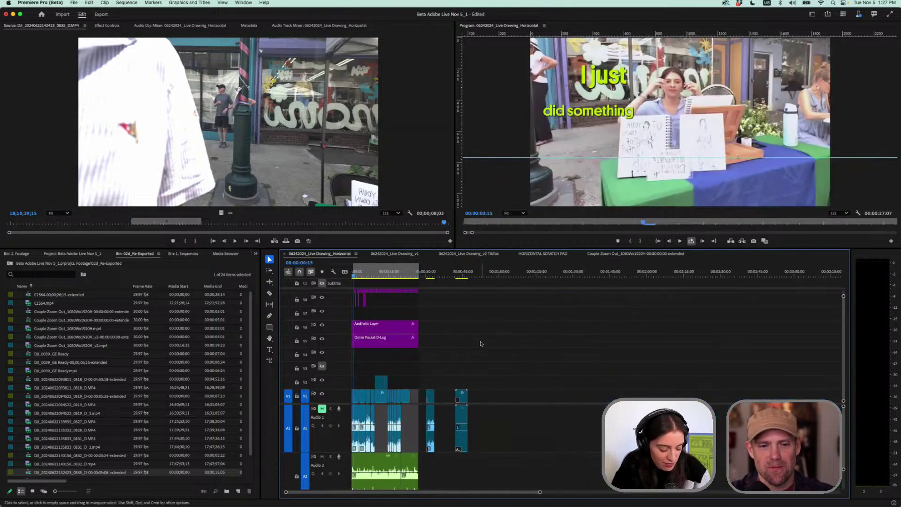
pyautogui.hotkey('alt', 'x')
pyautogui.scroll(3, 470, 390)
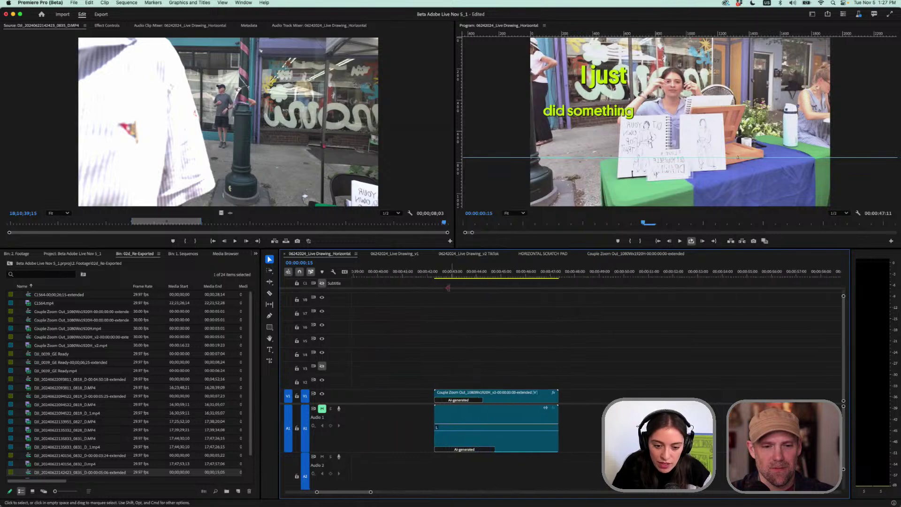
# Try to delete the Couple Zoom Out clip near 00:00:42:19 and undo the latest changes
pyautogui.click(442, 275)
pyautogui.scroll(-3, 459, 297)
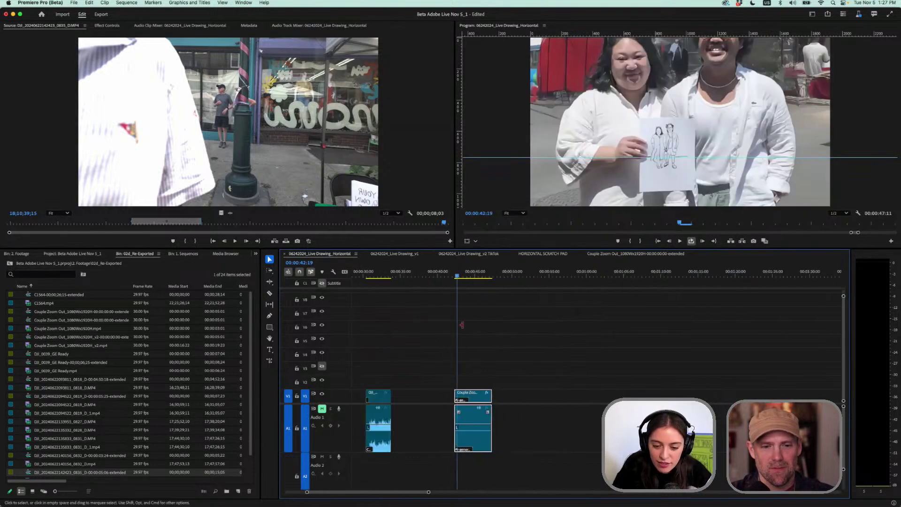
pyautogui.press('Delete')
pyautogui.press('super+z')
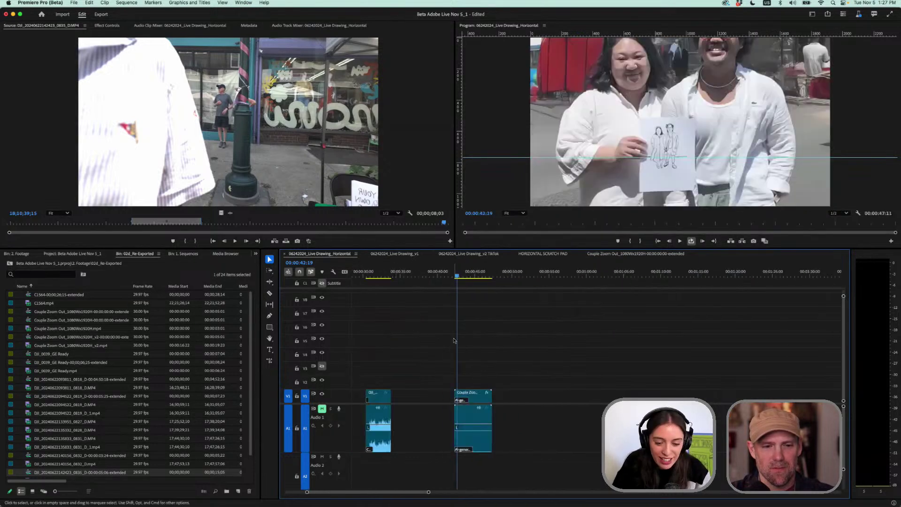
pyautogui.moveTo(401, 492); pyautogui.dragTo(390, 492)
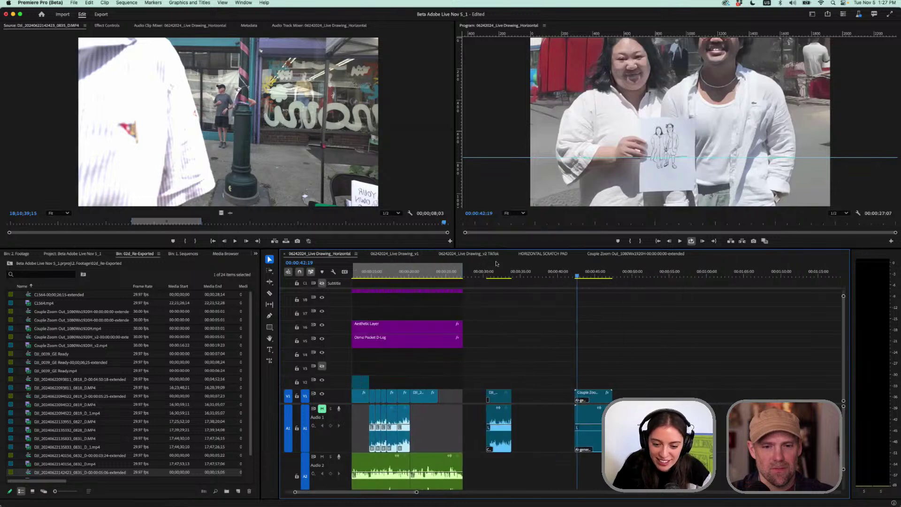
# Play the AI-generated start of the 0835 clip from 00:00:30:10 in the enlarged Program monitor
pyautogui.moveTo(493, 275); pyautogui.dragTo(488, 276)
pyautogui.scroll(3, 480, 412)
pyautogui.scroll(5, 479, 413)
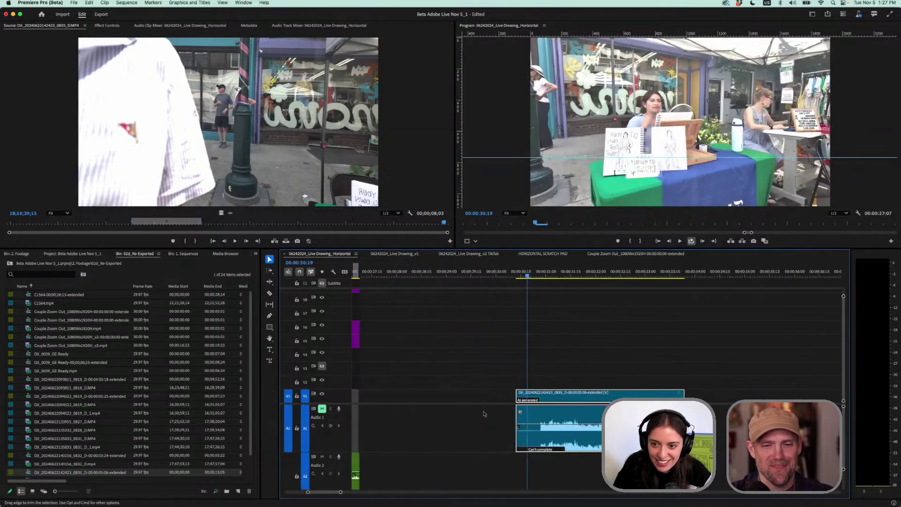
pyautogui.moveTo(527, 275); pyautogui.dragTo(508, 279)
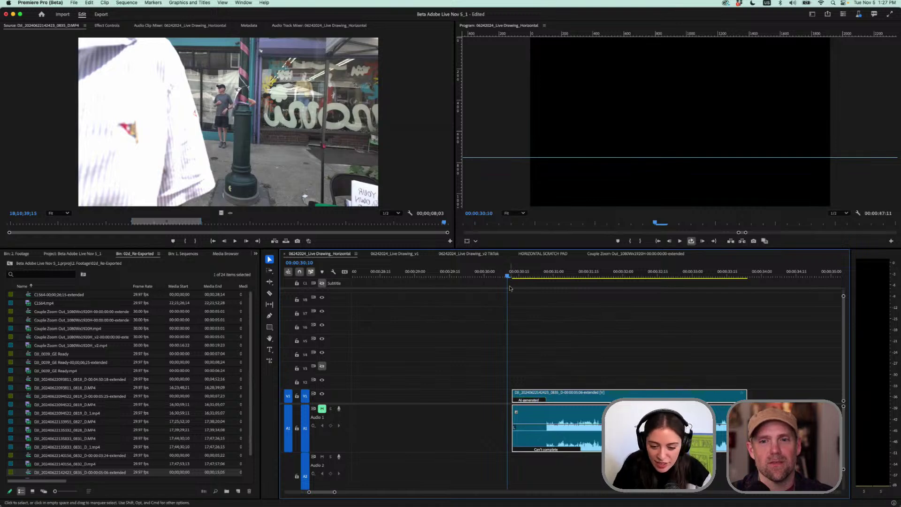
pyautogui.press('`')
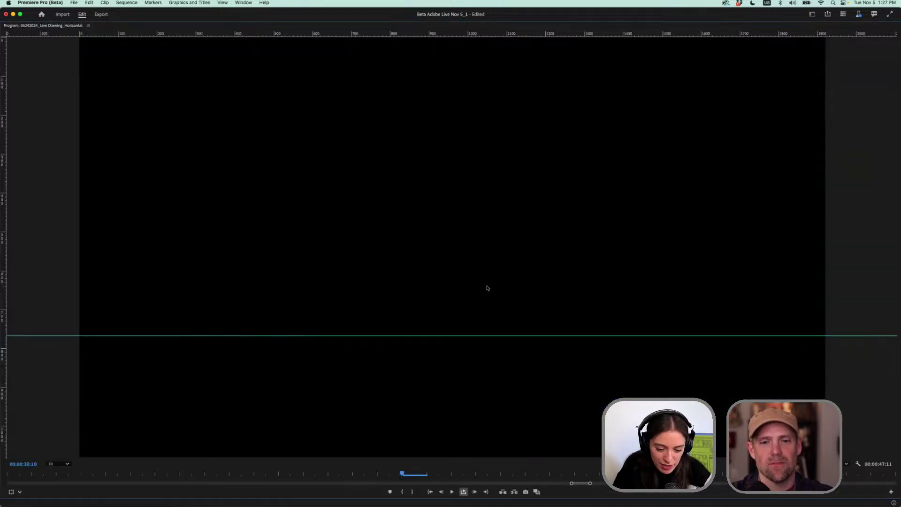
pyautogui.press('space')
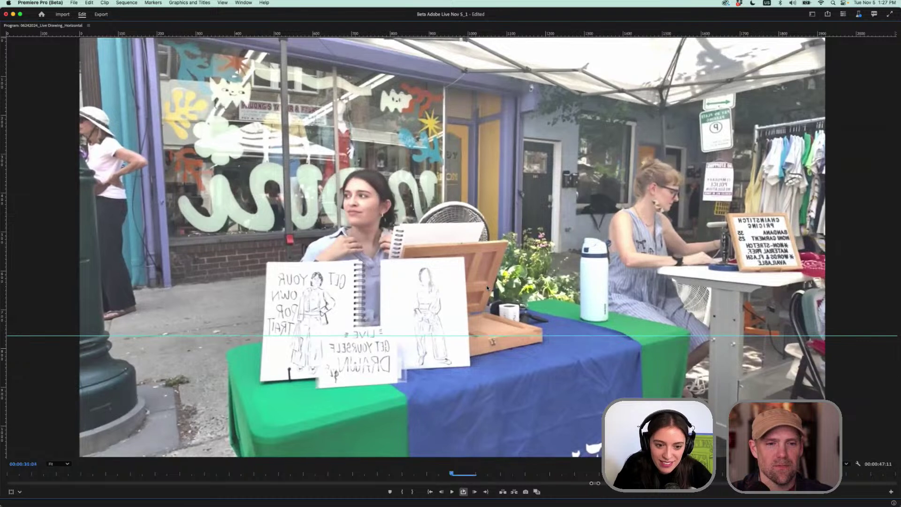
pyautogui.scroll(5, 57, 479)
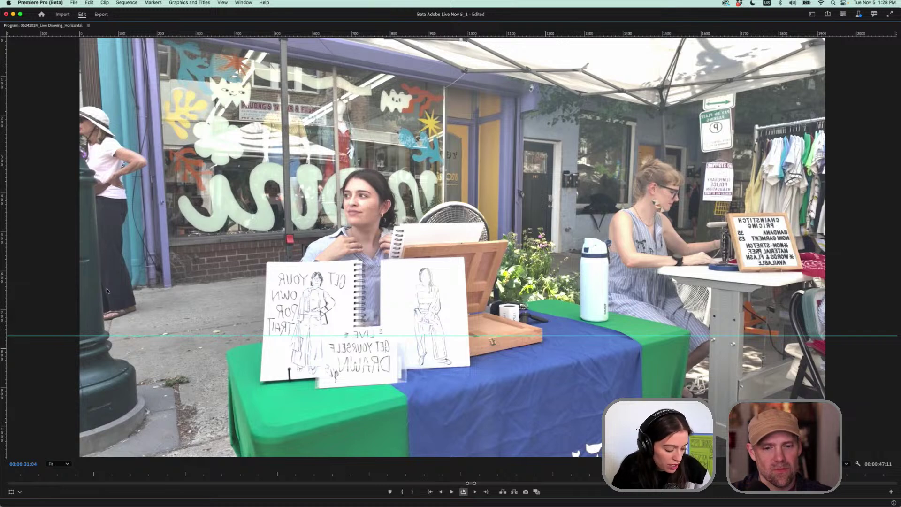
pyautogui.press('`')
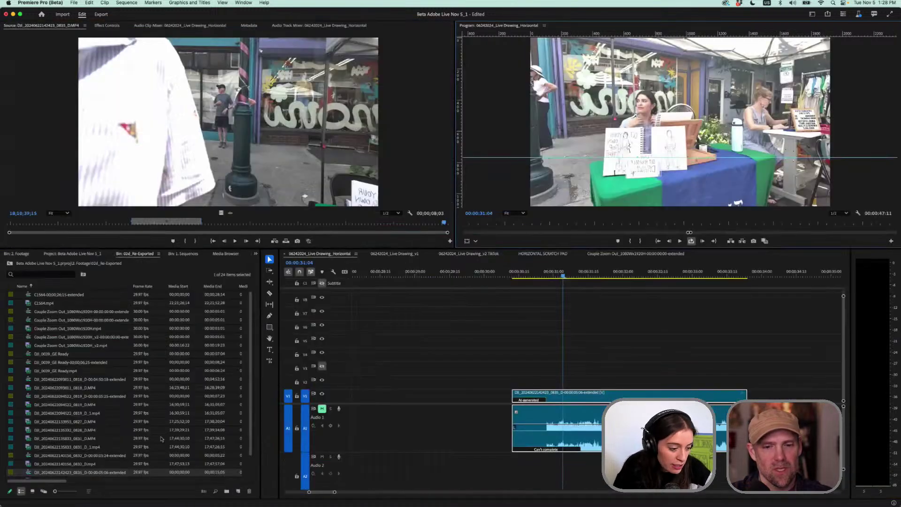
# Examine the frame at 00:00:30:22 of the extended 0835 clip in the enlarged Program monitor
pyautogui.scroll(-1, 252, 397)
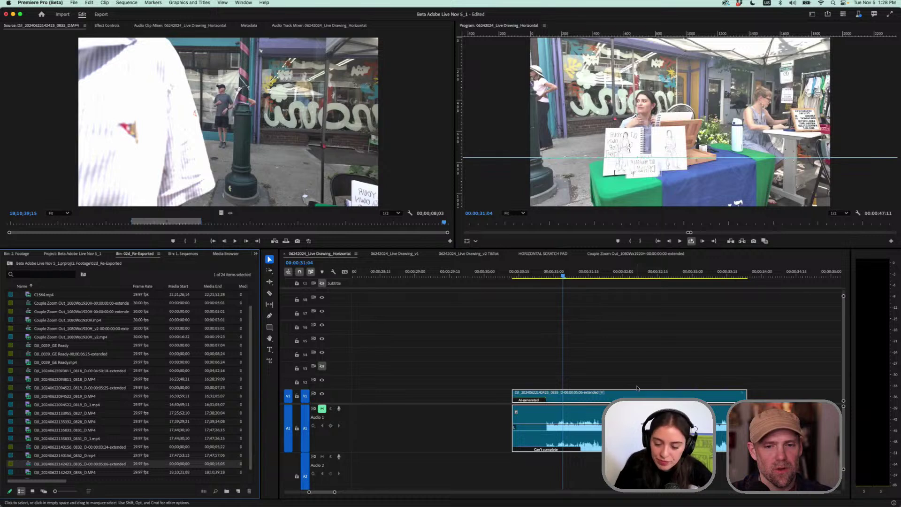
pyautogui.moveTo(535, 271); pyautogui.dragTo(535, 269)
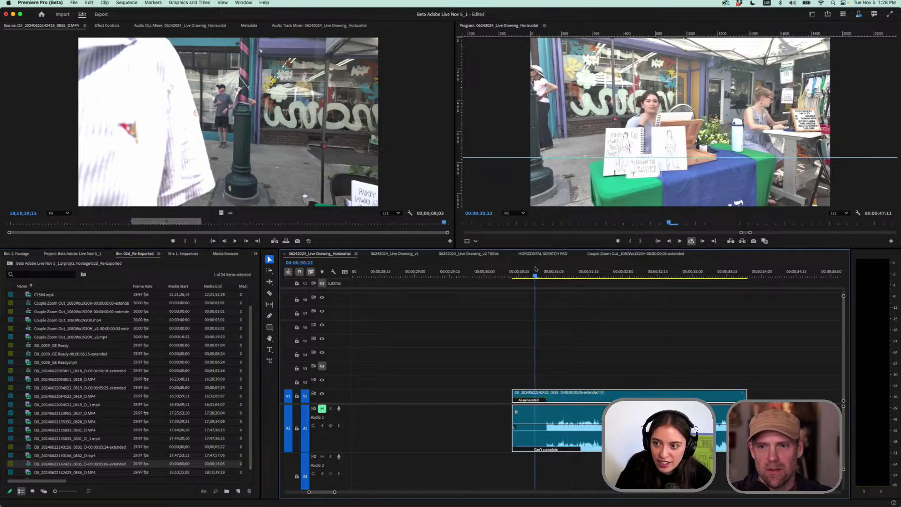
pyautogui.click(740, 93)
pyautogui.press('`')
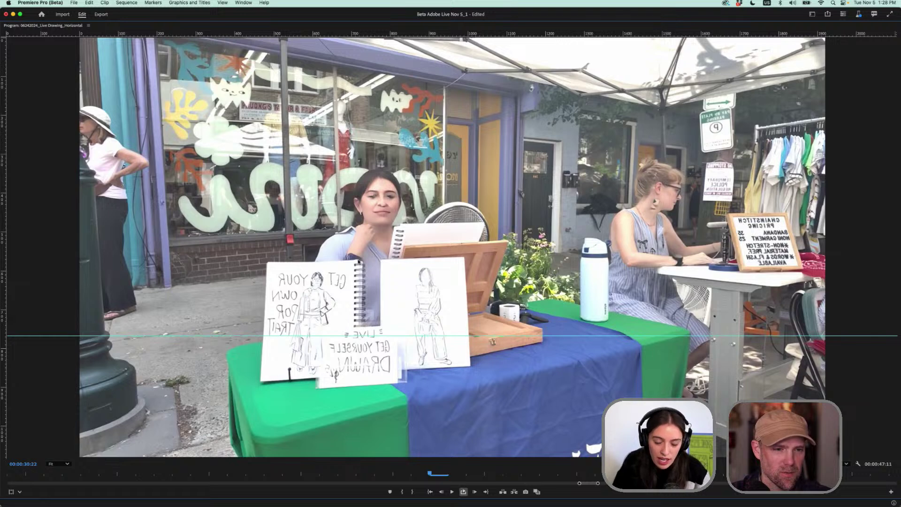
pyautogui.press('`')
# Open the extended sequences of clips 0832 and 0819 from the re-exported bin and play the 0819 one
pyautogui.scroll(-1, 40, 438)
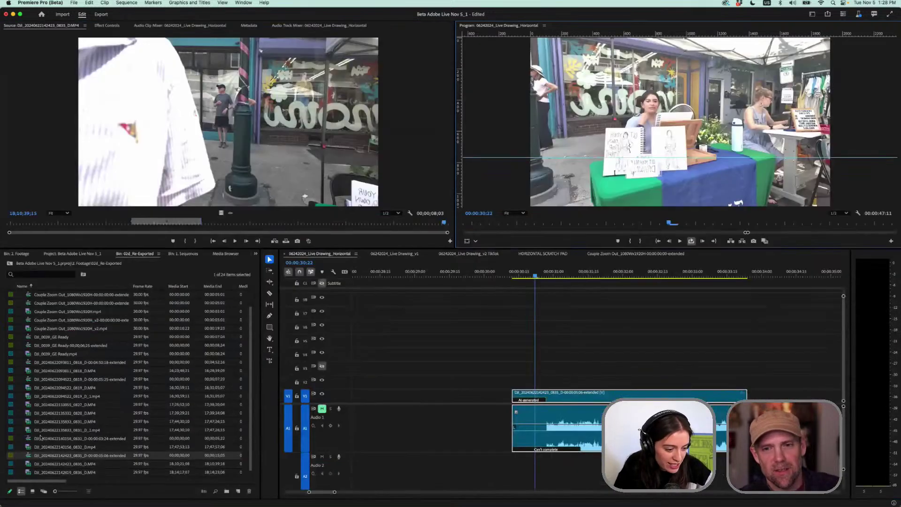
pyautogui.doubleClick(39, 439)
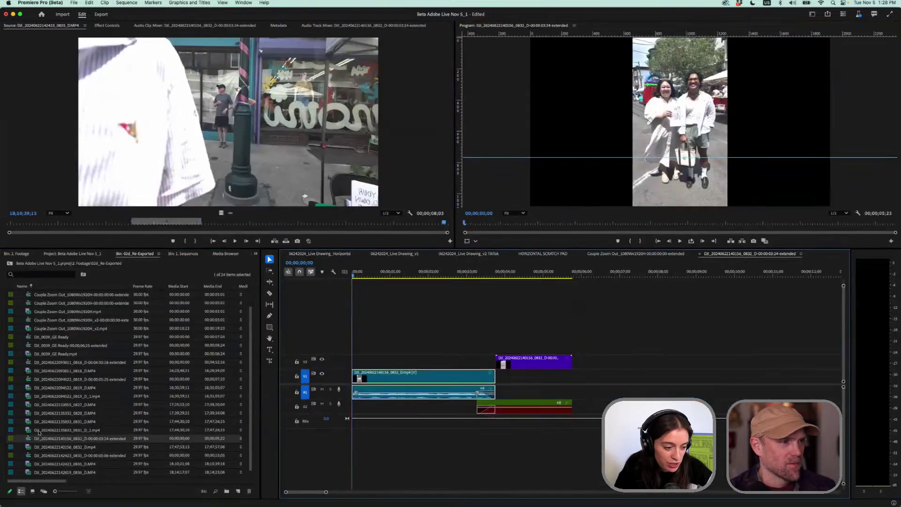
pyautogui.doubleClick(35, 380)
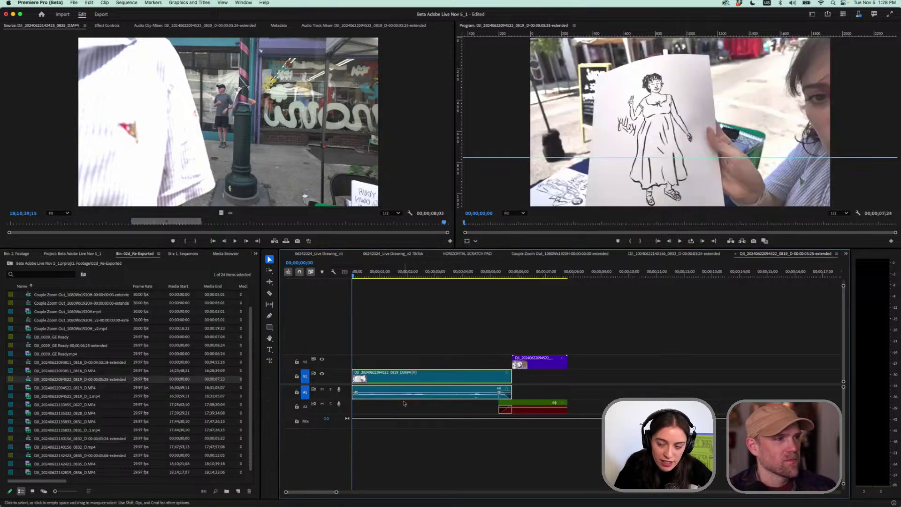
pyautogui.click(504, 275)
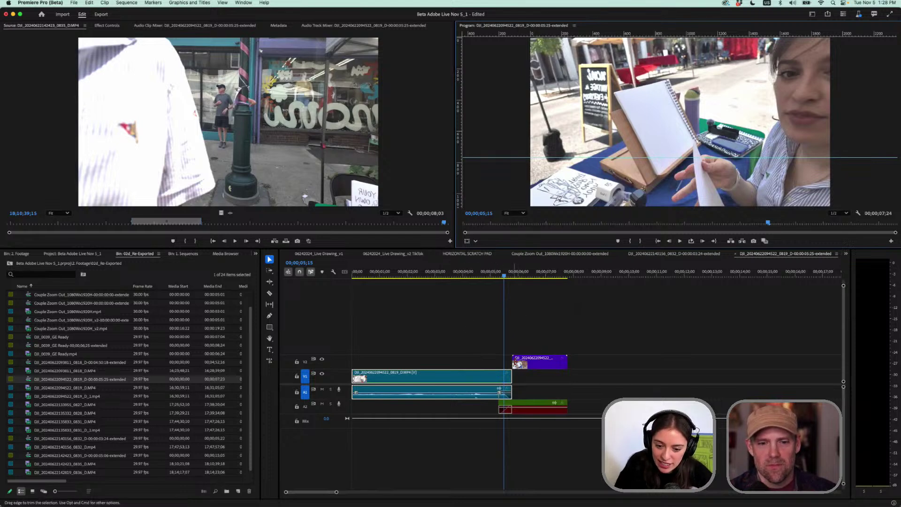
pyautogui.click(423, 274)
pyautogui.press('space')
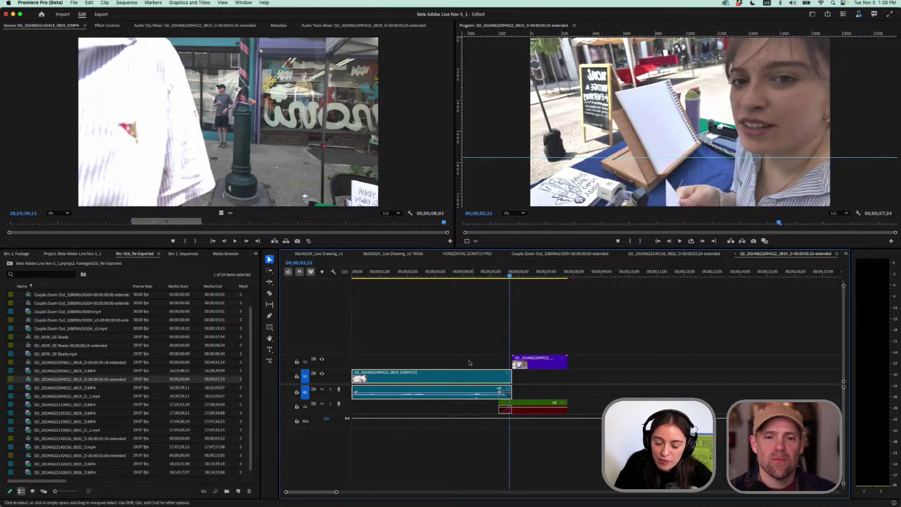
pyautogui.rightClick(29, 379)
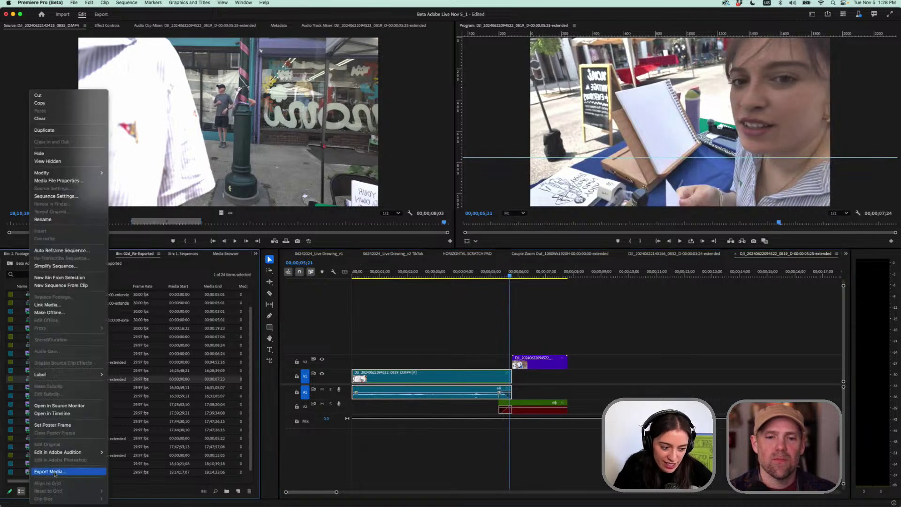
pyautogui.click(537, 342)
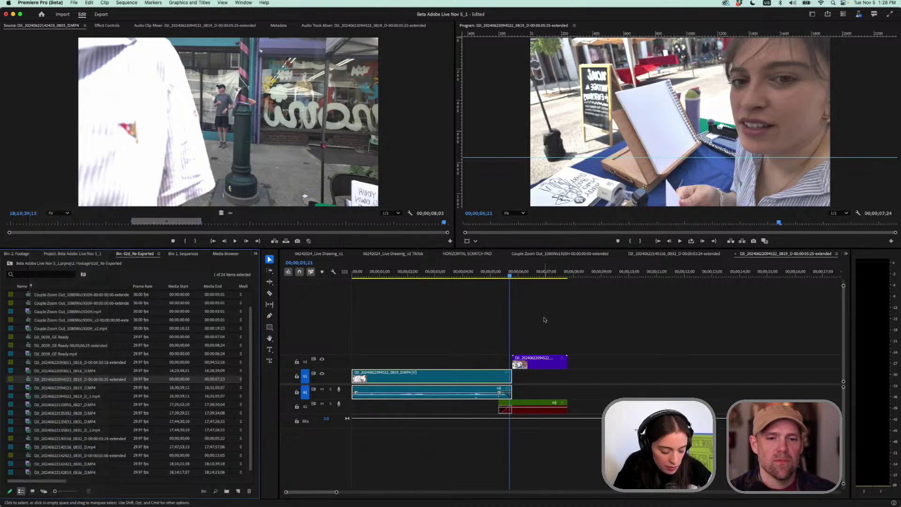
# Replay the extended 0819 sequence from about 00;00;04;06 in the enlarged Program monitor
pyautogui.press('`')
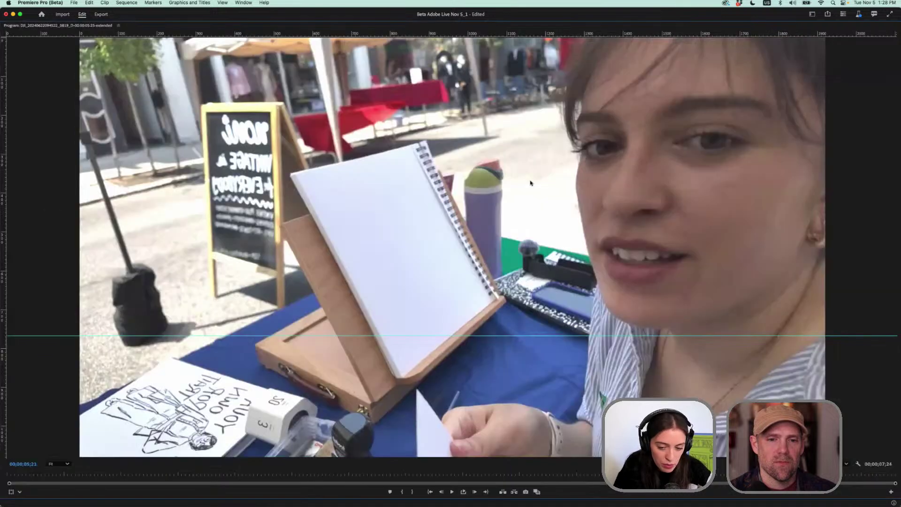
pyautogui.moveTo(655, 473); pyautogui.dragTo(486, 470)
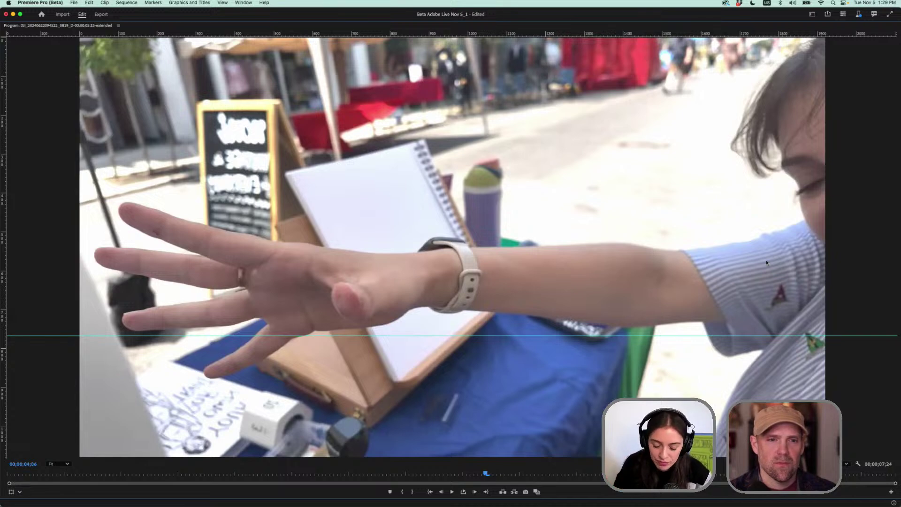
pyautogui.press('space')
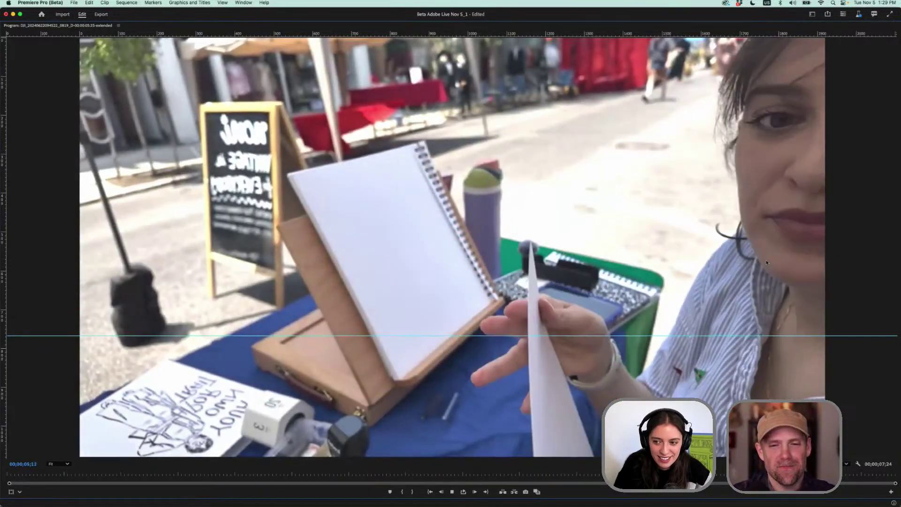
# Review the ending of the extended 0819 sequence up to 00;00;07;21 and restore the Program monitor to its normal size
pyautogui.press('space')
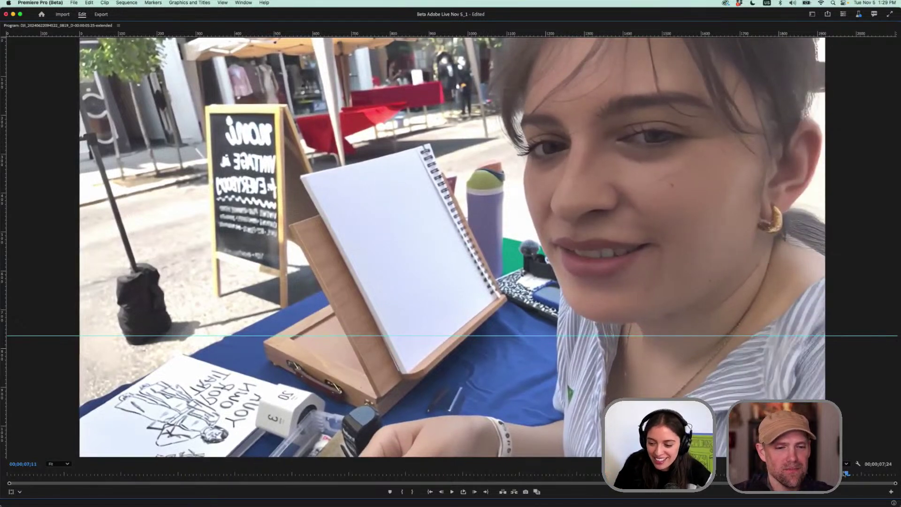
pyautogui.press('j')
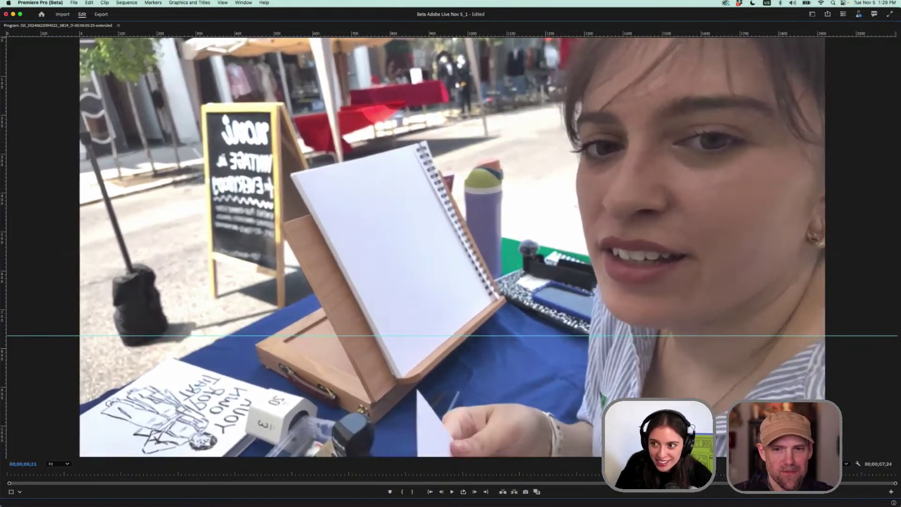
pyautogui.press('l')
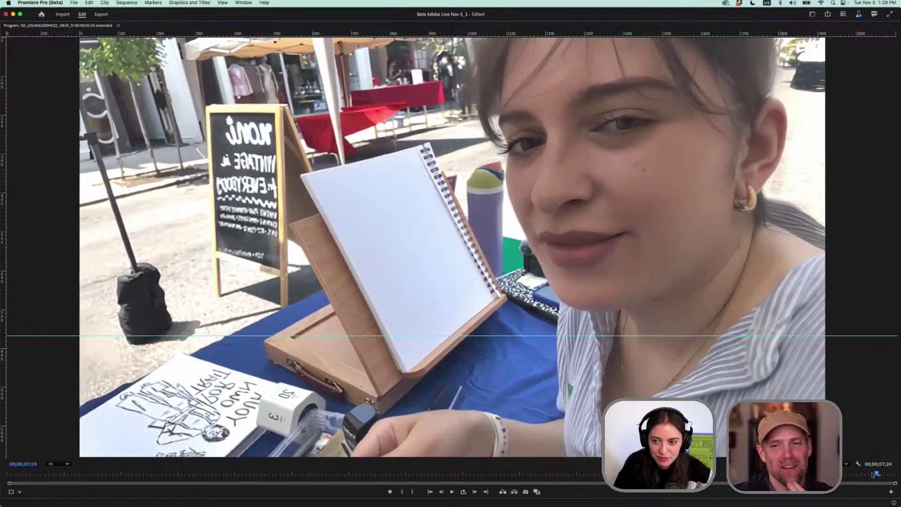
pyautogui.moveTo(874, 474); pyautogui.dragTo(883, 475)
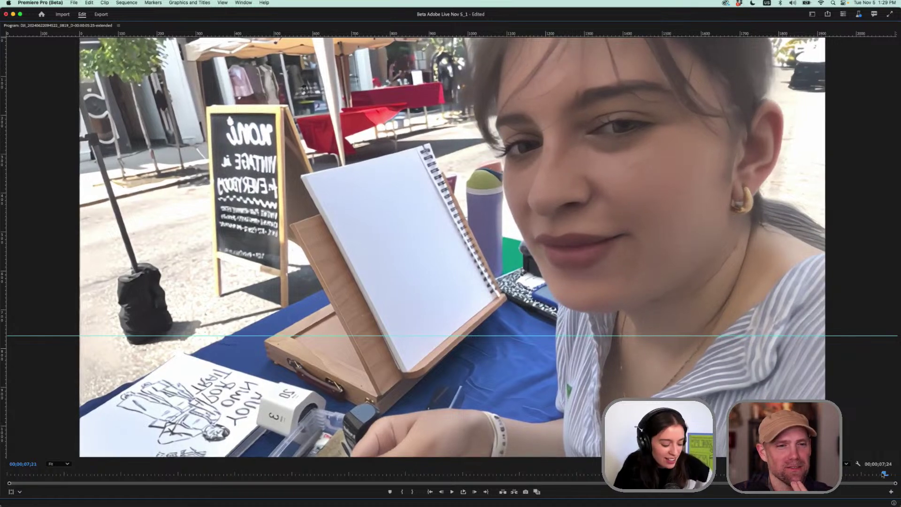
pyautogui.press('`')
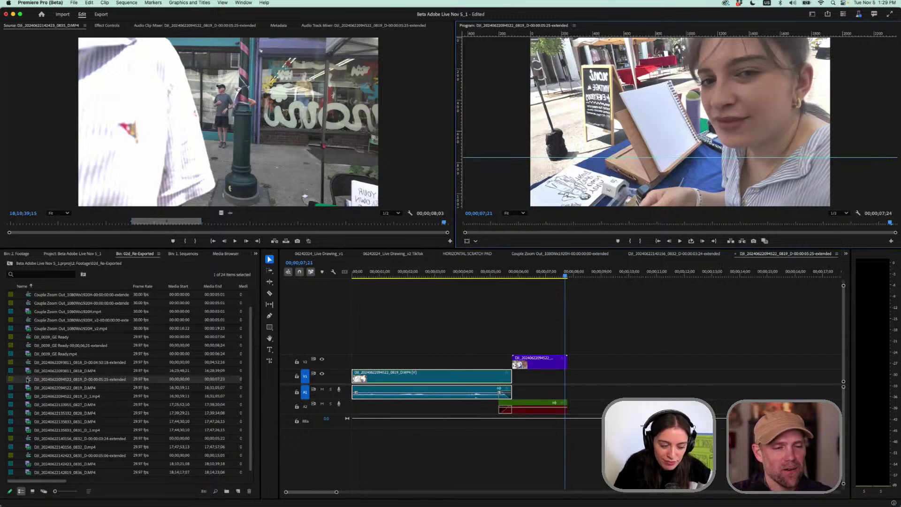
# Rename the extended 0819 sequence in the re-exported bin as horizontal_gen ext_drawing
pyautogui.hotkey('shift', '3')
pyautogui.click(44, 381)
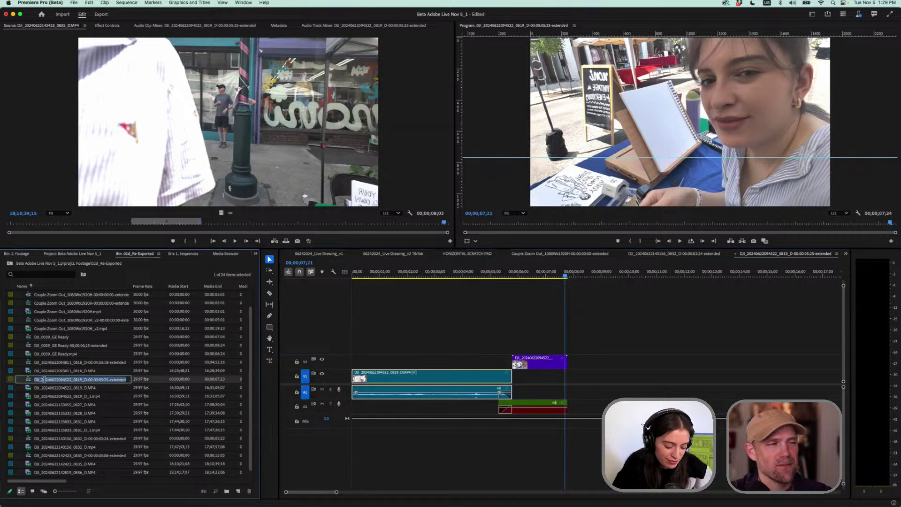
pyautogui.write('he')
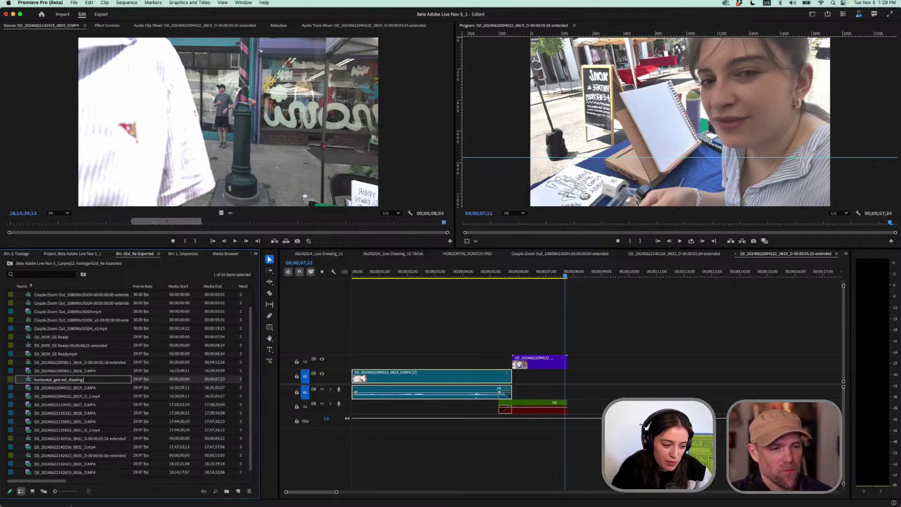
pyautogui.press('Tab')
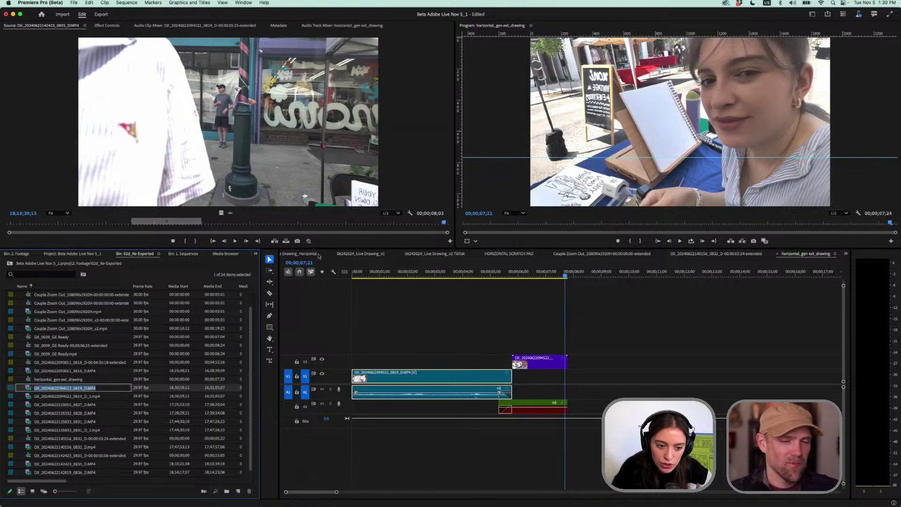
# Delete the extended 0835 clip from the 06242024_Live Drawing_Horizontal sequence
pyautogui.click(300, 254)
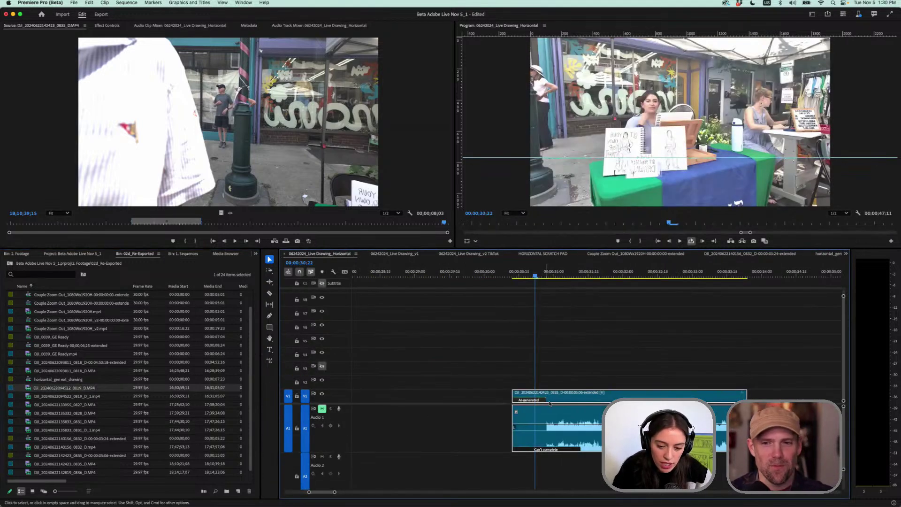
pyautogui.press('Delete')
pyautogui.scroll(-5, 604, 389)
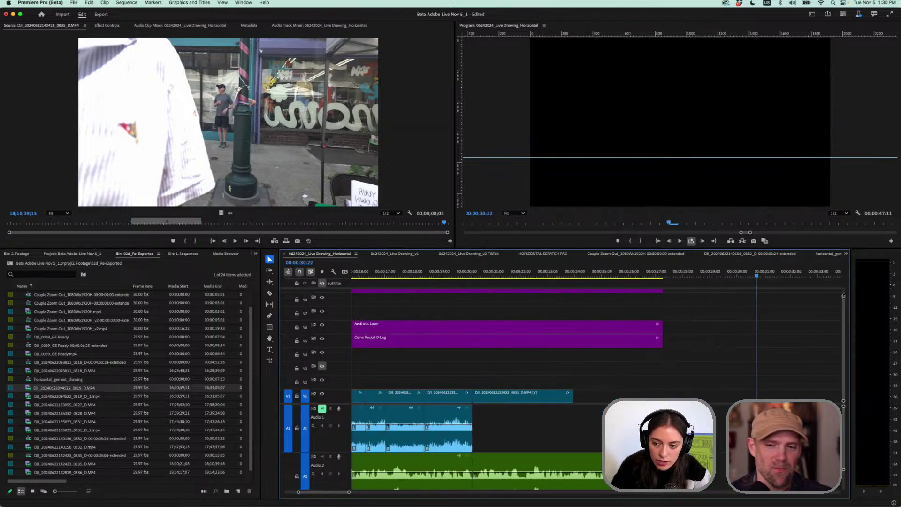
# Reduce the heights of the video and audio tracks so more of them fit in the timeline
pyautogui.moveTo(843, 296); pyautogui.dragTo(840, 294)
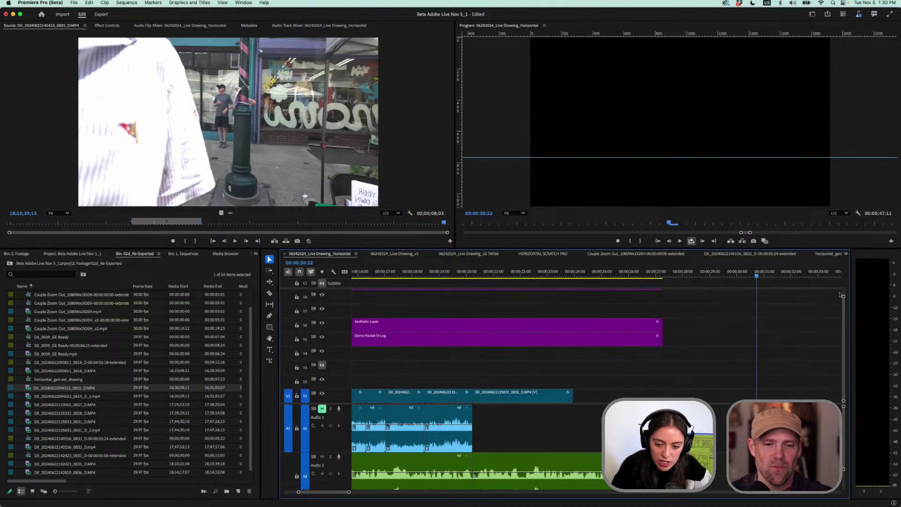
pyautogui.moveTo(843, 406); pyautogui.dragTo(843, 408)
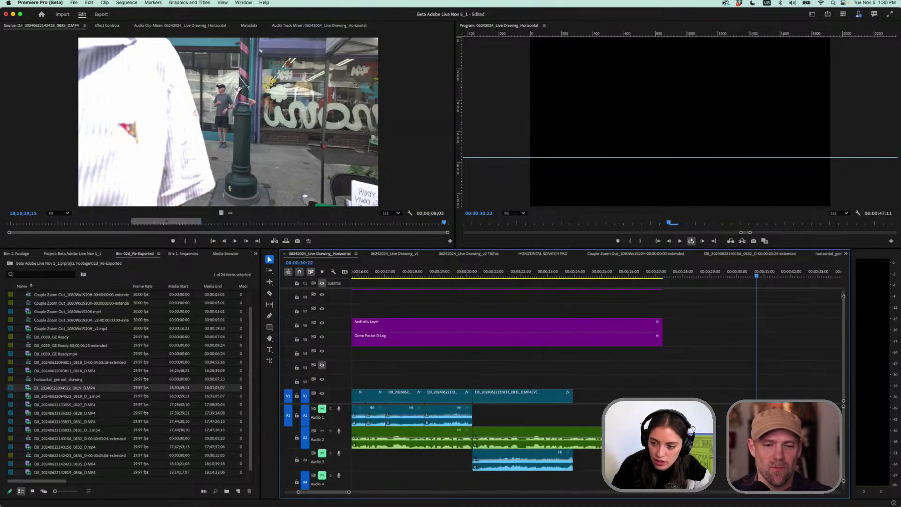
pyautogui.moveTo(843, 296); pyautogui.dragTo(843, 293)
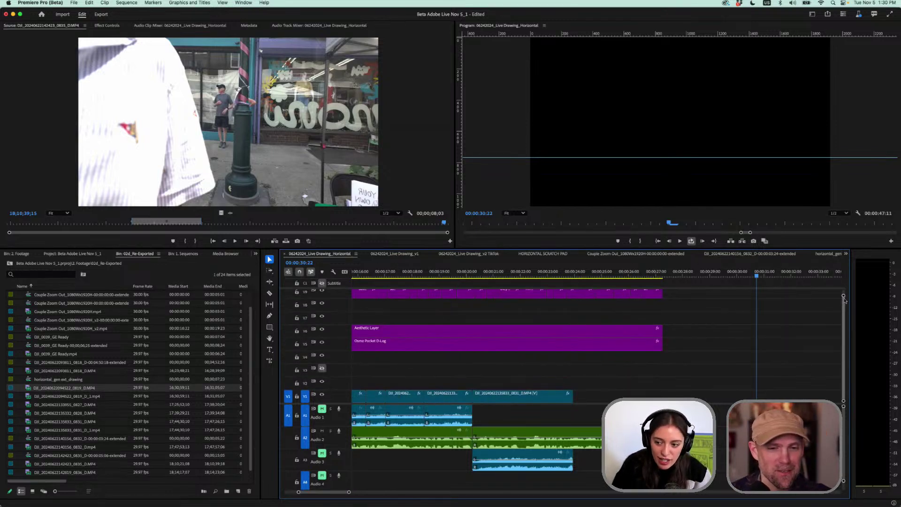
pyautogui.moveTo(843, 296); pyautogui.dragTo(843, 288)
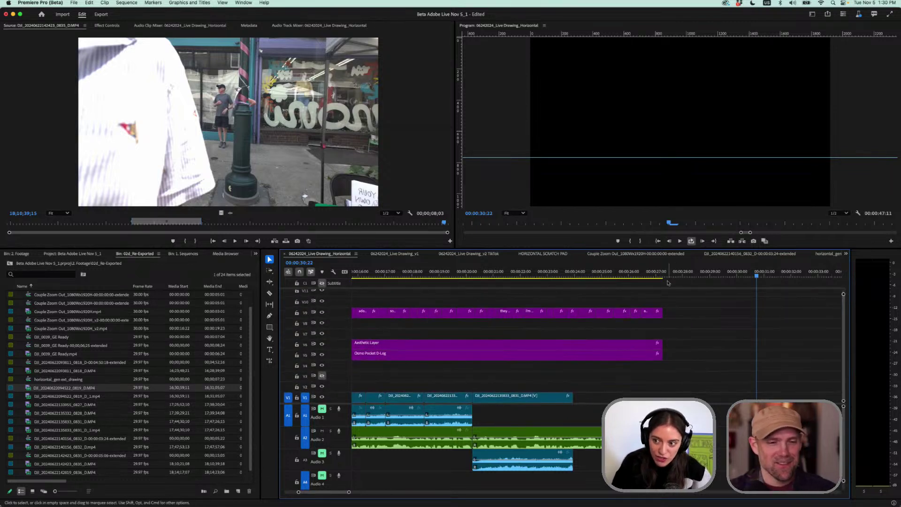
# Place horizontal_gen ext_drawing on V1 just past the end of the adjustment layers and scrub through its extended ending
pyautogui.click(42, 380)
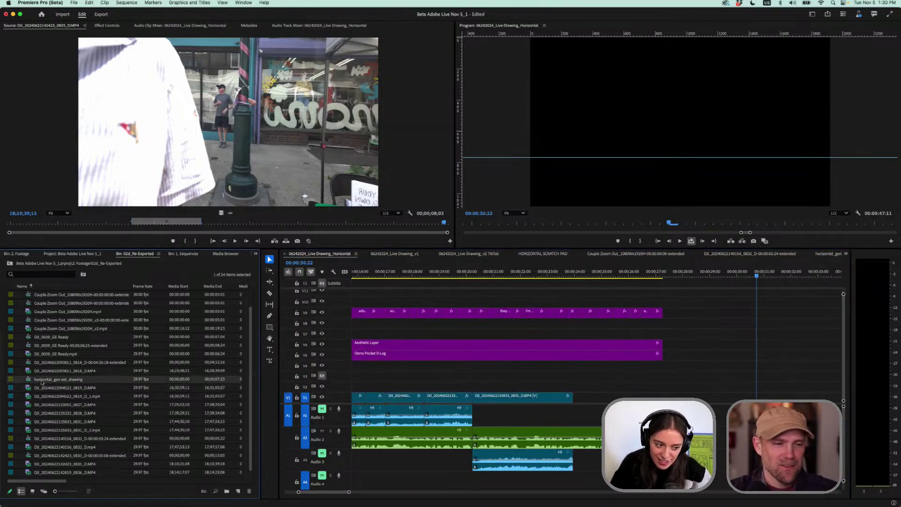
pyautogui.moveTo(36, 381)
pyautogui.mouseDown()
pyautogui.moveTo(631, 384)
pyautogui.moveTo(672, 376)
pyautogui.moveTo(674, 396)
pyautogui.mouseUp()
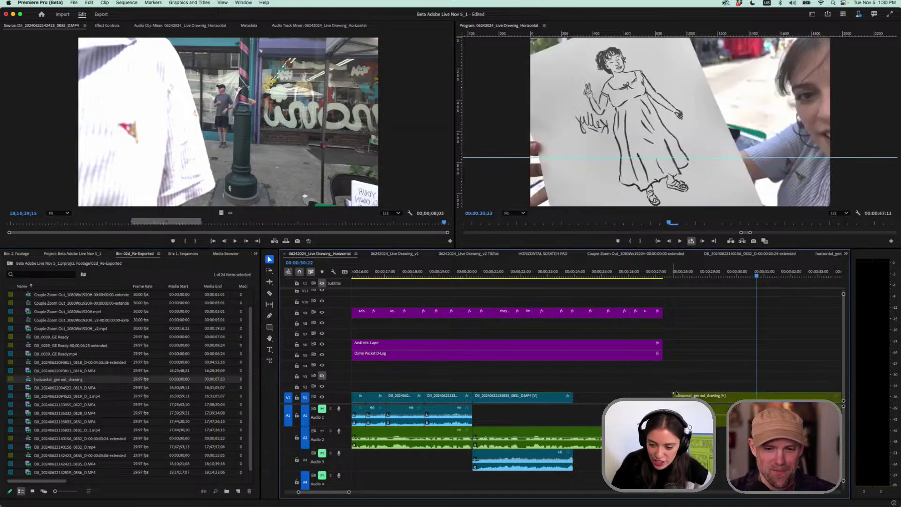
pyautogui.click(692, 274)
pyautogui.hscroll(5, 543, 315)
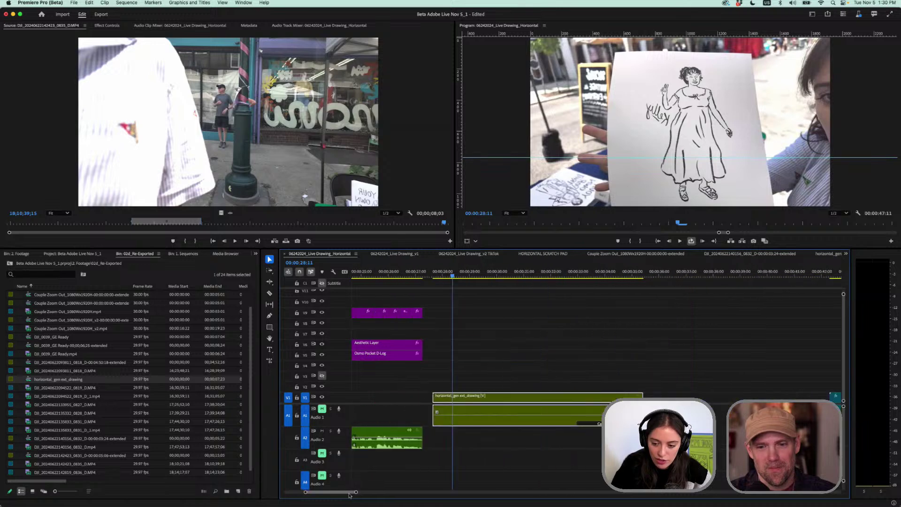
pyautogui.moveTo(516, 277); pyautogui.dragTo(545, 283)
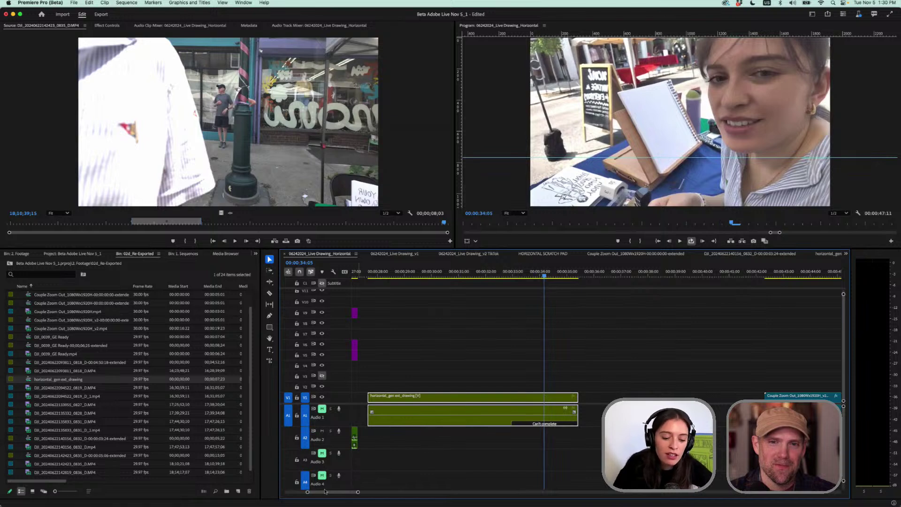
pyautogui.hscroll(-5, 348, 486)
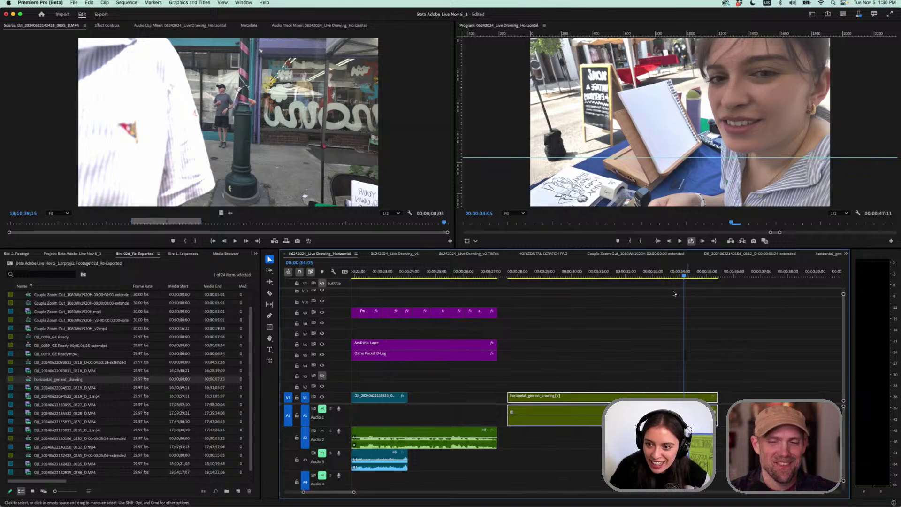
pyautogui.moveTo(659, 273)
pyautogui.mouseDown()
pyautogui.moveTo(640, 274)
pyautogui.moveTo(676, 275)
pyautogui.mouseUp()
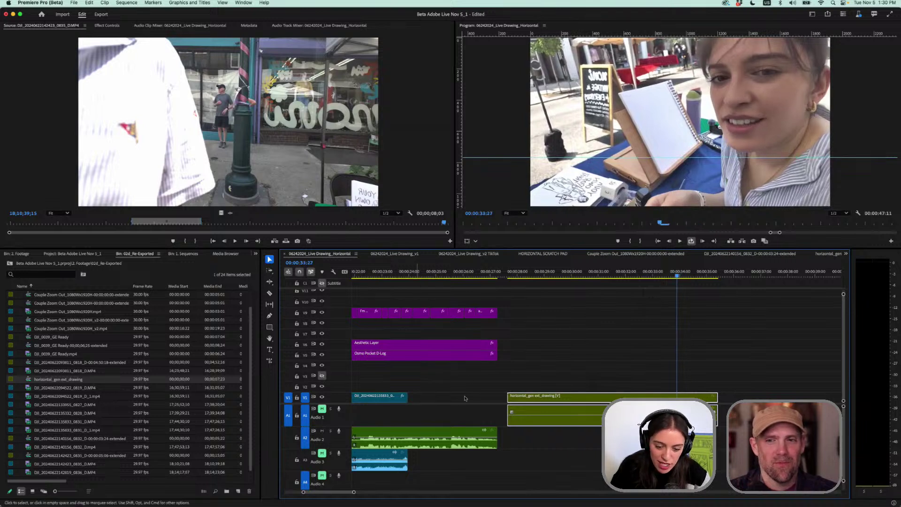
# Shift the horizontal_gen ext_drawing clip slightly earlier on V1 and reverse its playback at 100% speed
pyautogui.moveTo(638, 396); pyautogui.dragTo(596, 396)
pyautogui.moveTo(325, 493); pyautogui.dragTo(324, 492)
pyautogui.moveTo(440, 271); pyautogui.dragTo(457, 272)
pyautogui.rightClick(654, 397)
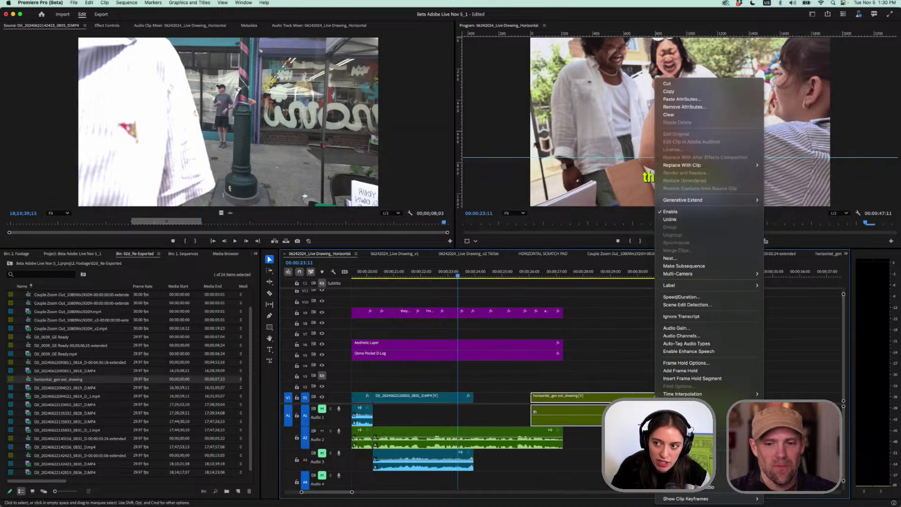
pyautogui.click(683, 297)
pyautogui.click(423, 255)
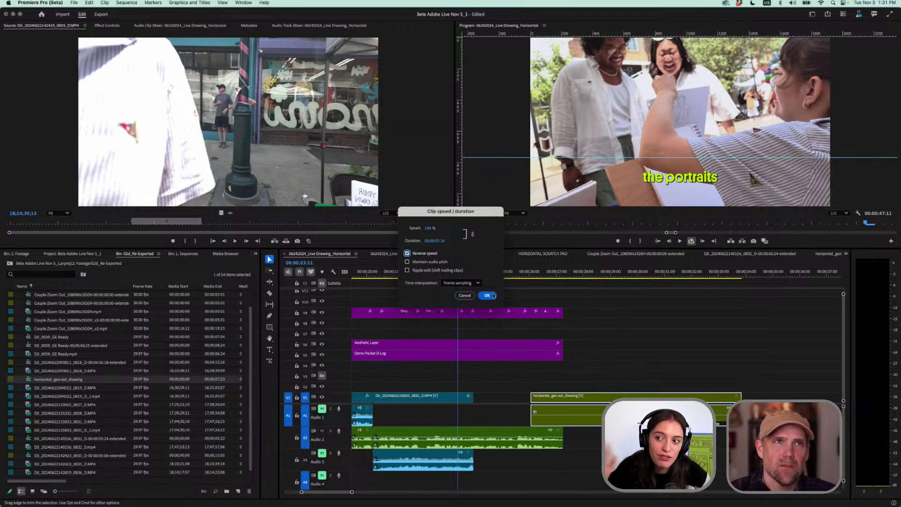
pyautogui.click(487, 295)
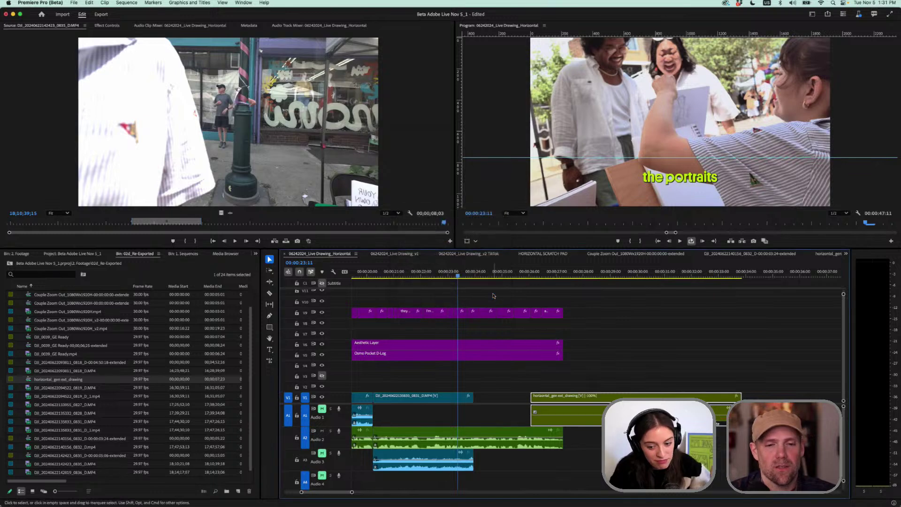
# Move the reversed clip directly against the end of the preceding V1 clip and play across the cut to 00:00:24:11
pyautogui.moveTo(686, 396); pyautogui.dragTo(629, 396)
pyautogui.press('space')
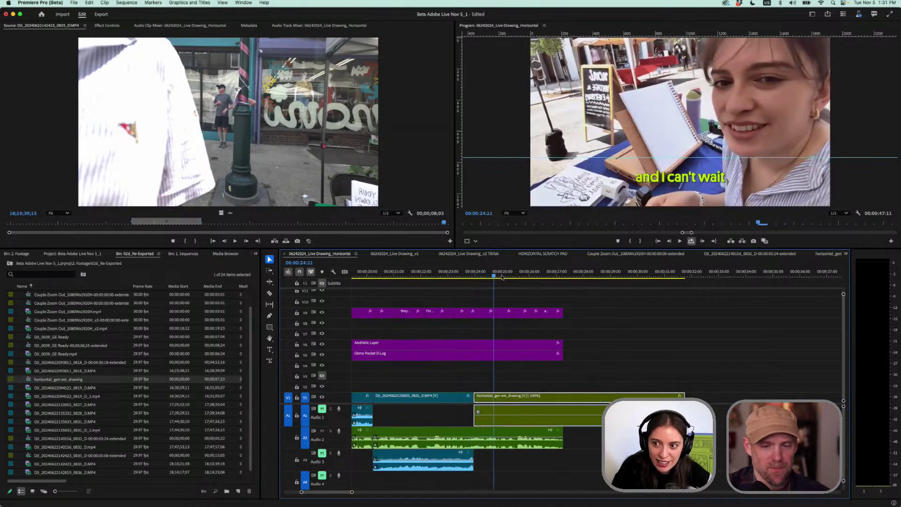
pyautogui.press('space')
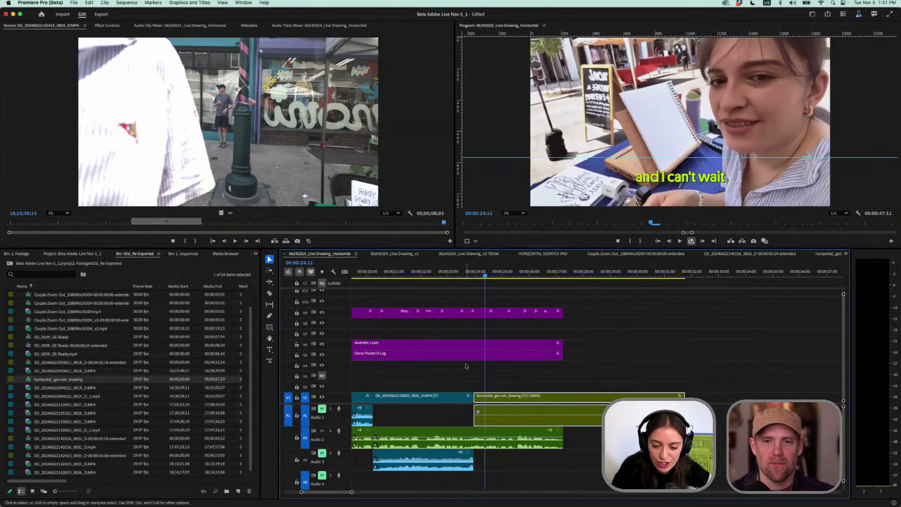
# Show the reversed clip's effect settings and list the Video Transitions categories in the effects library
pyautogui.scroll(3, 455, 359)
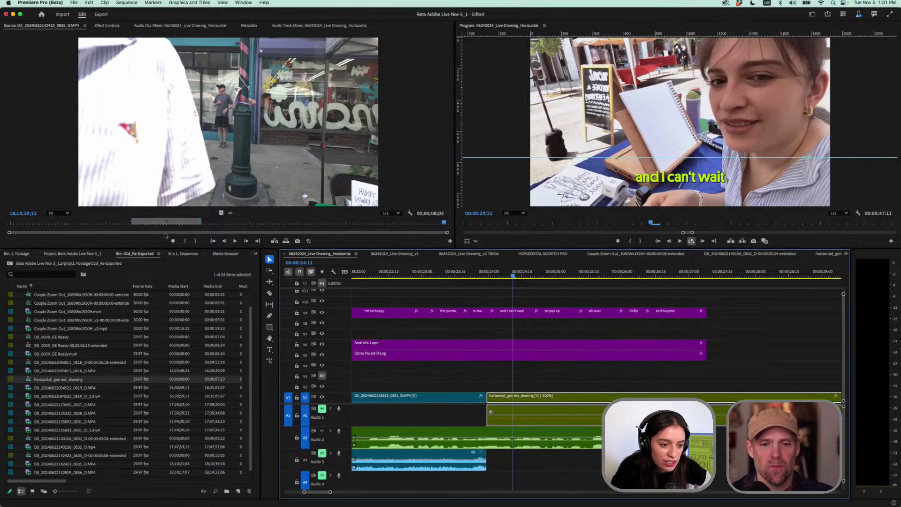
pyautogui.click(100, 25)
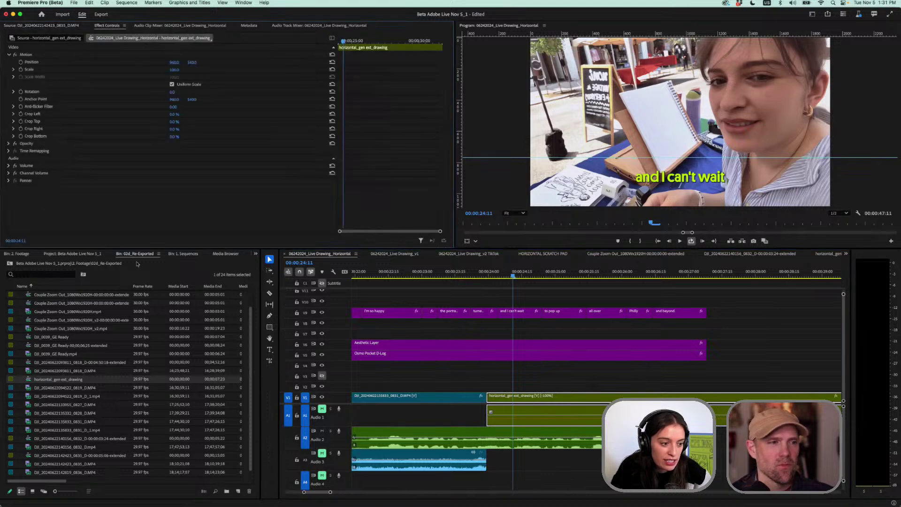
pyautogui.click(256, 253)
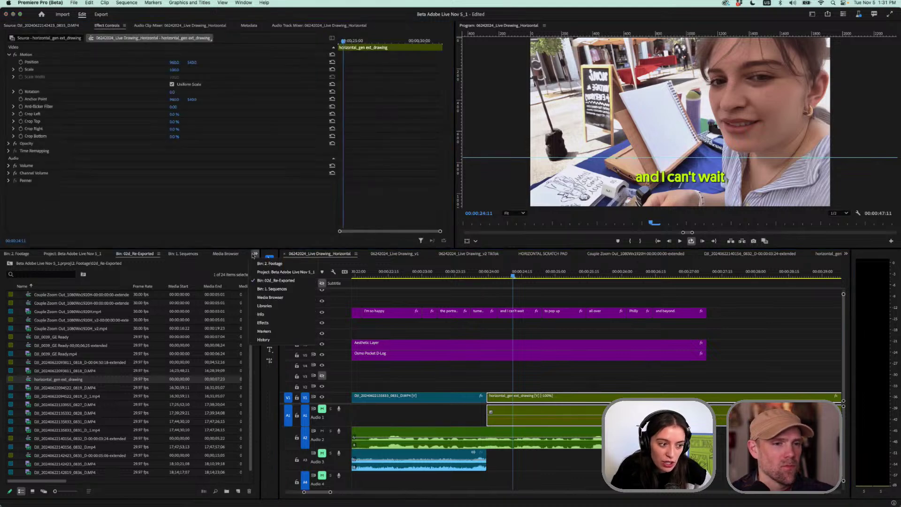
pyautogui.click(264, 322)
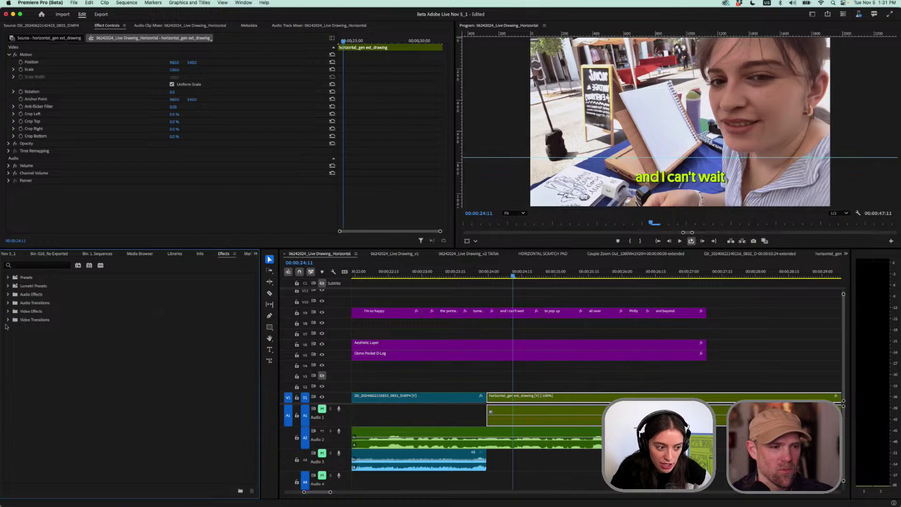
pyautogui.click(8, 320)
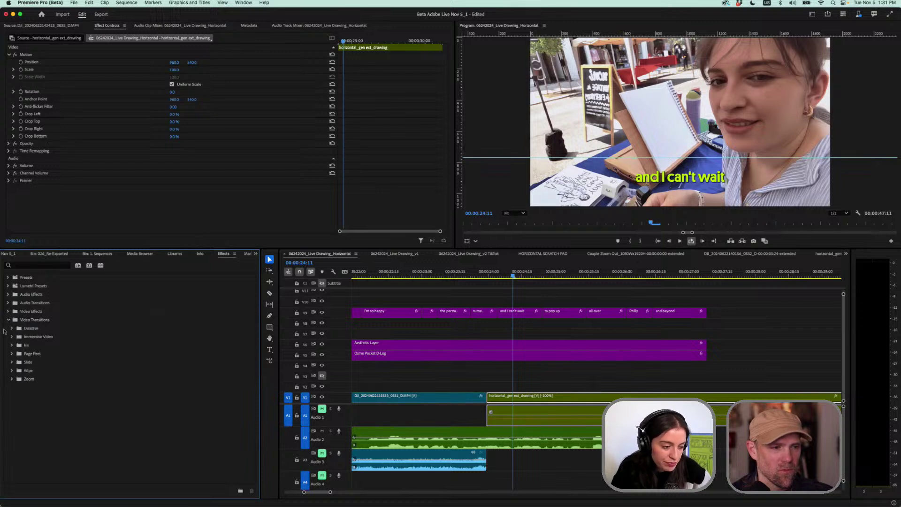
# Try a Cross Dissolve at the start of the horizontal_gen ext_drawing clip on V1
pyautogui.click(12, 329)
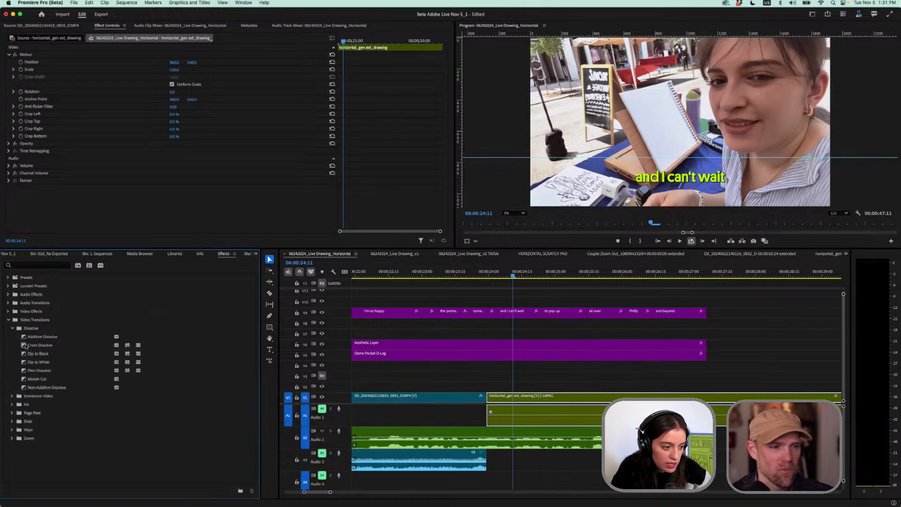
pyautogui.moveTo(26, 346); pyautogui.dragTo(487, 401)
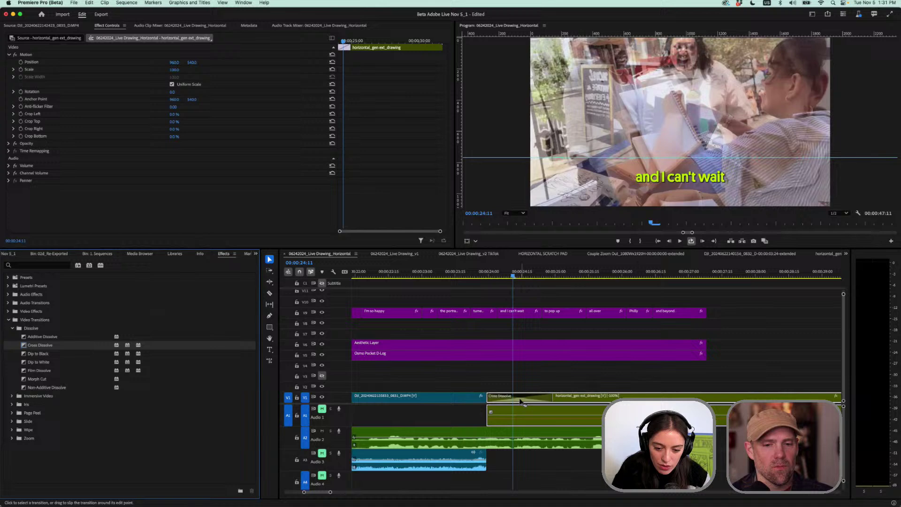
pyautogui.click(523, 403)
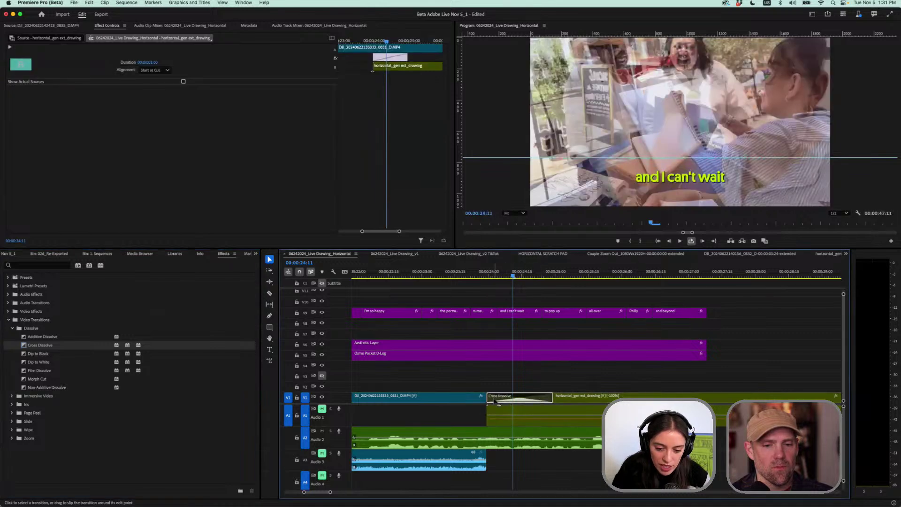
pyautogui.scroll(4, 495, 401)
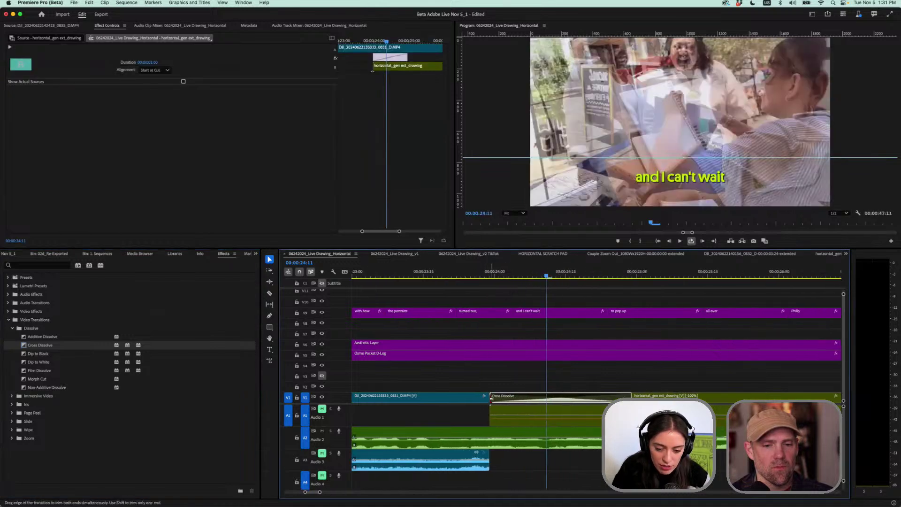
# Remove the Cross Dissolve from the start of the horizontal_gen ext_drawing clip
pyautogui.click(485, 396)
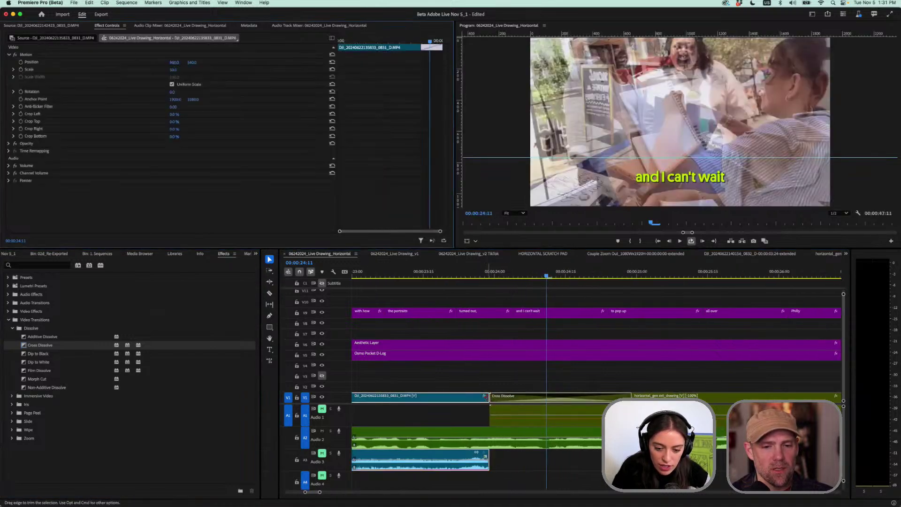
pyautogui.click(519, 400)
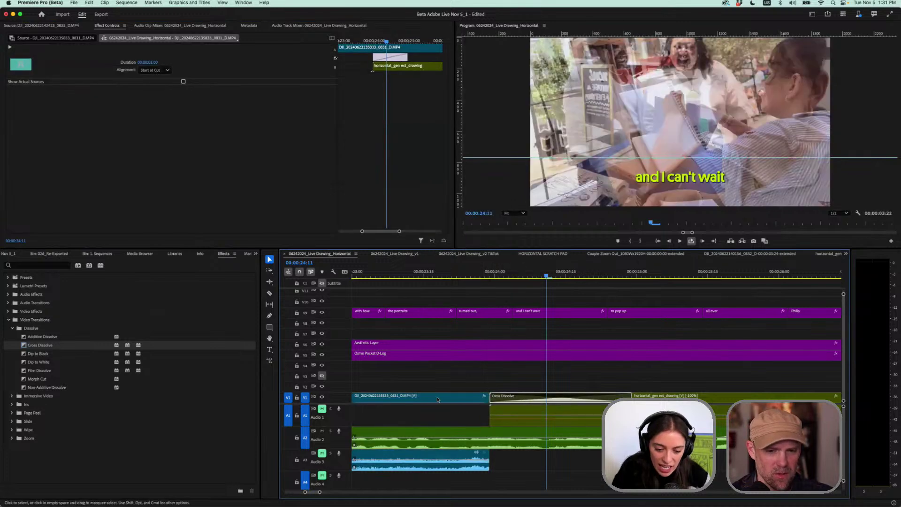
pyautogui.press('Delete')
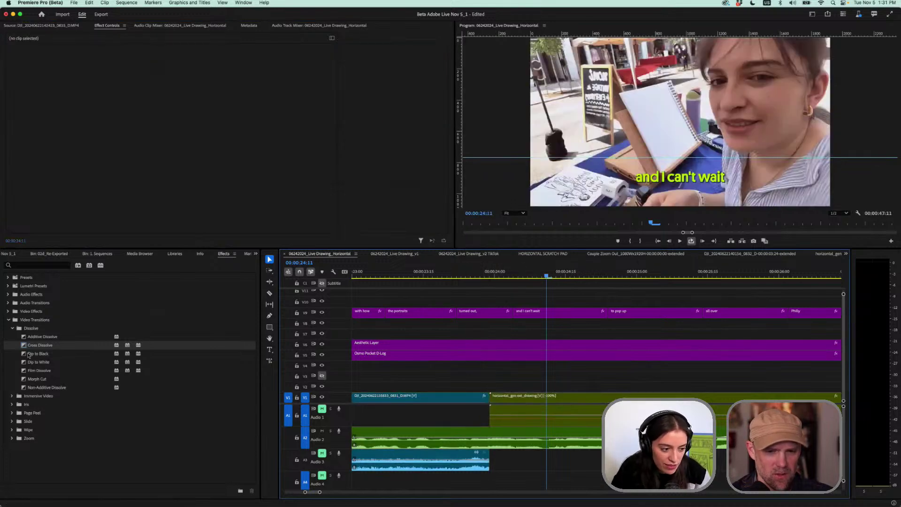
# Show the project's bins, collapse the Re-Exported and Live Drawing Pop Up footage bins, and save the project
pyautogui.moveTo(29, 355); pyautogui.dragTo(468, 398)
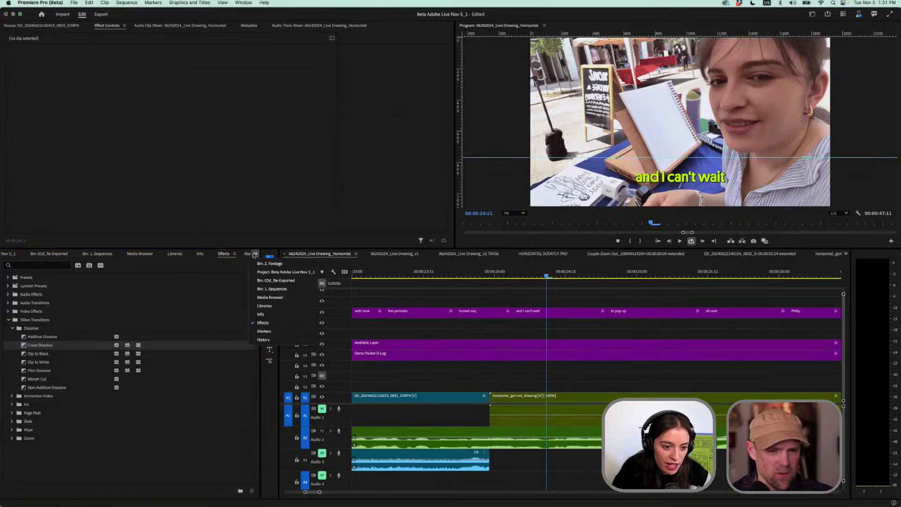
pyautogui.click(256, 254)
pyautogui.click(266, 271)
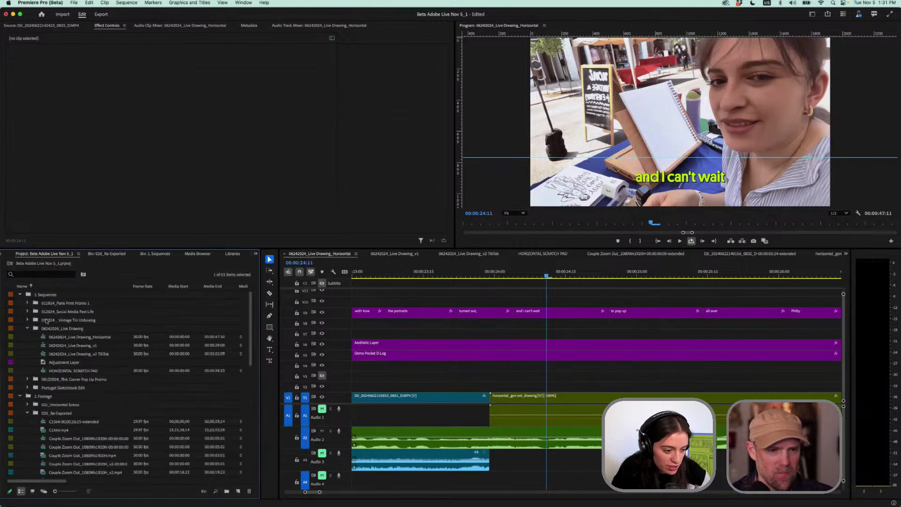
pyautogui.scroll(-1, 37, 368)
pyautogui.scroll(-12, 36, 367)
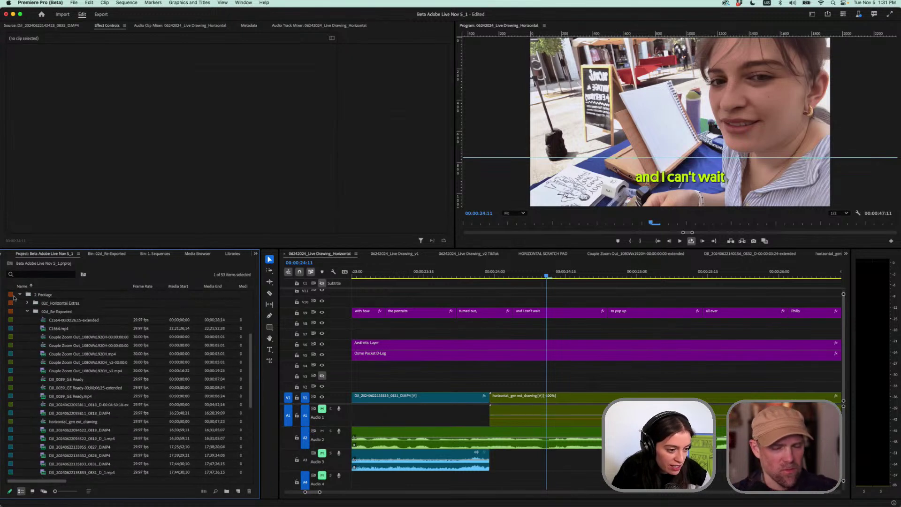
pyautogui.click(27, 302)
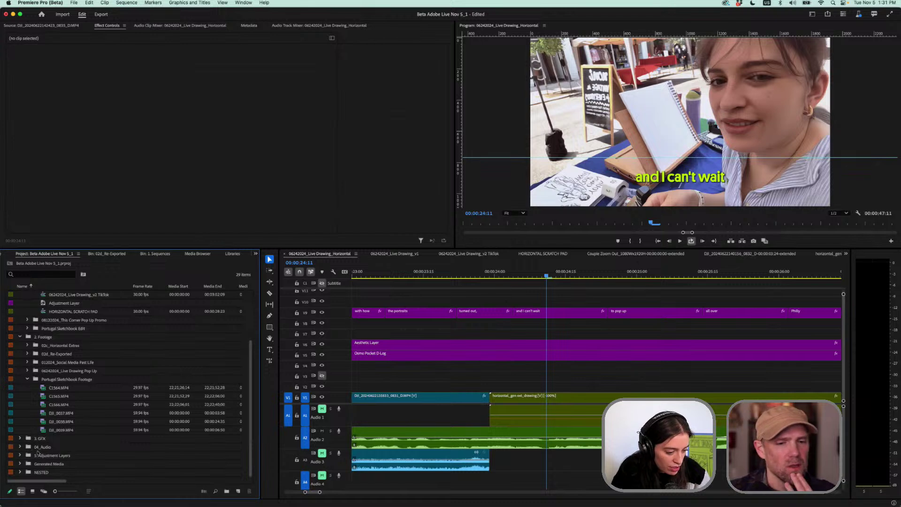
pyautogui.press('super+s')
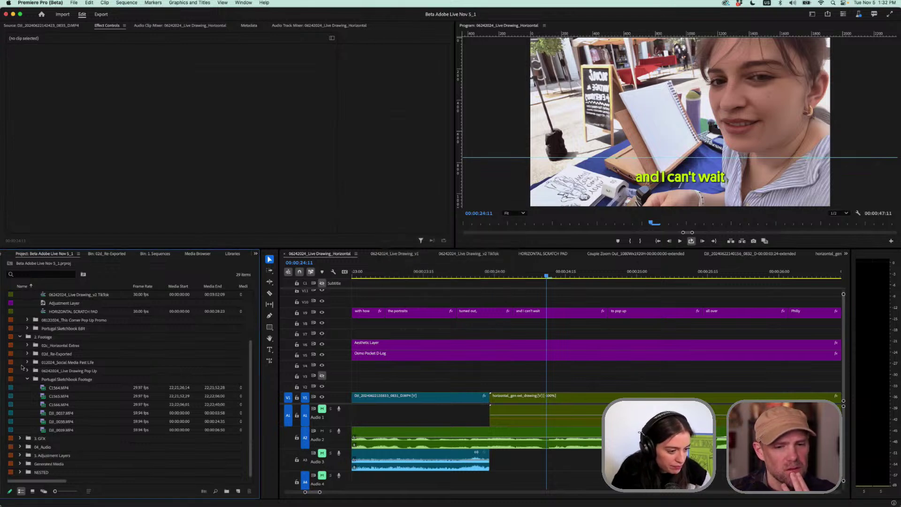
# Open the Portugal Sketchbook Edit_Horizontal and Portugal Sketchbook Edit_Vertical sequences from the Portugal Sketchbook Edit bin
pyautogui.click(43, 431)
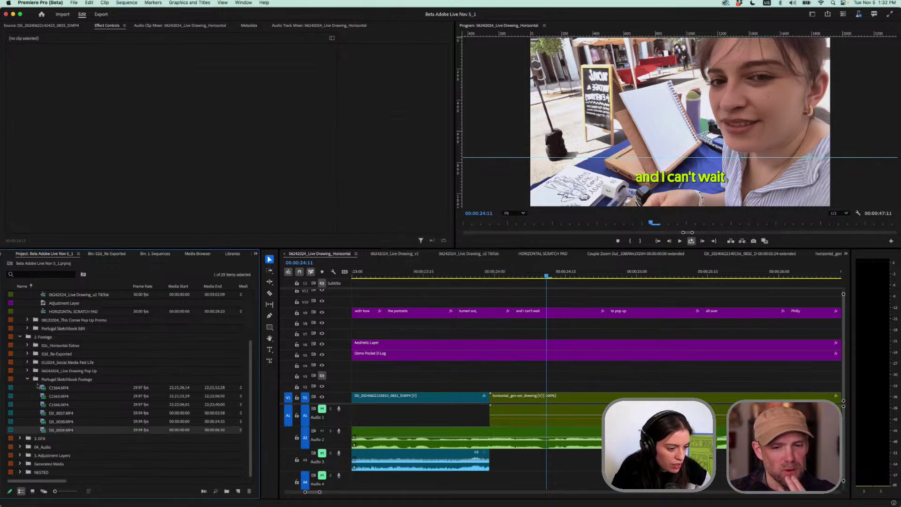
pyautogui.click(29, 374)
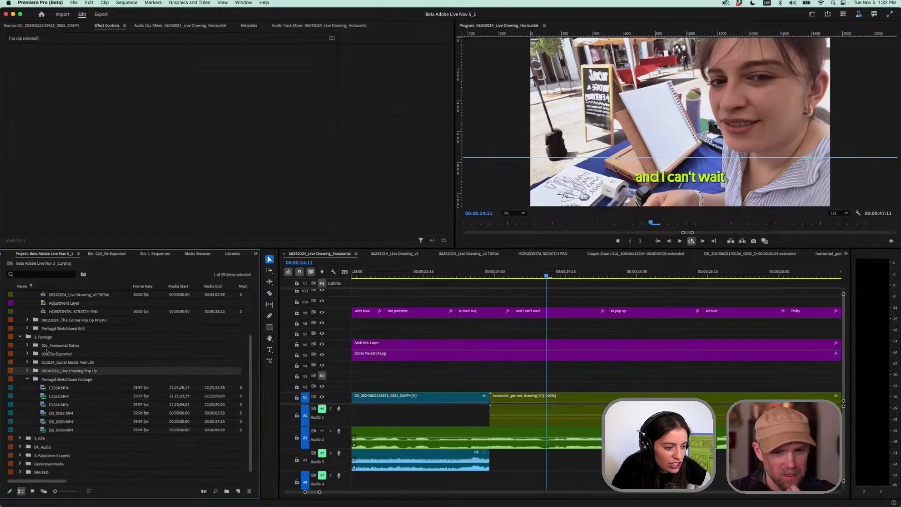
pyautogui.scroll(3, 23, 359)
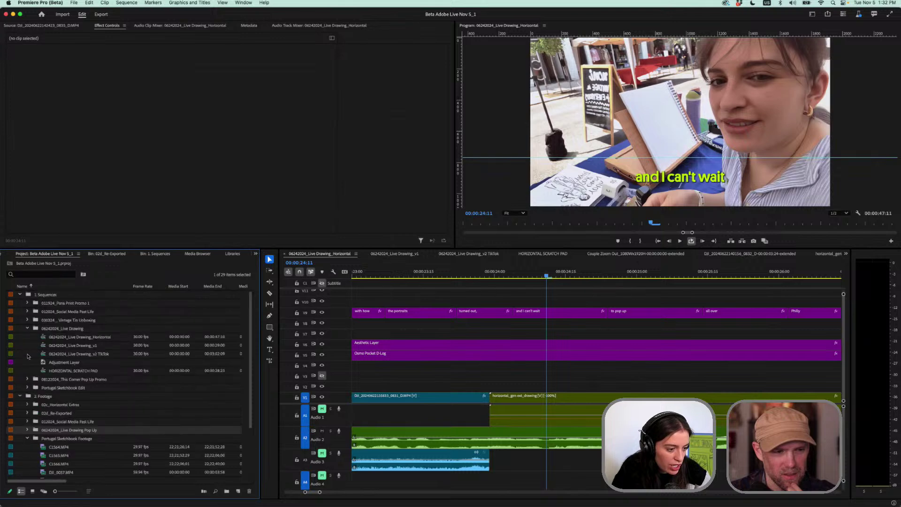
pyautogui.click(27, 328)
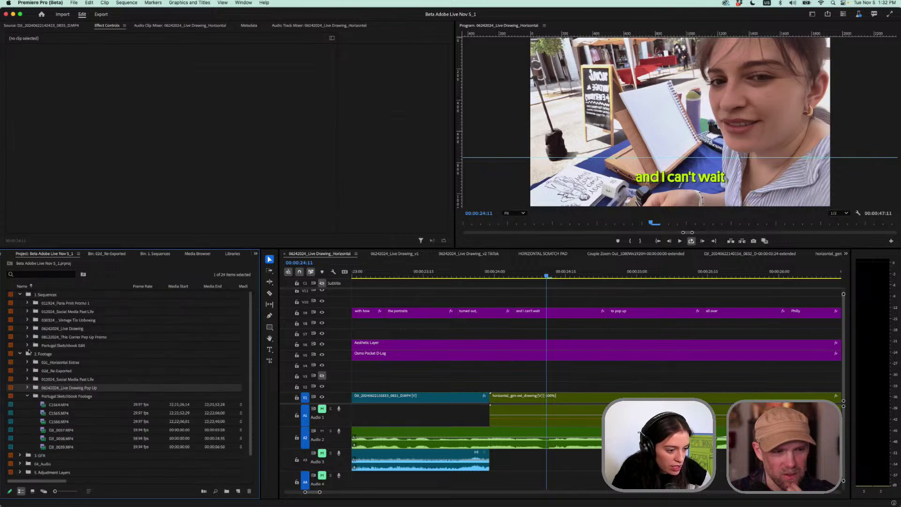
pyautogui.click(27, 345)
pyautogui.doubleClick(45, 355)
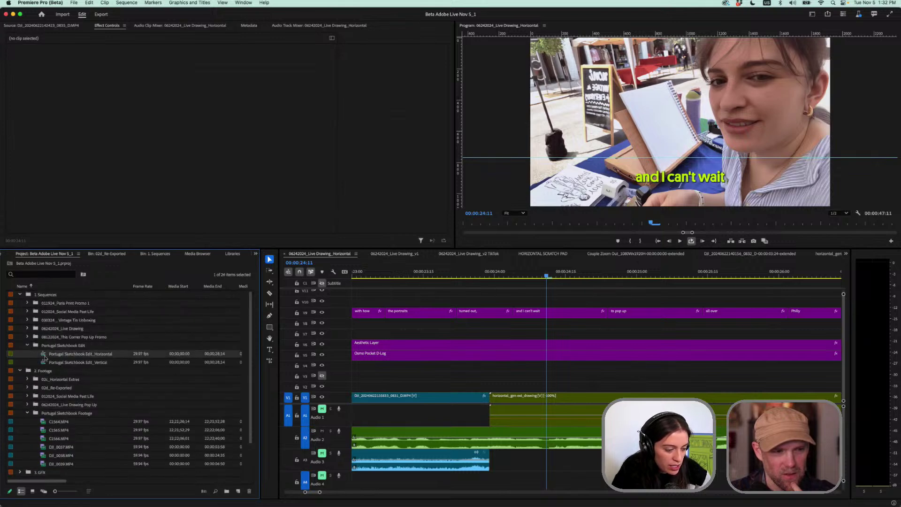
pyautogui.doubleClick(53, 364)
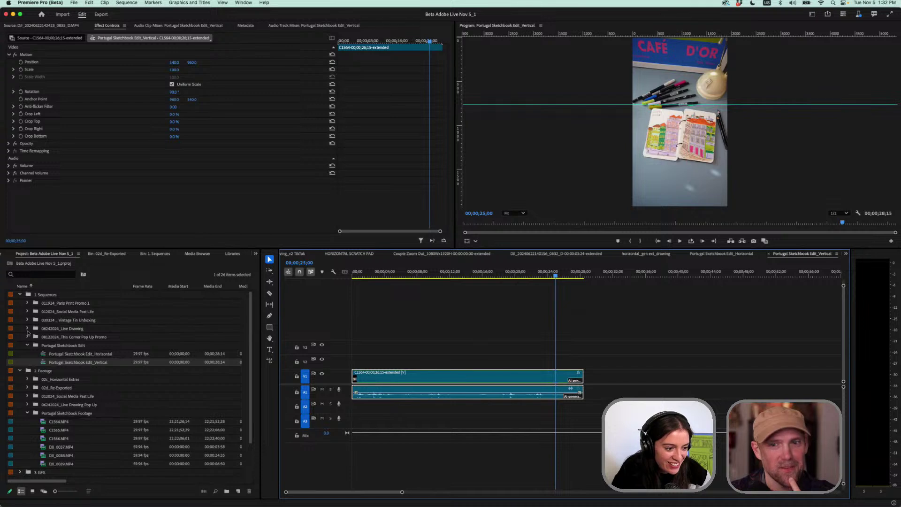
# Expand the 06242024_Live Drawing bin and scrub near the end of the Portugal Sketchbook Edit_Vertical sequence
pyautogui.scroll(-4, 29, 410)
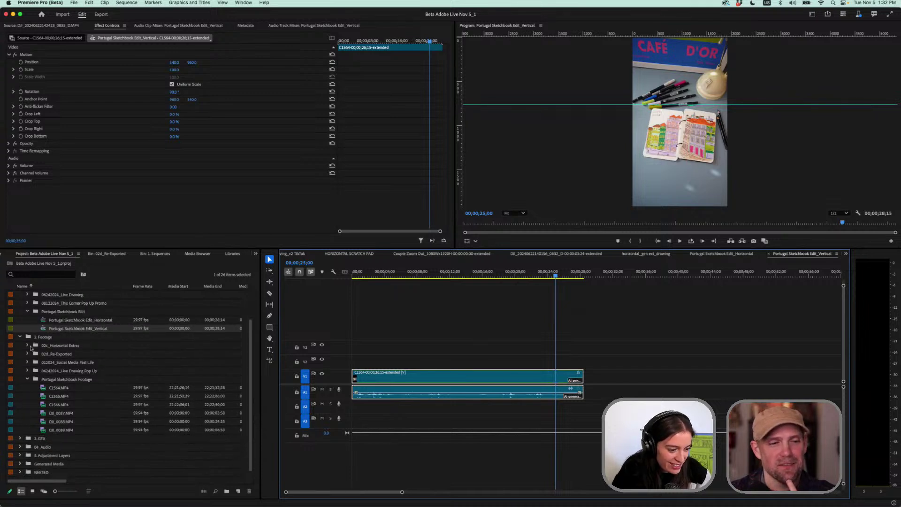
pyautogui.scroll(4, 32, 351)
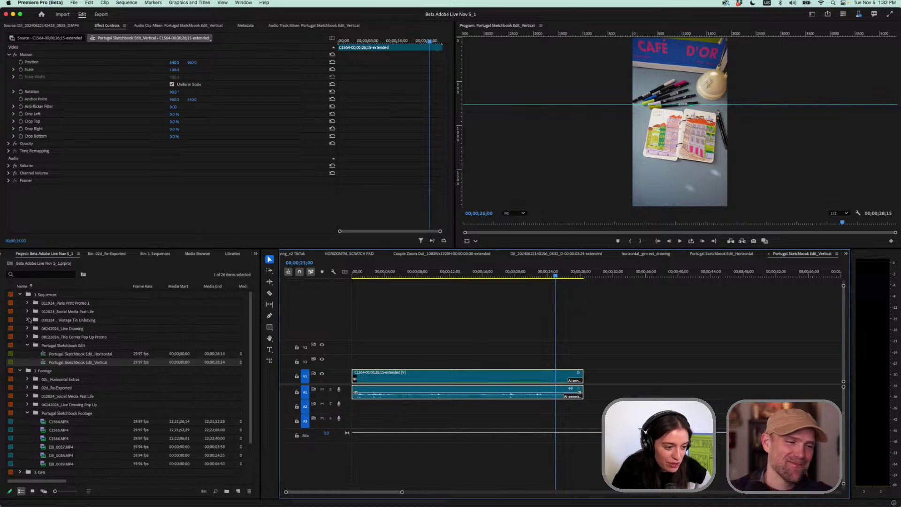
pyautogui.click(27, 328)
pyautogui.click(58, 371)
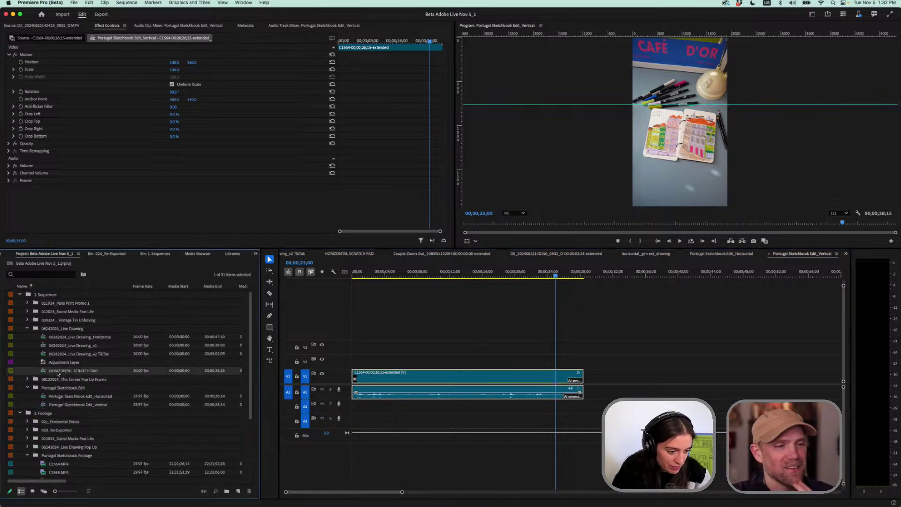
pyautogui.click(54, 397)
pyautogui.click(66, 396)
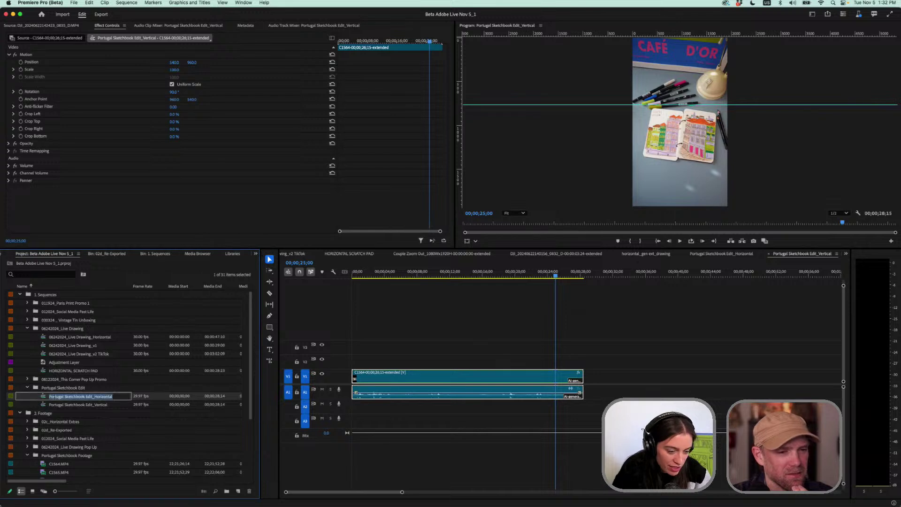
pyautogui.click(559, 272)
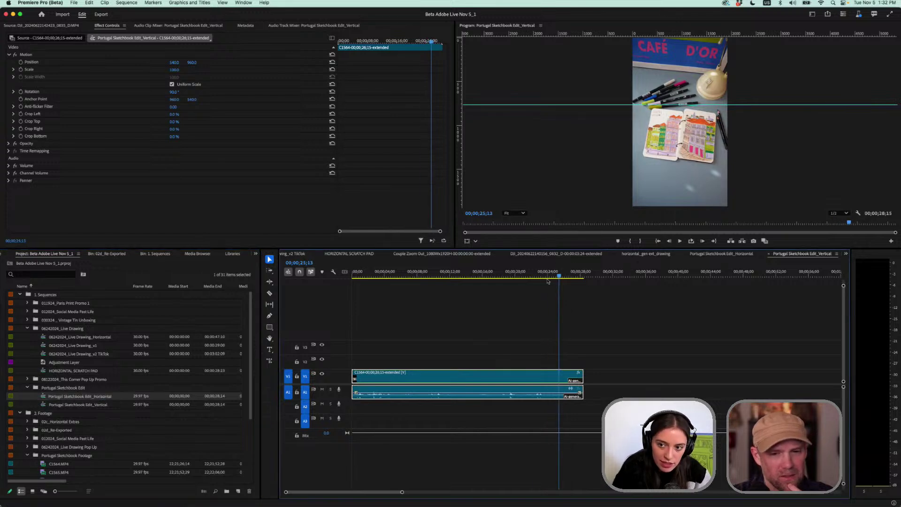
pyautogui.click(70, 406)
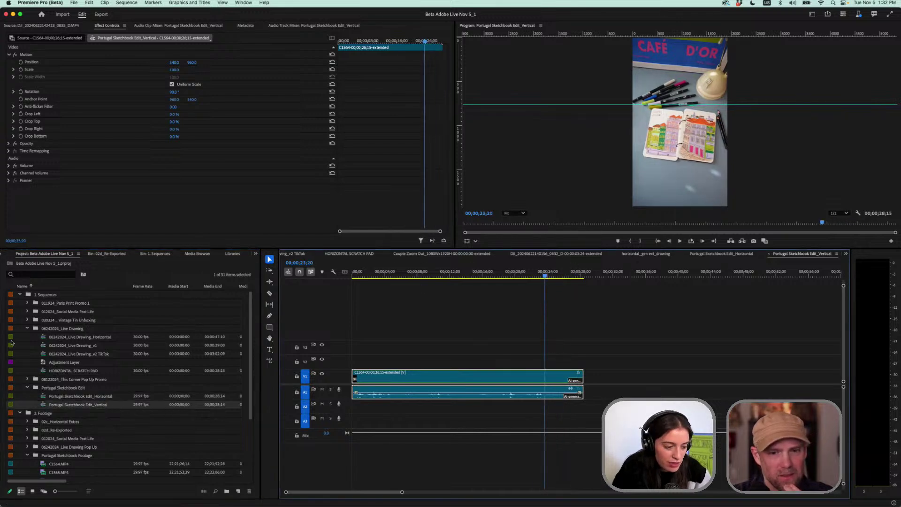
# Check the 06242024_Live Drawing_Selects and v2 TikTok sequences and bring up 06242024_Live Drawing_v1
pyautogui.click(27, 379)
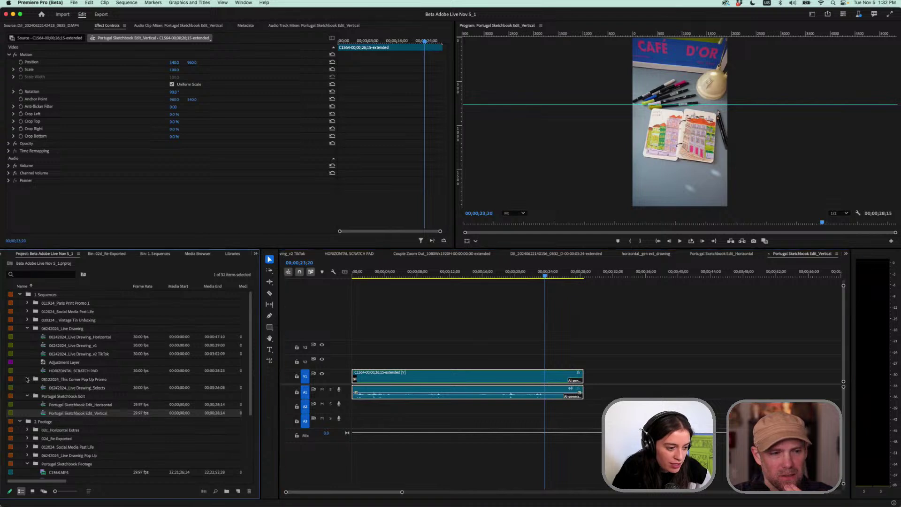
pyautogui.doubleClick(66, 388)
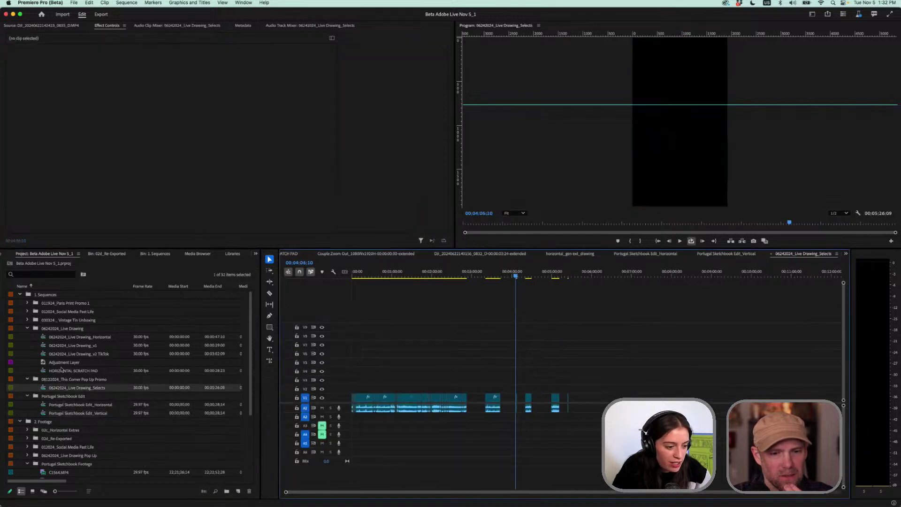
pyautogui.doubleClick(71, 353)
pyautogui.doubleClick(70, 345)
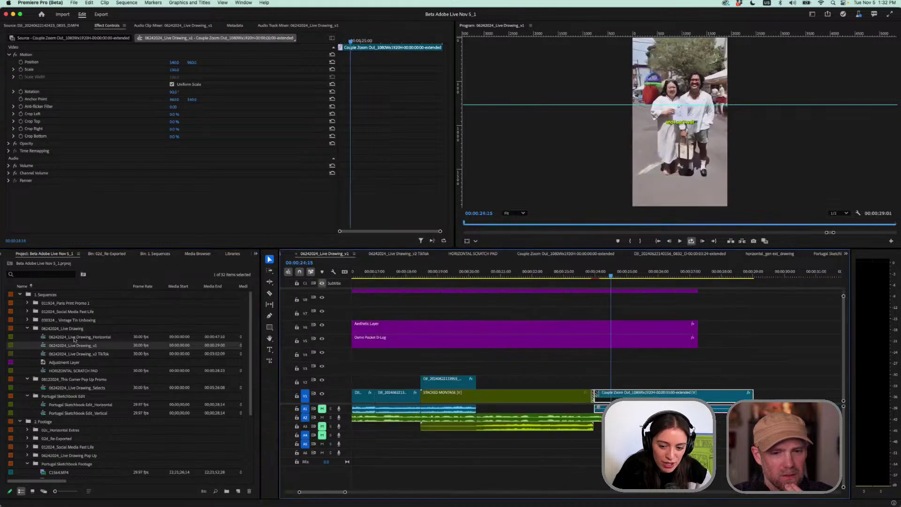
# Play and scrub the transition between the STACKED MONTAGE and Couple Zoom Out extended clips on V1
pyautogui.scroll(4, 604, 383)
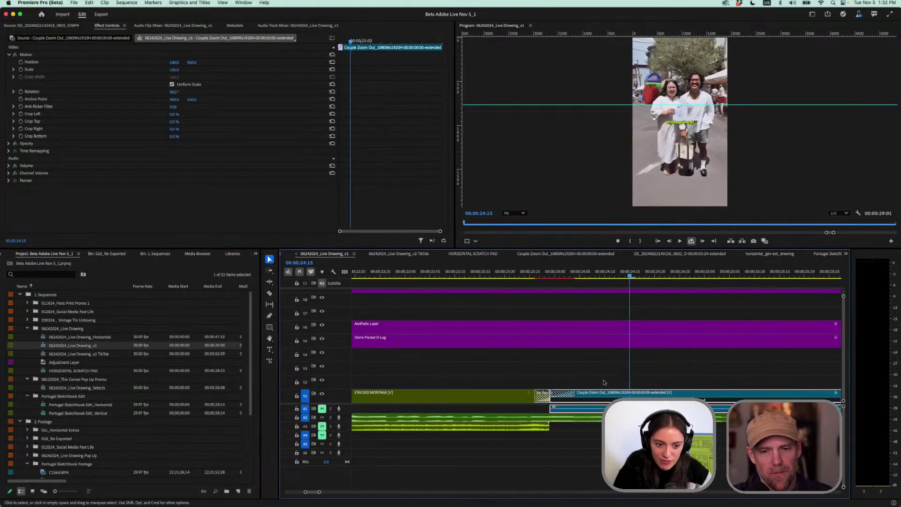
pyautogui.moveTo(548, 274); pyautogui.dragTo(644, 274)
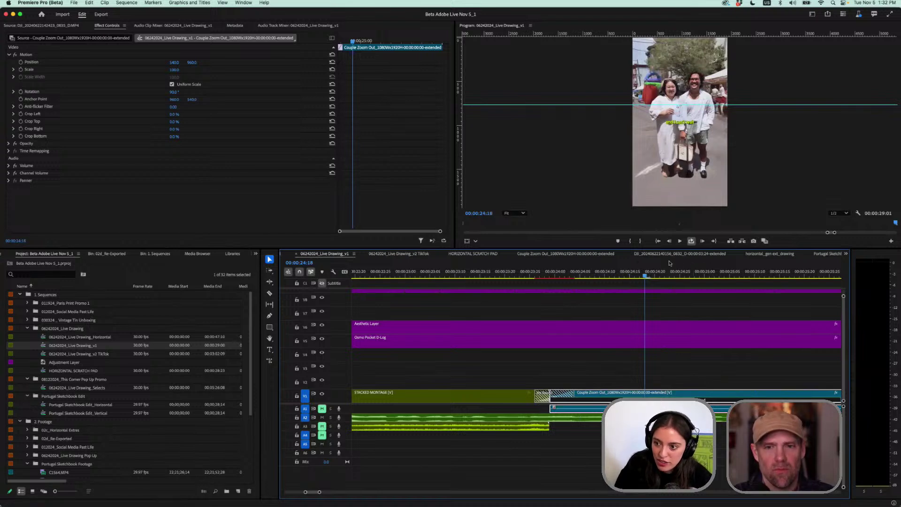
pyautogui.click(542, 274)
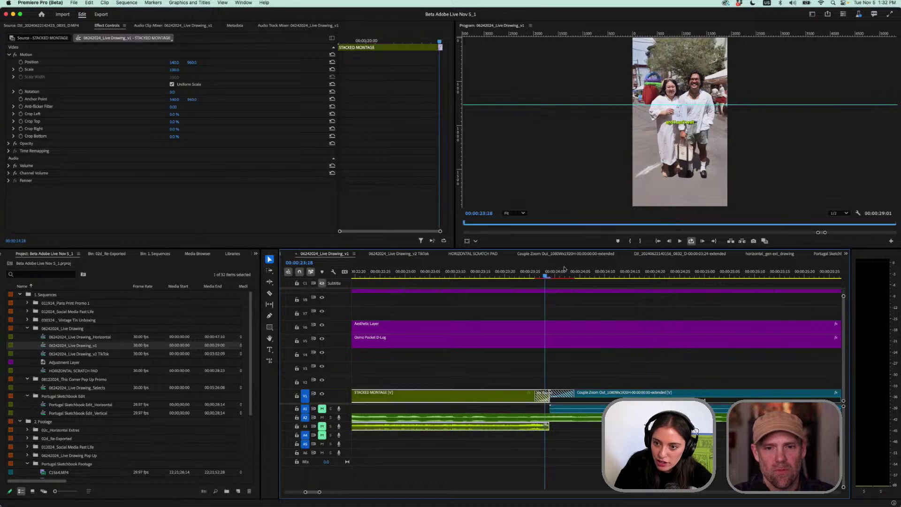
pyautogui.press('space')
pyautogui.moveTo(728, 275); pyautogui.dragTo(597, 274)
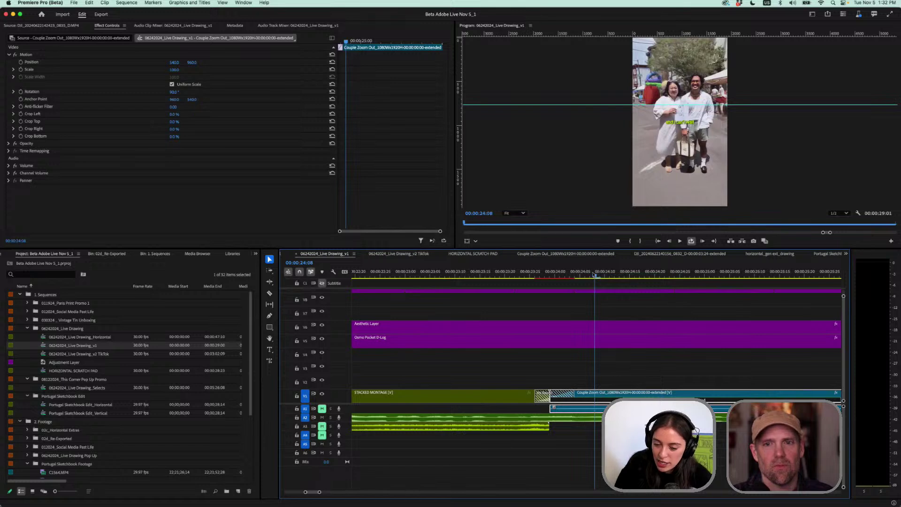
pyautogui.moveTo(598, 274); pyautogui.dragTo(575, 274)
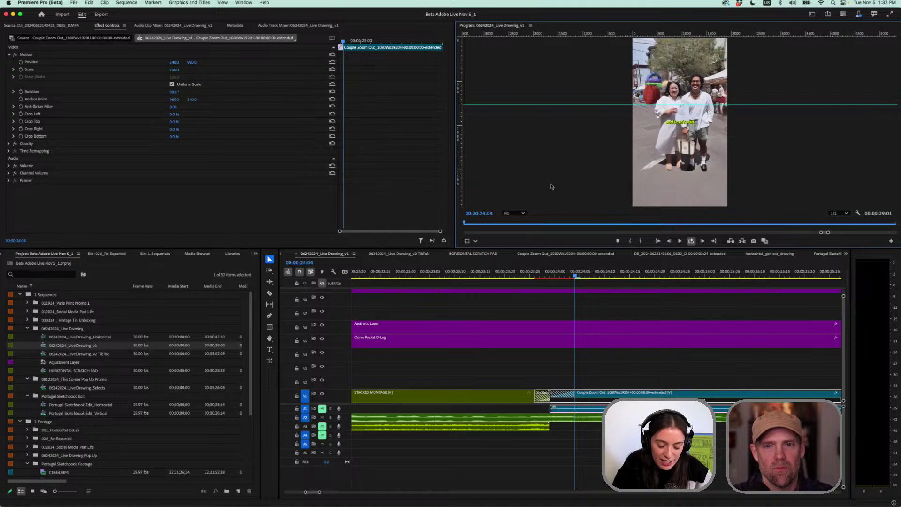
# Examine the transition into the Couple Zoom Out clip in an enlarged program view, and restore the normal layout
pyautogui.press('`')
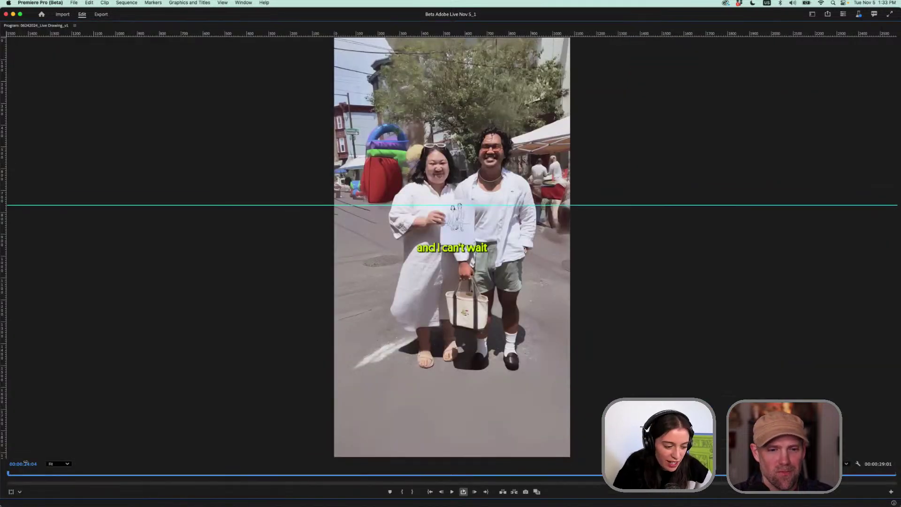
pyautogui.moveTo(21, 474); pyautogui.dragTo(55, 473)
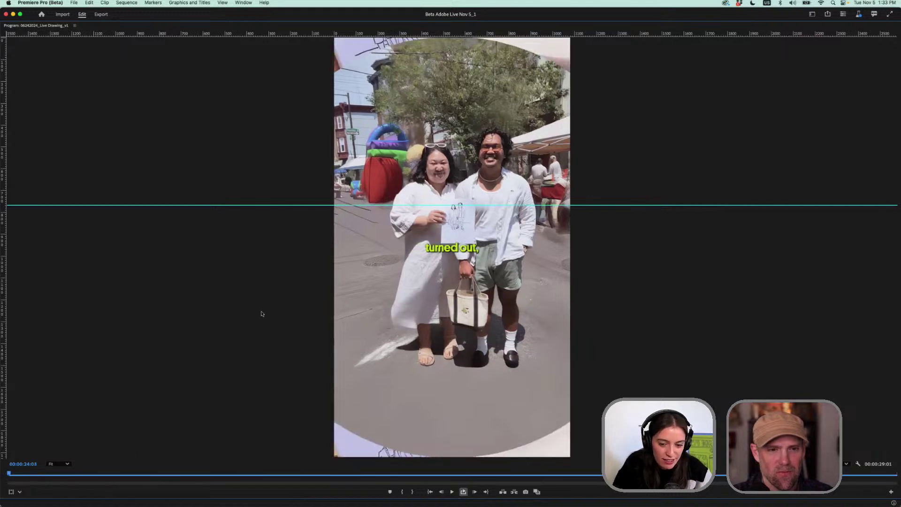
pyautogui.press('`')
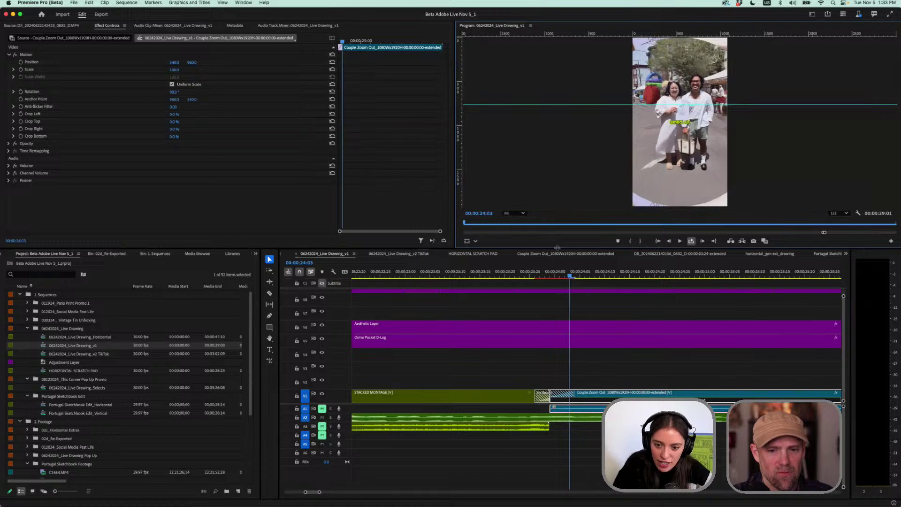
# Enlarge the program view and play the transition from STACKED MONTAGE into the Couple Zoom Out extended clip
pyautogui.moveTo(557, 247); pyautogui.dragTo(551, 358)
pyautogui.click(446, 378)
pyautogui.moveTo(444, 380); pyautogui.dragTo(555, 389)
pyautogui.press('space')
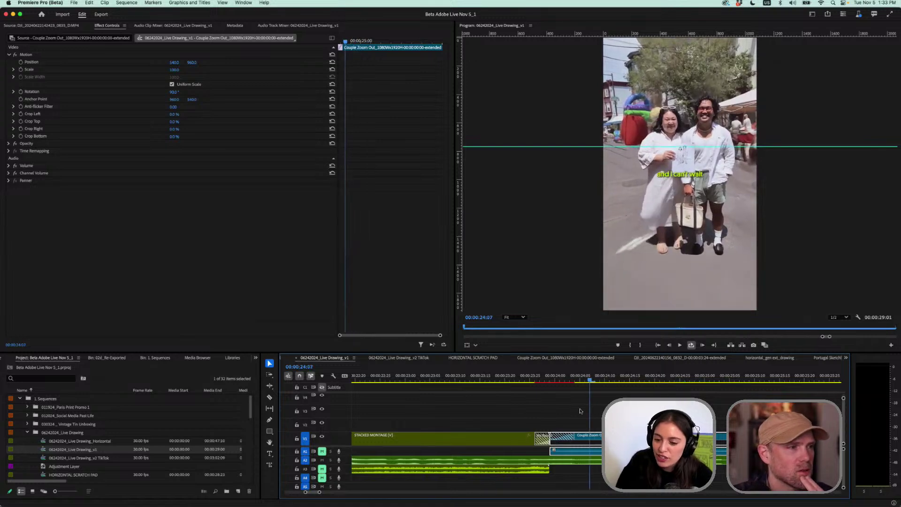
pyautogui.click(480, 379)
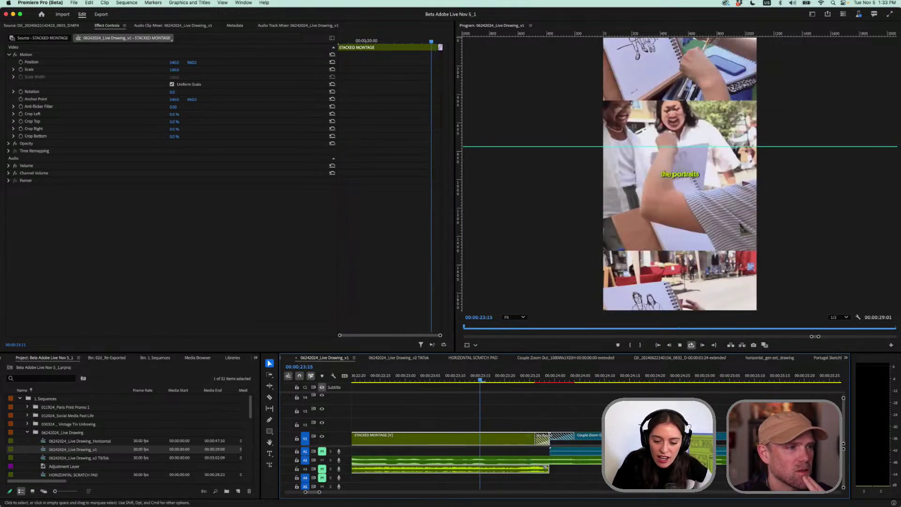
pyautogui.press('space')
# Play the end of 06242024_Live Drawing_v1 from about 00:00:22:28 in a maximized program view, and restore the normal layout
pyautogui.click(391, 378)
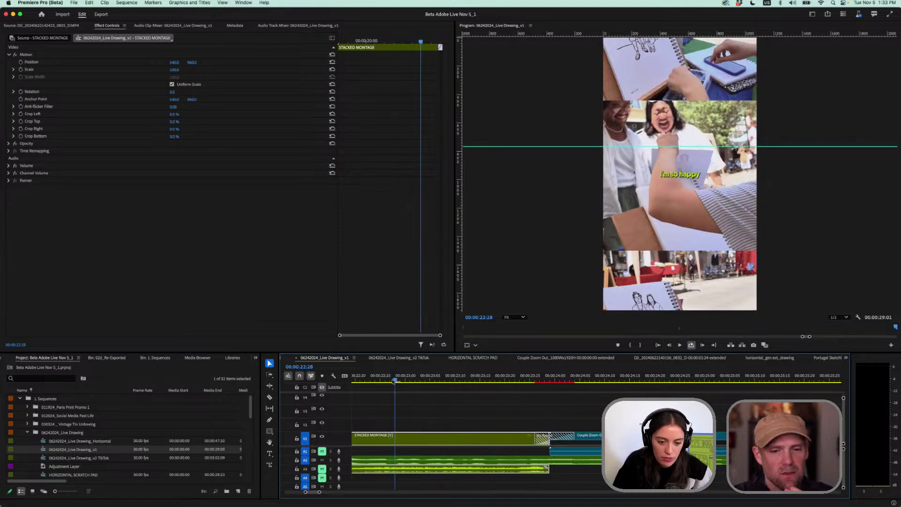
pyautogui.press('`')
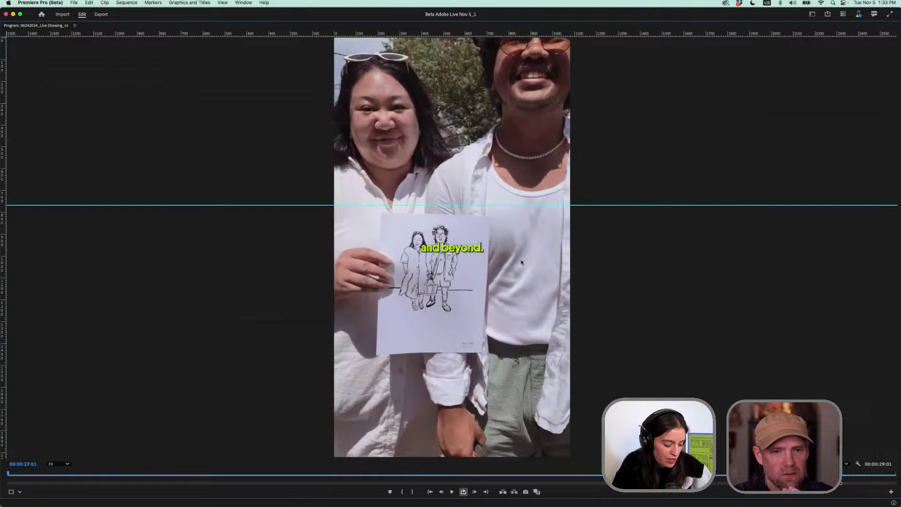
pyautogui.press('`')
pyautogui.scroll(-5, 461, 428)
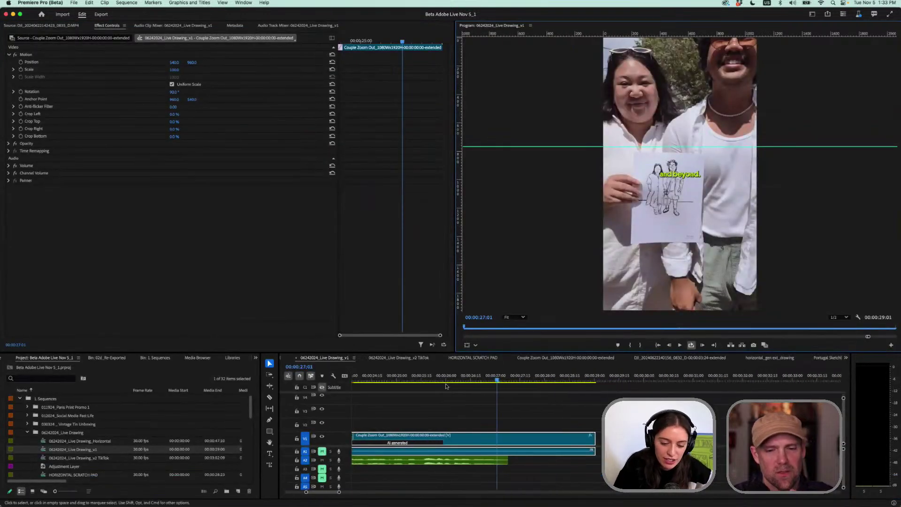
# Check the v2 TikTok sequence and scrub the start of the original clip in the Couple Zoom Out extended sequence
pyautogui.click(388, 358)
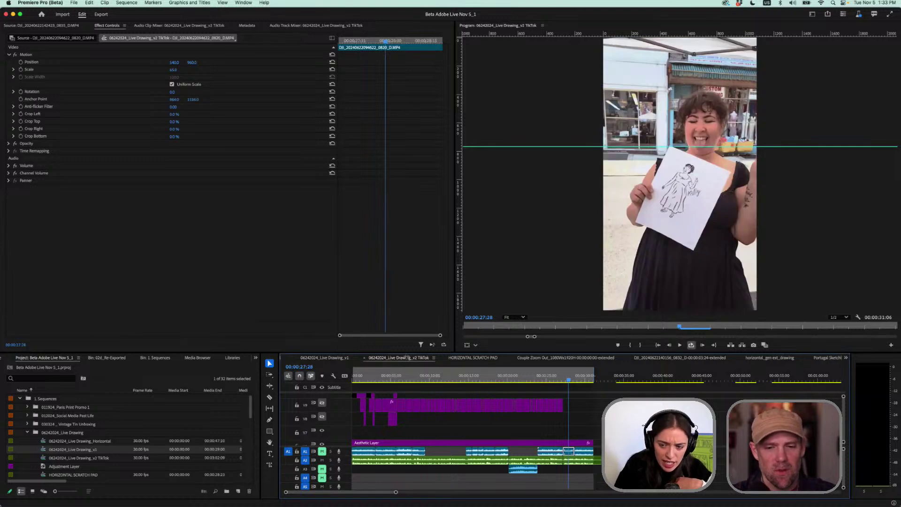
pyautogui.click(566, 357)
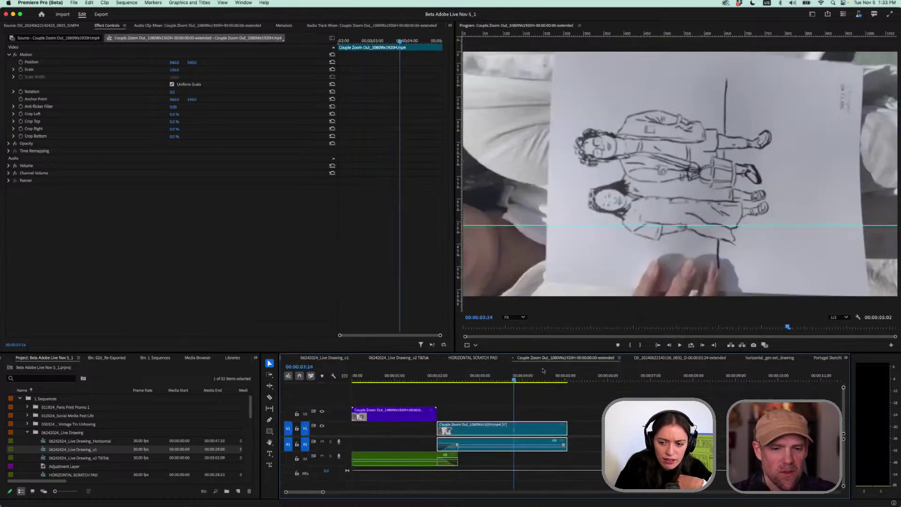
pyautogui.moveTo(433, 379); pyautogui.dragTo(445, 380)
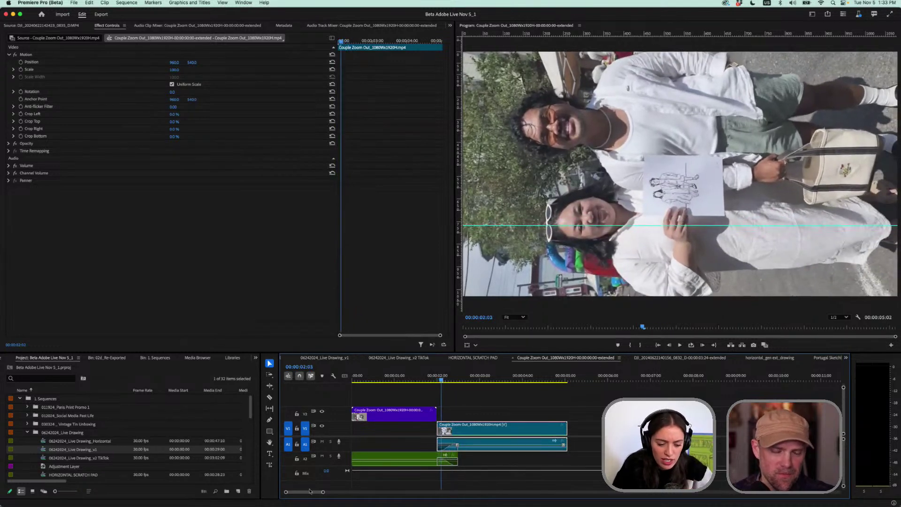
# Bring up Portugal Sketchbook Edit_Horizontal and scrub the opening of its extended clip, ending at the sequence start
pyautogui.click(788, 358)
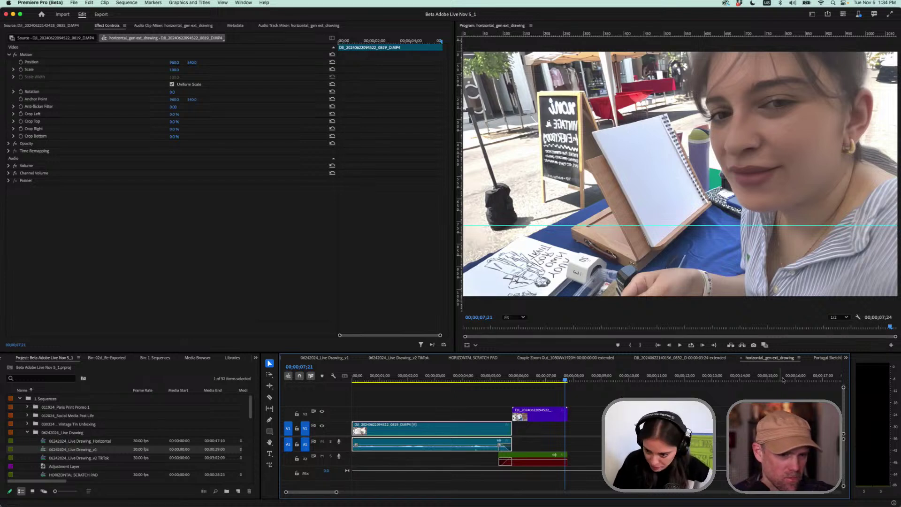
pyautogui.click(846, 357)
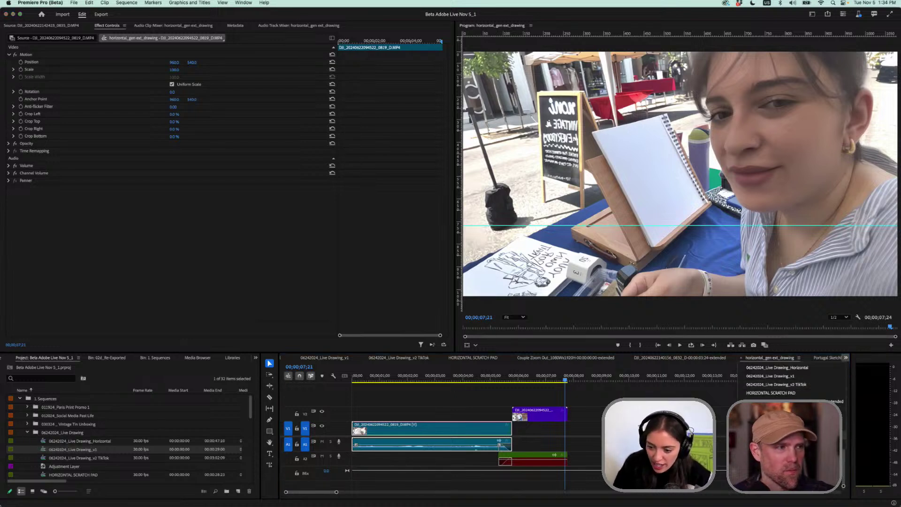
pyautogui.click(773, 427)
pyautogui.press('-')
pyautogui.press('-')
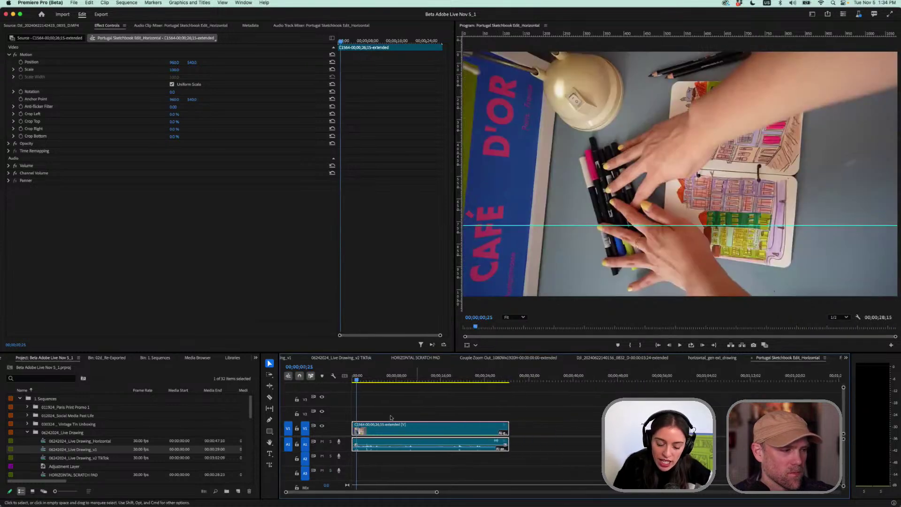
pyautogui.click(371, 375)
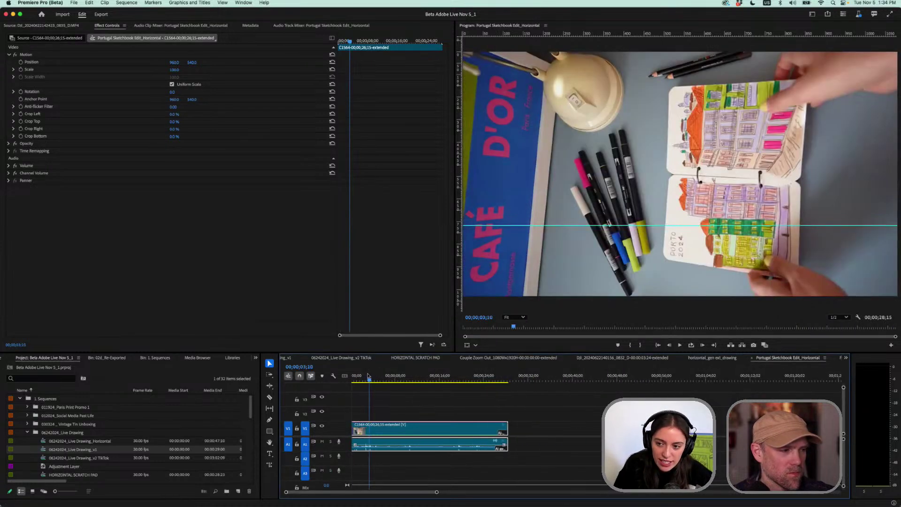
pyautogui.moveTo(368, 376); pyautogui.dragTo(335, 375)
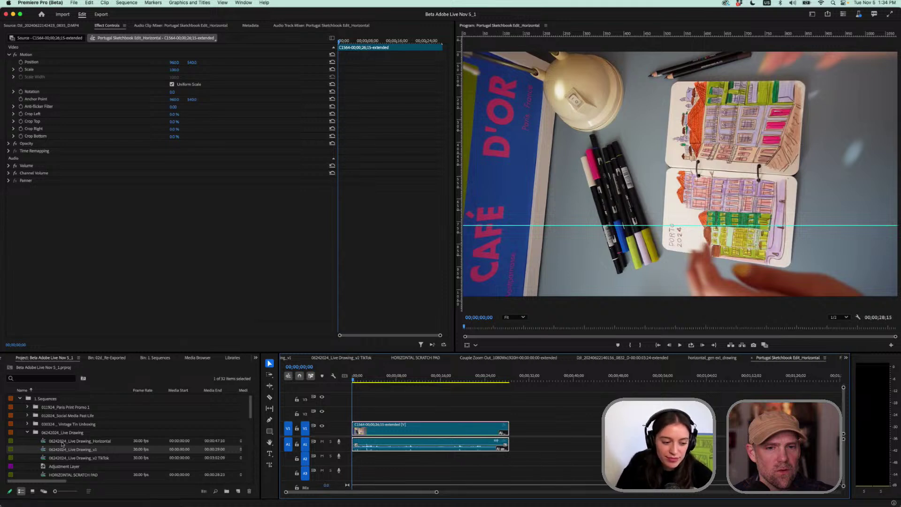
# Collapse the 06242024_Live Drawing bin and examine the junction between original and generated clips in horizontal_gen ext_drawing
pyautogui.click(27, 432)
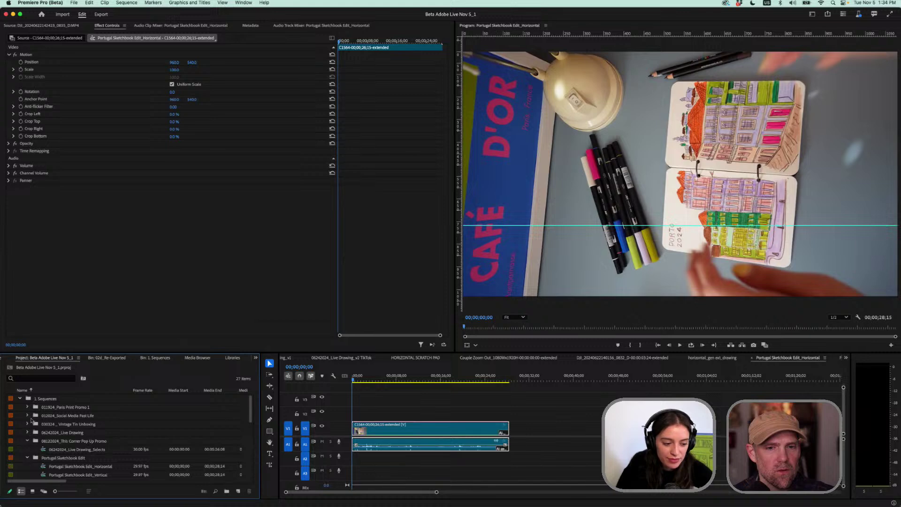
pyautogui.click(722, 358)
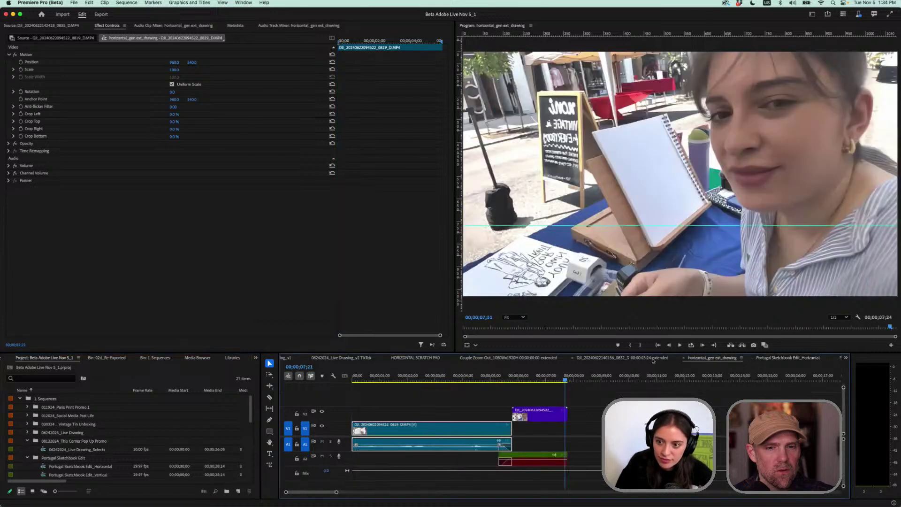
pyautogui.click(519, 378)
pyautogui.moveTo(519, 377); pyautogui.dragTo(513, 377)
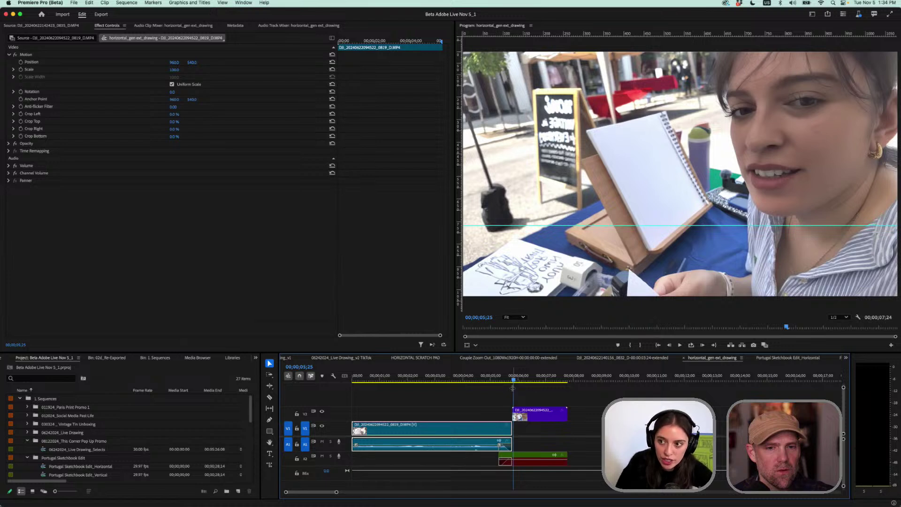
pyautogui.click(503, 378)
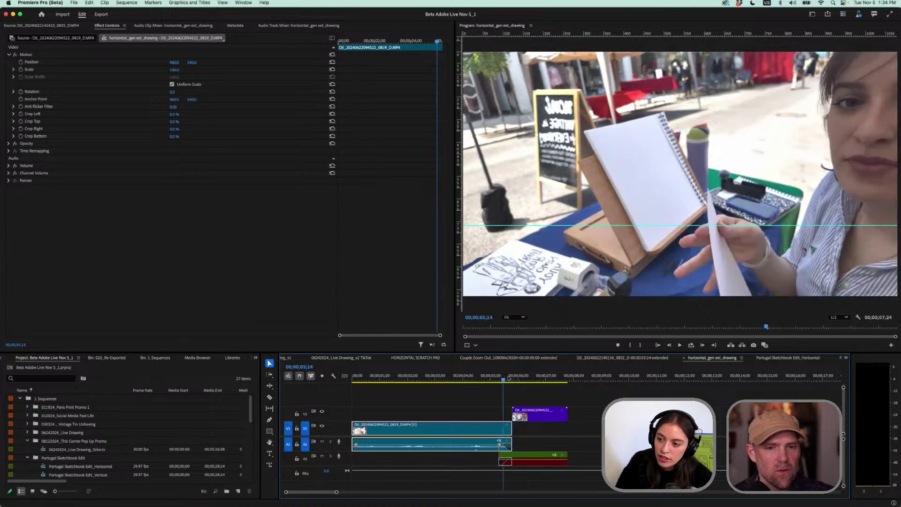
pyautogui.click(509, 378)
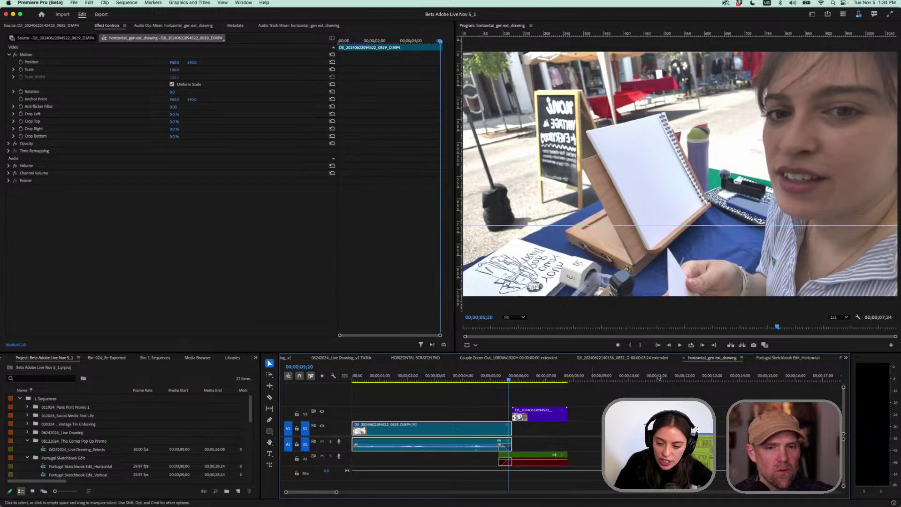
# Reveal the horizontal_gen ext_drawing sequence in its project bin and return the playhead to the sequence start
pyautogui.rightClick(728, 360)
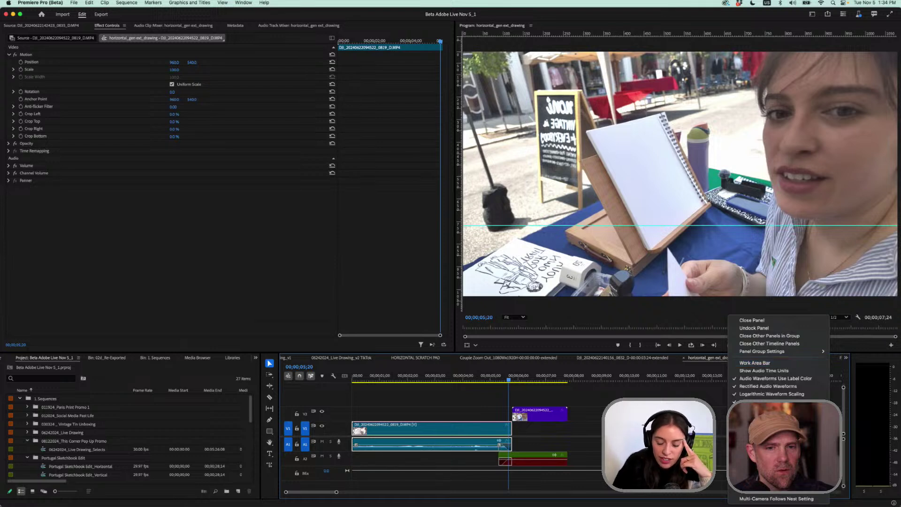
pyautogui.click(765, 470)
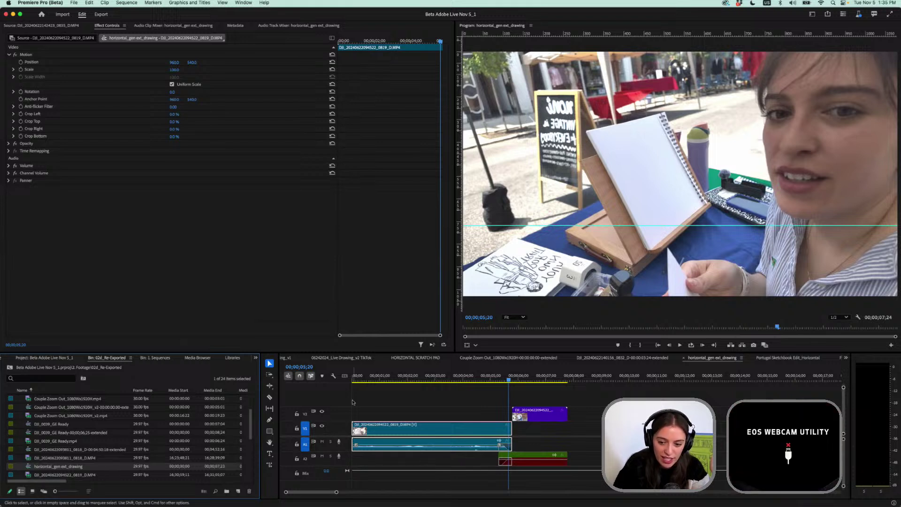
pyautogui.click(406, 364)
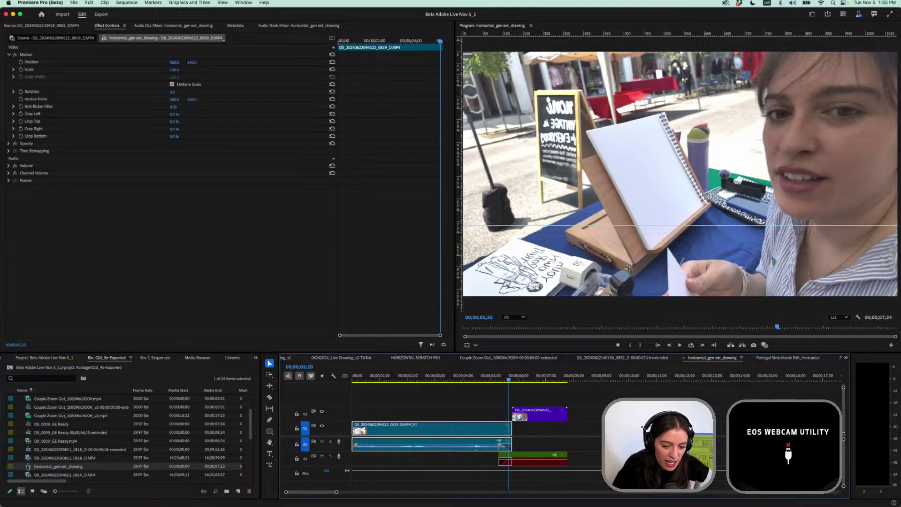
pyautogui.moveTo(393, 377); pyautogui.dragTo(342, 381)
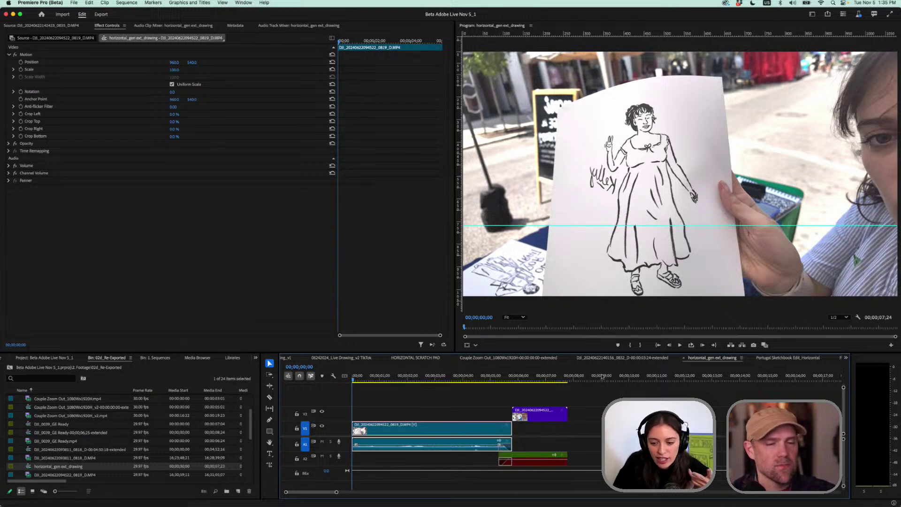
# Check the DJI and Couple Zoom Out extended sequences, and scrub the AI-generated portion of the clip in HORIZONTAL SCRATCH PAD
pyautogui.click(654, 359)
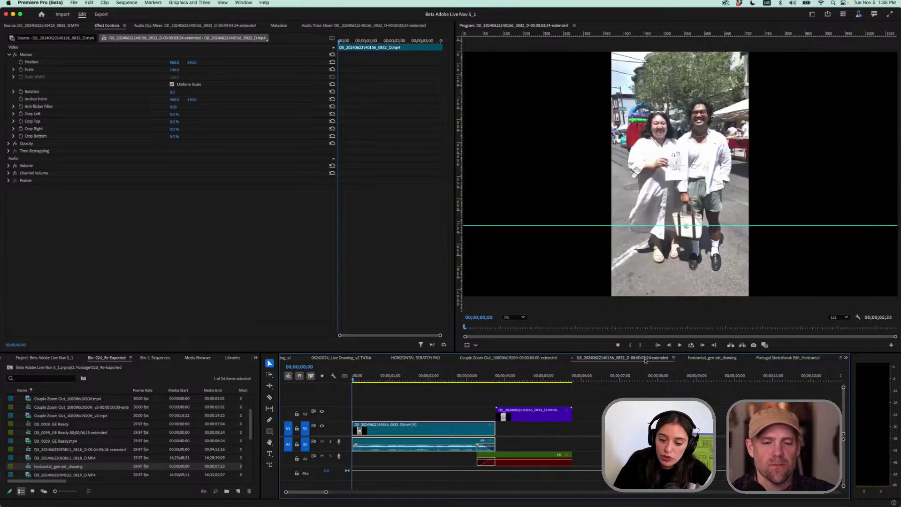
pyautogui.click(489, 358)
pyautogui.click(412, 358)
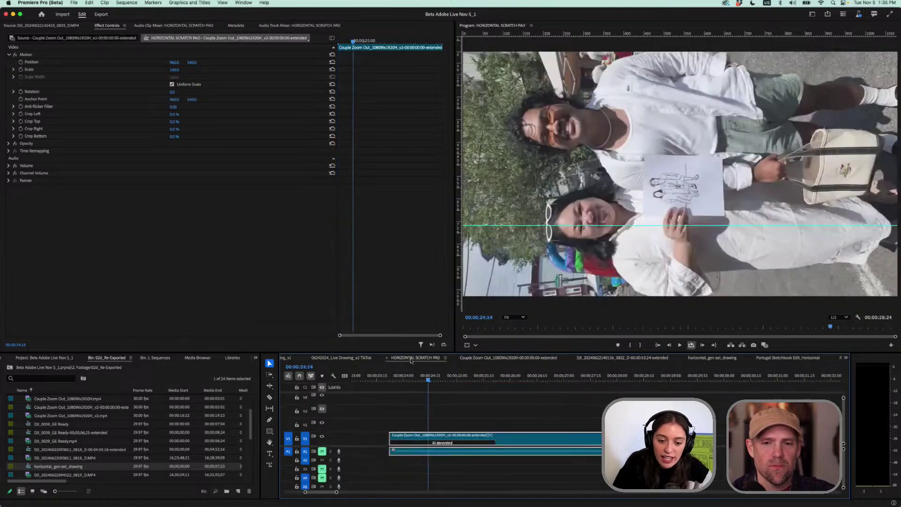
pyautogui.moveTo(408, 384); pyautogui.dragTo(465, 379)
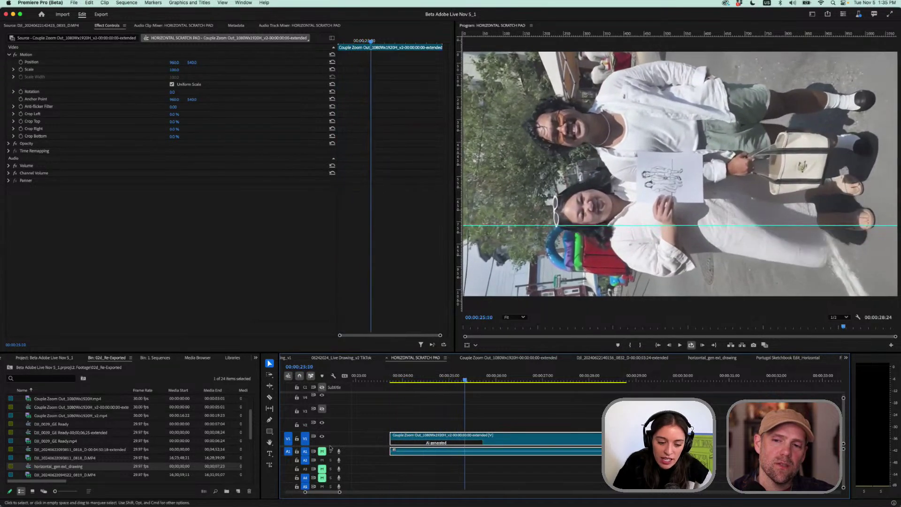
# Try to lengthen the end of the Couple Zoom Out v2 extended clip with the Generative Extend tool
pyautogui.click(269, 465)
pyautogui.moveTo(626, 439)
pyautogui.mouseDown()
pyautogui.moveTo(655, 438)
pyautogui.moveTo(635, 439)
pyautogui.mouseUp()
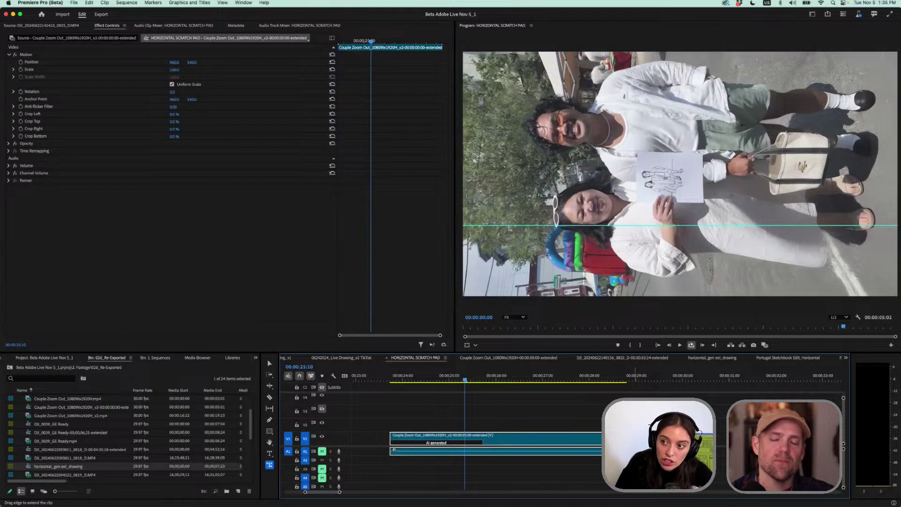
pyautogui.moveTo(635, 439); pyautogui.dragTo(634, 439)
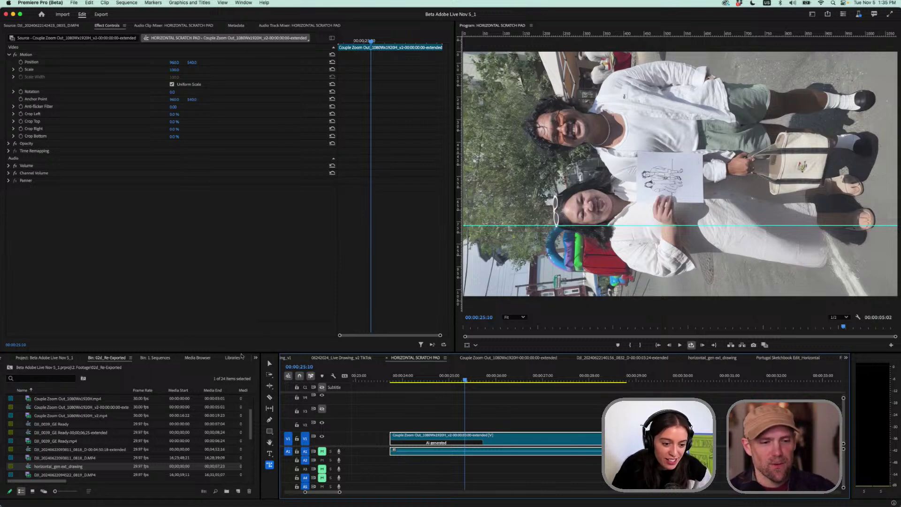
# Enlarge the project and timeline area, go up to the 2. Footage bin and collapse 02d_Re-Exported
pyautogui.moveTo(263, 352); pyautogui.dragTo(275, 238)
pyautogui.scroll(2, 139, 350)
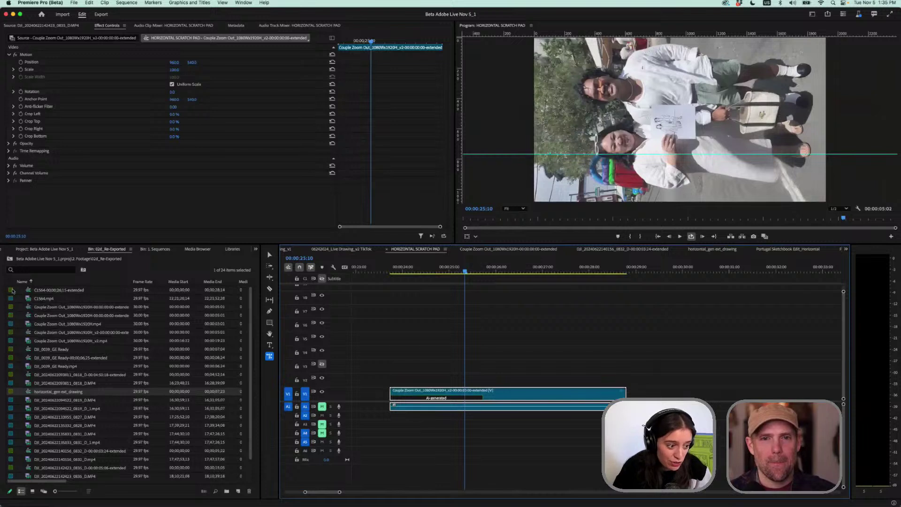
pyautogui.click(10, 259)
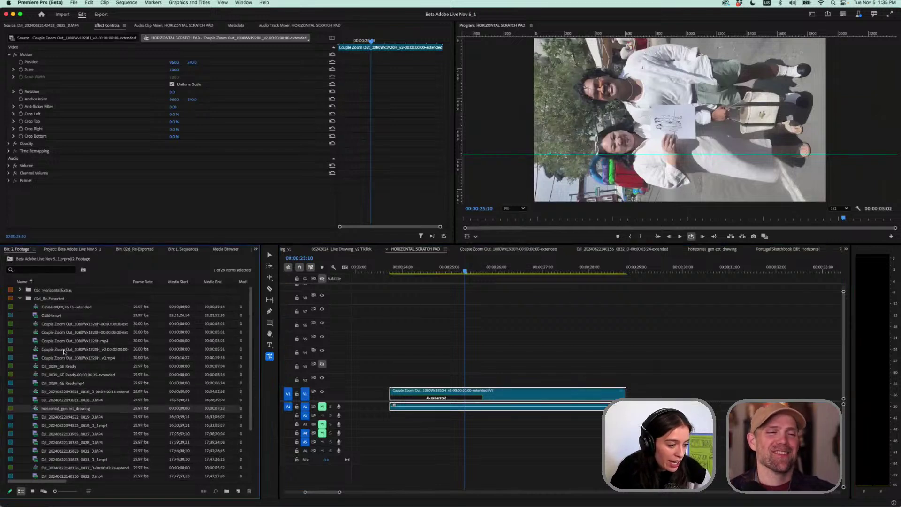
pyautogui.click(19, 299)
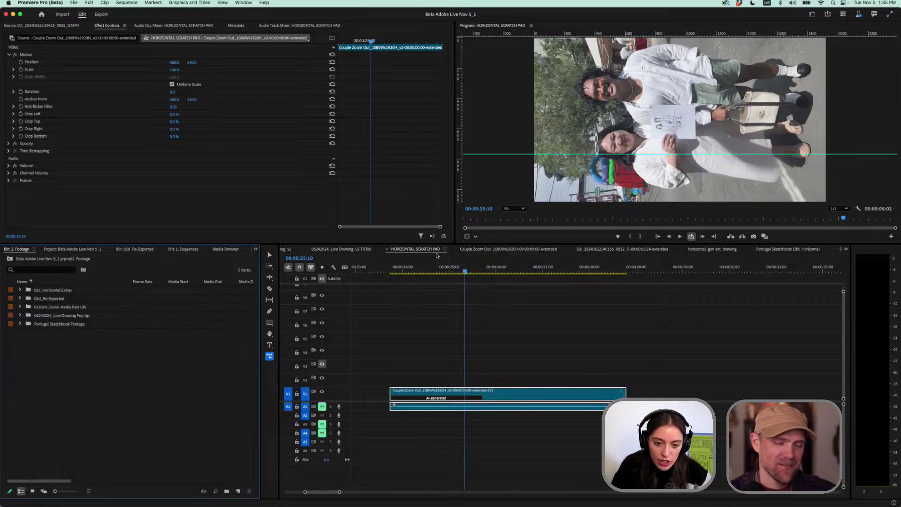
# Close the HORIZONTAL SCRATCH PAD sequence, check 06242024_Live Drawing_v2 TikTok around 00:00:27:11 and close it too
pyautogui.click(444, 250)
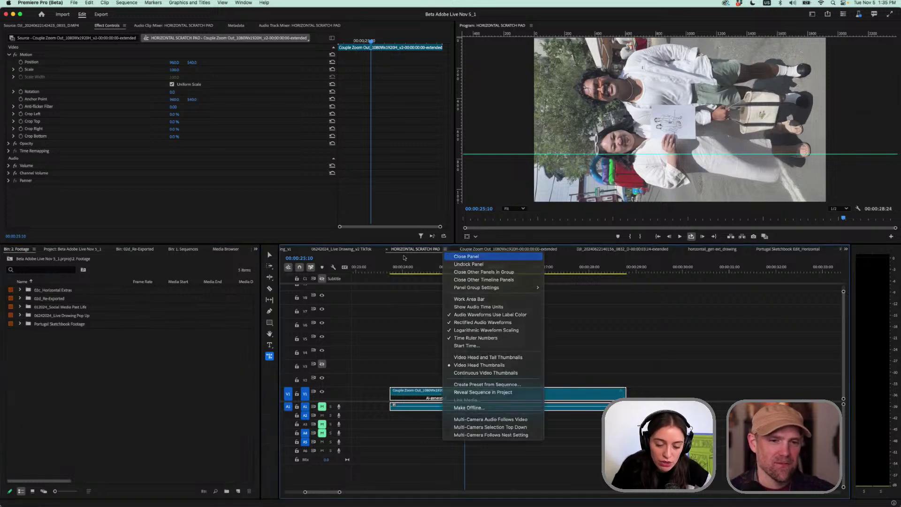
pyautogui.click(451, 257)
pyautogui.click(341, 250)
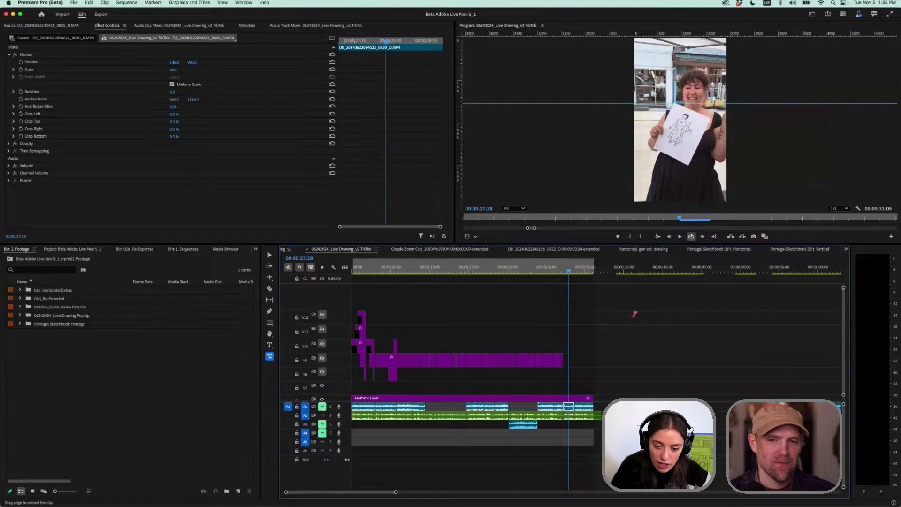
pyautogui.click(566, 269)
pyautogui.click(567, 269)
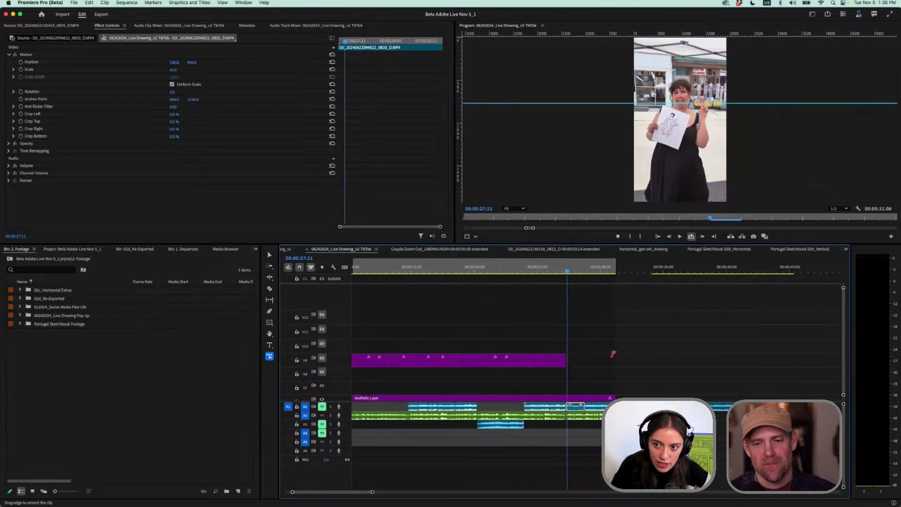
pyautogui.press('=')
pyautogui.click(378, 250)
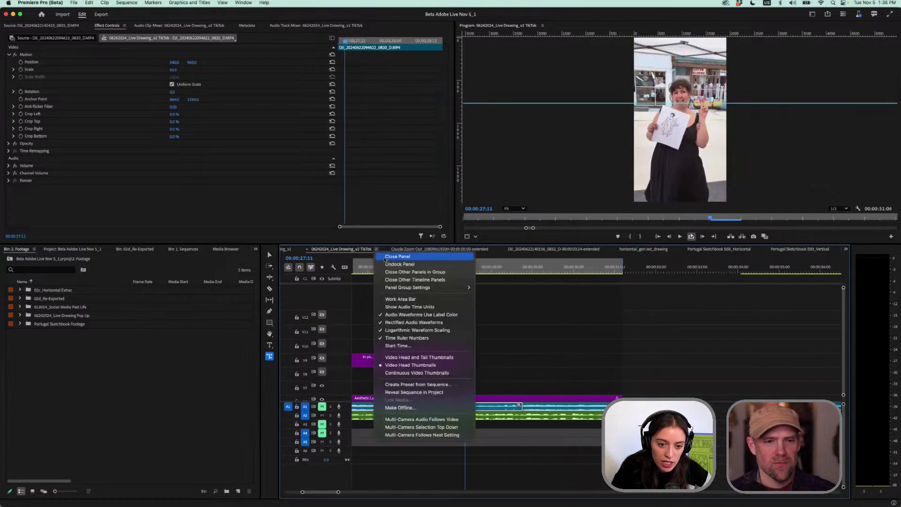
pyautogui.click(397, 256)
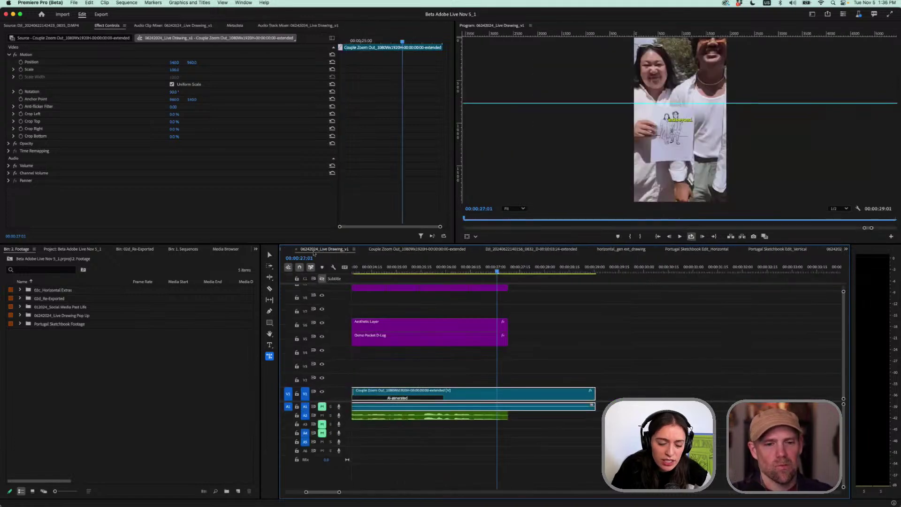
# Close the 06242024_Live Drawing_v1 sequence and bring up the Portugal Sketchbook Edit_Vertical sequence
pyautogui.click(353, 250)
pyautogui.click(371, 256)
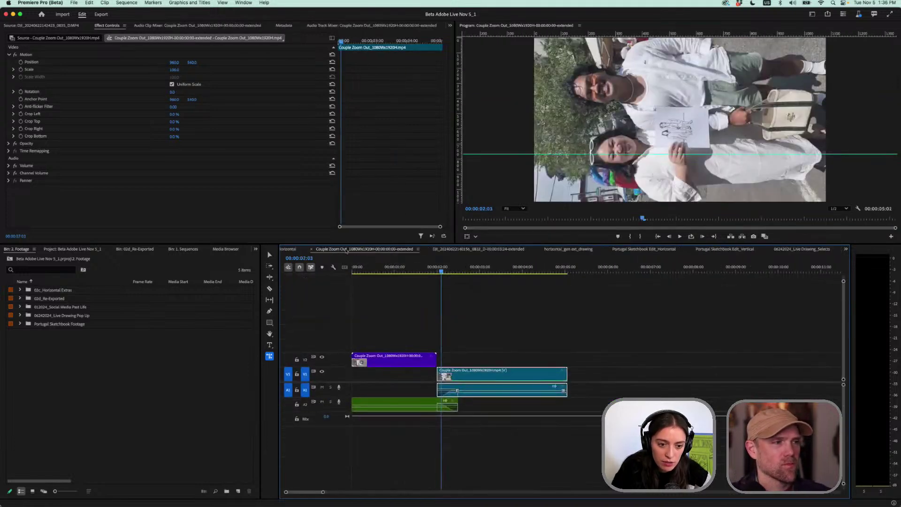
pyautogui.click(803, 250)
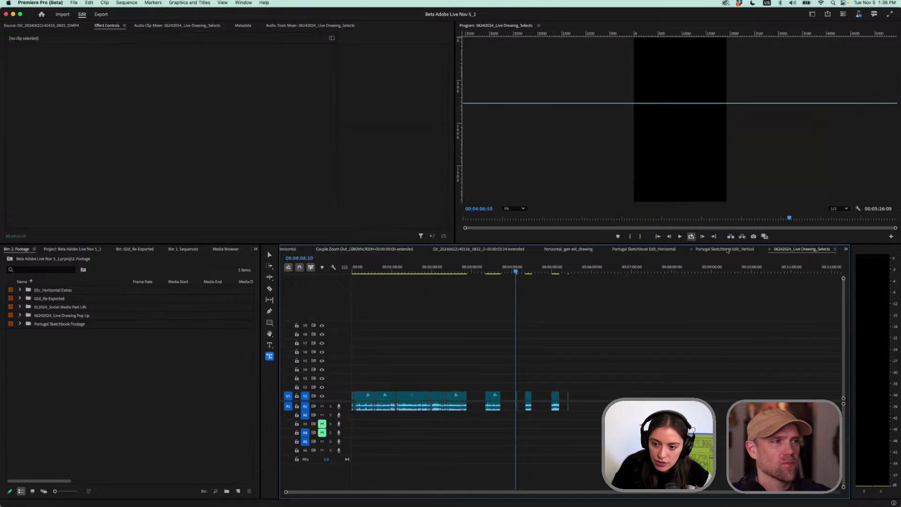
pyautogui.click(727, 250)
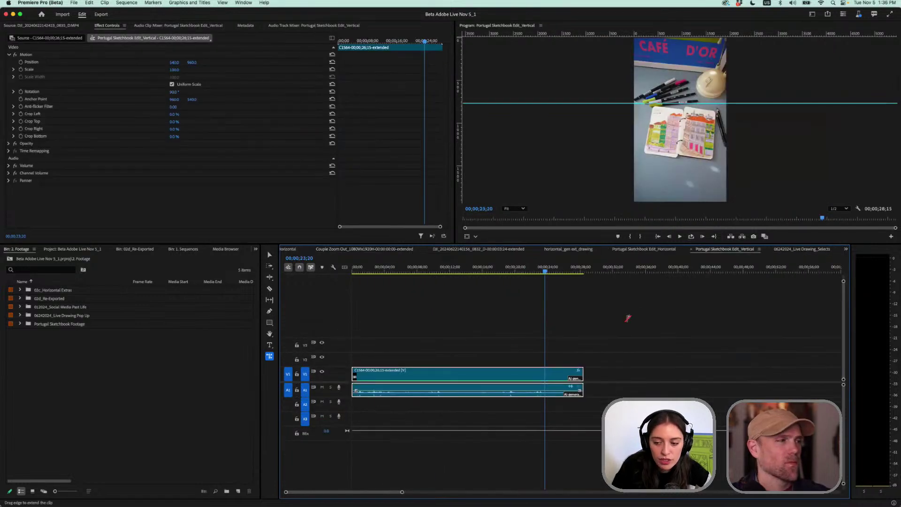
# Switch to the Selection tool and scrub the Portugal Sketchbook Edit_Vertical sequence back to about 00;00;20;20
pyautogui.press('=')
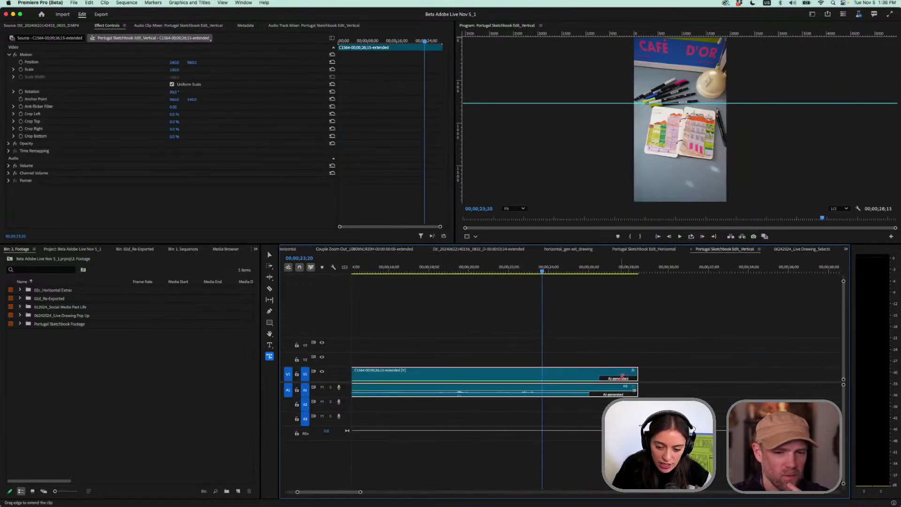
pyautogui.press('v')
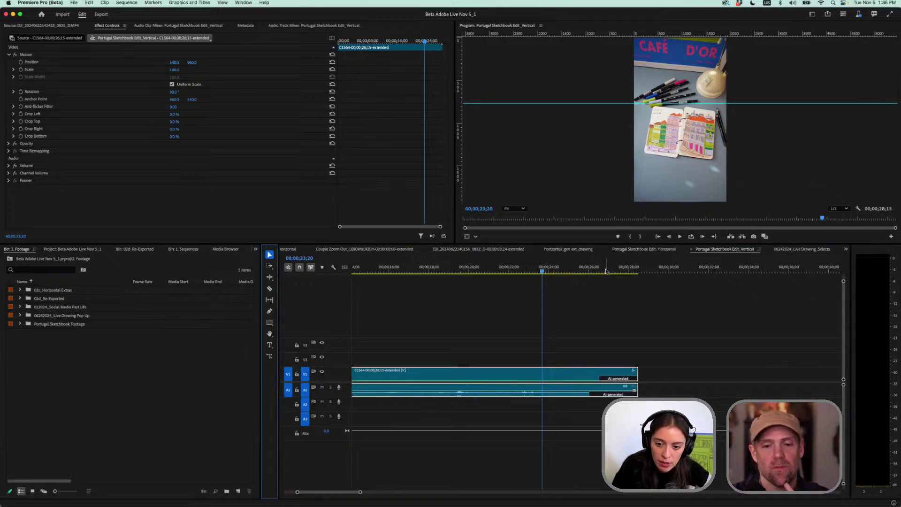
pyautogui.moveTo(608, 270); pyautogui.dragTo(482, 270)
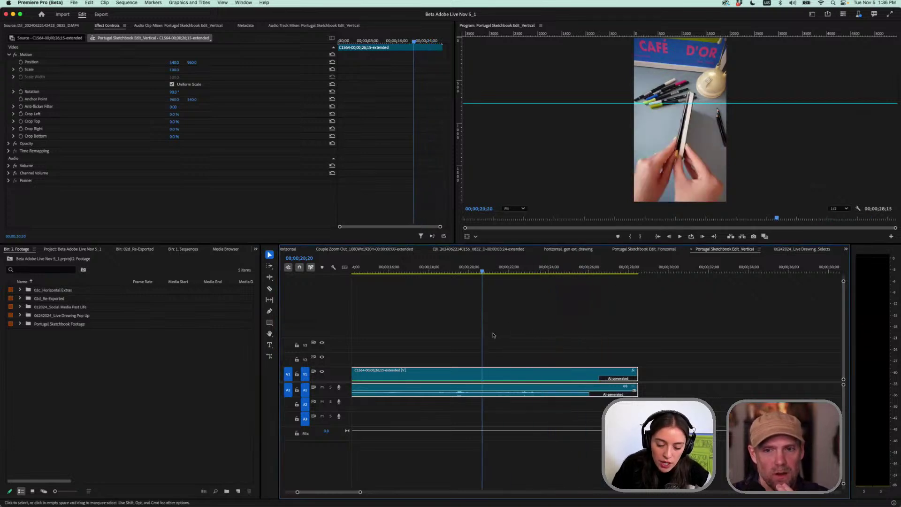
# Play Portugal Sketchbook Edit_Vertical from its start into the AI-generated ending of the C1564 extended clip
pyautogui.press('Home')
pyautogui.press('\\')
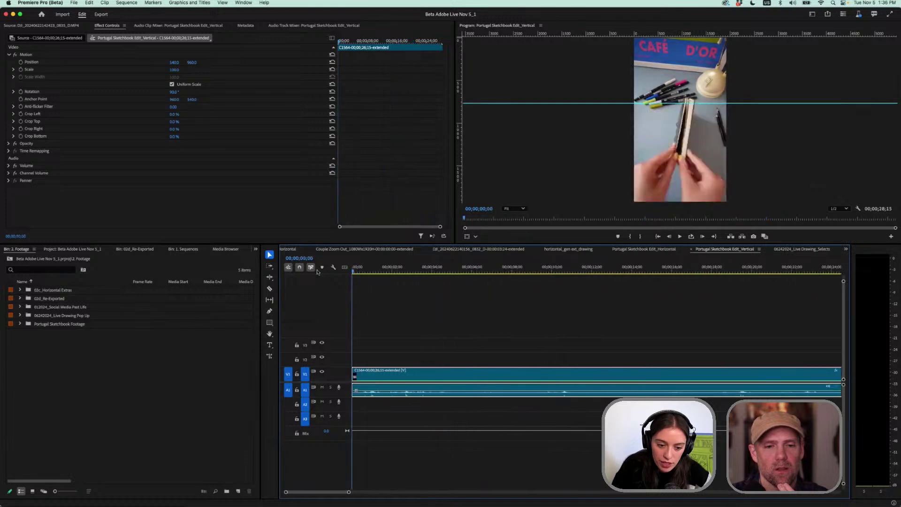
pyautogui.press('-')
pyautogui.press('-')
pyautogui.press('-')
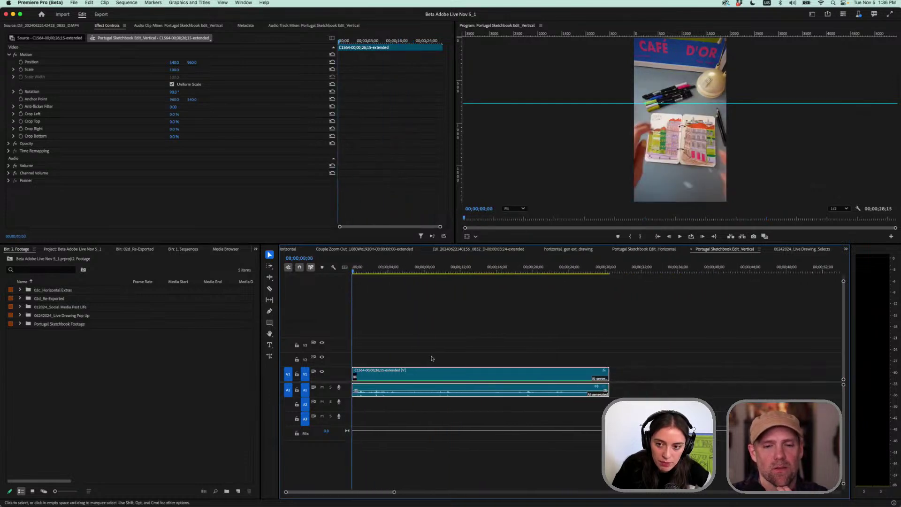
pyautogui.press('space')
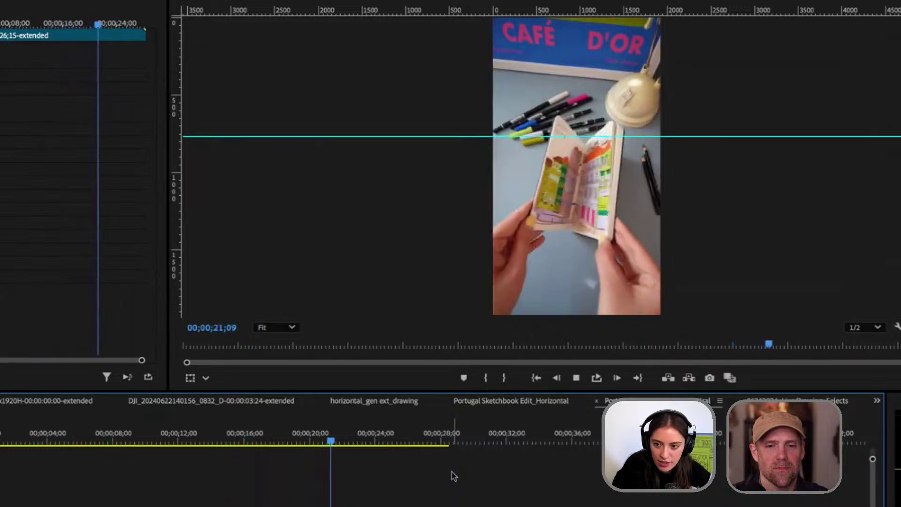
pyautogui.press('space')
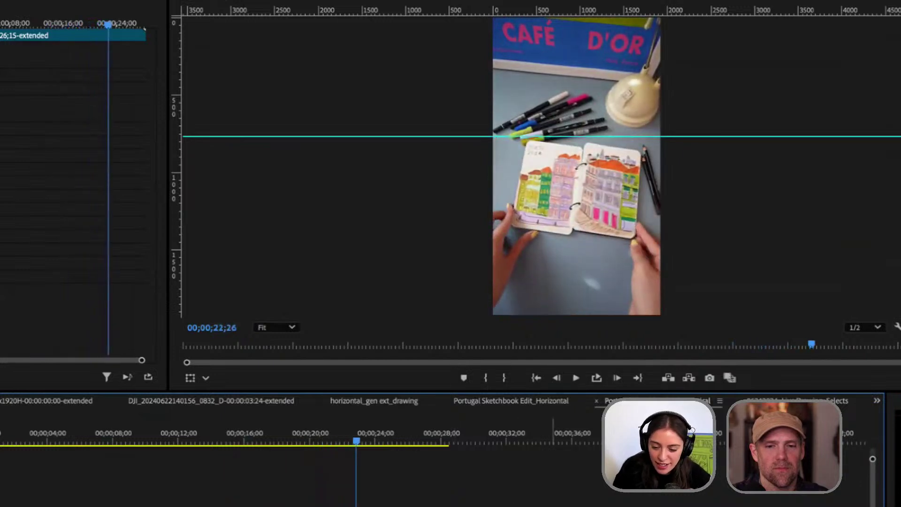
pyautogui.press('space')
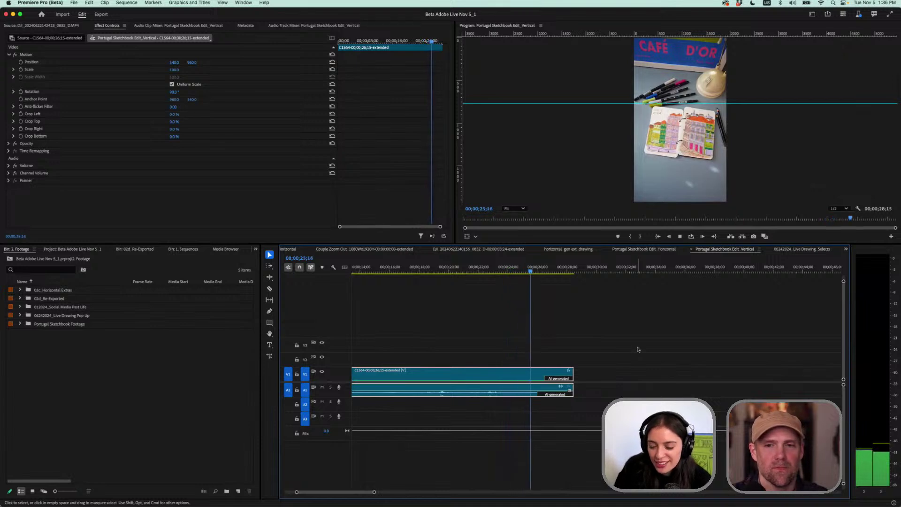
pyautogui.press('space')
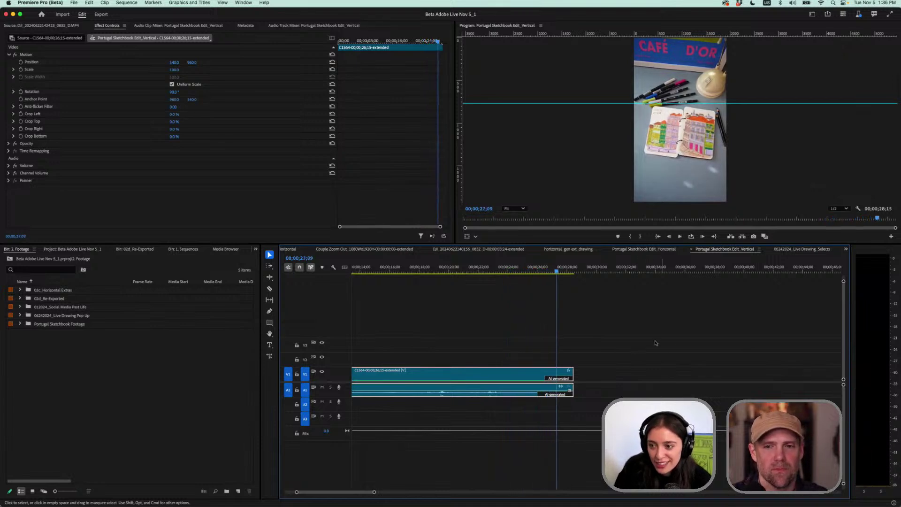
# Examine the extended ending and the opening frames of the vertical sketchbook clip in a maximized Program Monitor, and restore the layout
pyautogui.scroll(2, 535, 350)
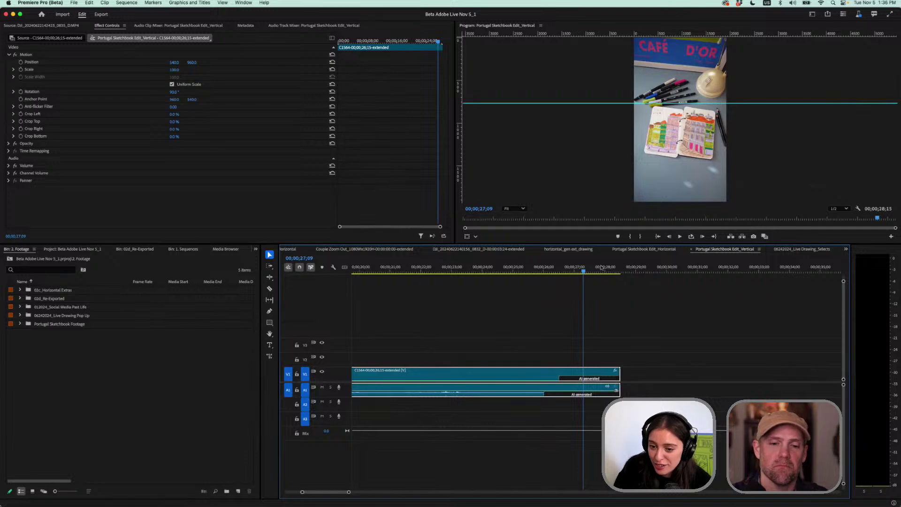
pyautogui.moveTo(602, 268); pyautogui.dragTo(513, 269)
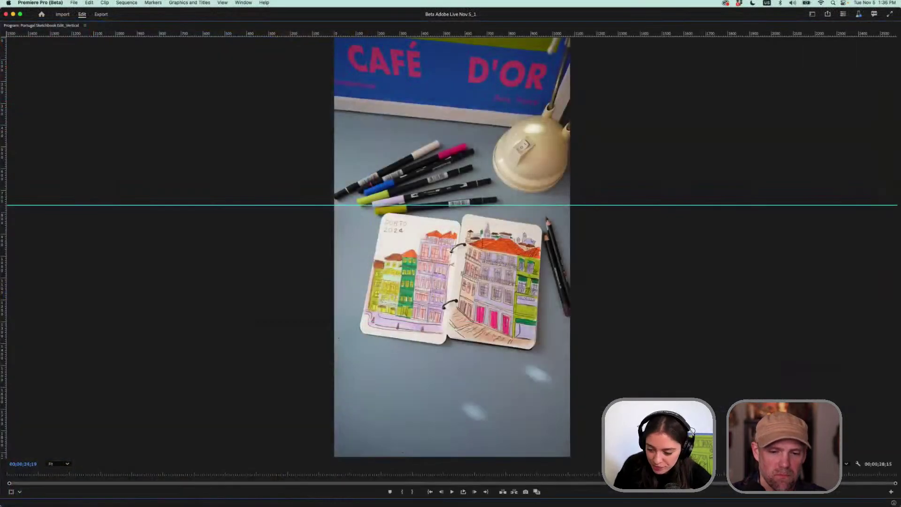
pyautogui.press('Left')
pyautogui.press('Left')
pyautogui.press('Left')
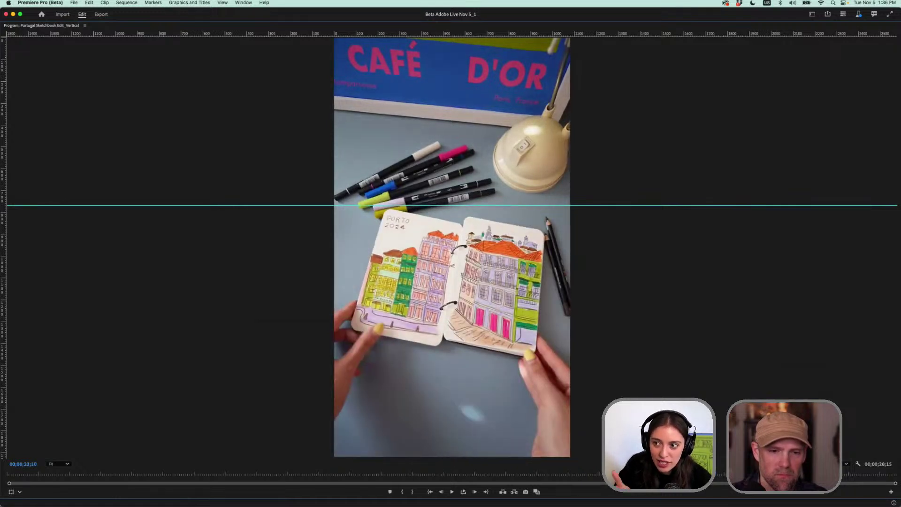
pyautogui.press('space')
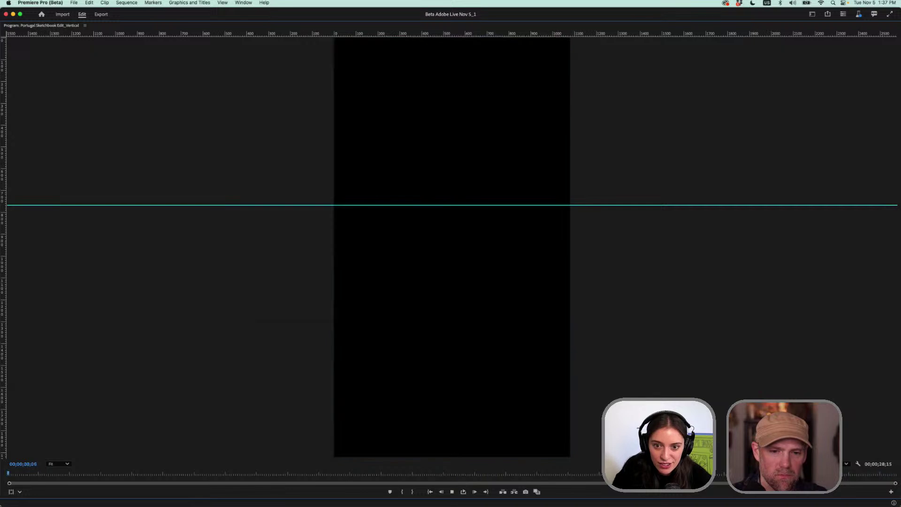
pyautogui.press('space')
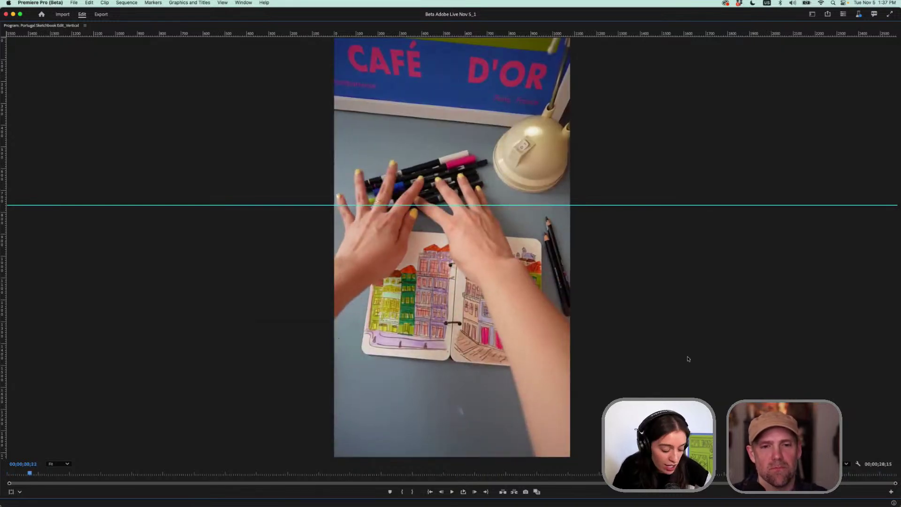
pyautogui.press('`')
pyautogui.press('-')
pyautogui.press('-')
pyautogui.press('-')
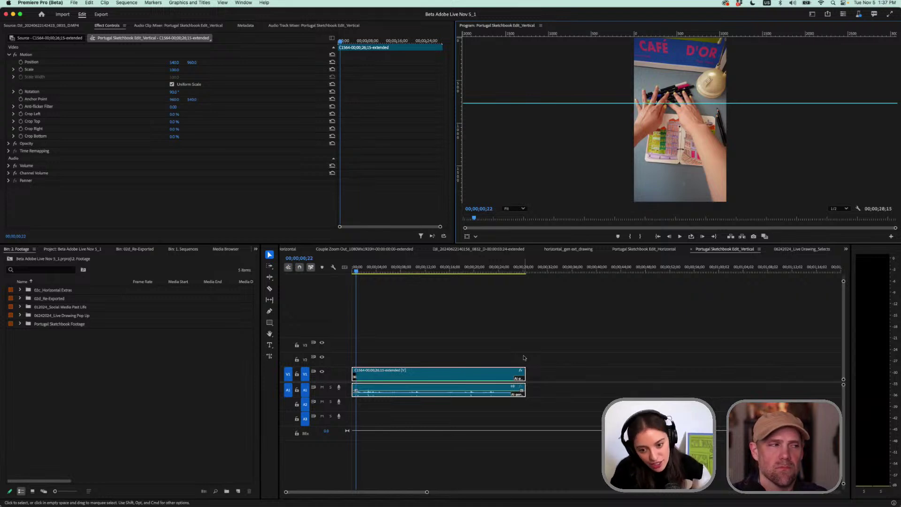
# Close the Portugal Sketchbook Edit_Vertical and 06242024_Live Drawing_Selects sequences
pyautogui.click(758, 249)
pyautogui.click(762, 257)
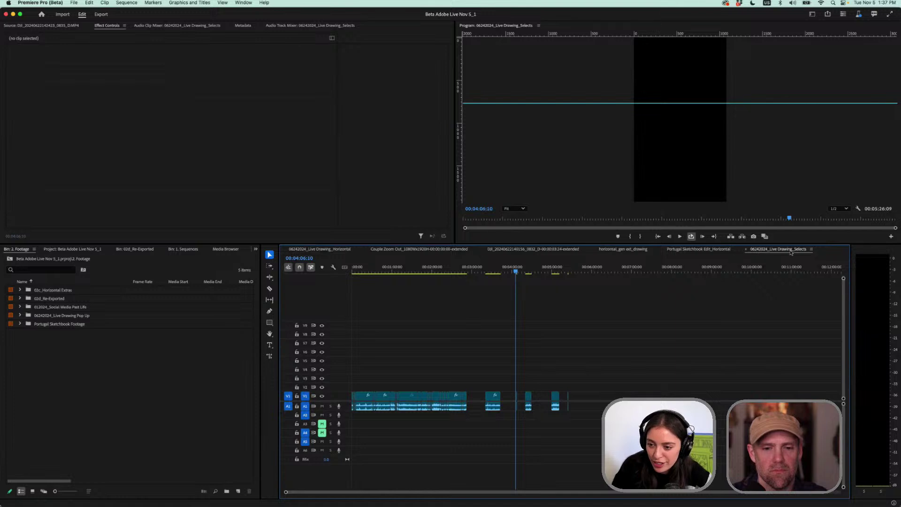
pyautogui.click(811, 249)
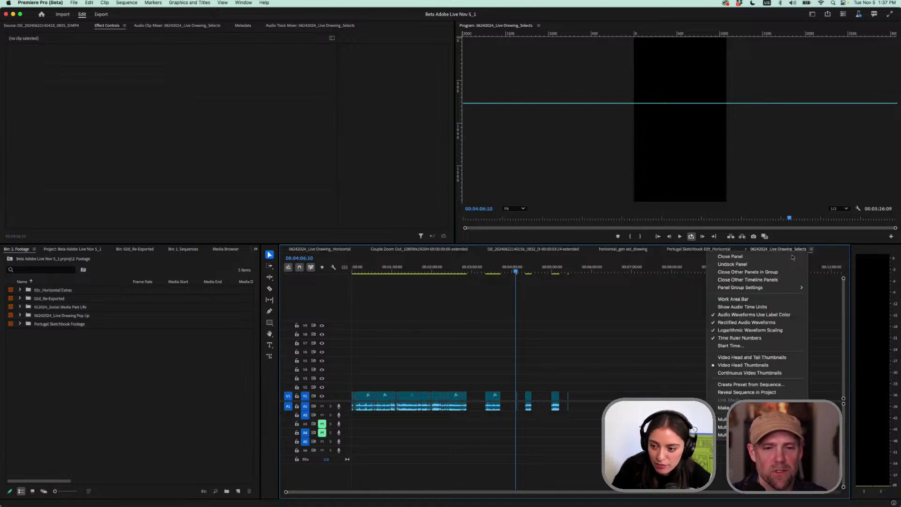
pyautogui.click(725, 256)
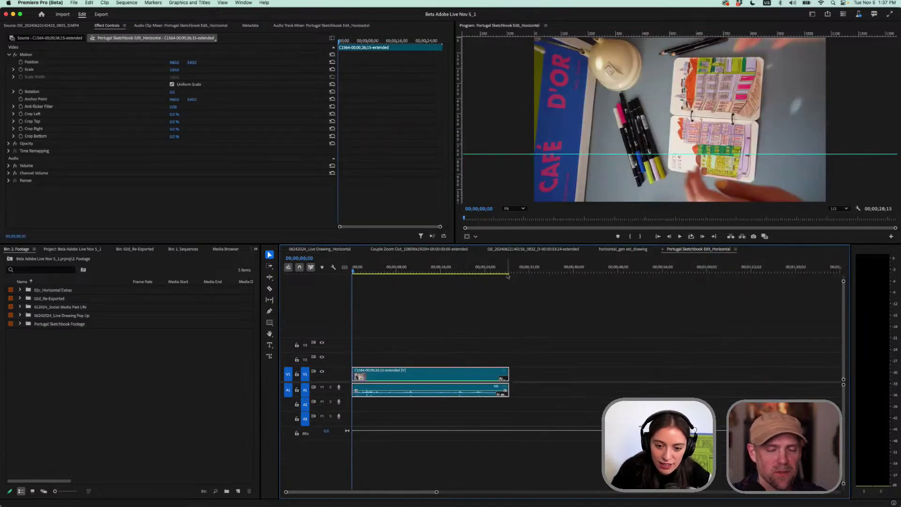
# Look through the remaining open sequences, ending at the horizontal_gen ext_drawing clip in 06242024_Live Drawing_Horizontal
pyautogui.click(614, 248)
pyautogui.click(550, 248)
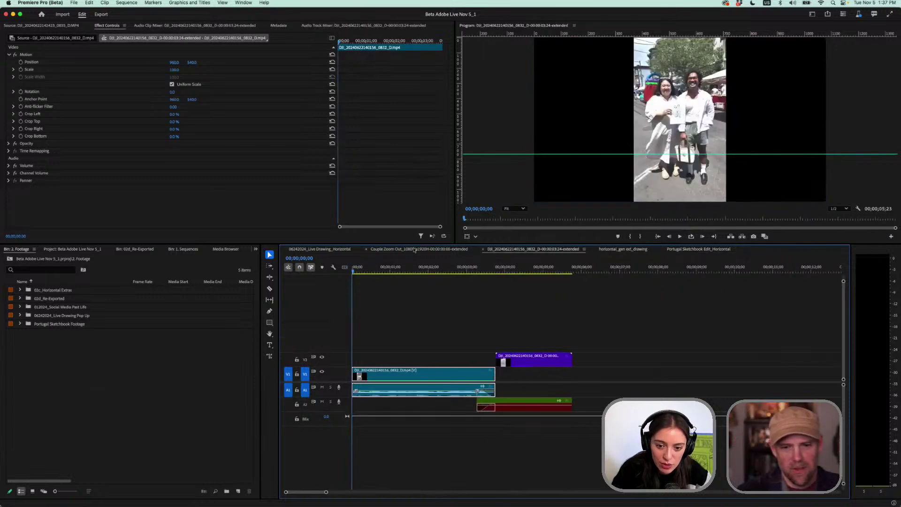
pyautogui.click(419, 249)
pyautogui.click(319, 249)
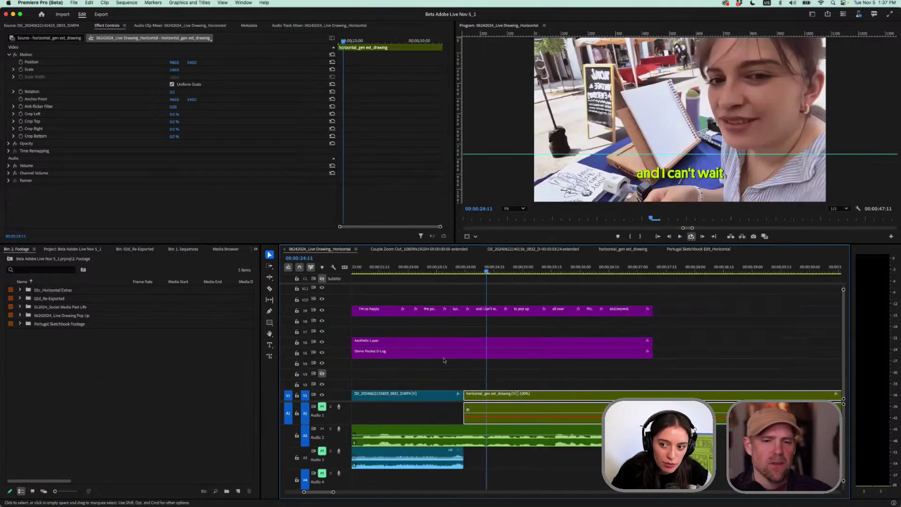
pyautogui.scroll(-8, 377, 270)
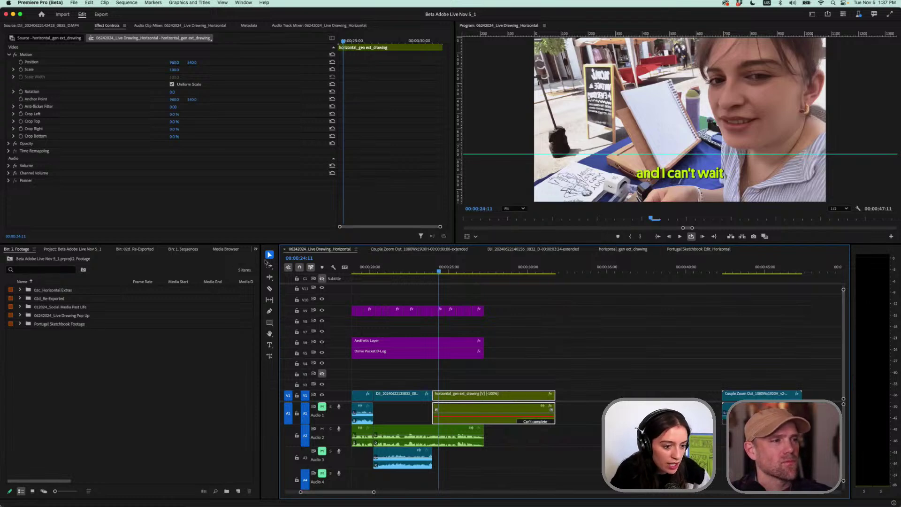
# Open Portugal Sketchbook Edit_Vertical and 06242024_Live Drawing_Selects from the 1. Sequences bin of the main project
pyautogui.click(79, 250)
pyautogui.scroll(-6, 83, 353)
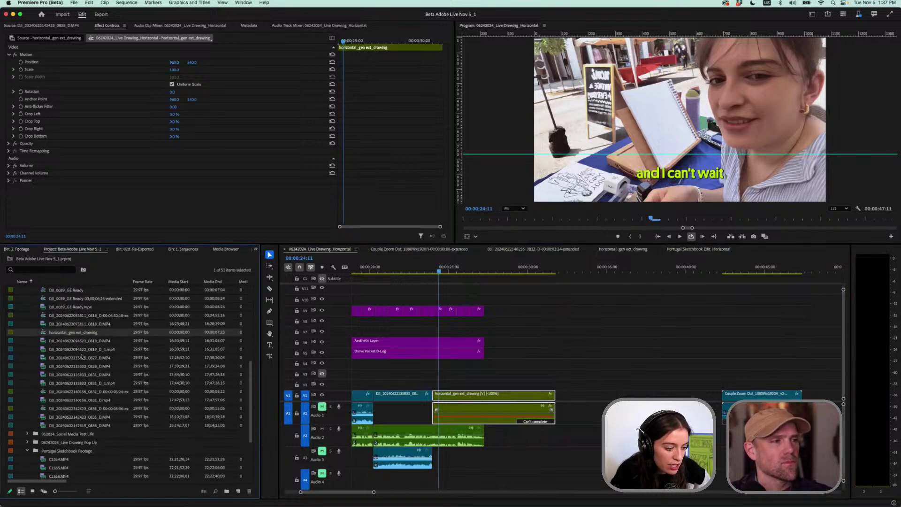
pyautogui.scroll(10, 45, 343)
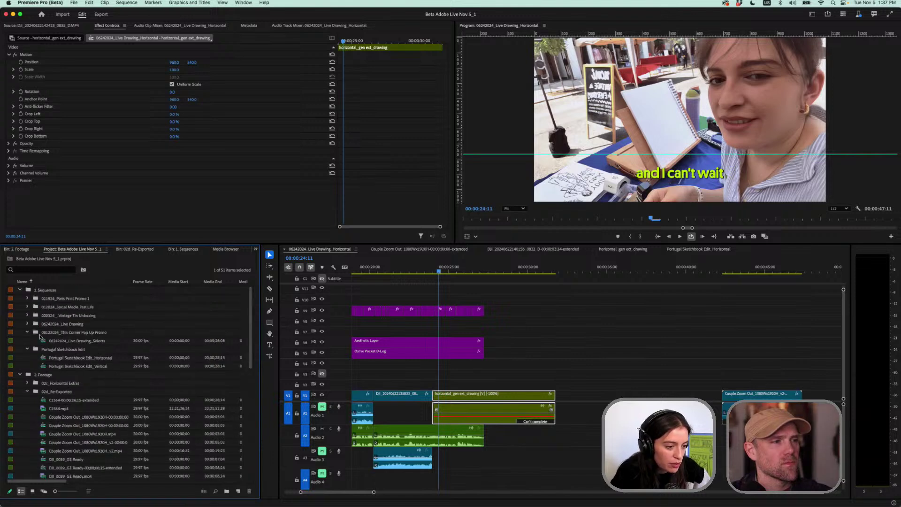
pyautogui.click(59, 359)
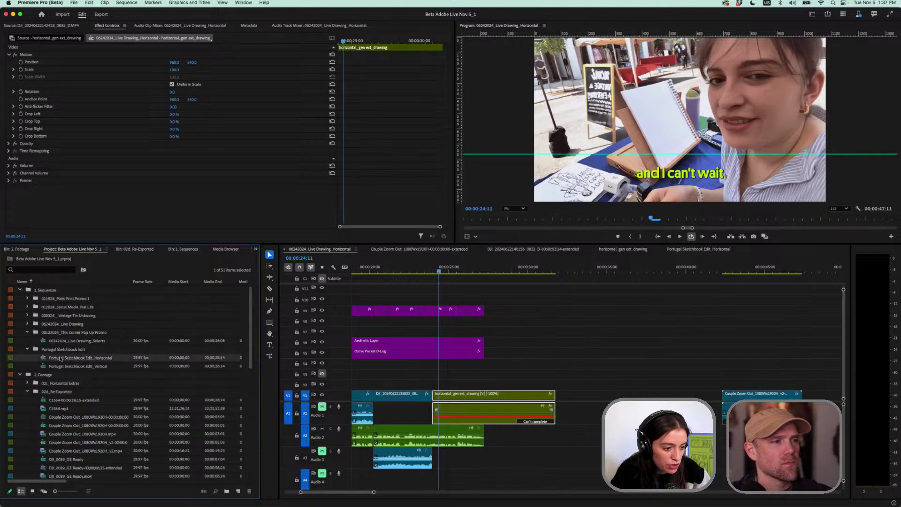
pyautogui.doubleClick(49, 368)
pyautogui.doubleClick(56, 341)
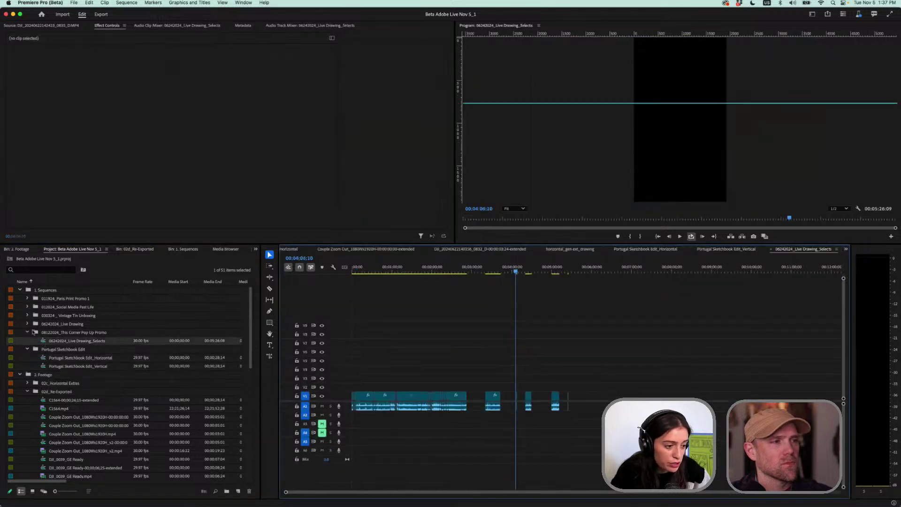
# Collapse the 02d_Re-Exported bin and preview C1564, C1566, DJI_0038 and DJI_0039 from the Portugal Sketchbook Footage bin
pyautogui.scroll(-1, 55, 414)
pyautogui.click(28, 374)
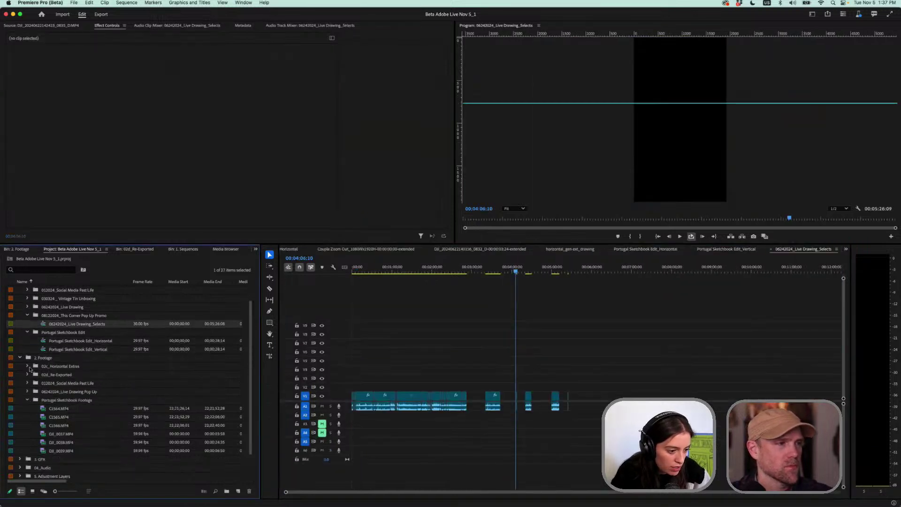
pyautogui.doubleClick(52, 408)
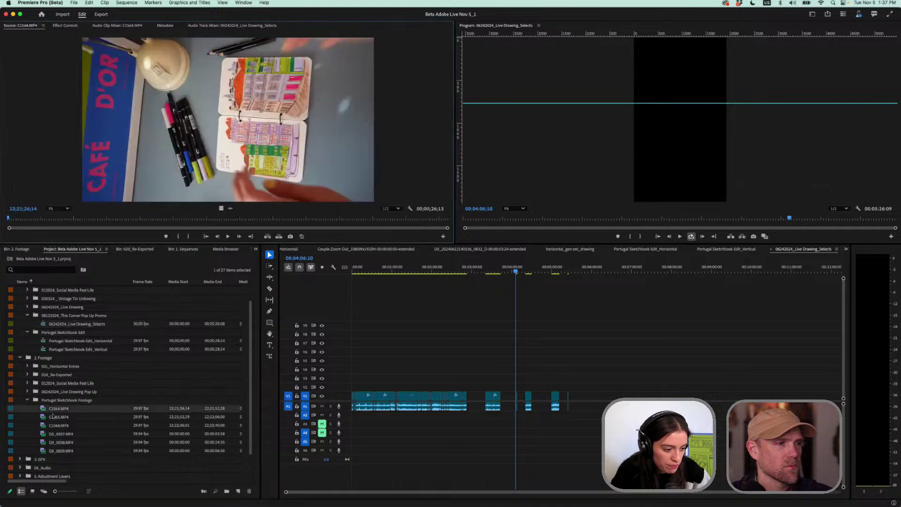
pyautogui.doubleClick(52, 425)
pyautogui.doubleClick(53, 442)
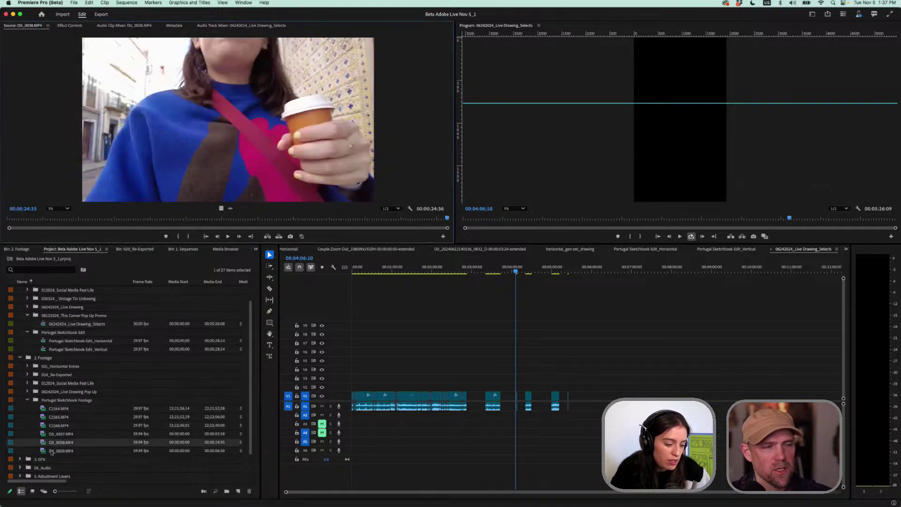
pyautogui.doubleClick(52, 451)
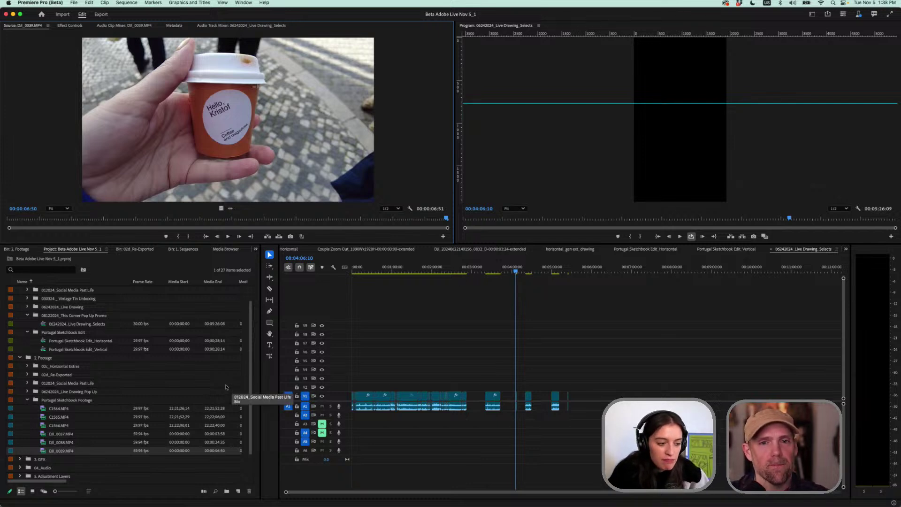
# Check the vertical and horizontal Portugal Sketchbook edits and the extended DJI and Couple Zoom Out sequences
pyautogui.click(723, 249)
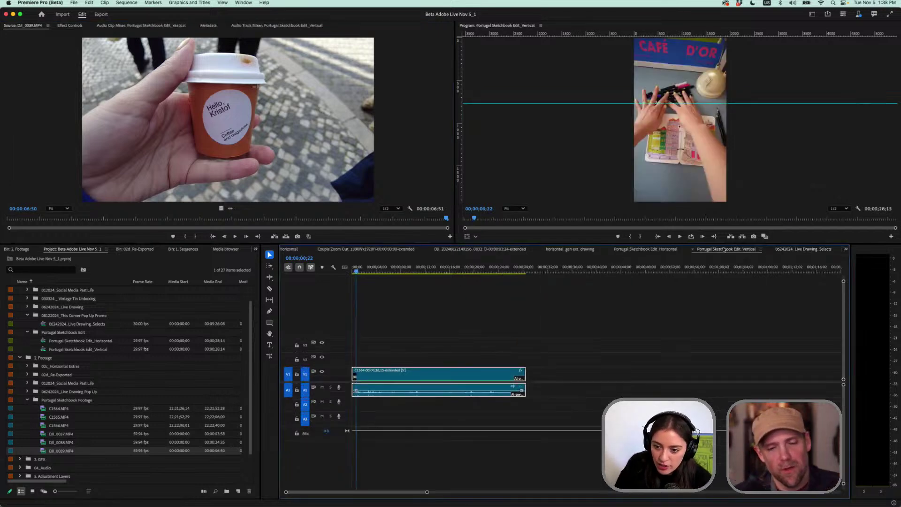
pyautogui.click(671, 250)
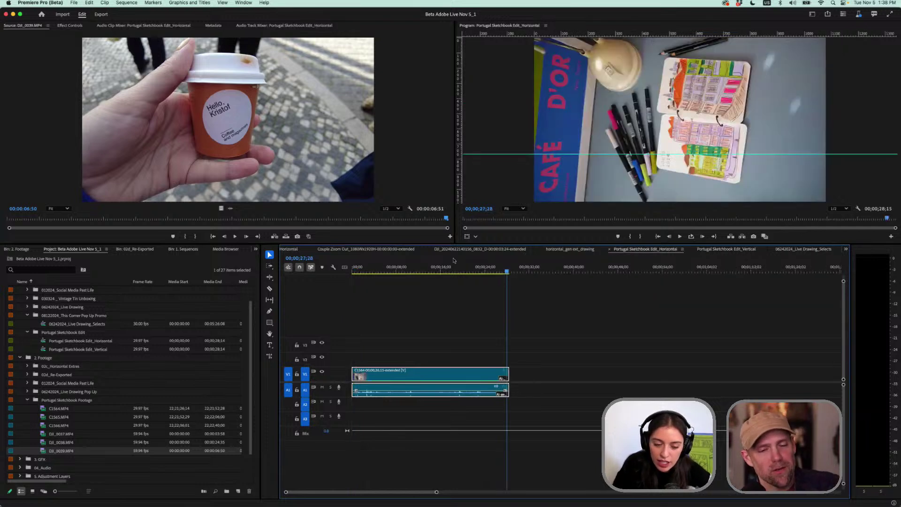
pyautogui.click(476, 250)
pyautogui.click(378, 249)
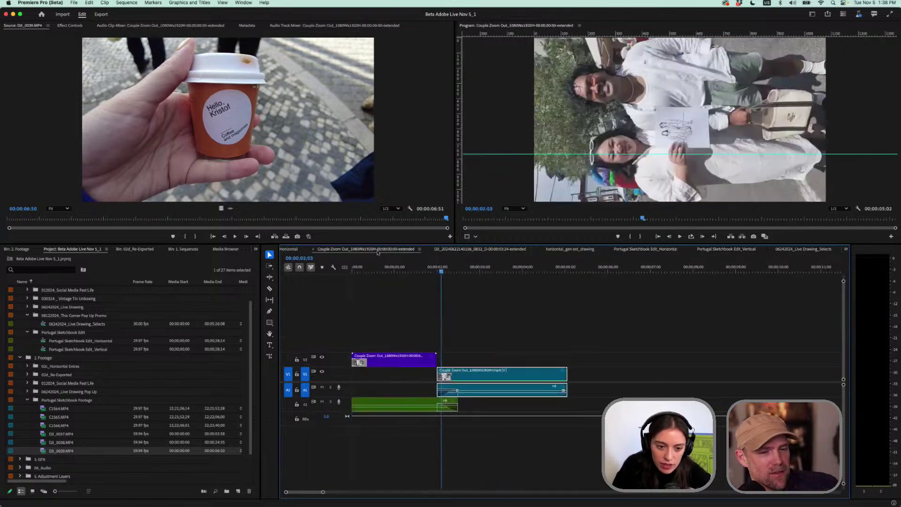
# Return to the 06242024_Live Drawing_Horizontal sequence and check the Couple Zoom Out and horizontal_gen ext_drawing clips
pyautogui.click(287, 249)
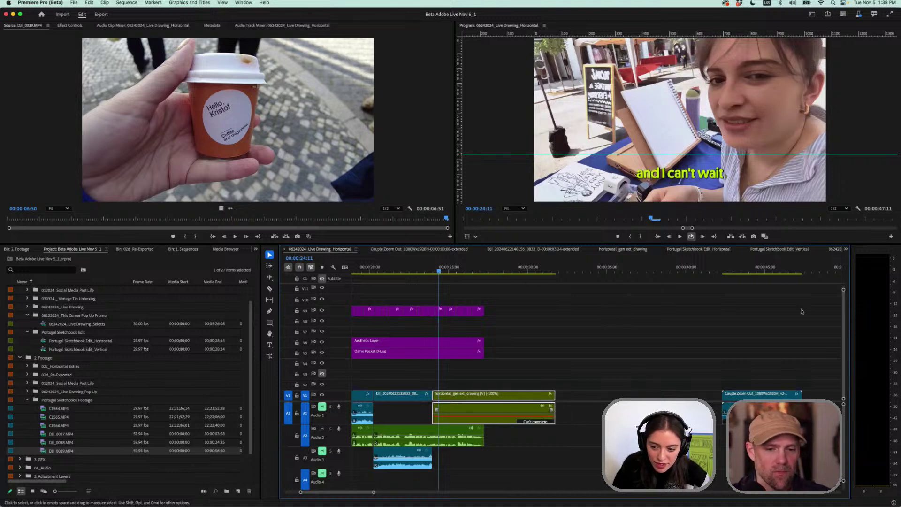
pyautogui.click(741, 271)
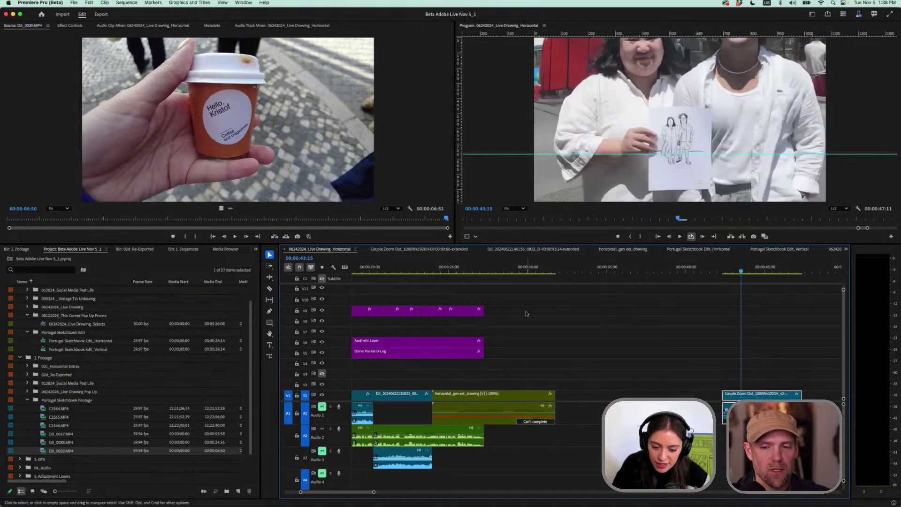
pyautogui.click(509, 271)
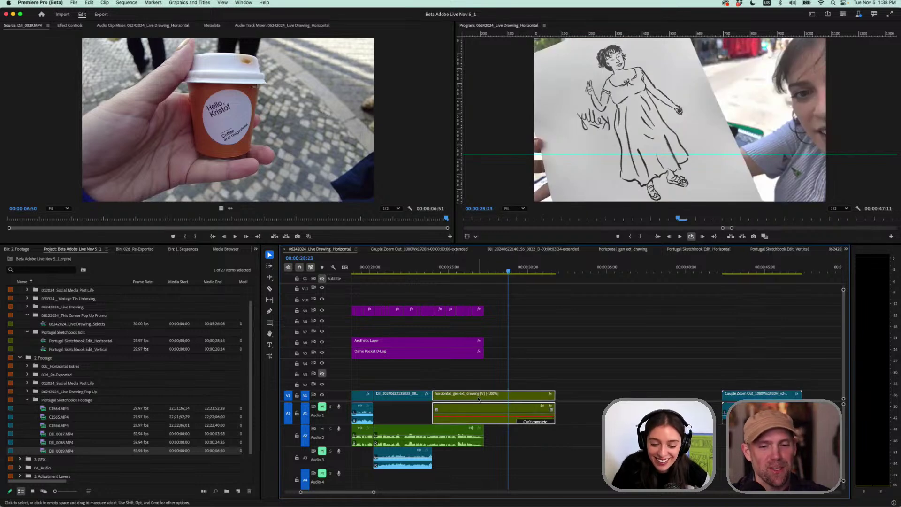
pyautogui.scroll(-3, 556, 399)
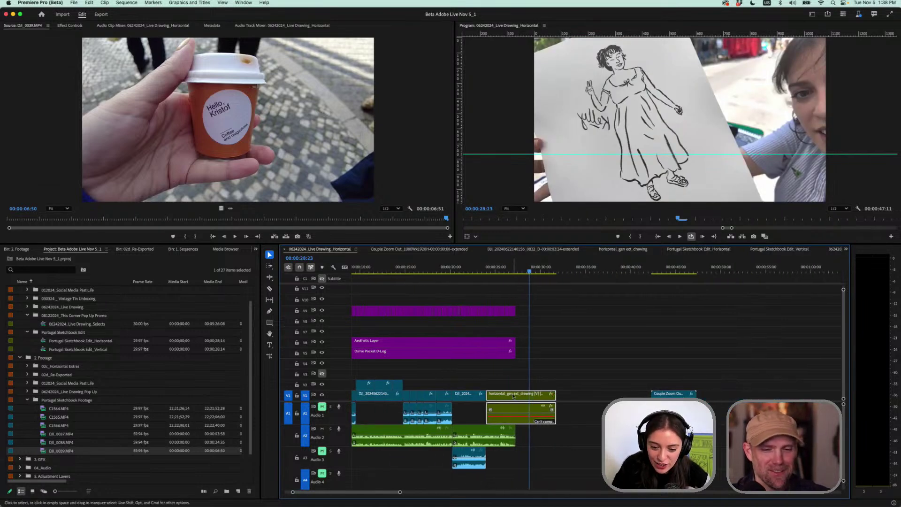
# Undo a trial move of the horizontal_gen ext_drawing clip and paste a copy of it after the Couple Zoom Out clip
pyautogui.moveTo(514, 397); pyautogui.dragTo(584, 395)
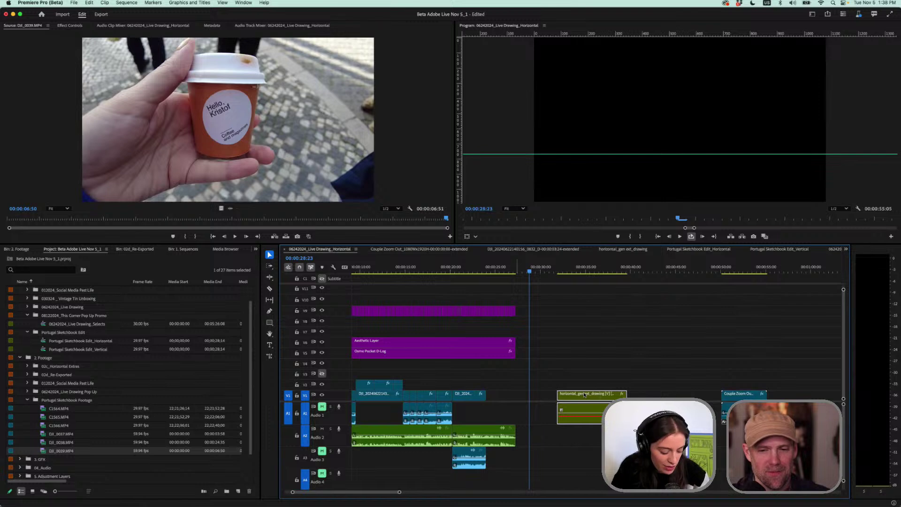
pyautogui.press('super+z')
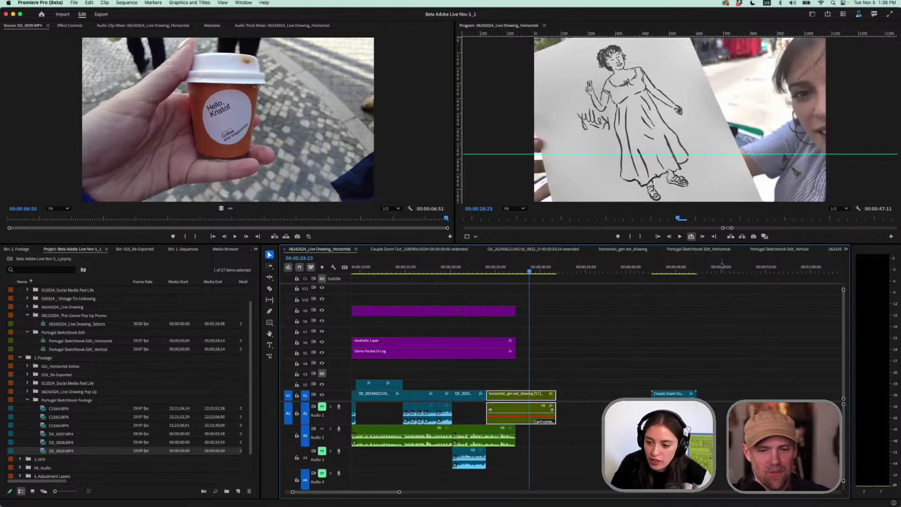
pyautogui.click(735, 267)
pyautogui.press('super+v')
pyautogui.scroll(3, 782, 379)
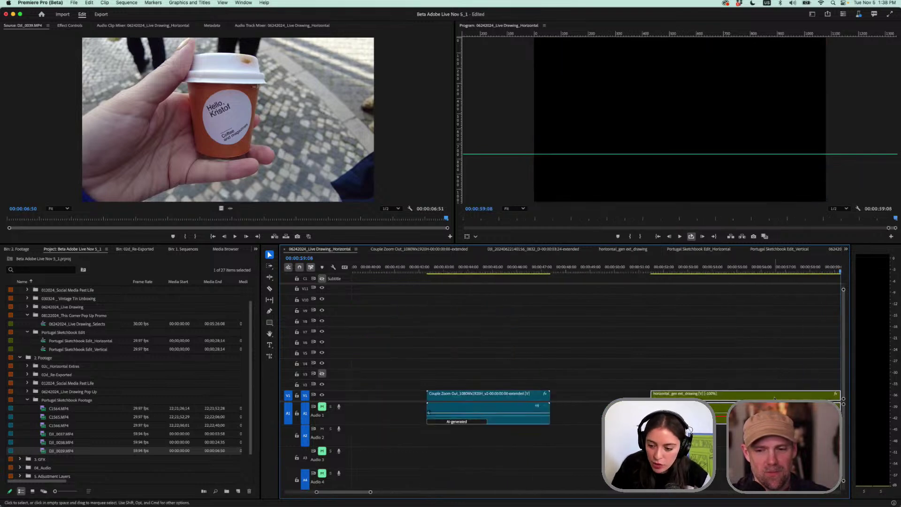
# Turn off Reverse speed on the pasted horizontal_gen ext_drawing copy and play back its ending
pyautogui.rightClick(774, 397)
pyautogui.click(804, 296)
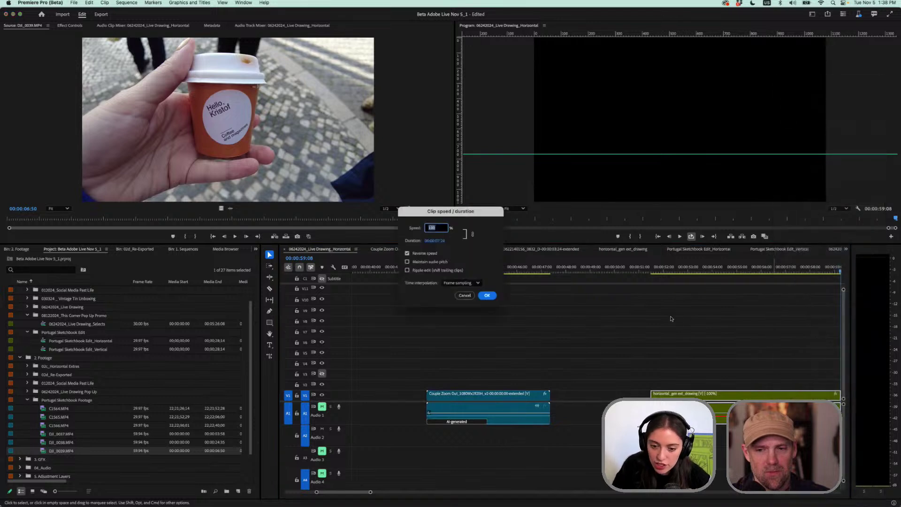
pyautogui.click(407, 253)
pyautogui.click(487, 295)
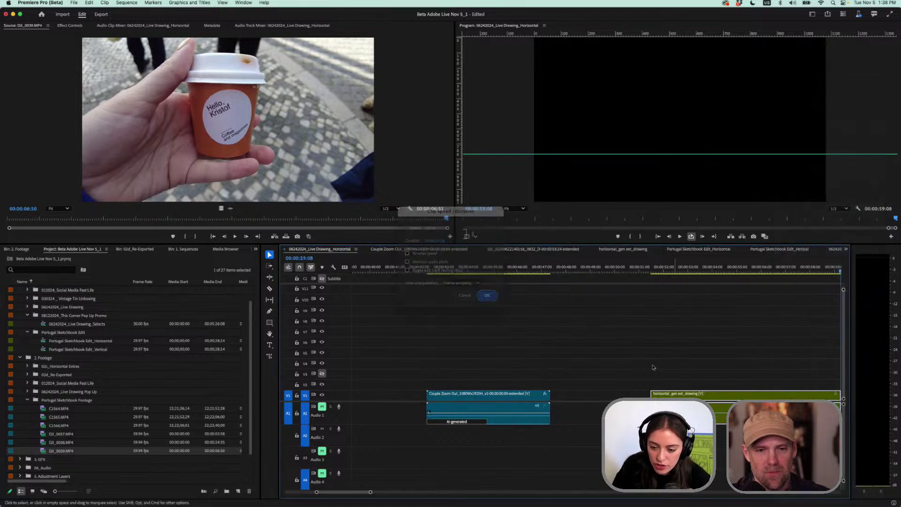
pyautogui.moveTo(354, 491); pyautogui.dragTo(362, 492)
pyautogui.moveTo(484, 270); pyautogui.dragTo(604, 283)
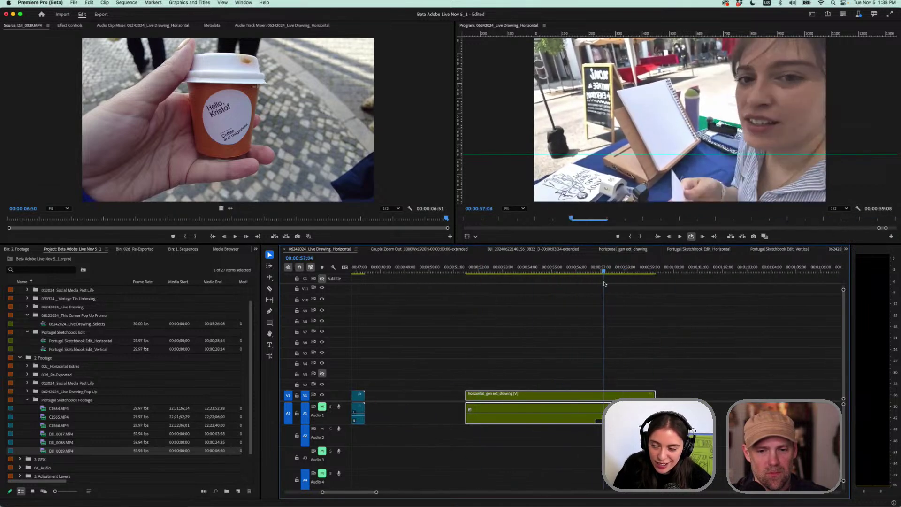
pyautogui.press('space')
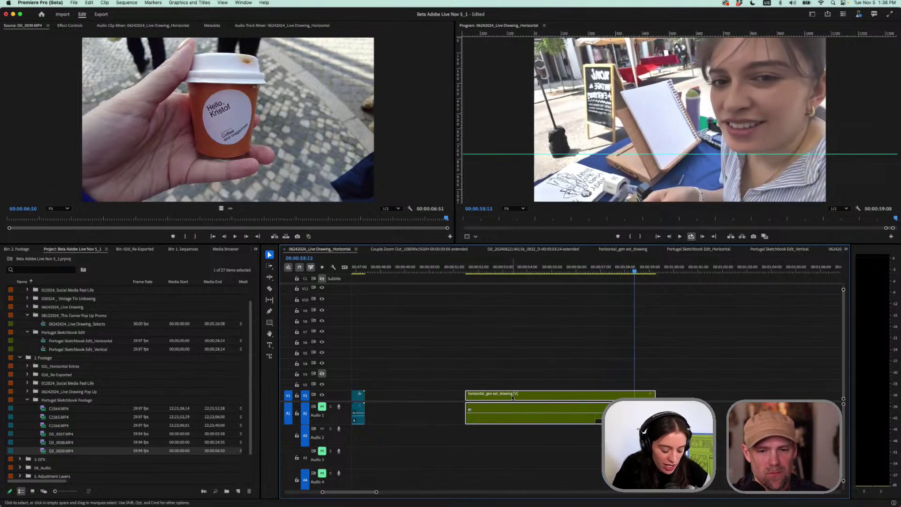
pyautogui.moveTo(512, 397); pyautogui.dragTo(711, 398)
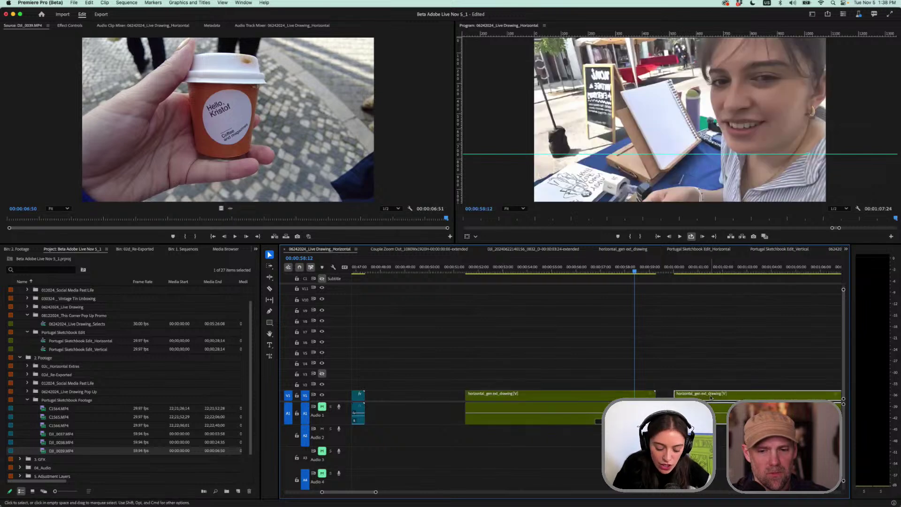
pyautogui.press('\\')
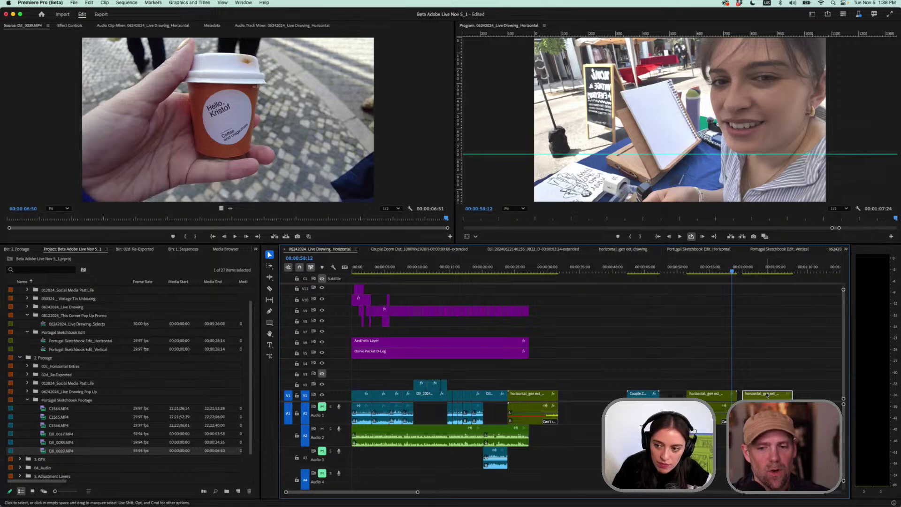
pyautogui.press('Delete')
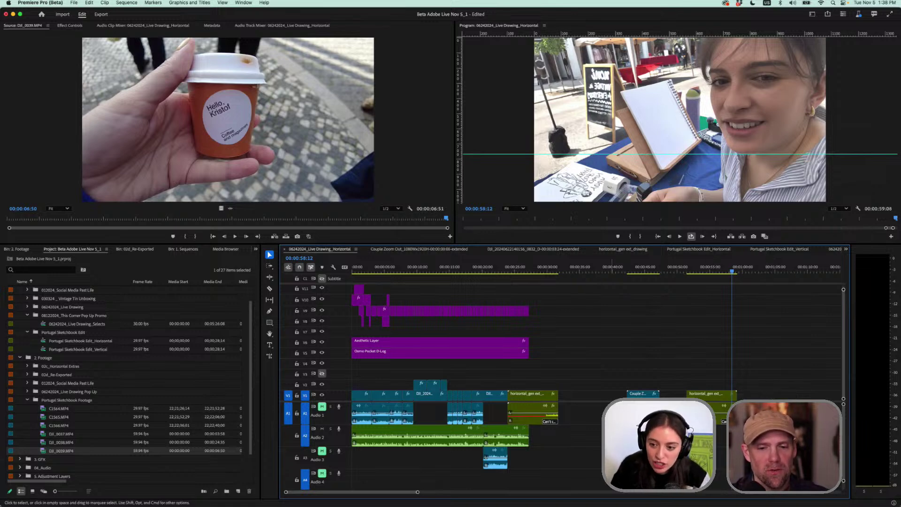
# Open the nested horizontal_gen ext_drawing sequence and reveal its original 0819_D source clip in the project
pyautogui.doubleClick(712, 400)
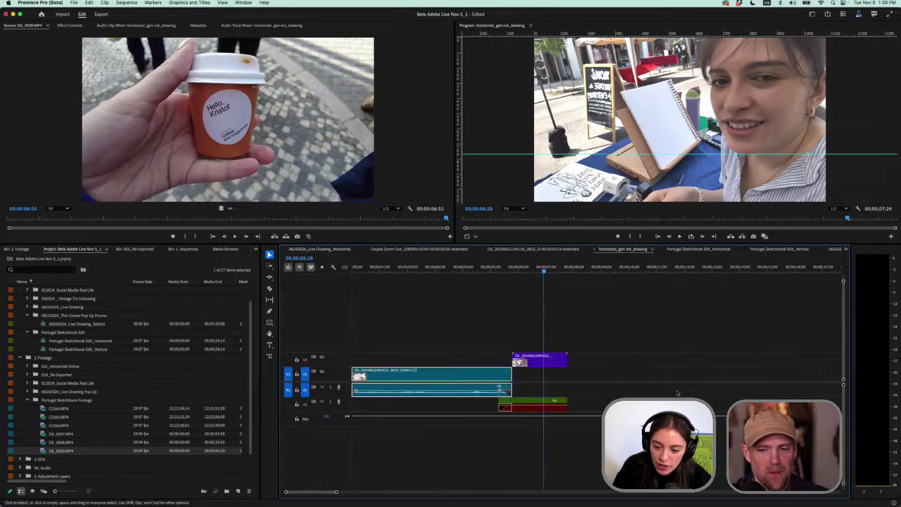
pyautogui.rightClick(383, 374)
pyautogui.click(408, 471)
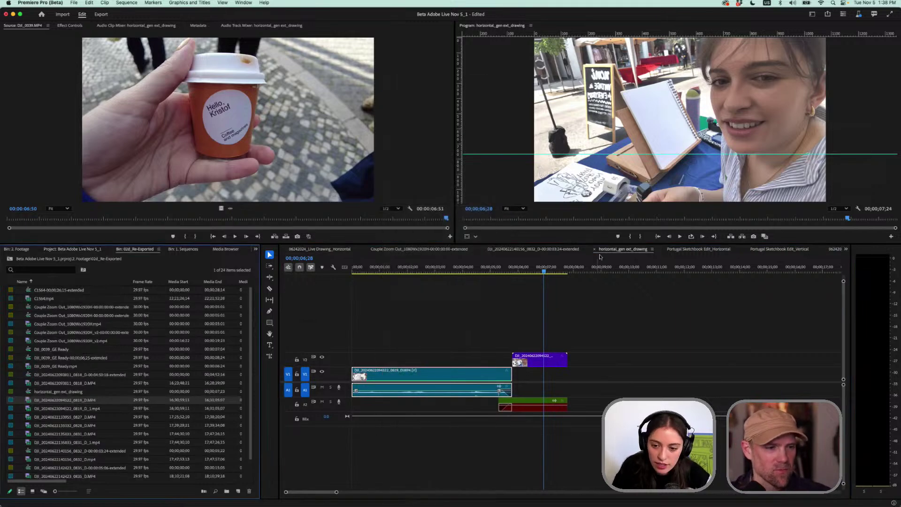
# In the Live Drawing_Horizontal sequence, replace the pasted horizontal_gen ext_drawing copy with the 0819_D MP4 source clip and scrub through it
pyautogui.click(342, 249)
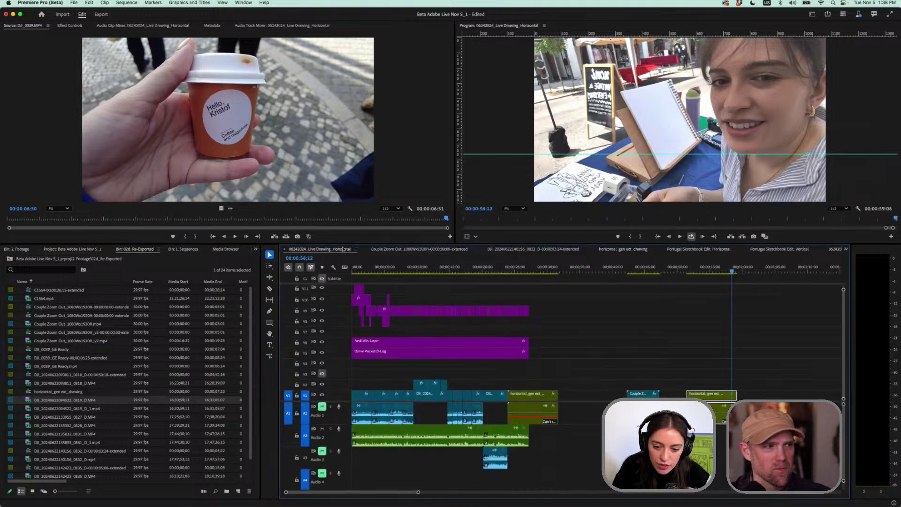
pyautogui.press('Delete')
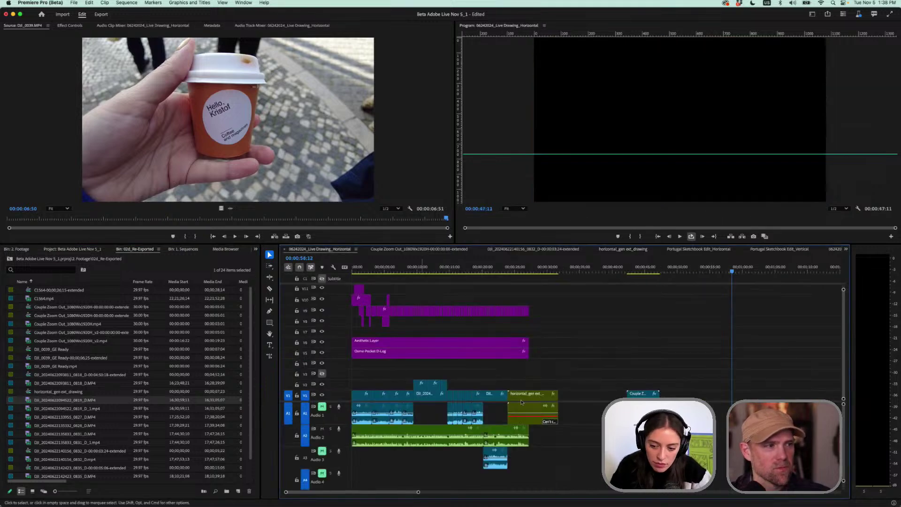
pyautogui.moveTo(61, 400); pyautogui.dragTo(677, 395)
pyautogui.moveTo(688, 271); pyautogui.dragTo(701, 273)
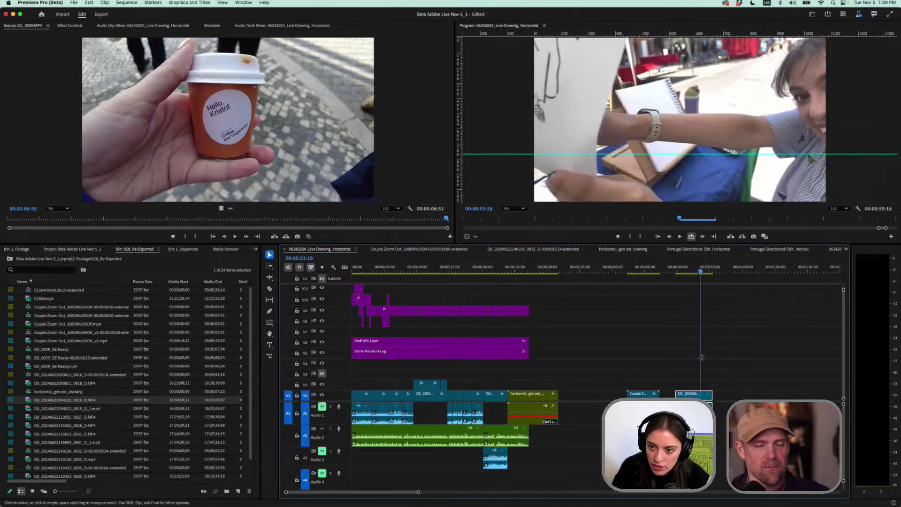
# Extend the beginning of the 0819_D clip to an earlier start with Generative Extend
pyautogui.press('=')
pyautogui.press('=')
pyautogui.press('=')
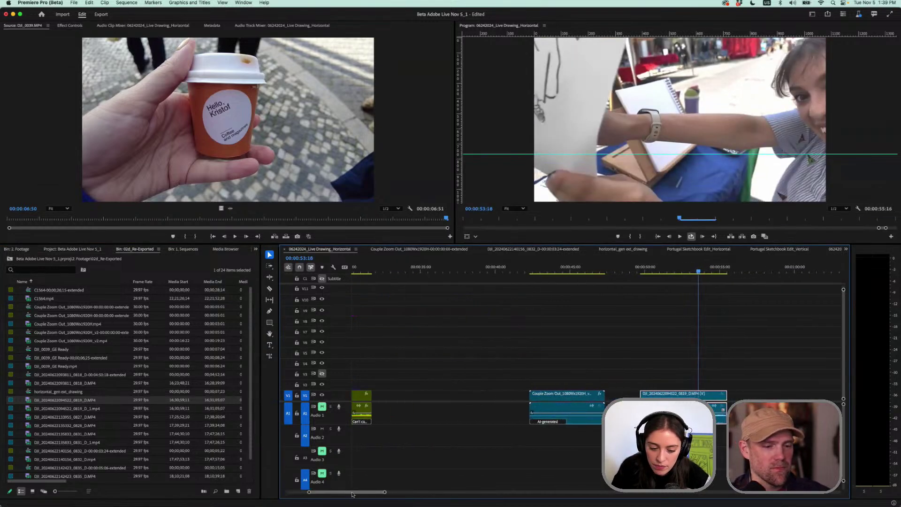
pyautogui.moveTo(350, 493); pyautogui.dragTo(360, 492)
pyautogui.scroll(5, 460, 386)
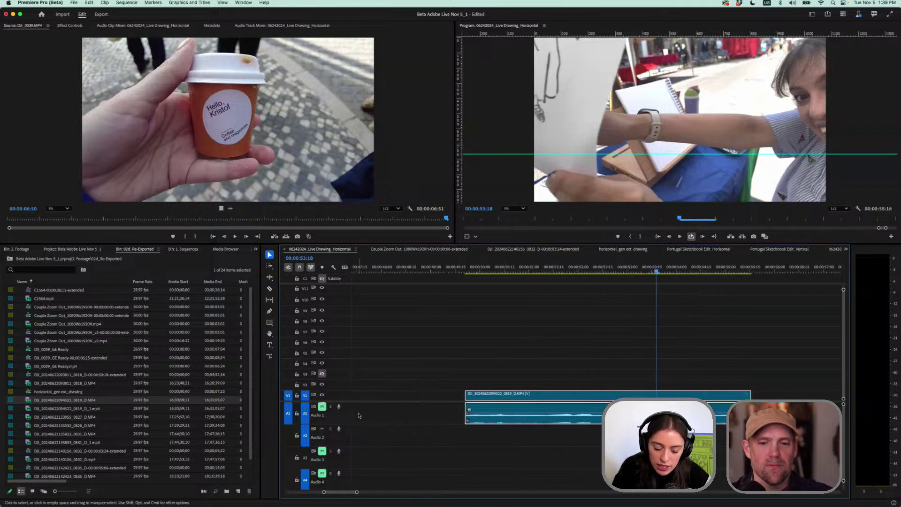
pyautogui.click(270, 356)
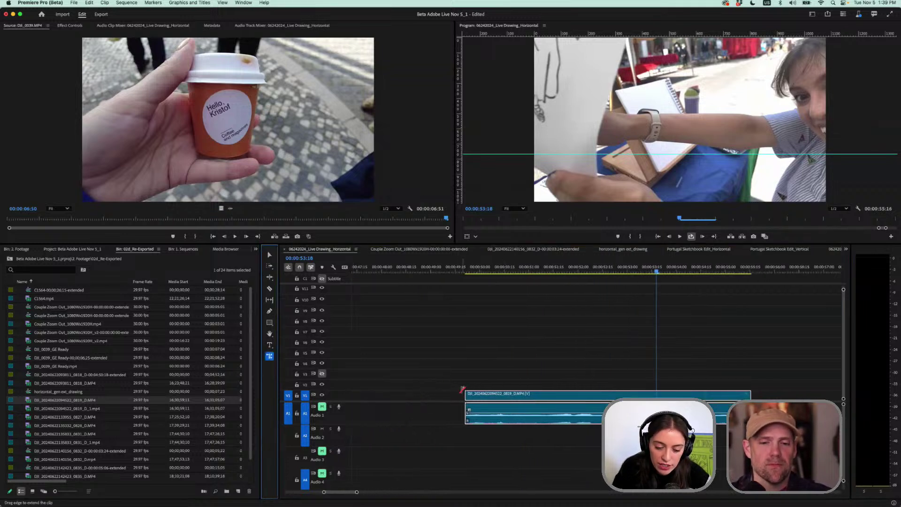
pyautogui.moveTo(467, 394); pyautogui.dragTo(416, 393)
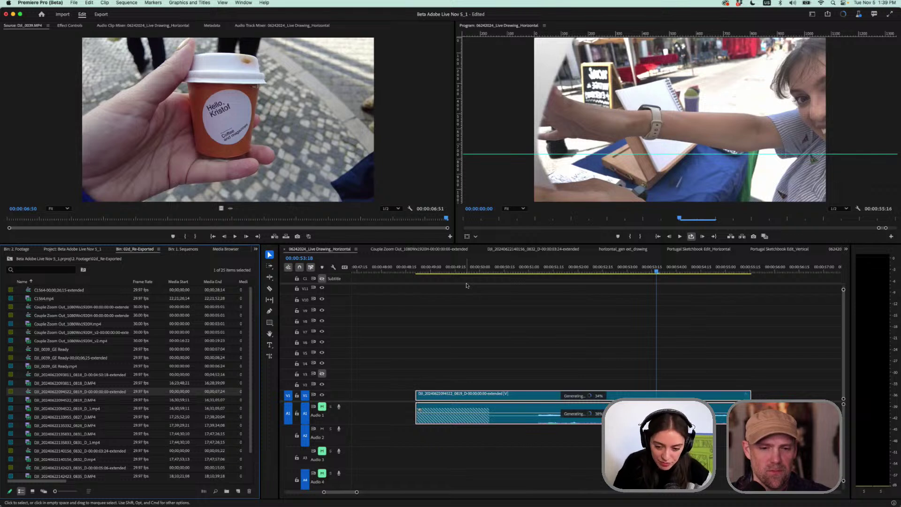
# Examine the AI-generated audio portion at the start of the extended 0819_D clip and save the project
pyautogui.keyDown('alt'); pyautogui.scroll(-3, 488, 337); pyautogui.keyUp('alt')
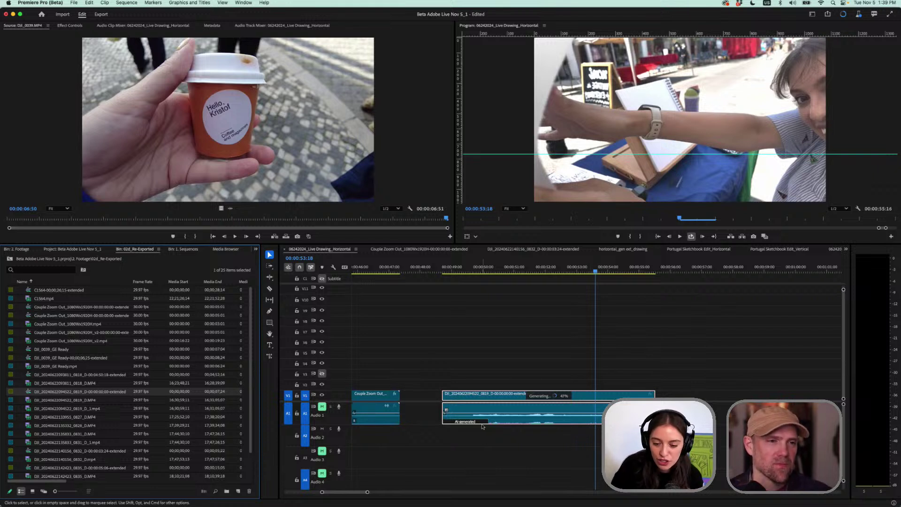
pyautogui.scroll(3, 478, 429)
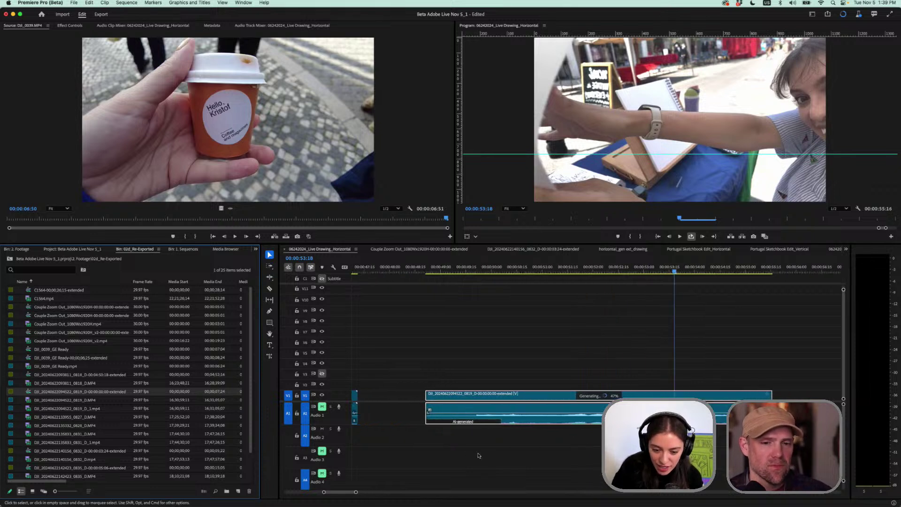
pyautogui.scroll(3, 469, 429)
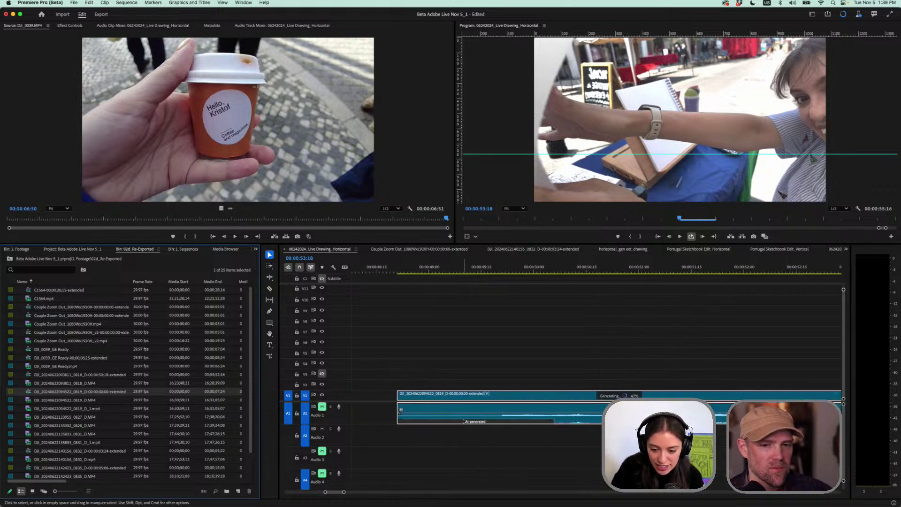
pyautogui.scroll(3, 463, 419)
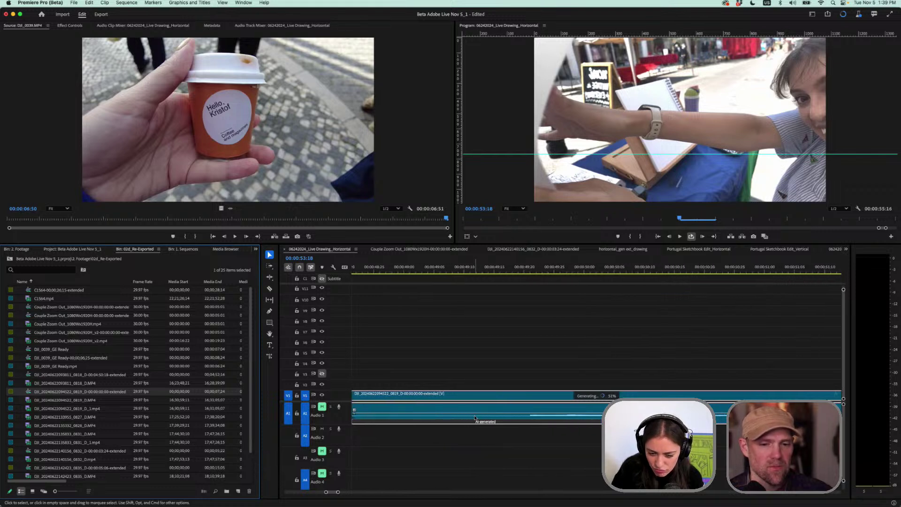
pyautogui.scroll(-3, 474, 418)
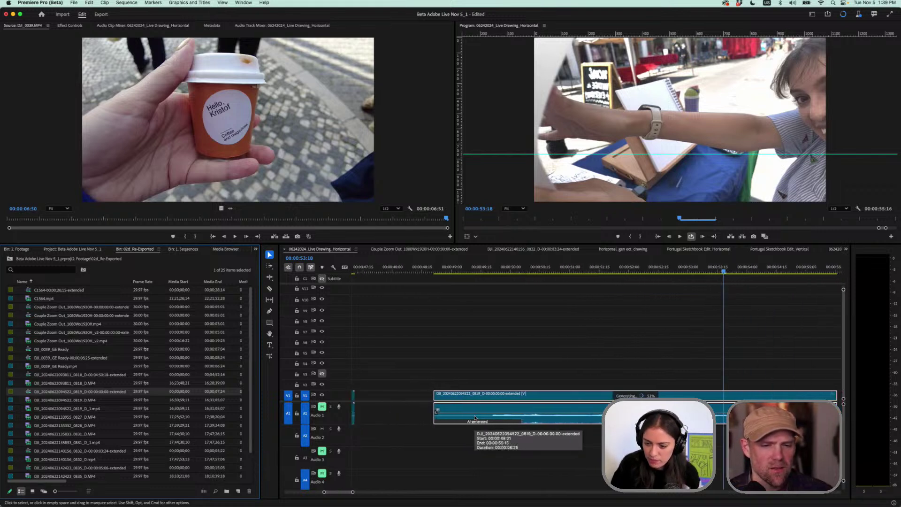
pyautogui.scroll(3, 432, 412)
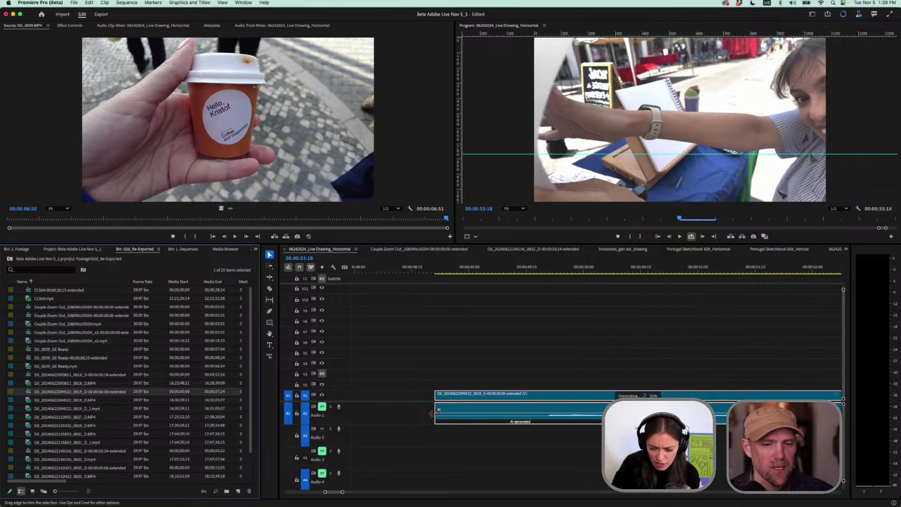
pyautogui.scroll(-3, 459, 414)
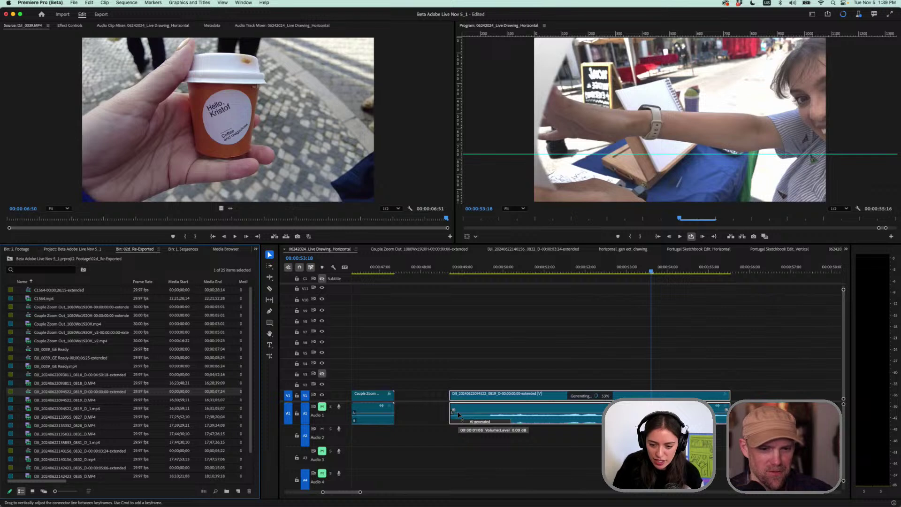
pyautogui.press('super+s')
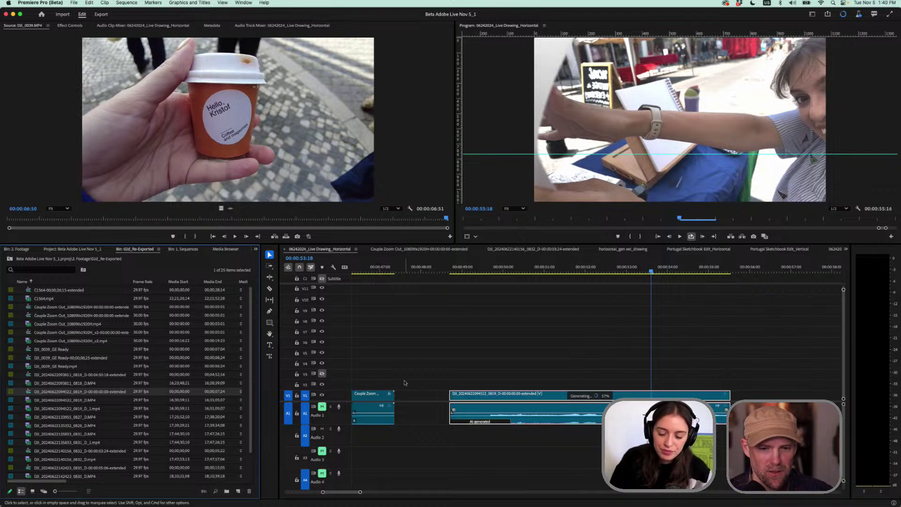
# Add DJI_0039.MP4 to V1 after the extended 0819_D clip, preview its opening, and restore it after a trial deletion
pyautogui.scroll(-2, 344, 494)
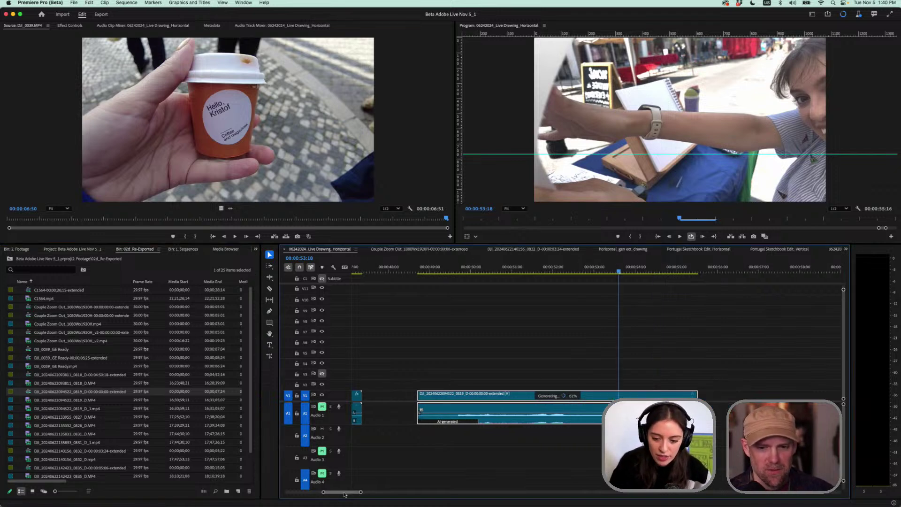
pyautogui.scroll(-3, 344, 494)
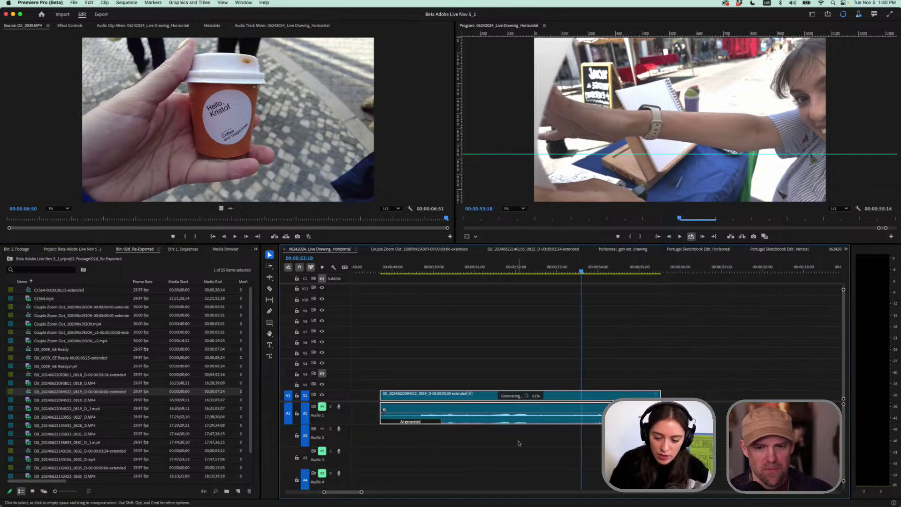
pyautogui.click(184, 121)
pyautogui.moveTo(201, 144); pyautogui.dragTo(679, 394)
pyautogui.moveTo(661, 269); pyautogui.dragTo(644, 304)
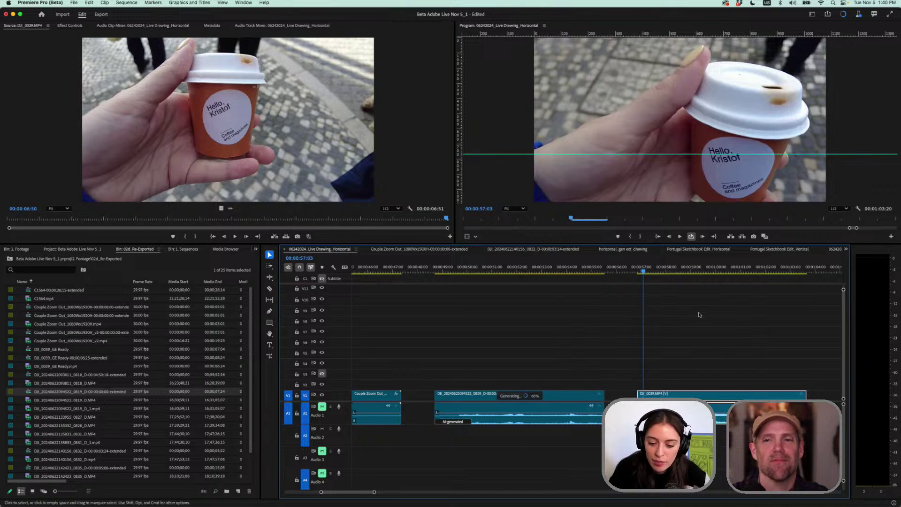
pyautogui.press('Delete')
pyautogui.press('super+z')
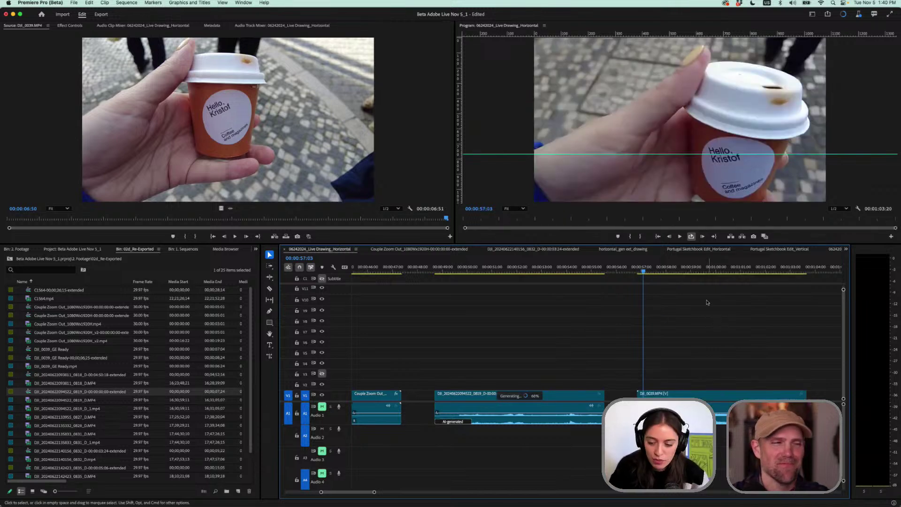
# Move the DJI_0039.MP4 clip's audio down to Audio 2 and play the clip through to its end
pyautogui.click(645, 272)
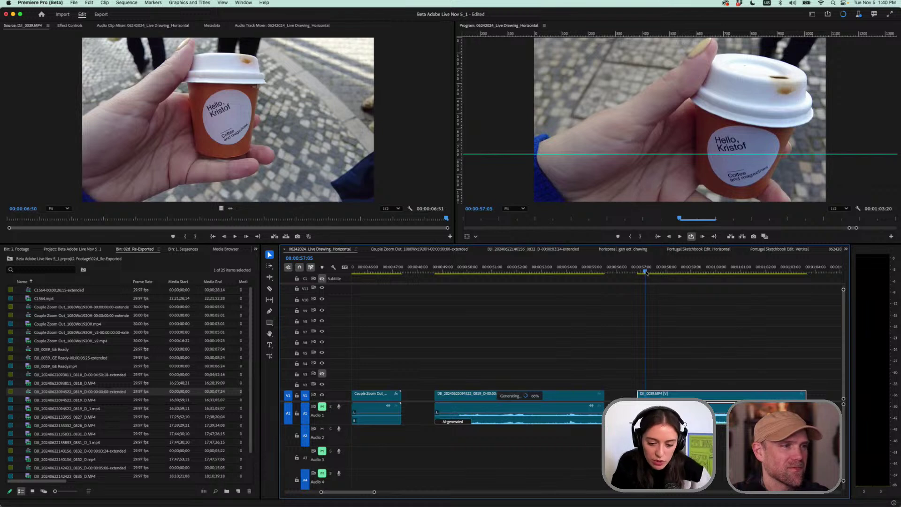
pyautogui.press('XF86AudioRaiseVolume')
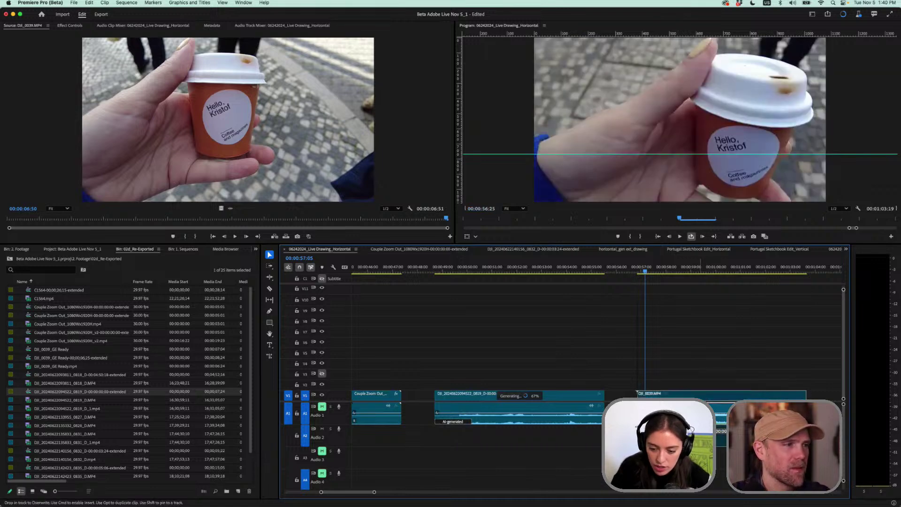
pyautogui.press('space')
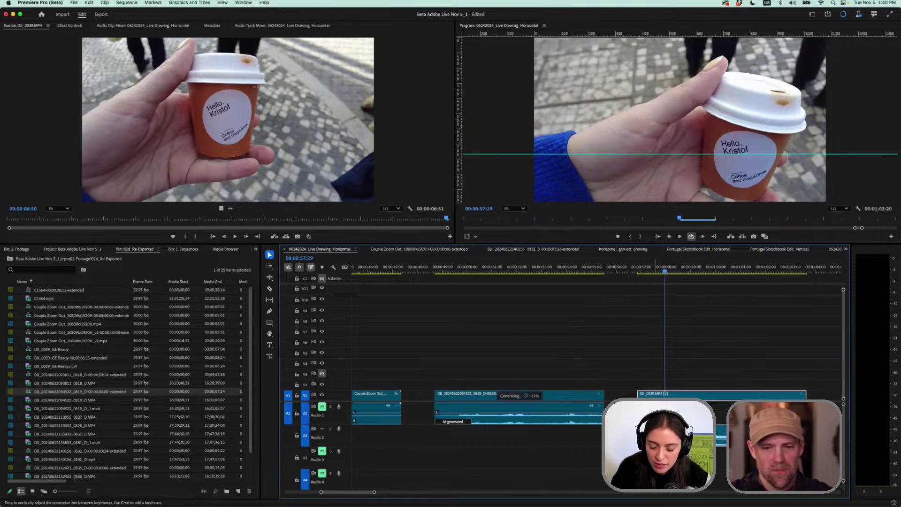
pyautogui.press('space')
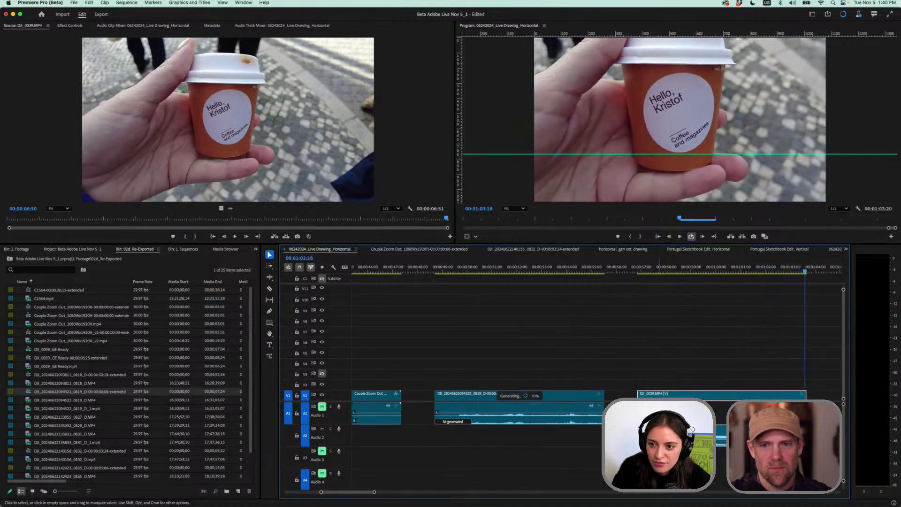
# Play the extended 0819_D clip from its first frame in the maximized Program monitor and restore the normal layout
pyautogui.hscroll(5, 469, 472)
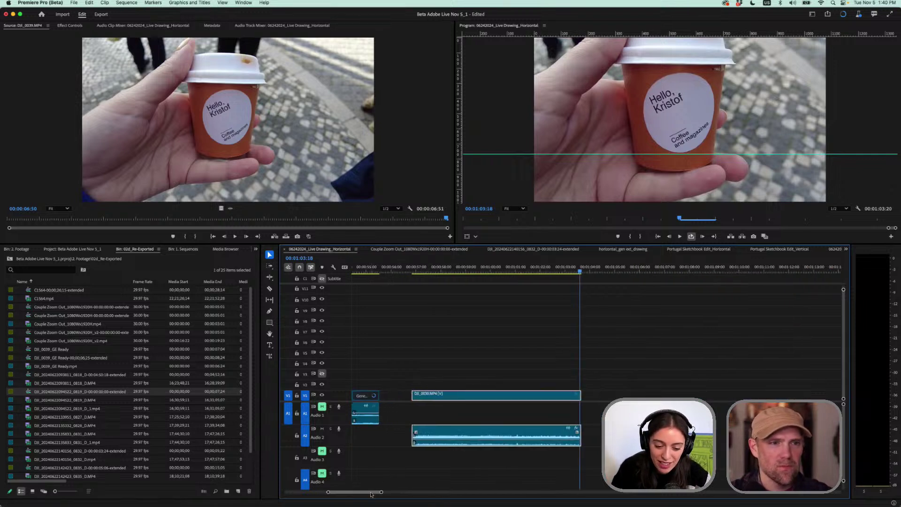
pyautogui.hscroll(-2, 370, 491)
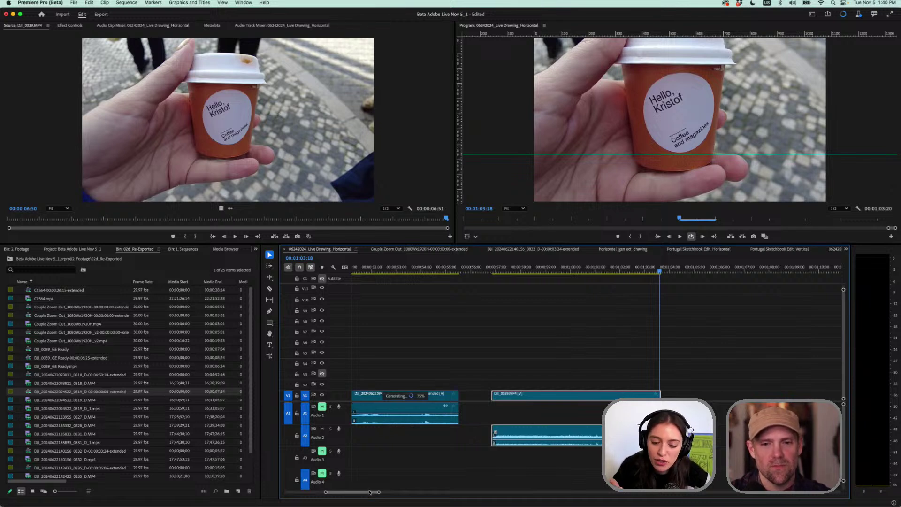
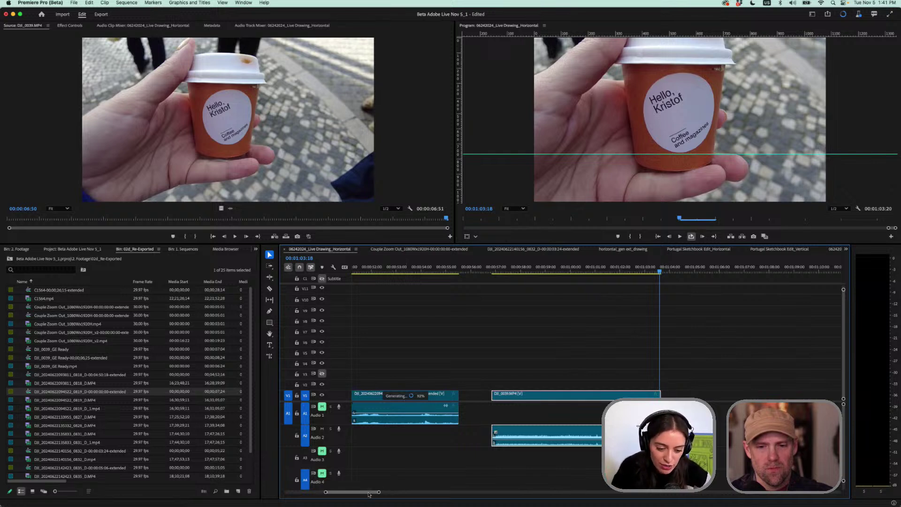
pyautogui.moveTo(368, 493); pyautogui.dragTo(347, 492)
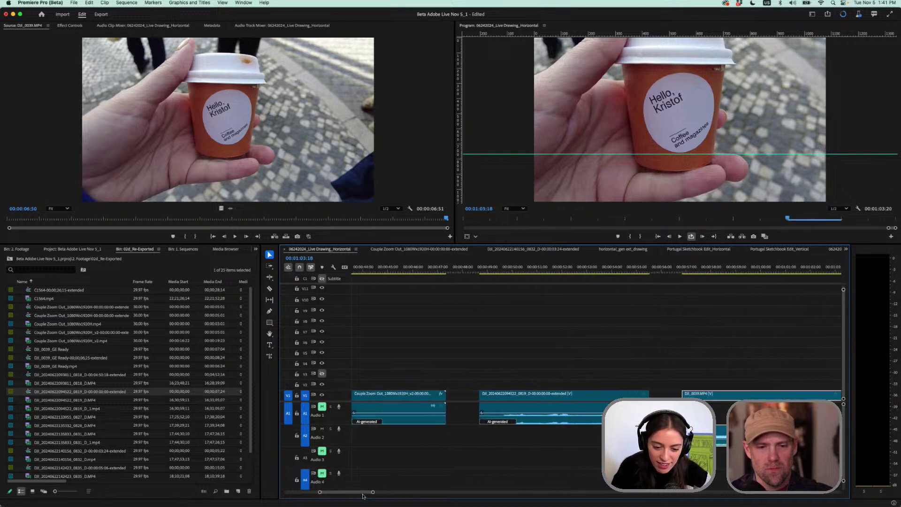
pyautogui.scroll(-5, 484, 430)
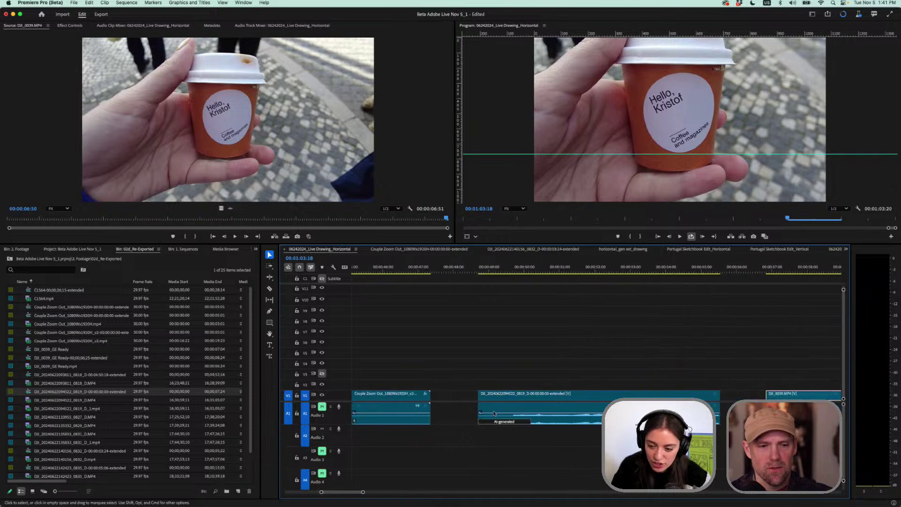
pyautogui.click(482, 271)
pyautogui.press('Left')
pyautogui.press('Left')
pyautogui.press('Left')
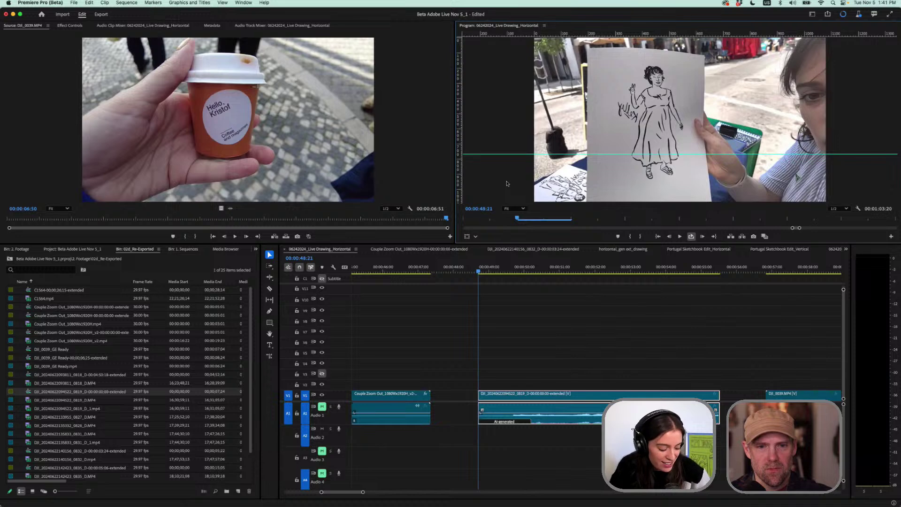
pyautogui.press('`')
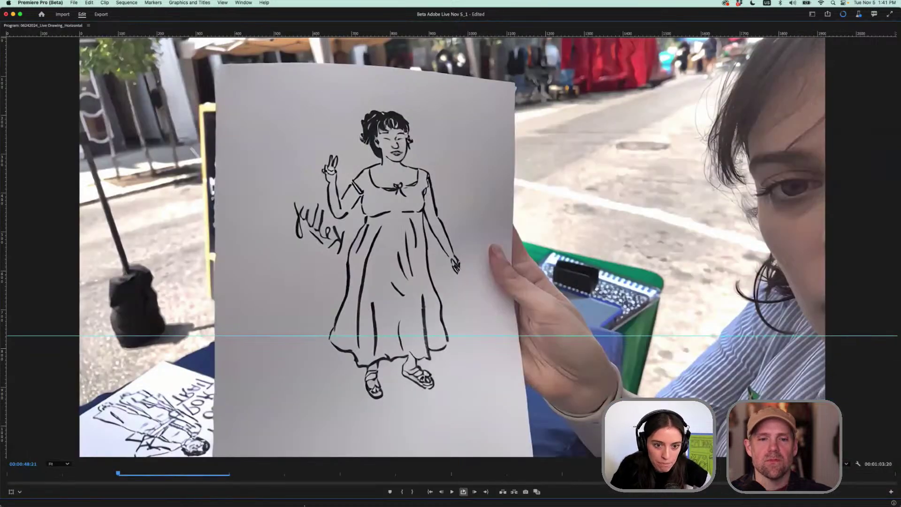
pyautogui.press('space')
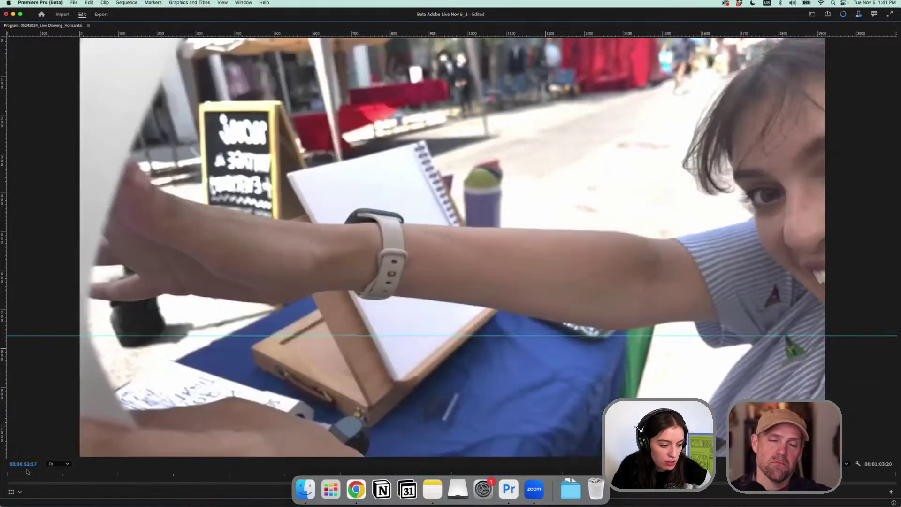
pyautogui.press('space')
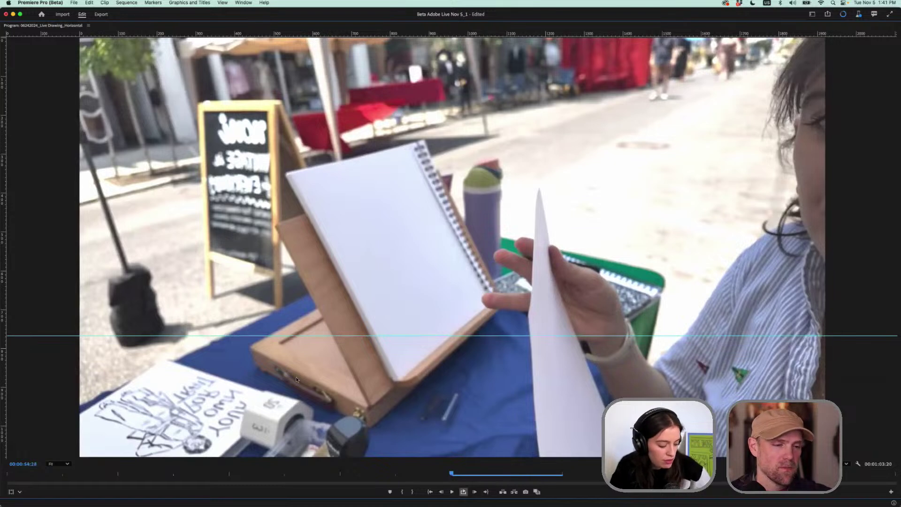
pyautogui.press('`')
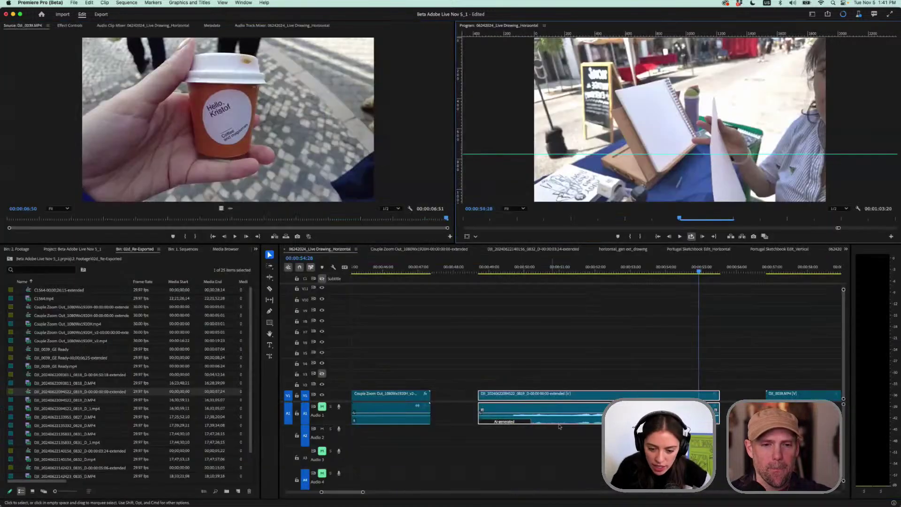
# Move the extended 0819_D clip's audio to Audio 2 and play back its AI-generated opening with sound
pyautogui.moveTo(560, 425); pyautogui.dragTo(568, 439)
pyautogui.click(483, 272)
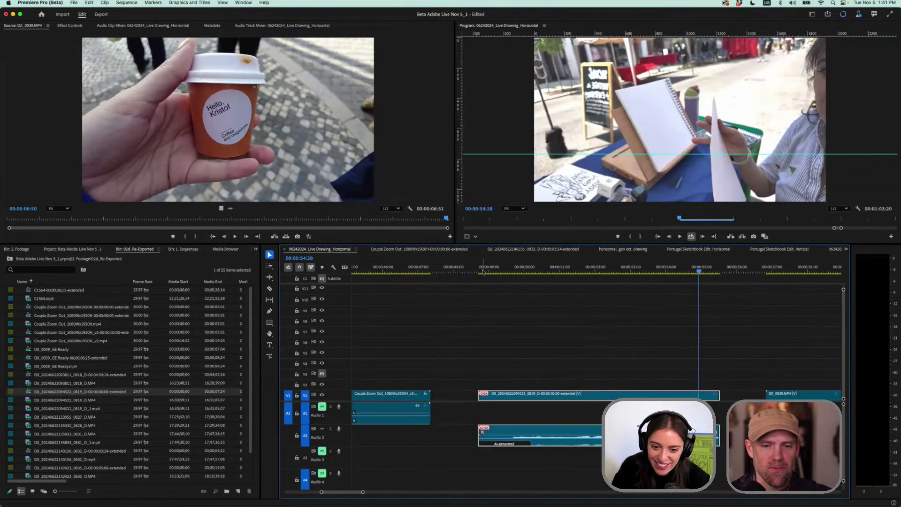
pyautogui.press('space')
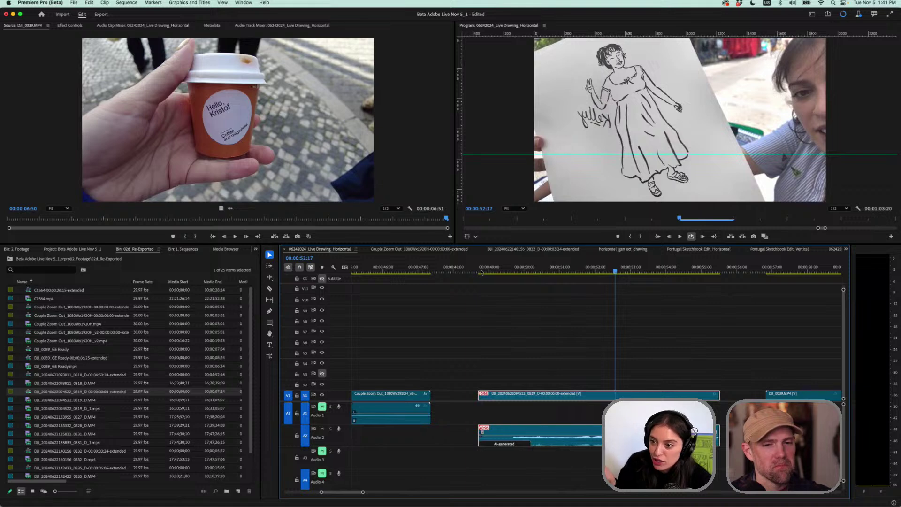
pyautogui.click(483, 270)
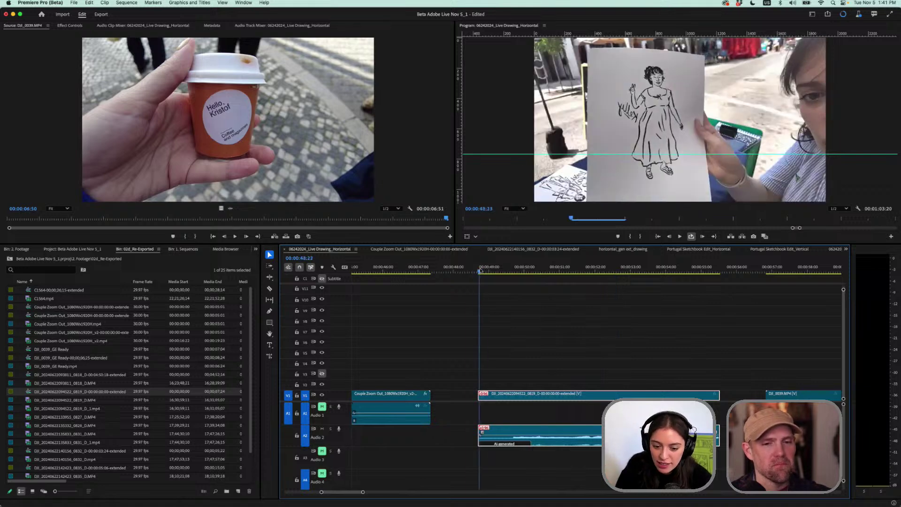
pyautogui.press('space')
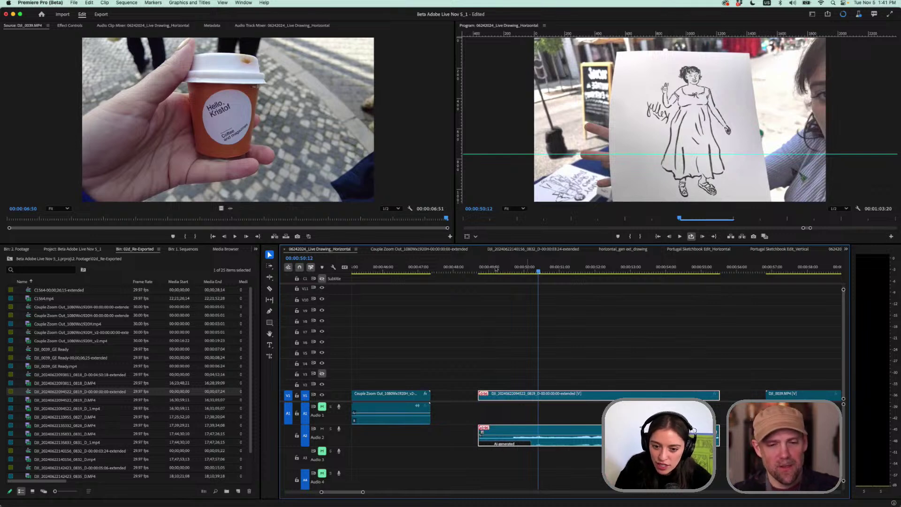
pyautogui.click(481, 271)
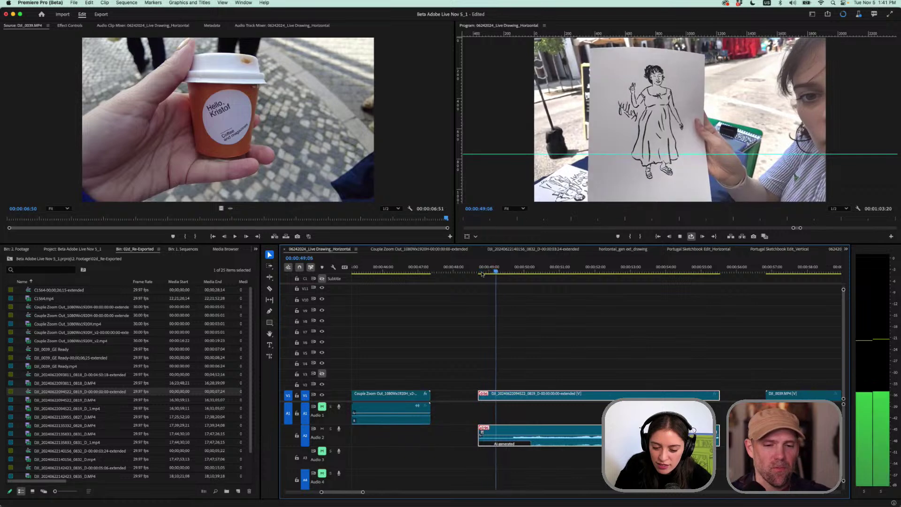
pyautogui.press('space')
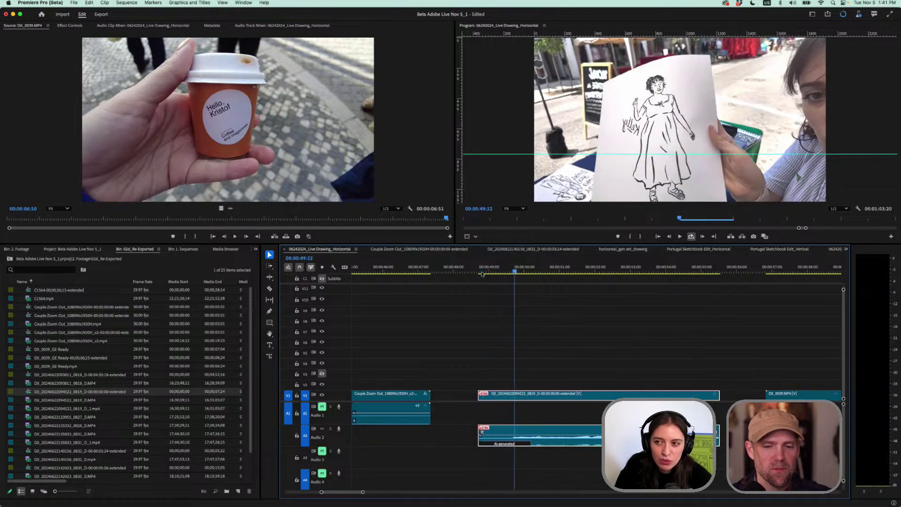
pyautogui.press('space')
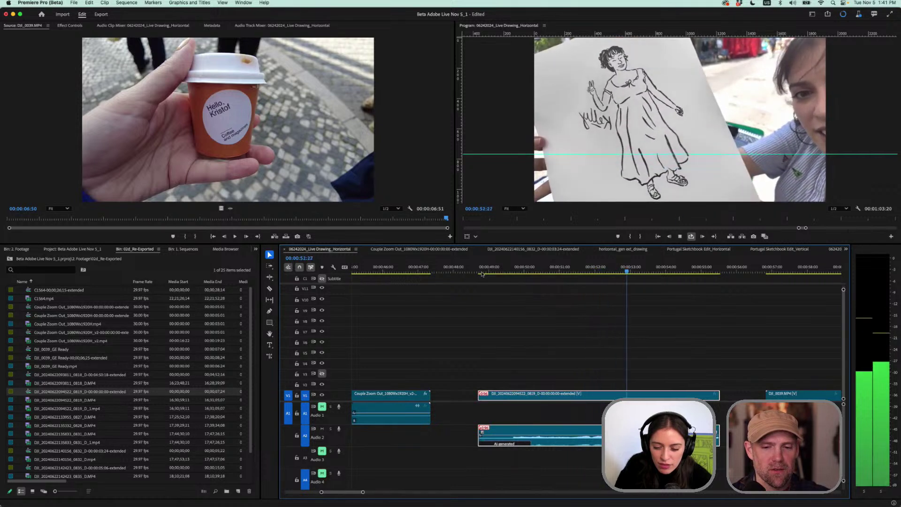
pyautogui.press('space')
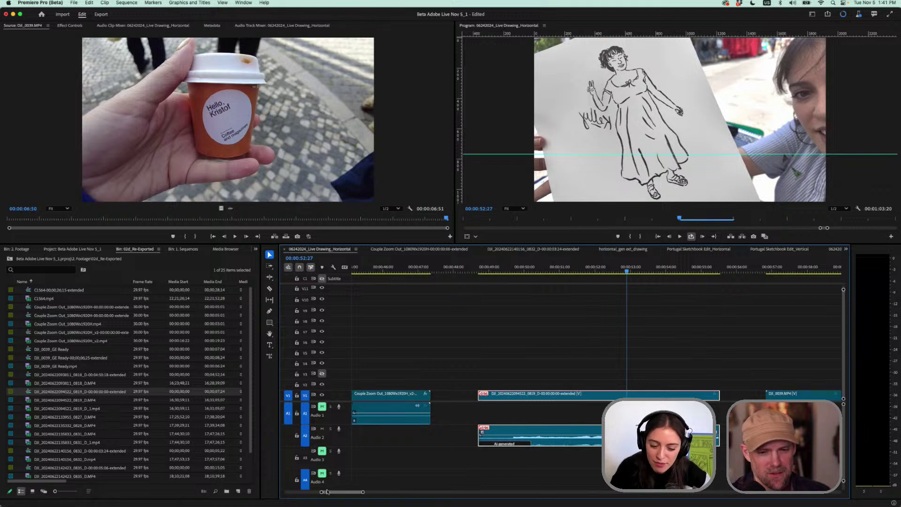
# Check the opening of DJI_0039.MP4 and view the start of the extended 0819_D clip in the maximized Program monitor
pyautogui.moveTo(330, 492); pyautogui.dragTo(337, 492)
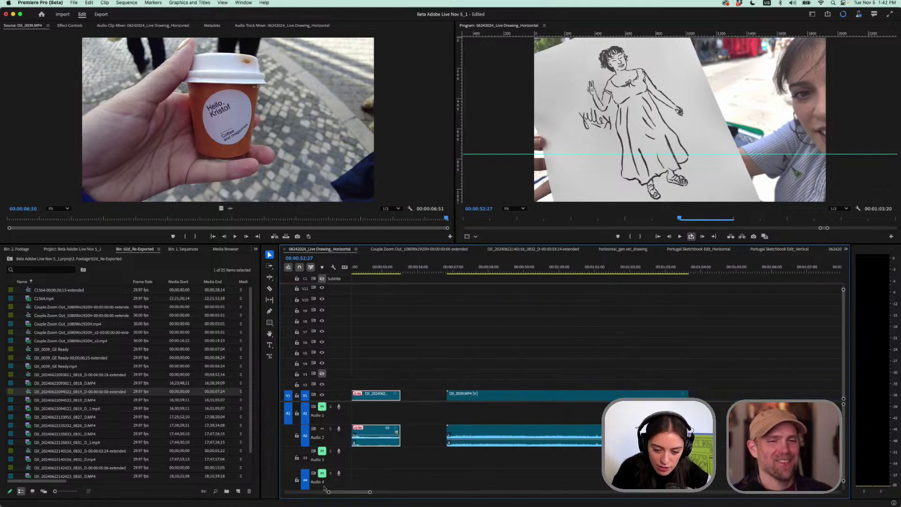
pyautogui.click(464, 268)
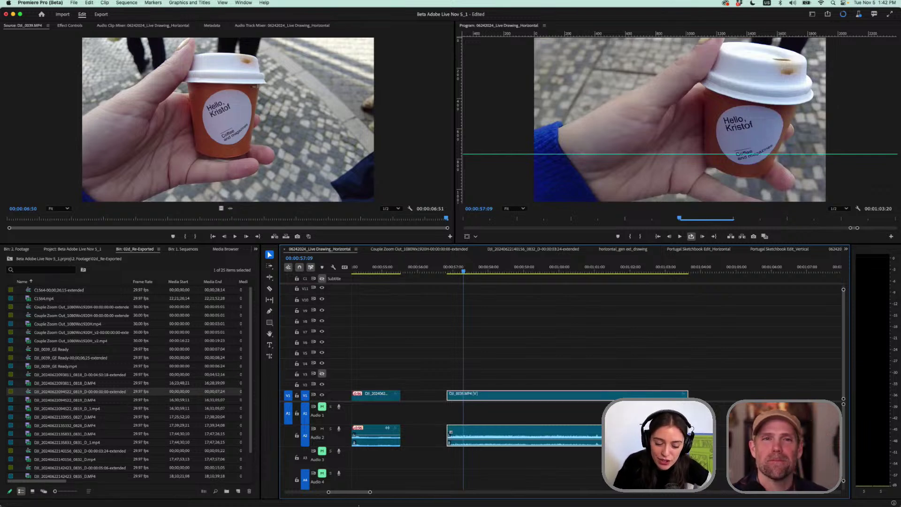
pyautogui.scroll(5, 356, 455)
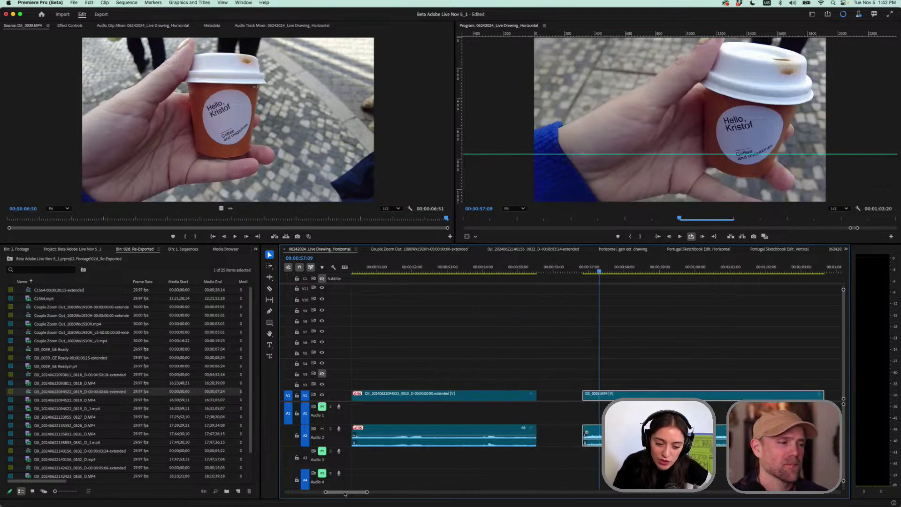
pyautogui.click(369, 272)
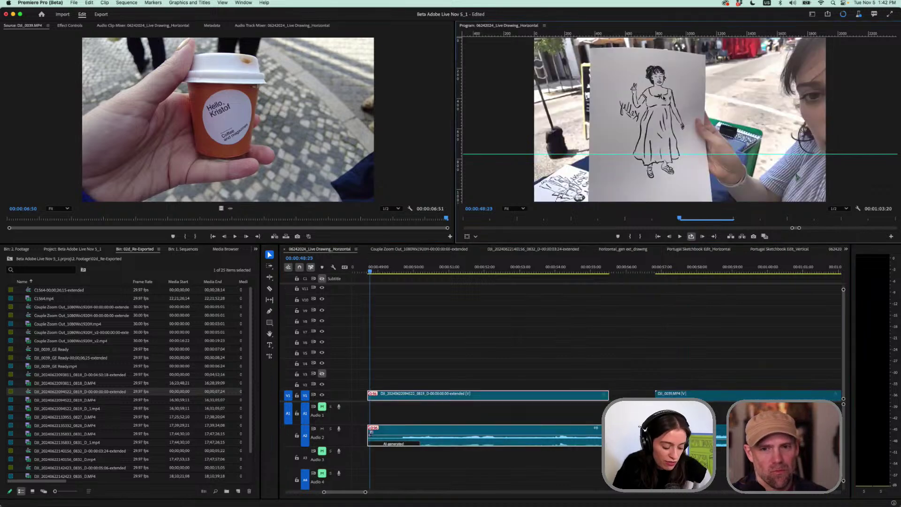
pyautogui.press('`')
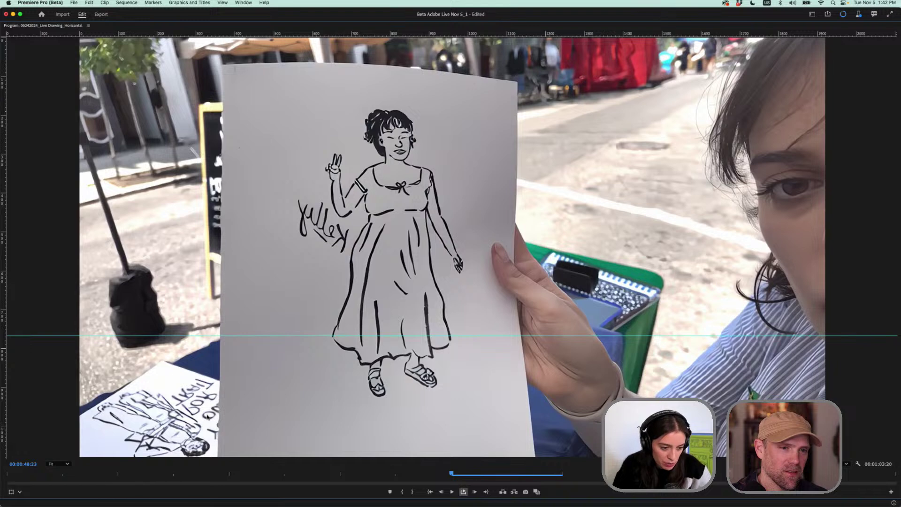
pyautogui.press('`')
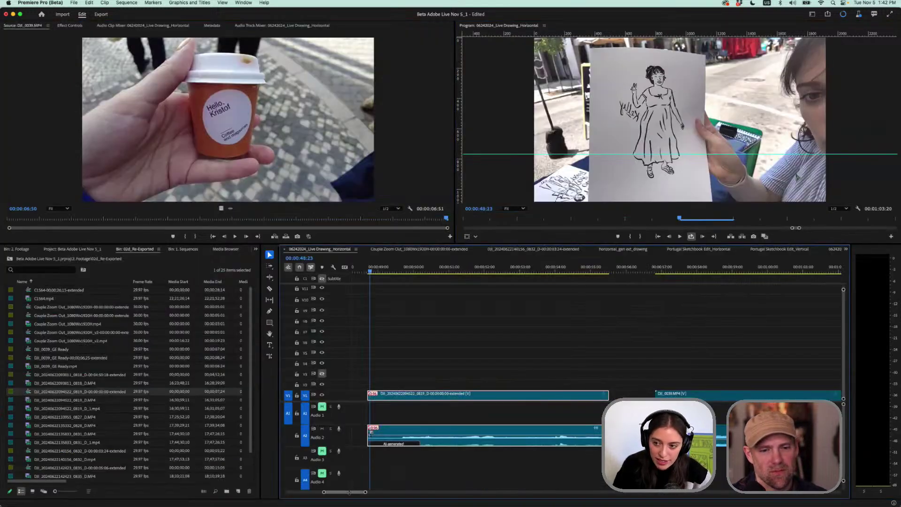
# Try to lengthen the end of DJI_0039.MP4 with Generative Extend, and delete the clip from the timeline
pyautogui.moveTo(350, 492); pyautogui.dragTo(356, 491)
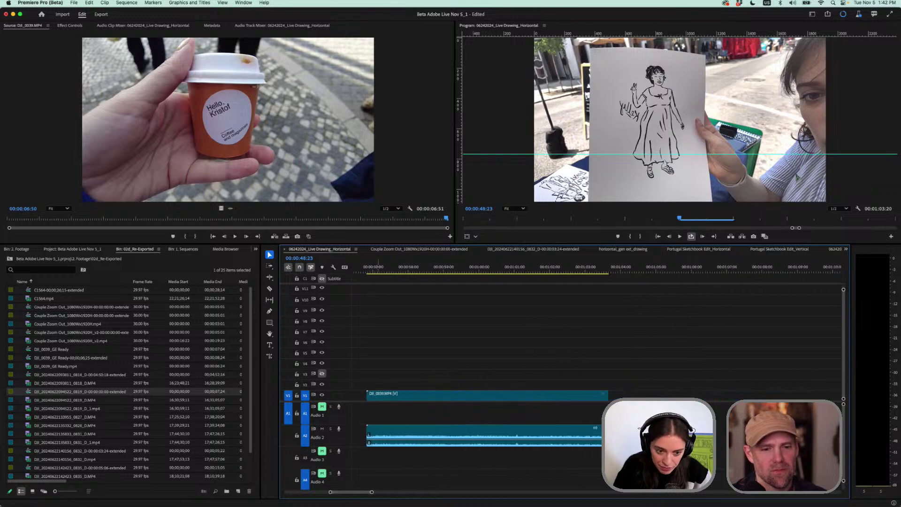
pyautogui.moveTo(376, 271); pyautogui.dragTo(577, 282)
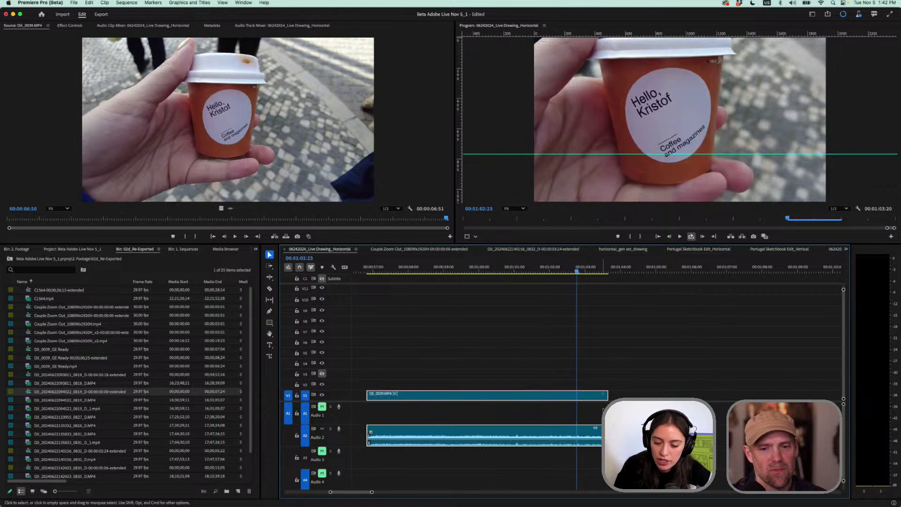
pyautogui.click(269, 356)
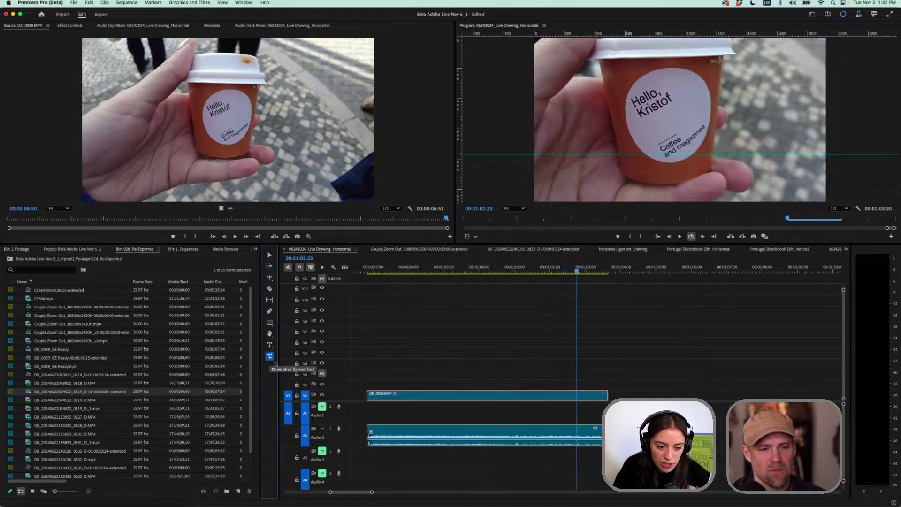
pyautogui.click(607, 395)
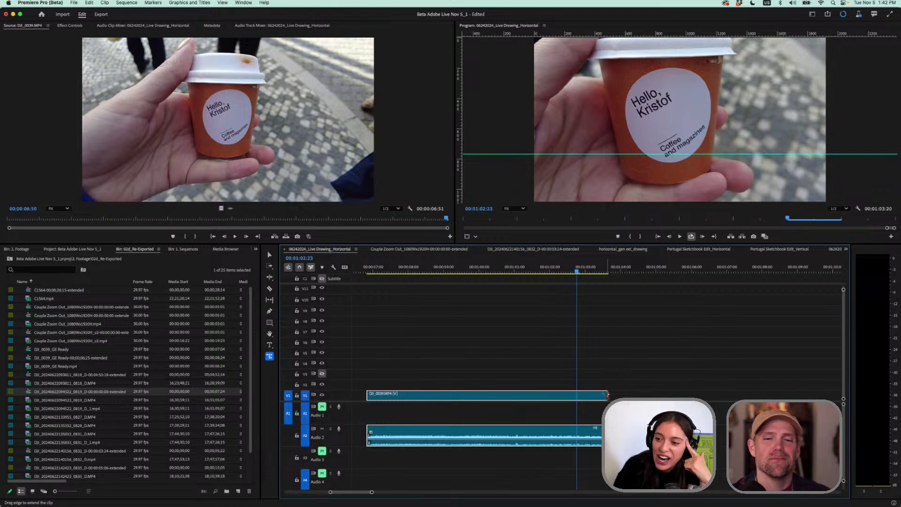
pyautogui.moveTo(608, 396); pyautogui.dragTo(618, 394)
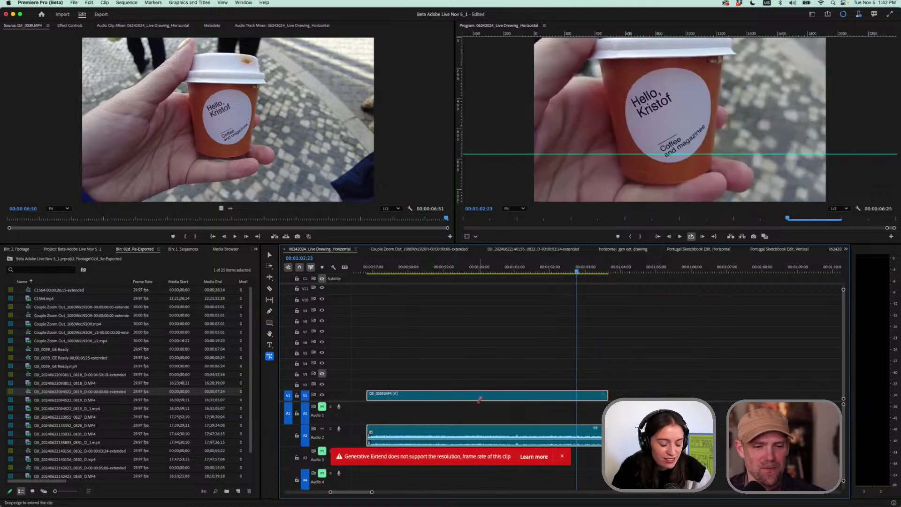
pyautogui.press('v')
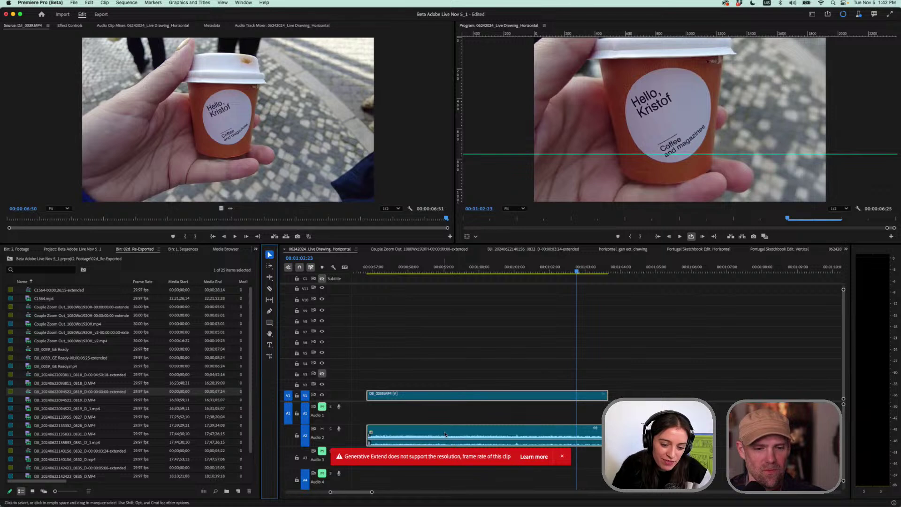
pyautogui.press('Delete')
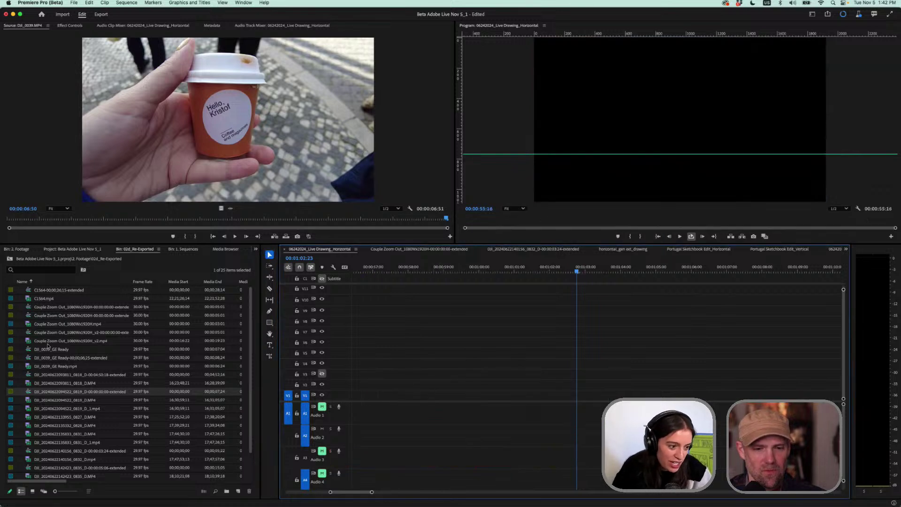
# Preview C1564.mp4 and the two Couple Zoom Out clips from the 02d_Re-Exported bin, and open the DJI_0039_GE Ready sequence
pyautogui.click(9, 259)
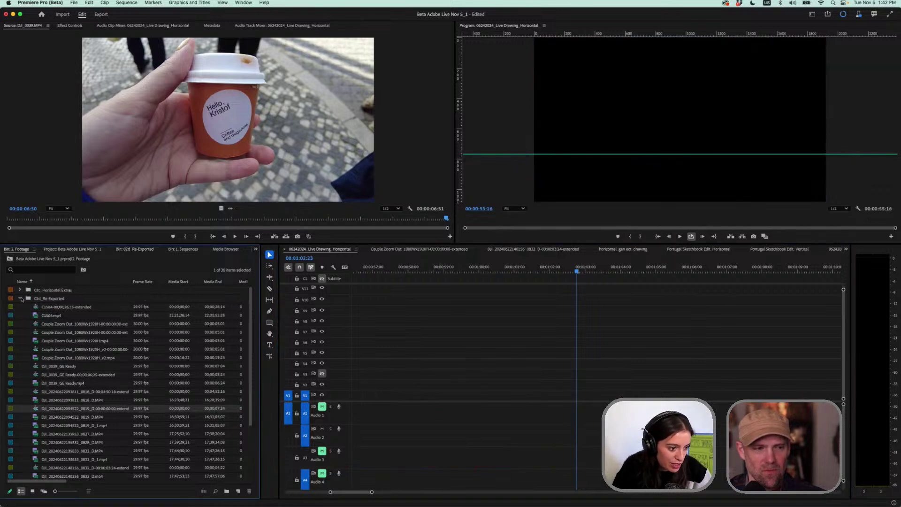
pyautogui.doubleClick(49, 317)
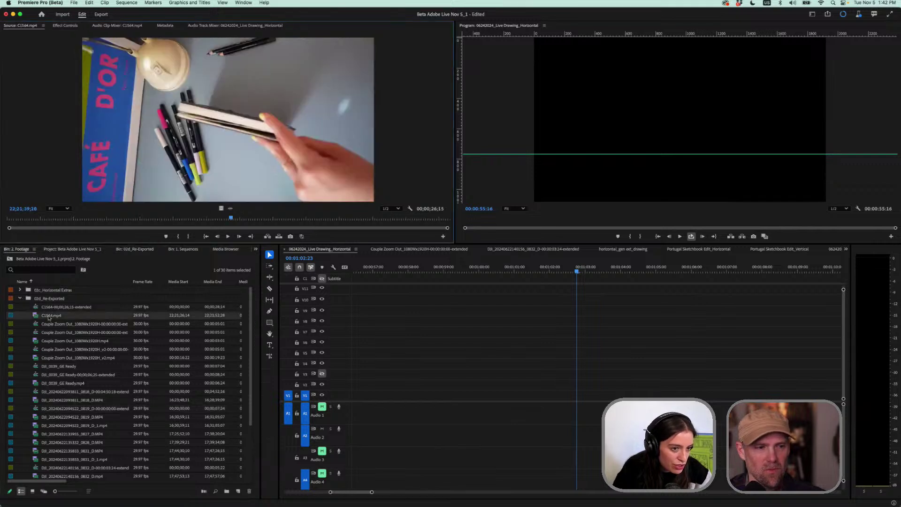
pyautogui.doubleClick(49, 341)
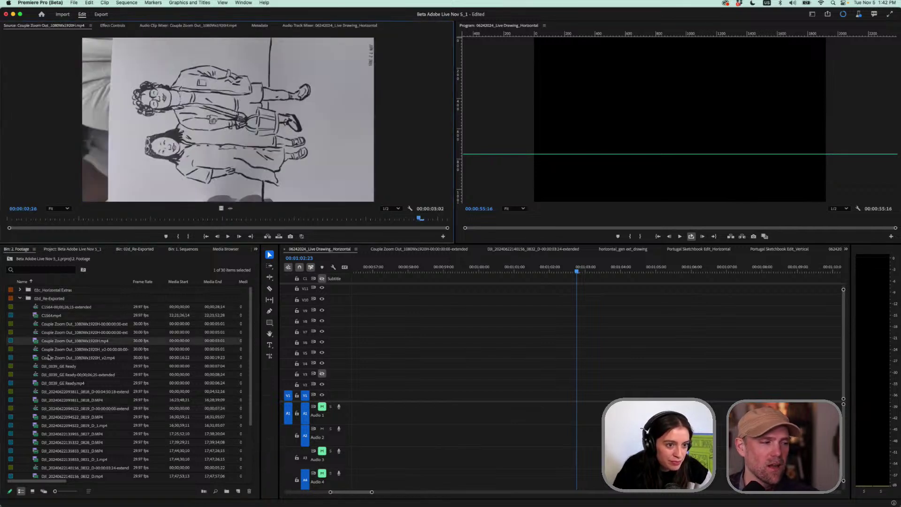
pyautogui.doubleClick(49, 359)
pyautogui.doubleClick(49, 366)
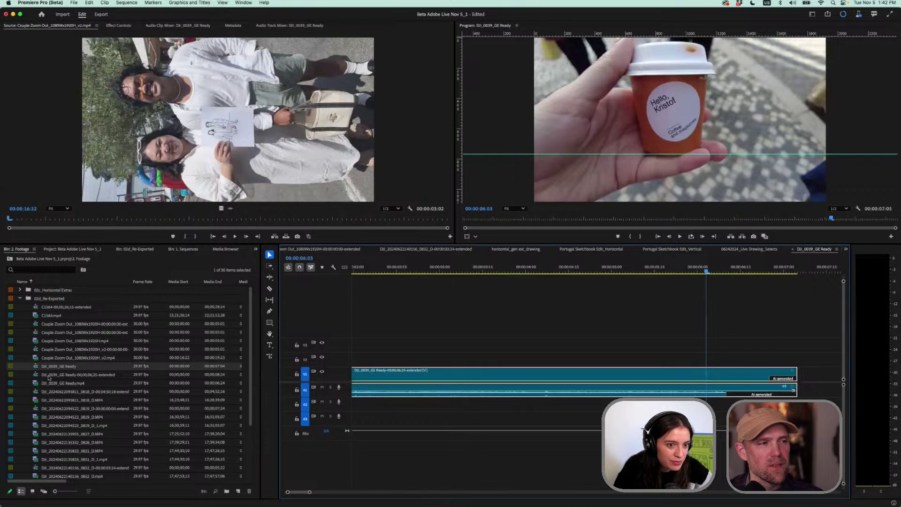
# Scrub back from the AI-generated ending of the extended DJI_0039_GE Ready clip to 00:00:05:10 and check that frame in the maximized Program monitor
pyautogui.press('-')
pyautogui.press('-')
pyautogui.press('-')
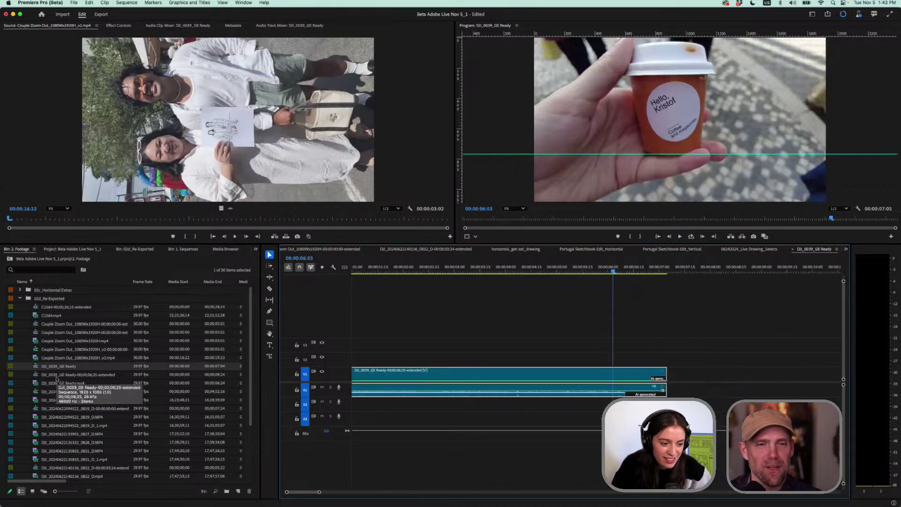
pyautogui.click(656, 267)
pyautogui.moveTo(655, 268); pyautogui.dragTo(574, 267)
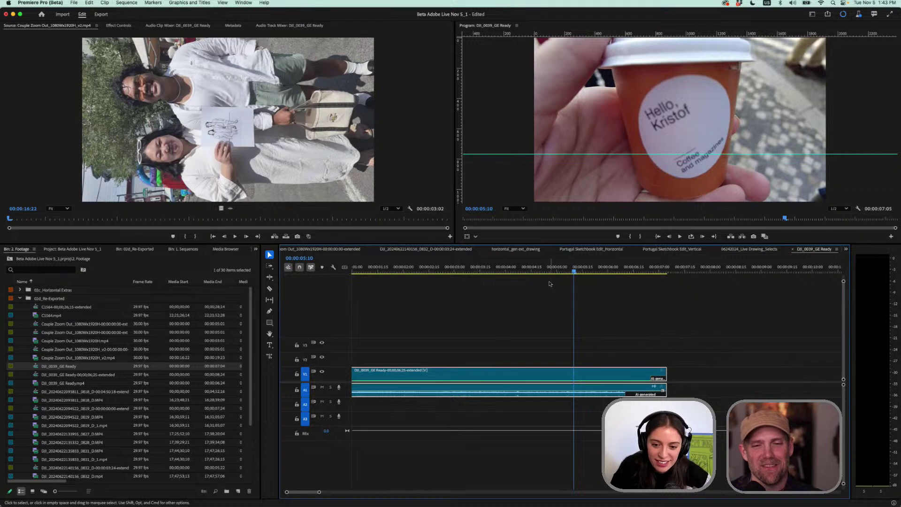
pyautogui.press('Delete')
pyautogui.press('super+z')
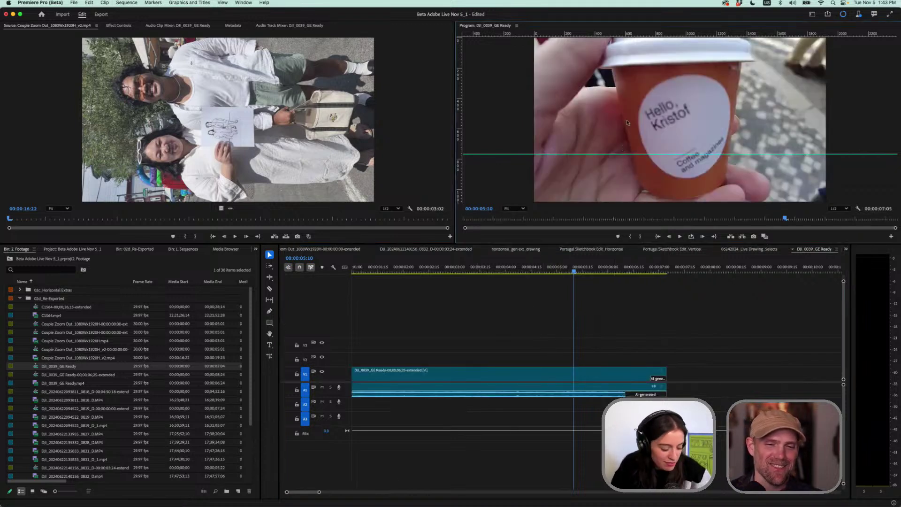
pyautogui.press('`')
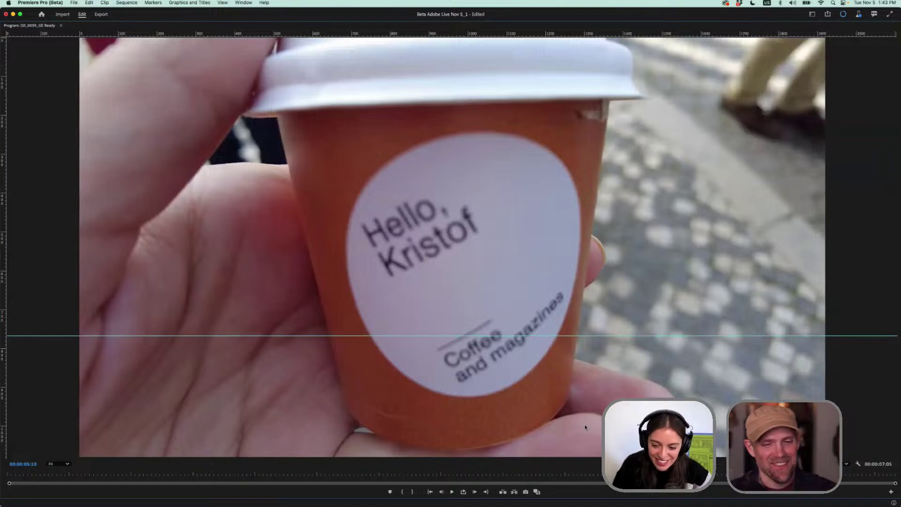
pyautogui.press('`')
# Scrub the extended DJI_0039_GE Ready clip to 00:00:04:05, play it in the maximized Program monitor, and restore the normal layout
pyautogui.moveTo(573, 270); pyautogui.dragTo(514, 271)
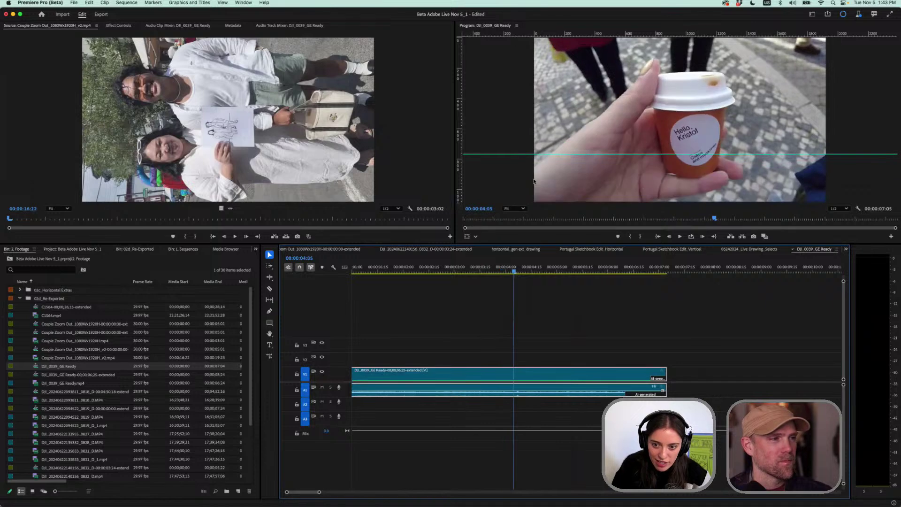
pyautogui.press('`')
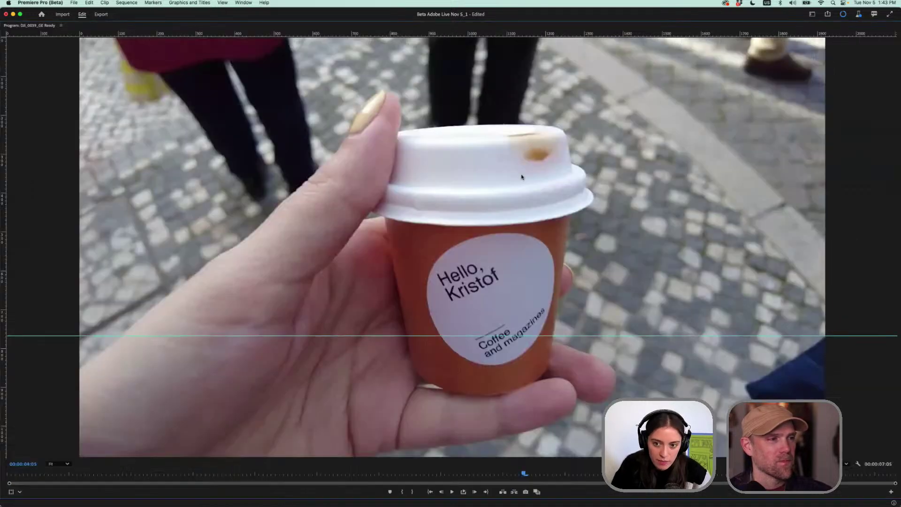
pyautogui.press('space')
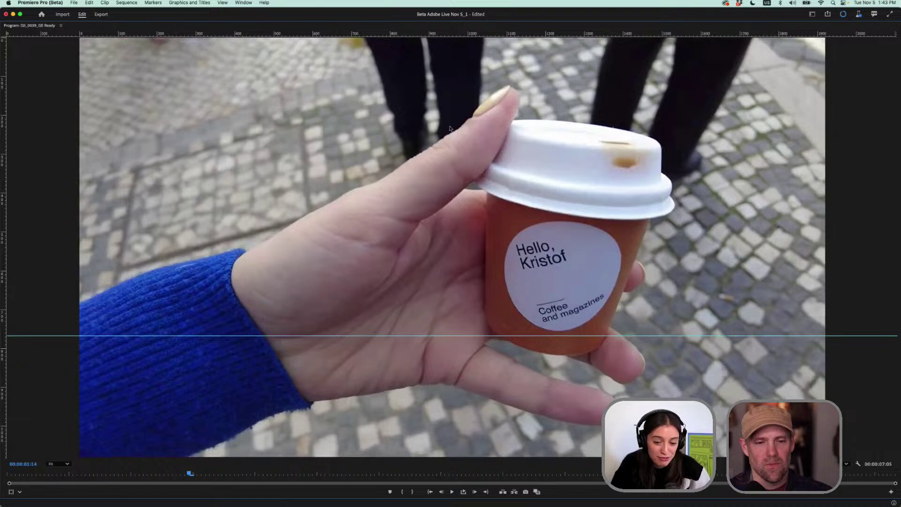
pyautogui.press('`')
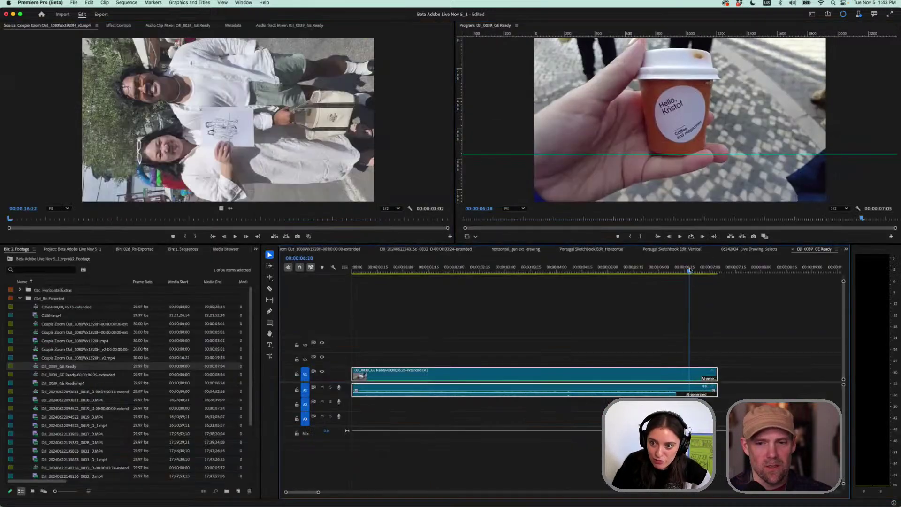
# Make the monitors taller and move frame by frame through the ending of the extended DJI_0039_GE Ready clip to 00:00:06:27
pyautogui.moveTo(510, 250); pyautogui.dragTo(510, 335)
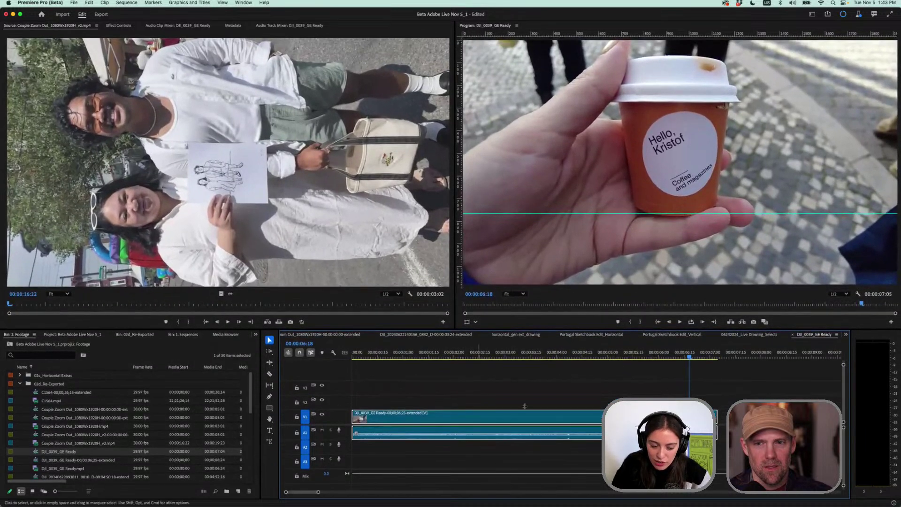
pyautogui.press('Right')
pyautogui.press('Right')
pyautogui.press('Right')
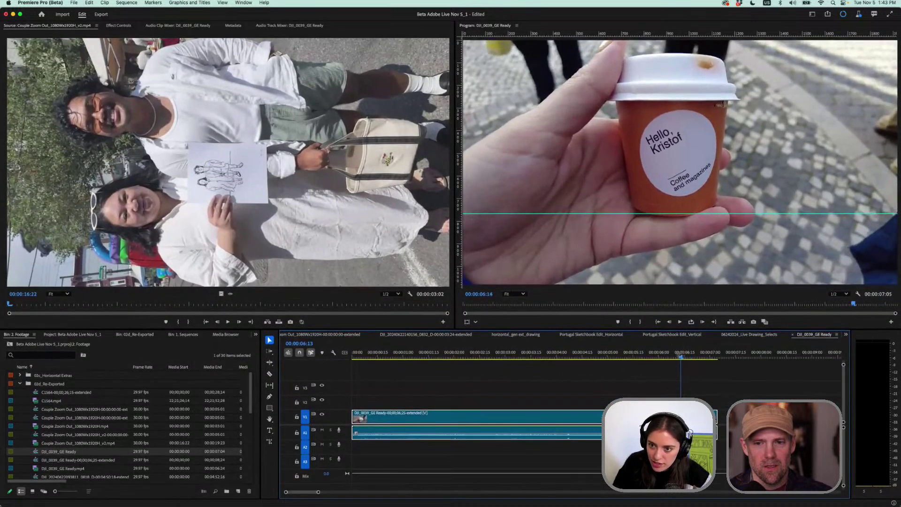
pyautogui.press('Right')
pyautogui.press('Right')
pyautogui.press('Right')
pyautogui.press('Right')
pyautogui.press('Right')
pyautogui.press('Right')
pyautogui.press('Right')
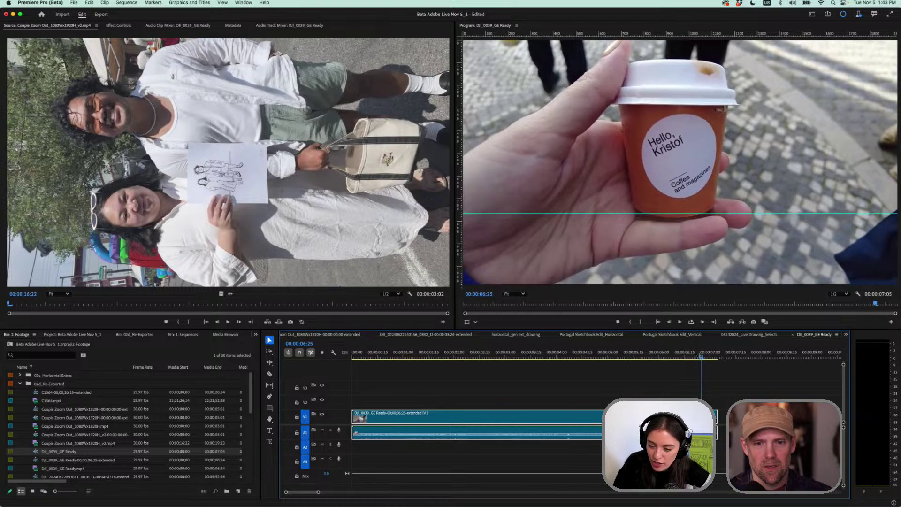
pyautogui.press('Left')
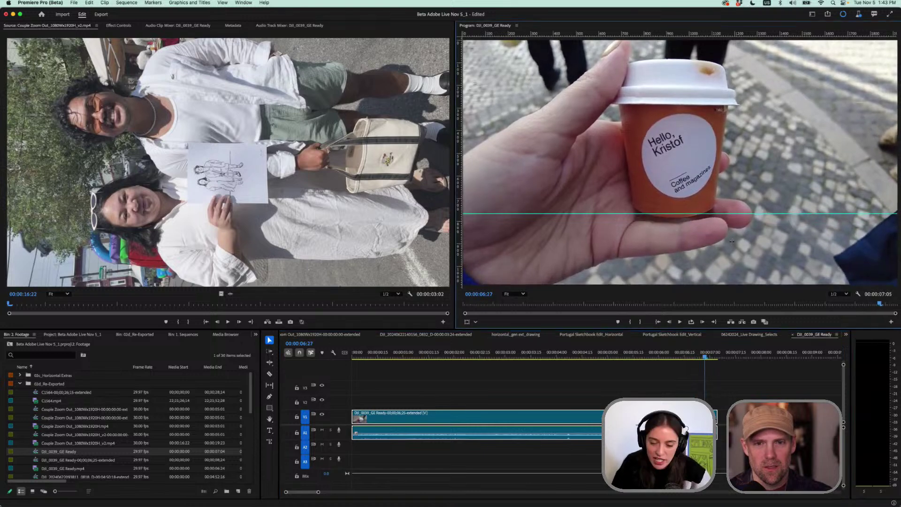
# View frame 00:00:06:27 in the maximized Program monitor, restore the layout, and step back from 00:00:07:00 to 00:00:06:24
pyautogui.press('`')
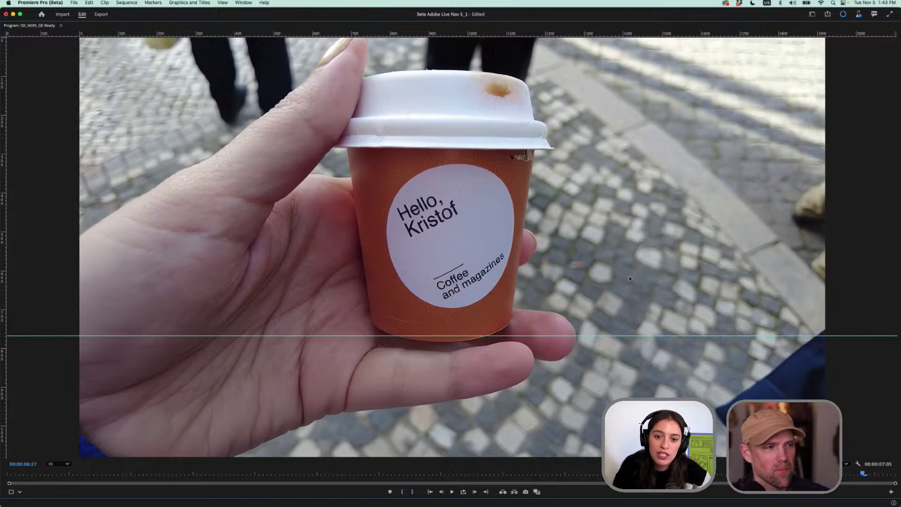
pyautogui.press('`')
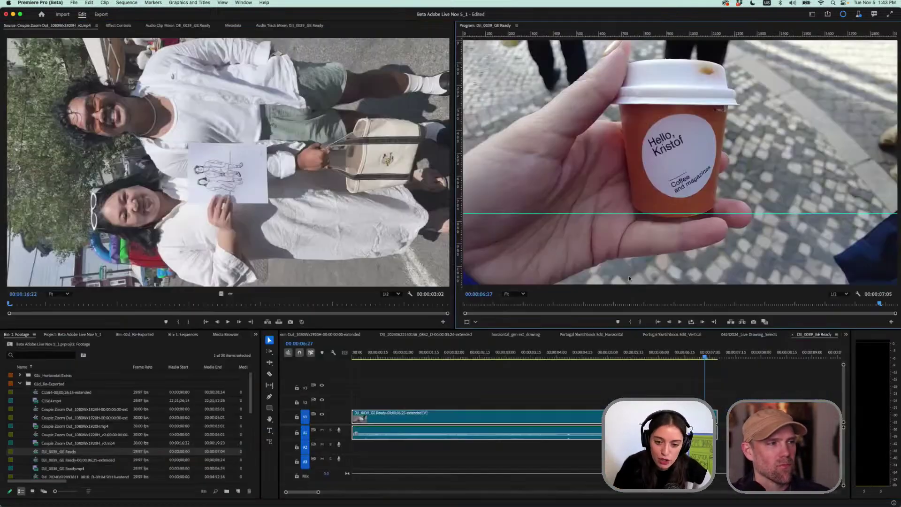
pyautogui.click(710, 357)
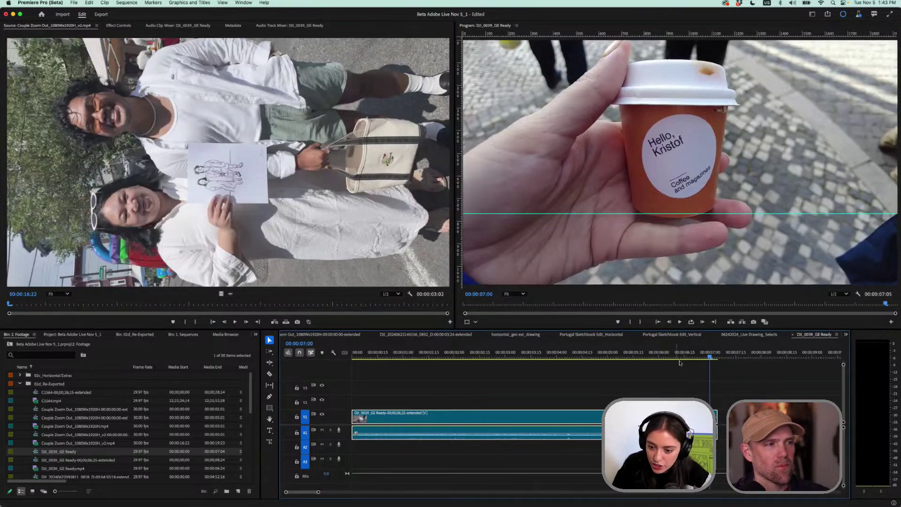
pyautogui.press('Left')
pyautogui.press('Left')
pyautogui.press('Left')
pyautogui.press('Left')
pyautogui.press('Left')
pyautogui.press('Left')
pyautogui.scroll(1, 719, 420)
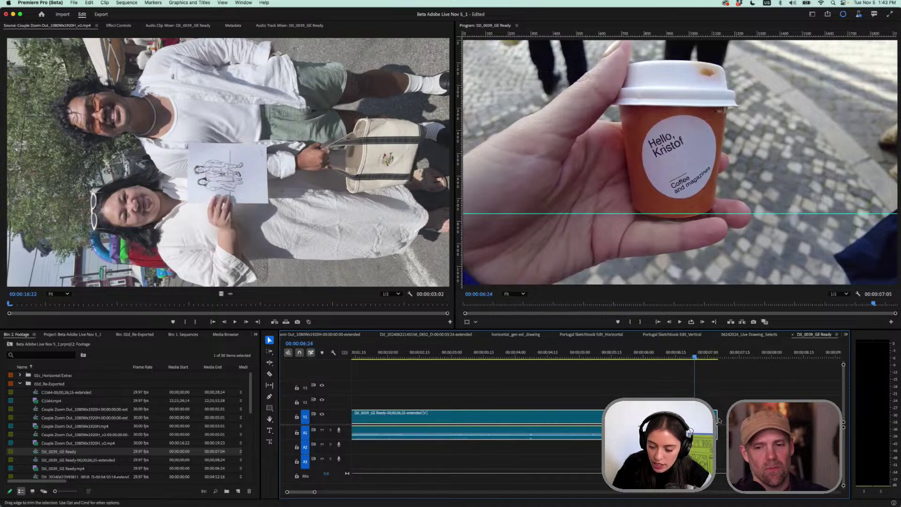
pyautogui.scroll(2, 719, 420)
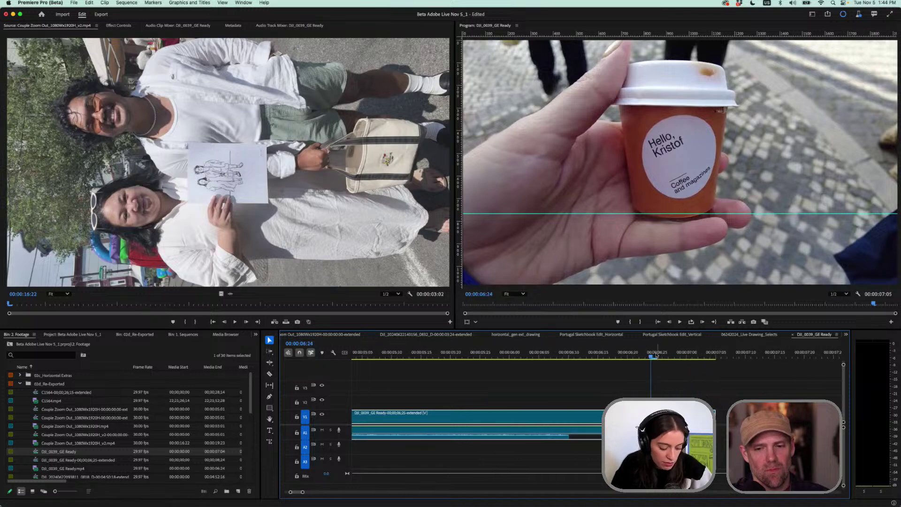
# Play the opening of the DJI_0039_GE Ready sequence with sound from its first frame
pyautogui.press('space')
pyautogui.press('Home')
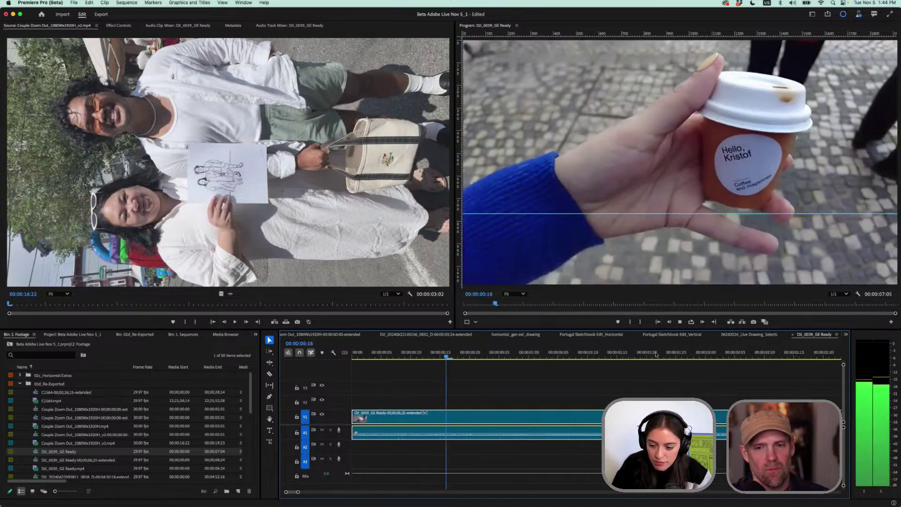
pyautogui.scroll(-5, 669, 371)
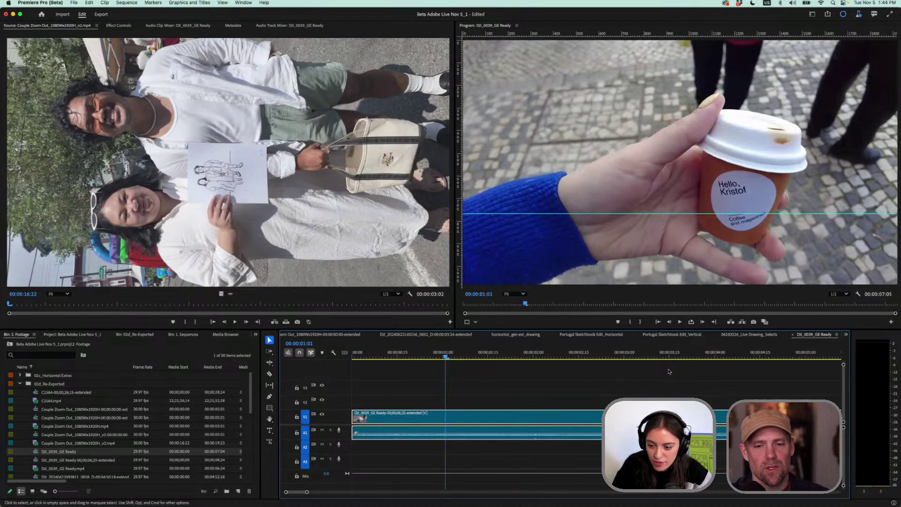
pyautogui.click(620, 353)
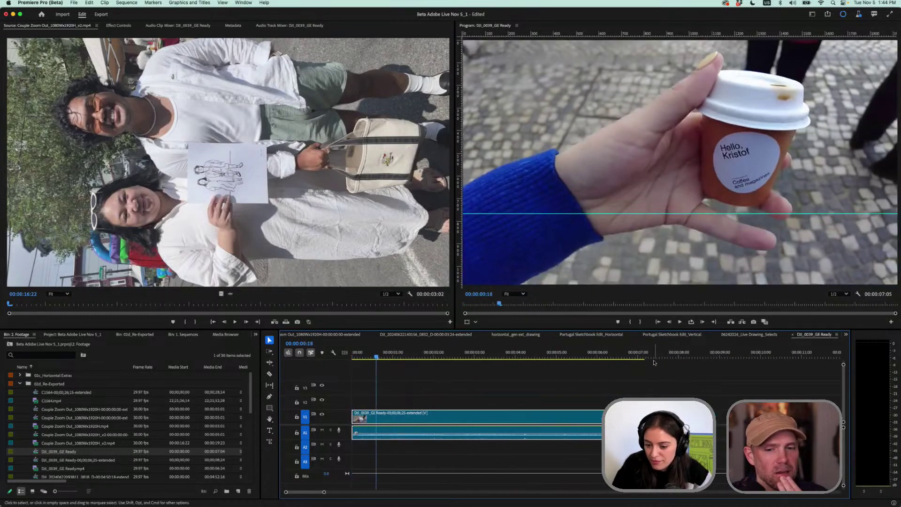
# Save the project and switch to the 06242024_Live Drawing_Horizontal sequence
pyautogui.press('super+s')
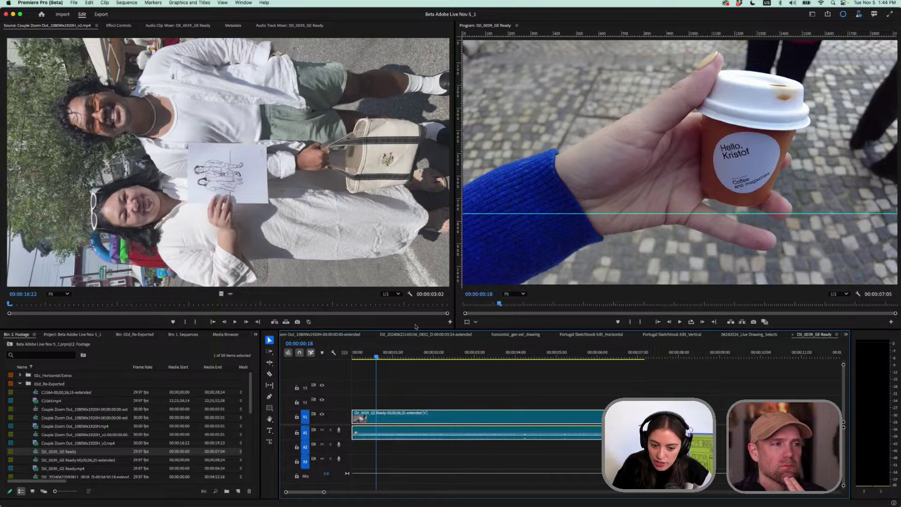
pyautogui.click(846, 335)
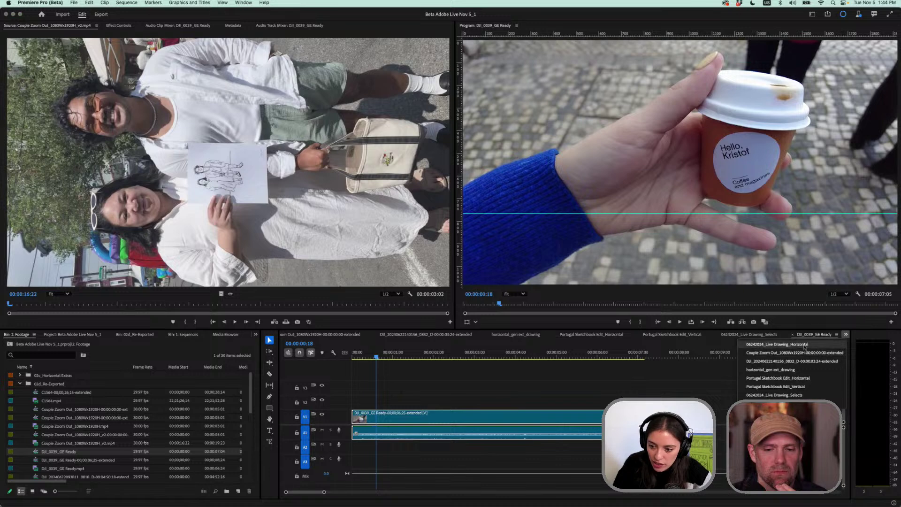
pyautogui.click(777, 344)
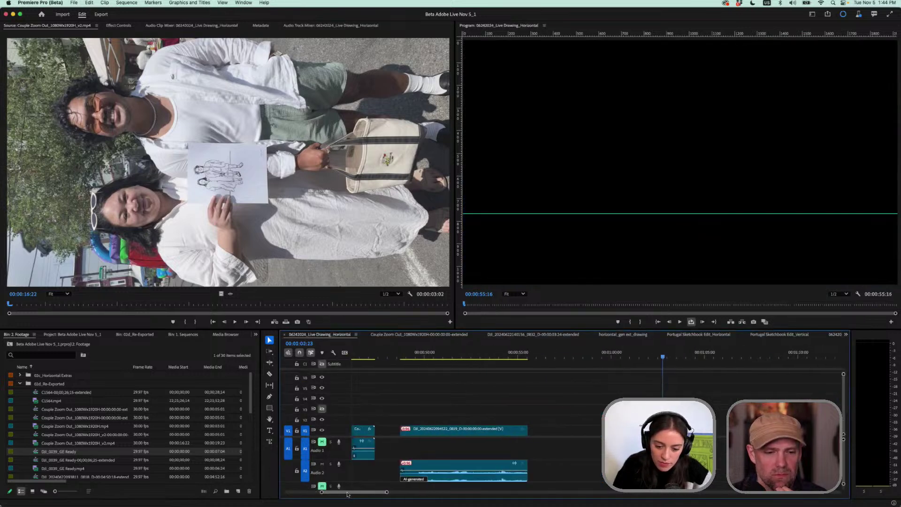
# Paste the extended DJI_0039_GE Ready clip after the horizontal_gen ext_drawing clip and shift it slightly earlier
pyautogui.moveTo(340, 495); pyautogui.dragTo(317, 495)
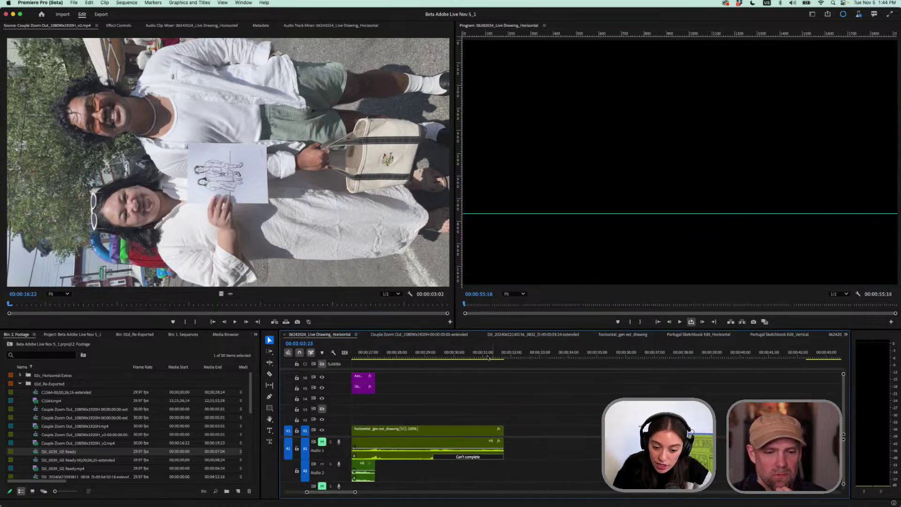
pyautogui.click(518, 356)
pyautogui.press('super+v')
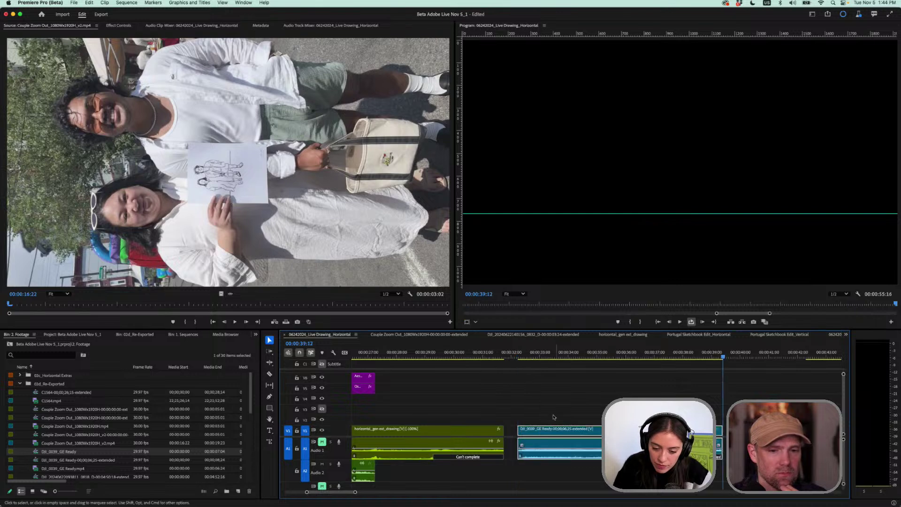
pyautogui.moveTo(558, 433); pyautogui.dragTo(551, 432)
pyautogui.click(404, 438)
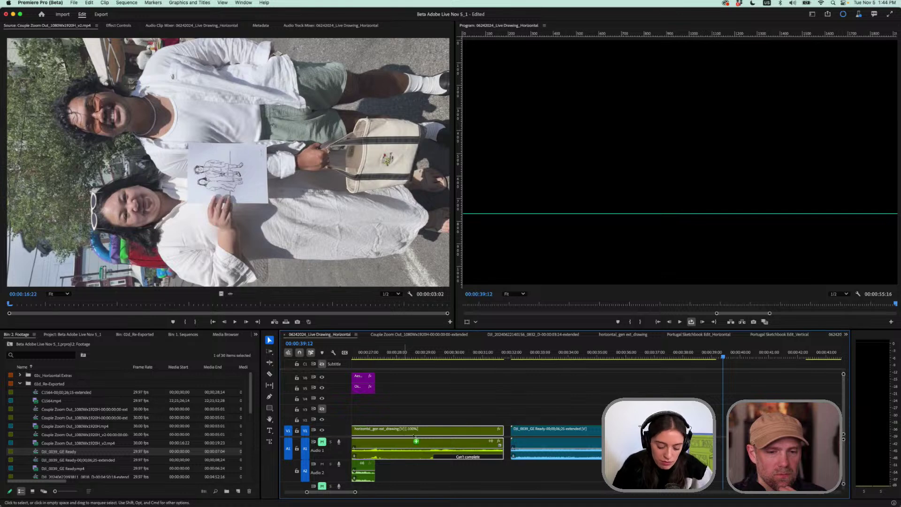
pyautogui.moveTo(414, 436); pyautogui.dragTo(772, 441)
pyautogui.press('super+z')
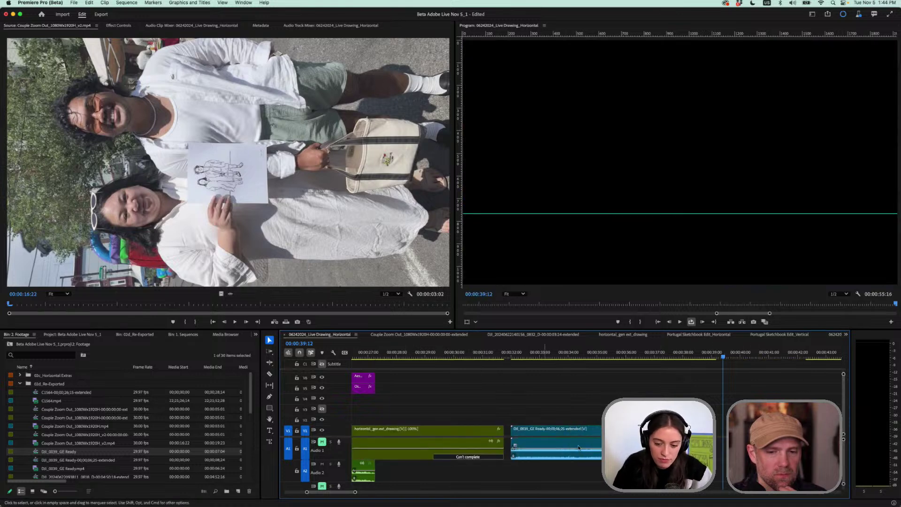
# Delete the horizontal_gen ext_drawing clip and place the extended DJI_0039_GE Ready clip right after the purple adjustment layers, with its audio on Audio 2
pyautogui.click(460, 429)
pyautogui.press('Delete')
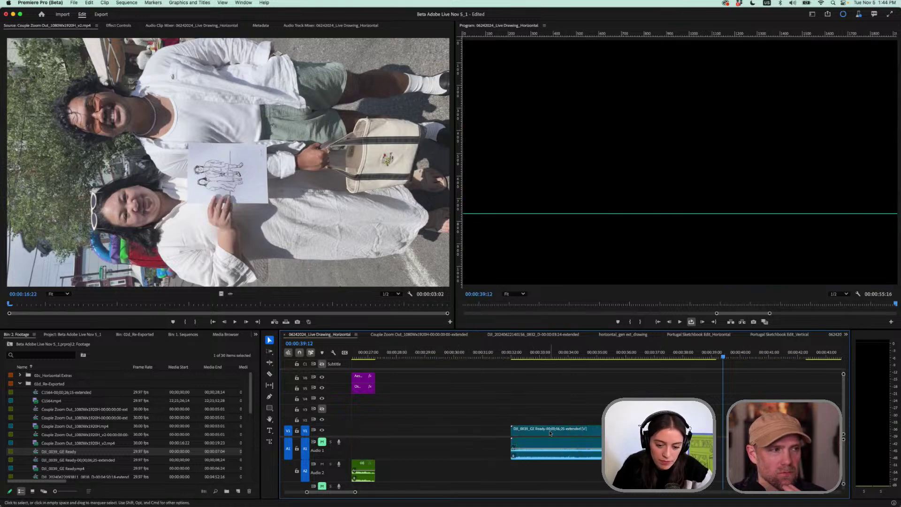
pyautogui.moveTo(540, 429); pyautogui.dragTo(397, 430)
pyautogui.hscroll(-5, 587, 415)
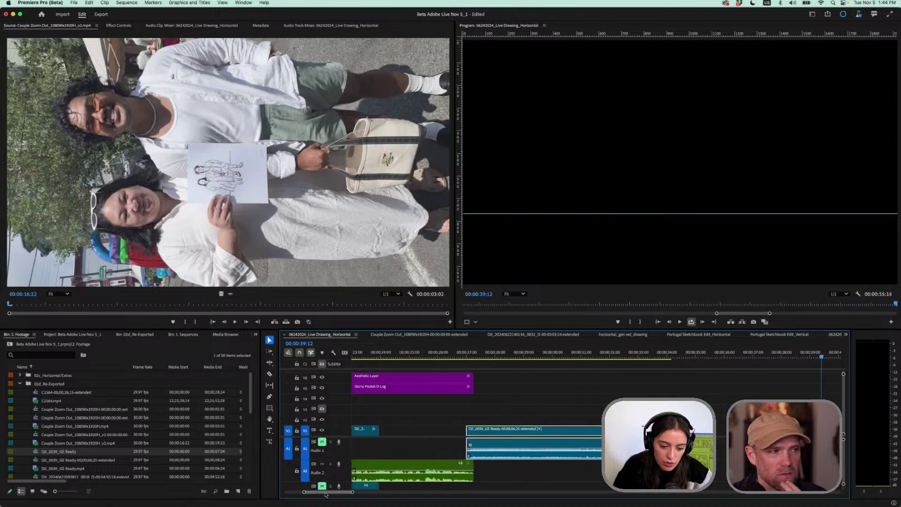
pyautogui.moveTo(589, 432); pyautogui.dragTo(634, 434)
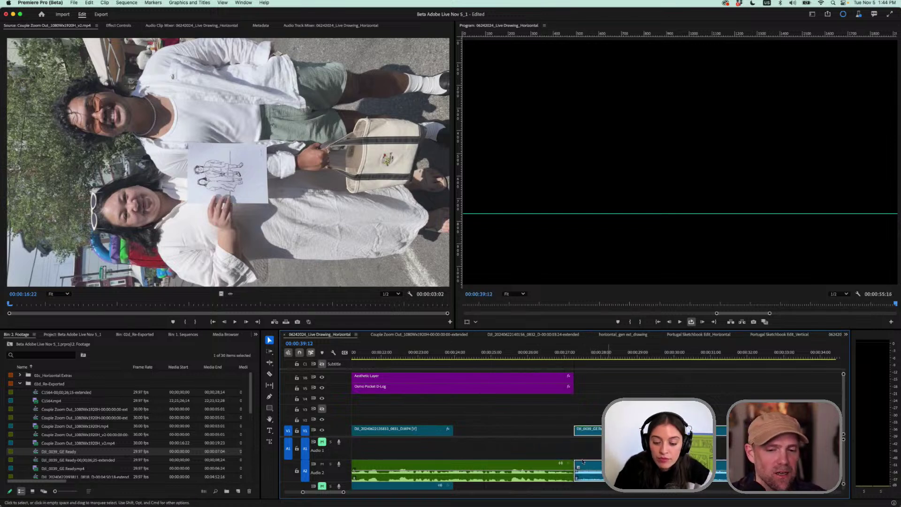
# Apply a Constant Power audio crossfade to the start of the extended DJI_0039_GE Ready clip on Audio 2
pyautogui.scroll(1, 583, 461)
pyautogui.scroll(2, 583, 461)
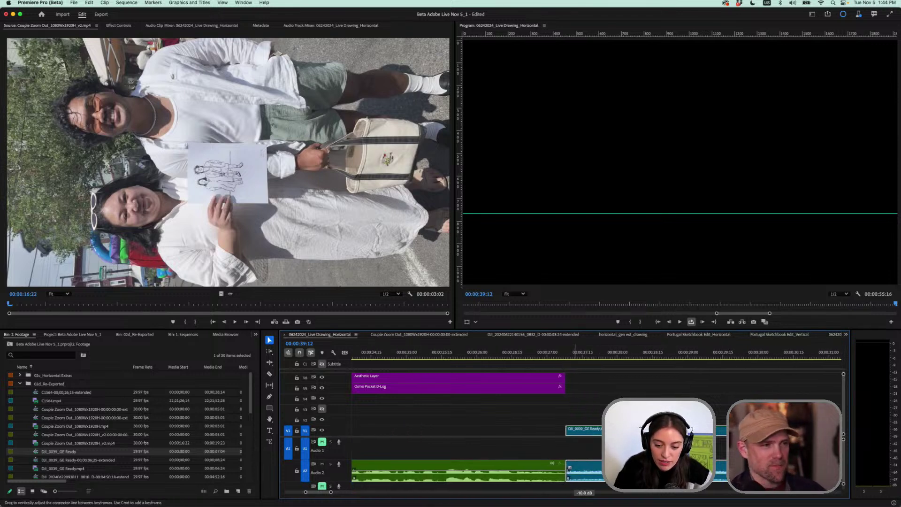
pyautogui.click(256, 334)
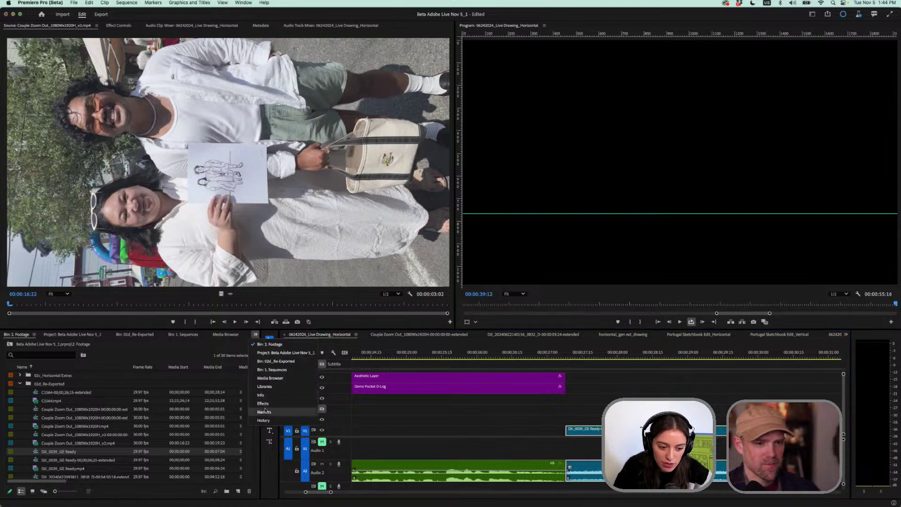
pyautogui.click(263, 403)
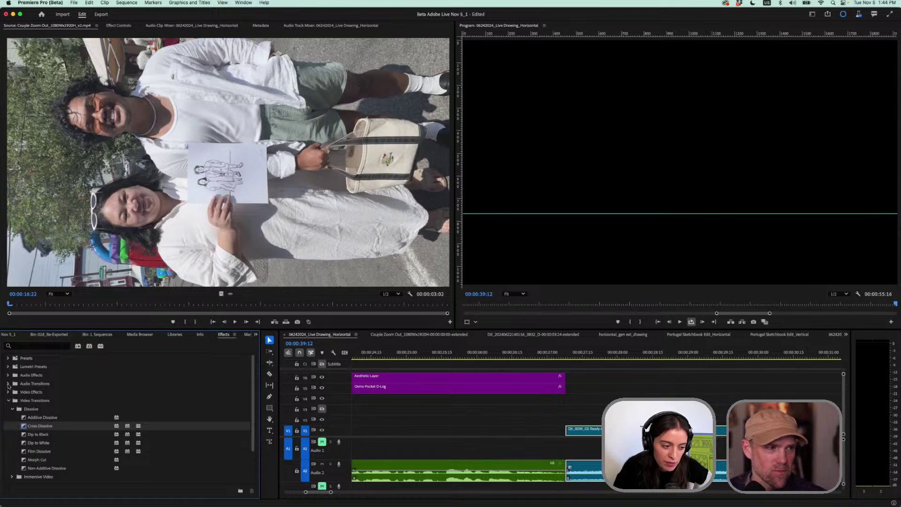
pyautogui.click(8, 384)
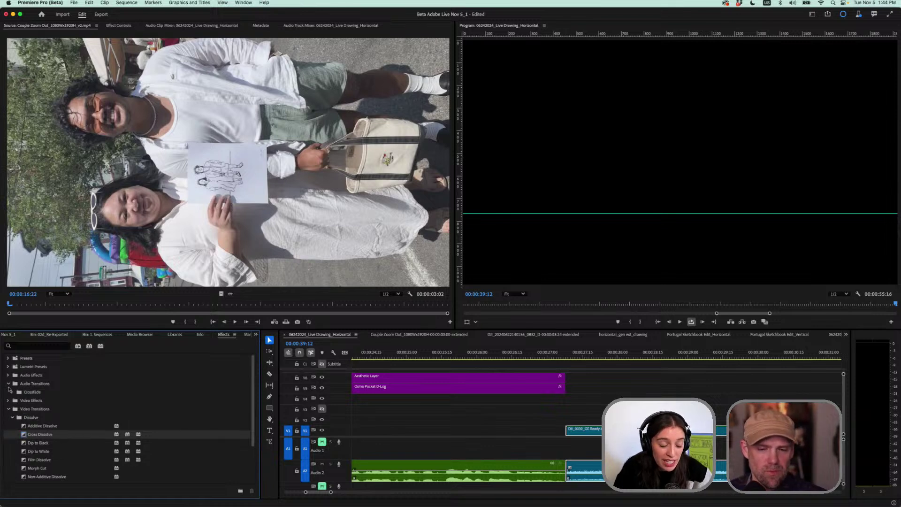
pyautogui.click(11, 392)
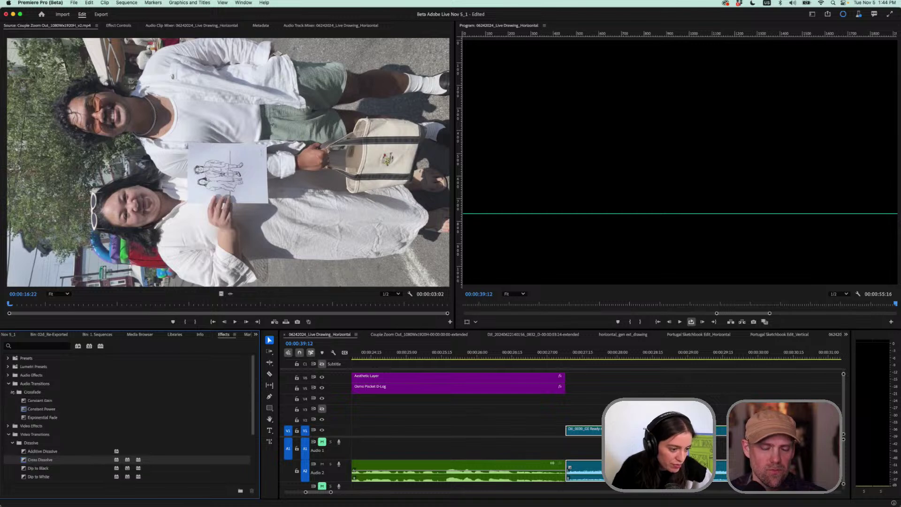
pyautogui.moveTo(30, 410); pyautogui.dragTo(563, 473)
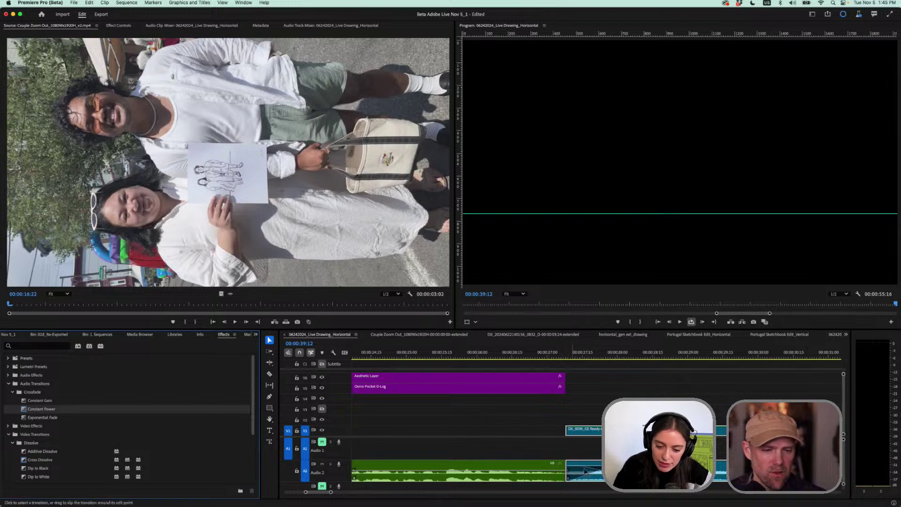
# Apply the default transition at the Audio 2 cut between the green audio clip and the extended DJI_0039_GE Ready clip
pyautogui.scroll(2, 580, 473)
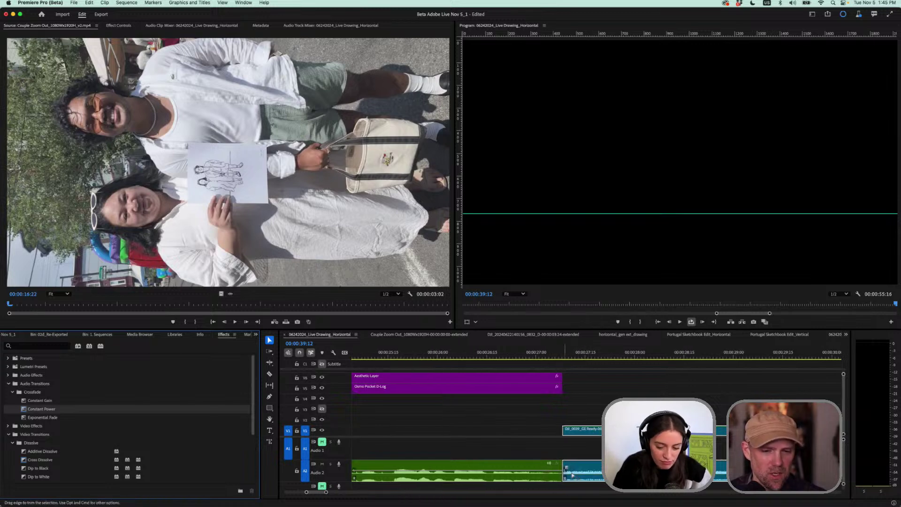
pyautogui.scroll(-4, 521, 463)
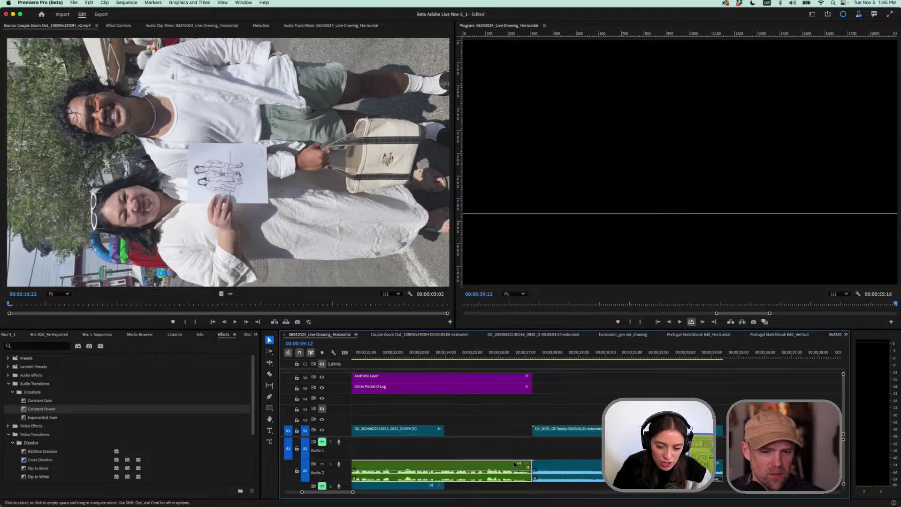
pyautogui.scroll(3, 533, 469)
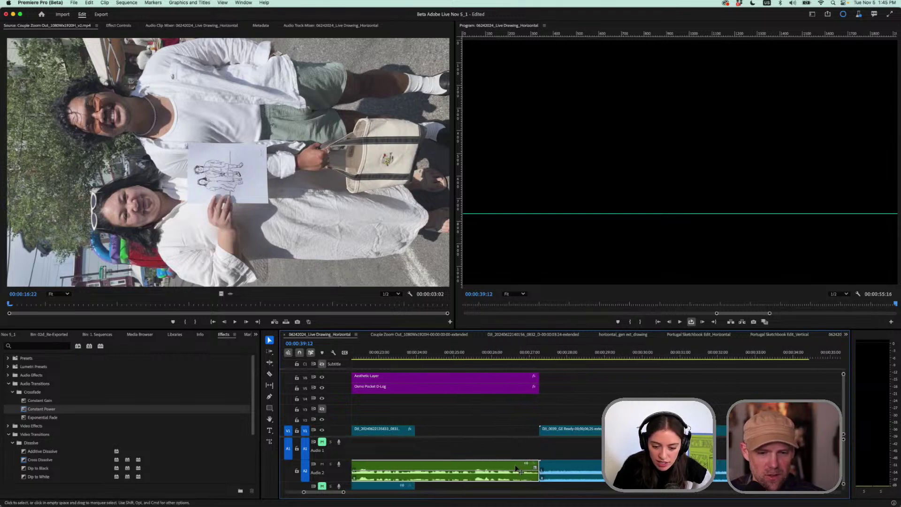
pyautogui.scroll(3, 569, 468)
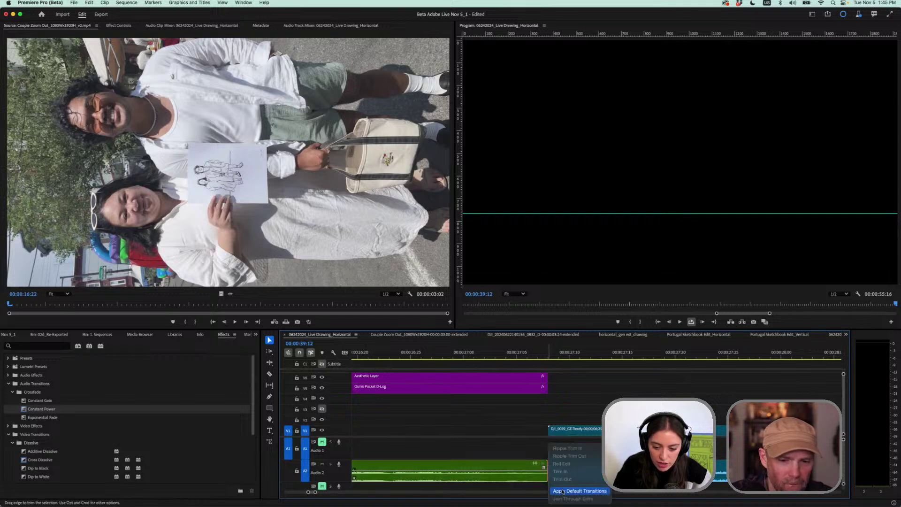
pyautogui.scroll(-3, 569, 496)
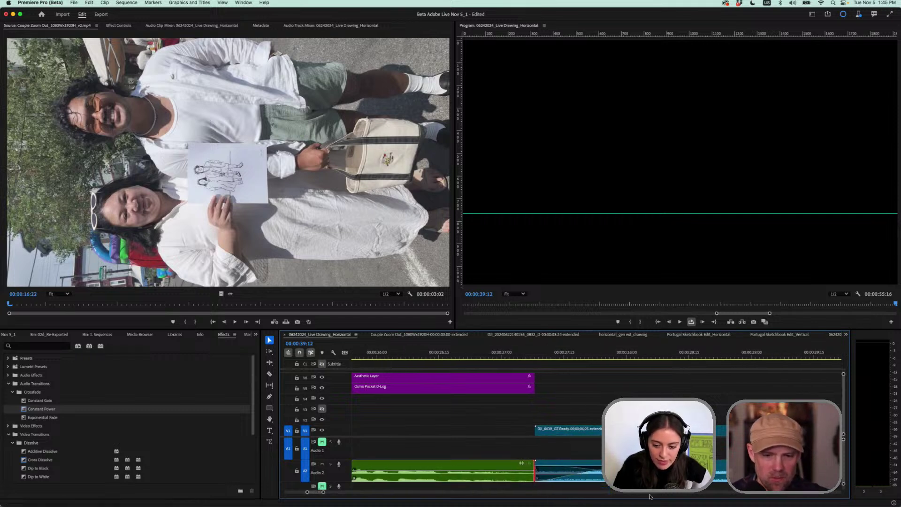
# Shorten the audio transition at the start of the extended DJI_0039_GE Ready clip and delete it
pyautogui.click(567, 463)
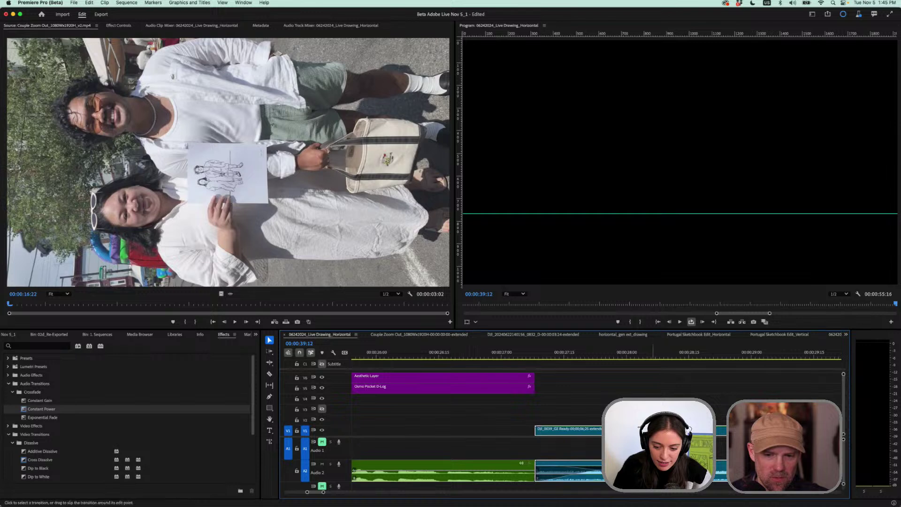
pyautogui.click(567, 473)
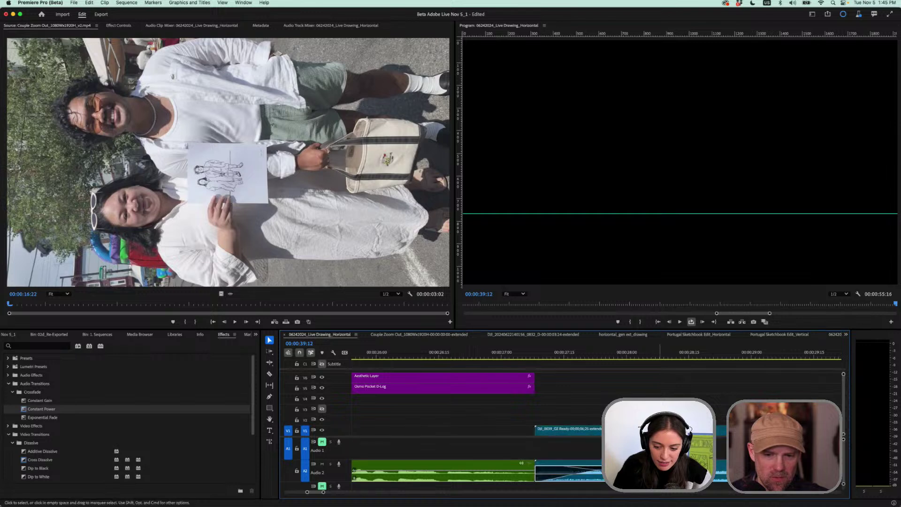
pyautogui.moveTo(564, 462); pyautogui.dragTo(558, 462)
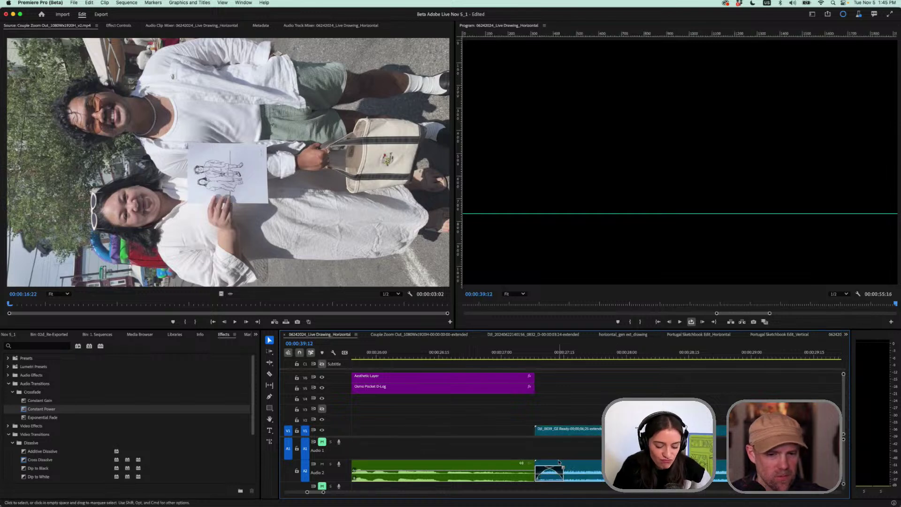
pyautogui.press('Delete')
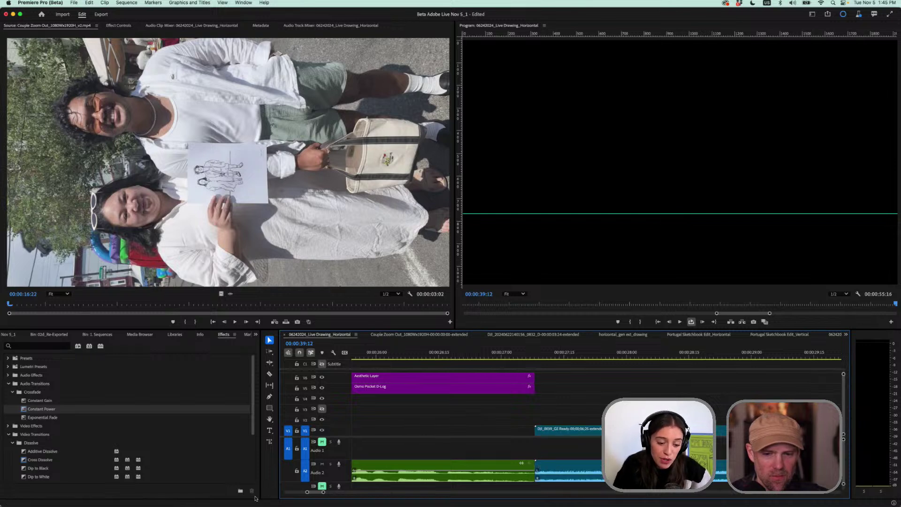
# Save the project with the extended DJI_0039_GE Ready clip placed in the horizontal sequence
pyautogui.moveTo(324, 491); pyautogui.dragTo(343, 491)
pyautogui.scroll(-10, 435, 429)
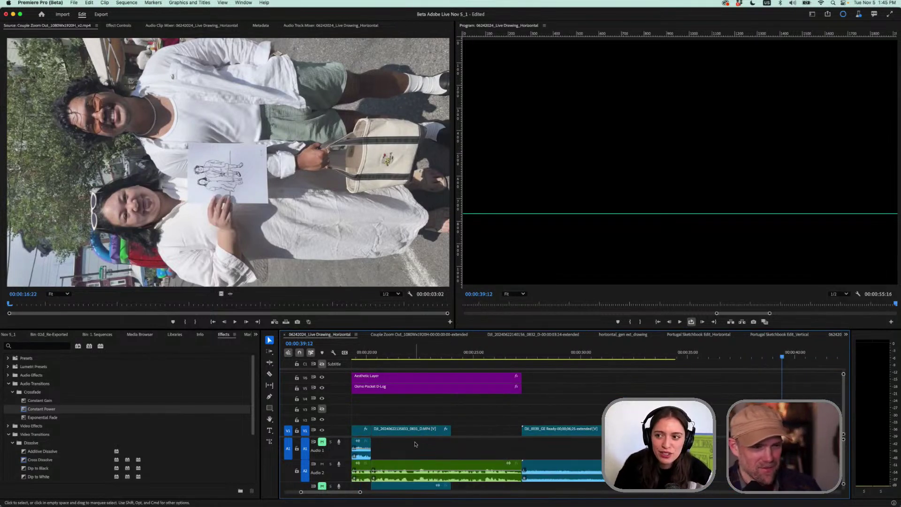
pyautogui.press('super+s')
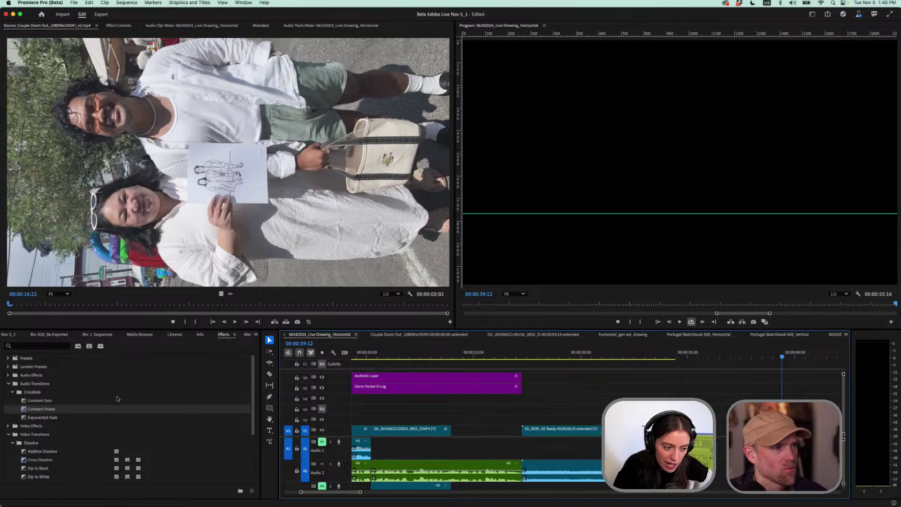
pyautogui.press('-')
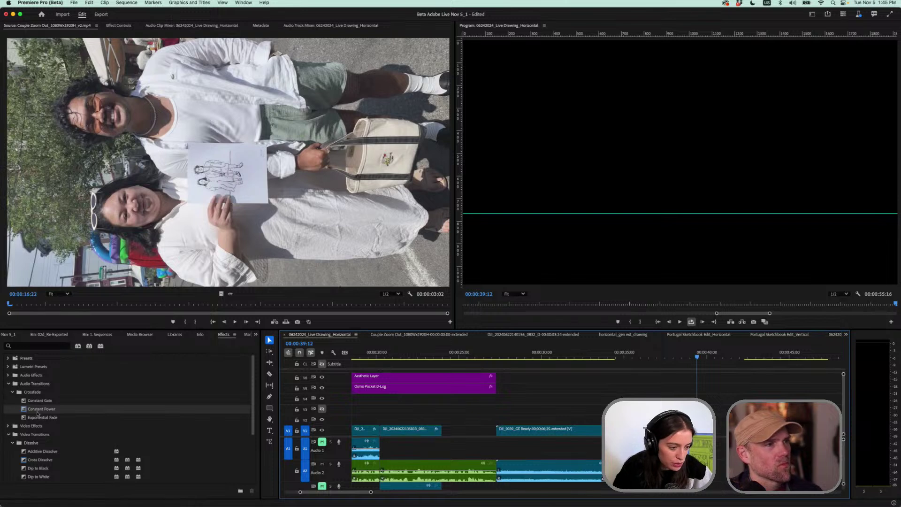
# Collapse the 02d_Re-Exported bin in the project and open the 06242024_Live Drawing_Selects sequence from the Sequences bin
pyautogui.click(255, 334)
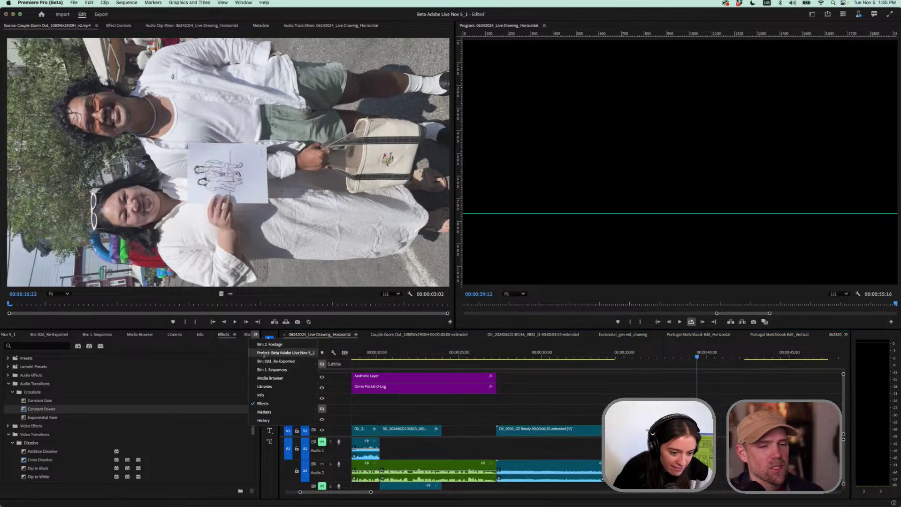
pyautogui.click(263, 353)
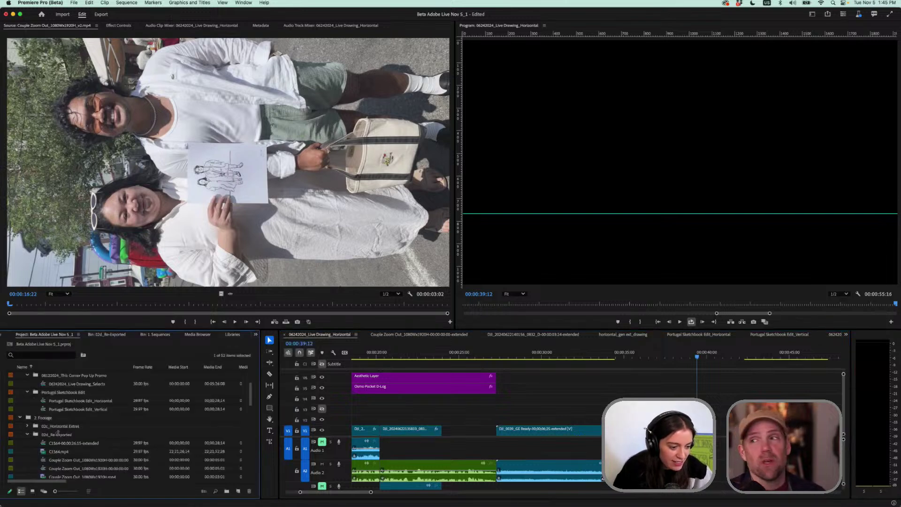
pyautogui.click(27, 434)
pyautogui.scroll(4, 50, 414)
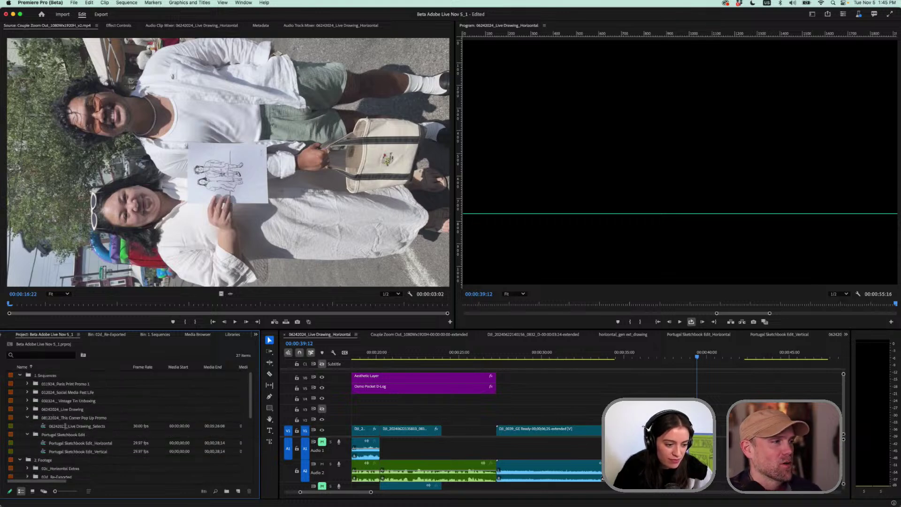
pyautogui.doubleClick(65, 425)
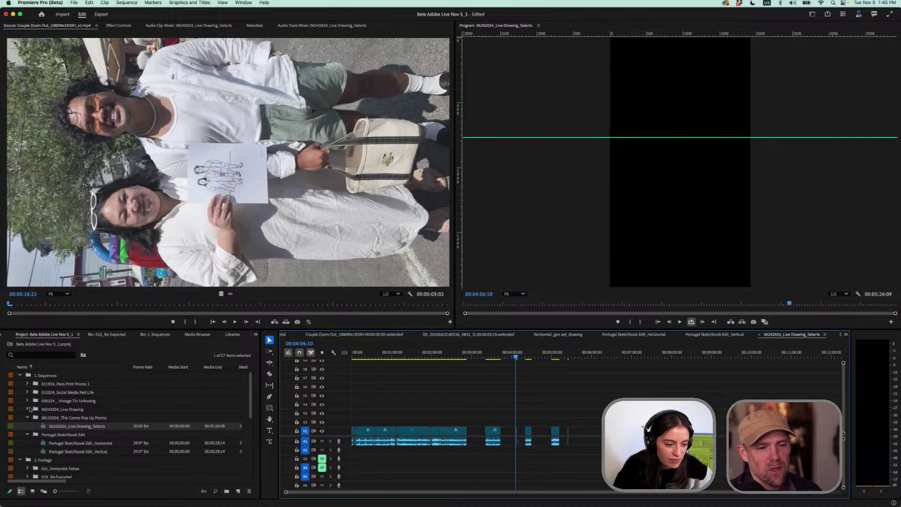
# Open the 06242024_Live Drawing_v1 sequence from the 06242024_Live Drawing bin and move the playhead to 00:00:24:00
pyautogui.click(27, 392)
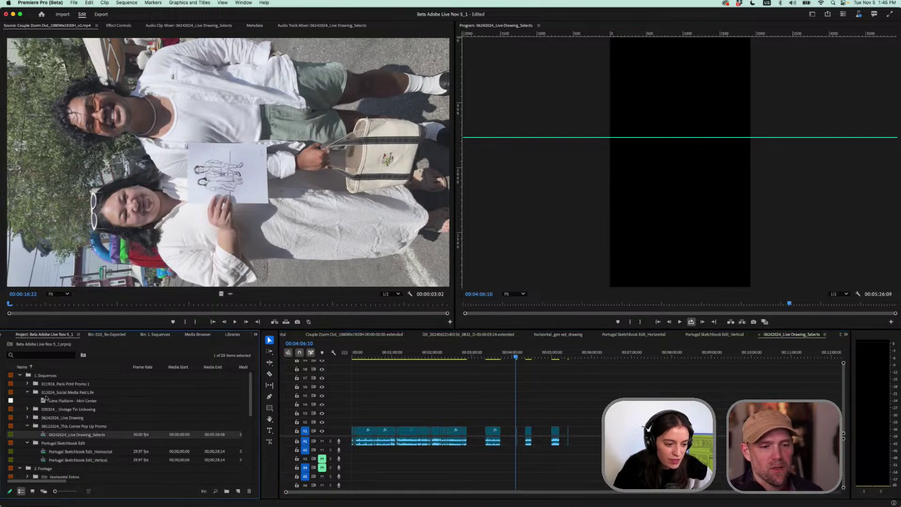
pyautogui.click(27, 392)
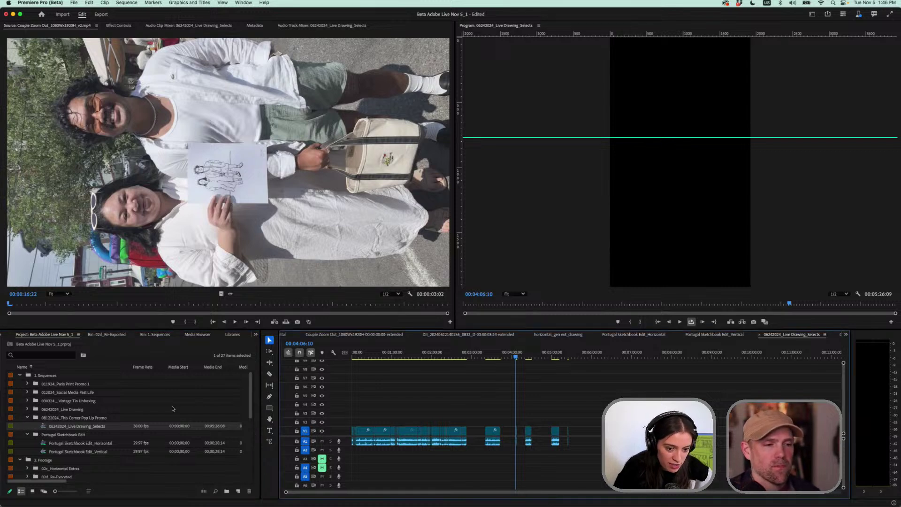
pyautogui.click(845, 334)
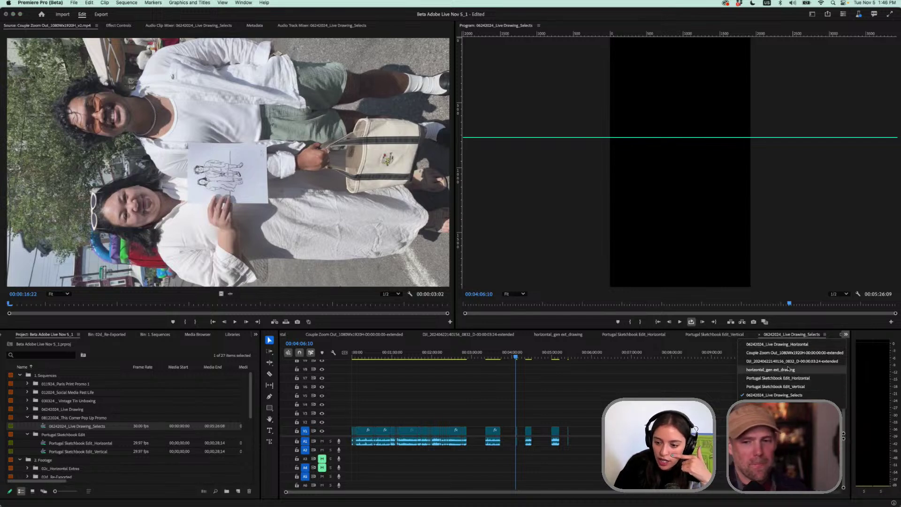
pyautogui.click(52, 401)
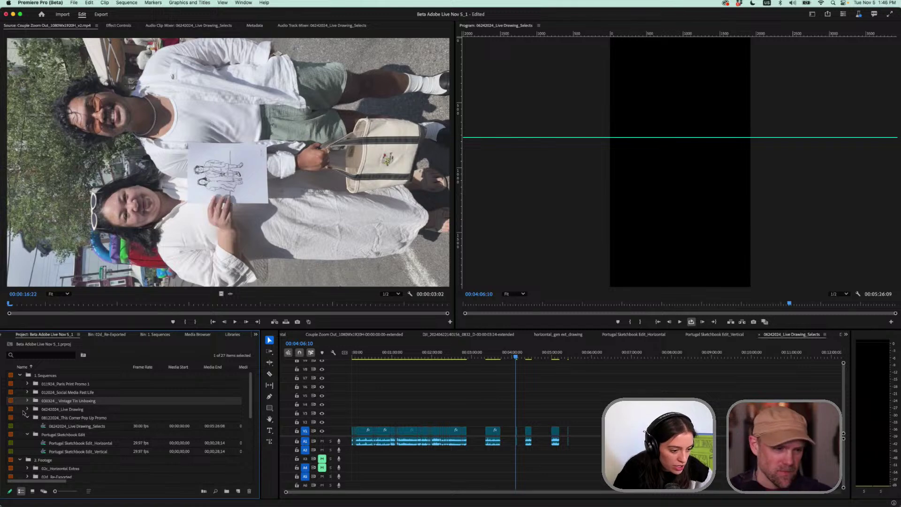
pyautogui.click(27, 410)
pyautogui.doubleClick(92, 427)
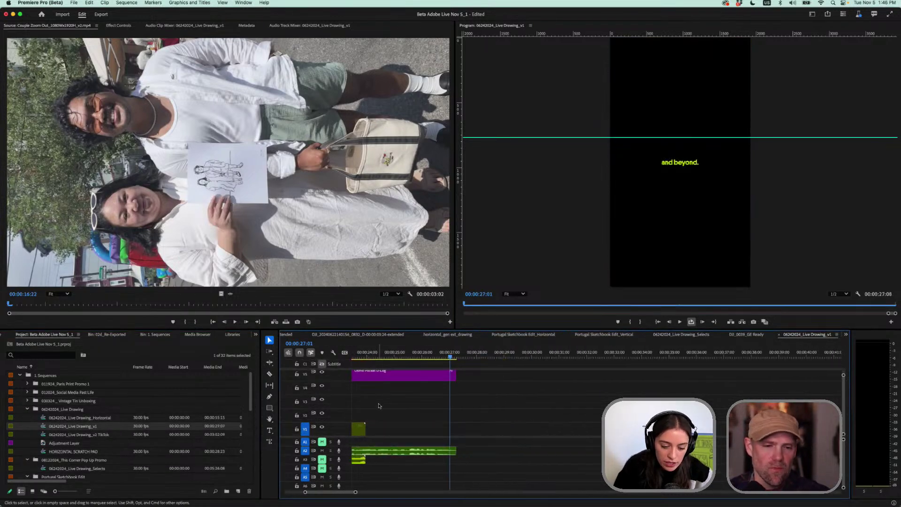
pyautogui.moveTo(332, 492)
pyautogui.mouseDown()
pyautogui.moveTo(325, 492)
pyautogui.moveTo(358, 494)
pyautogui.moveTo(330, 491)
pyautogui.mouseUp()
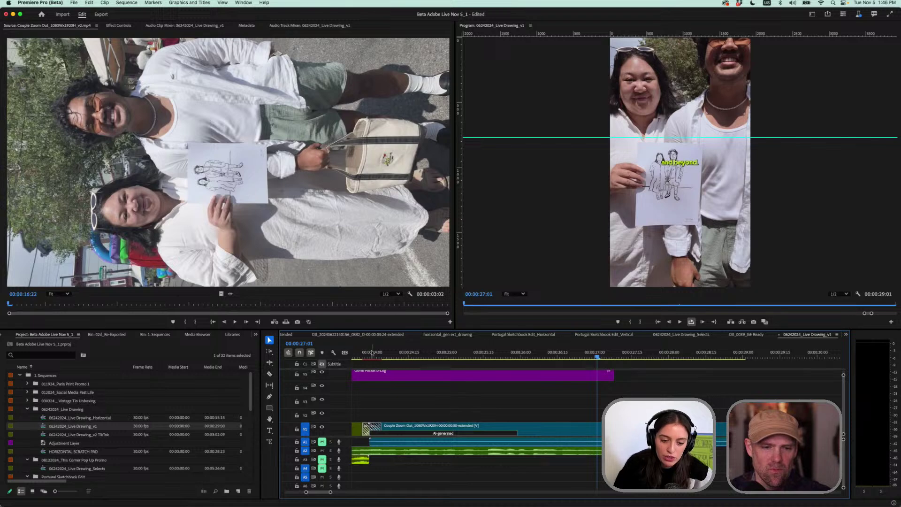
pyautogui.moveTo(372, 352); pyautogui.dragTo(371, 375)
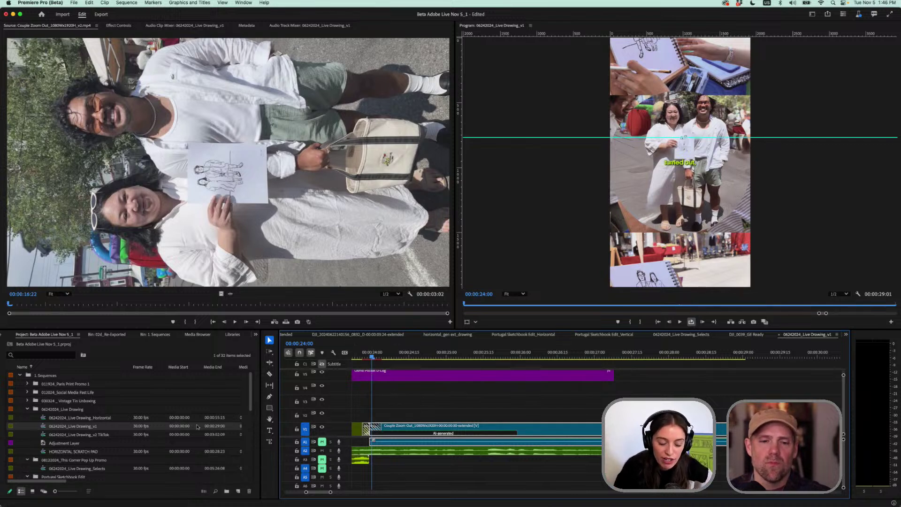
# Open the HORIZONTAL SCRATCH PAD sequence from the 06242024_Live Drawing bin
pyautogui.doubleClick(71, 451)
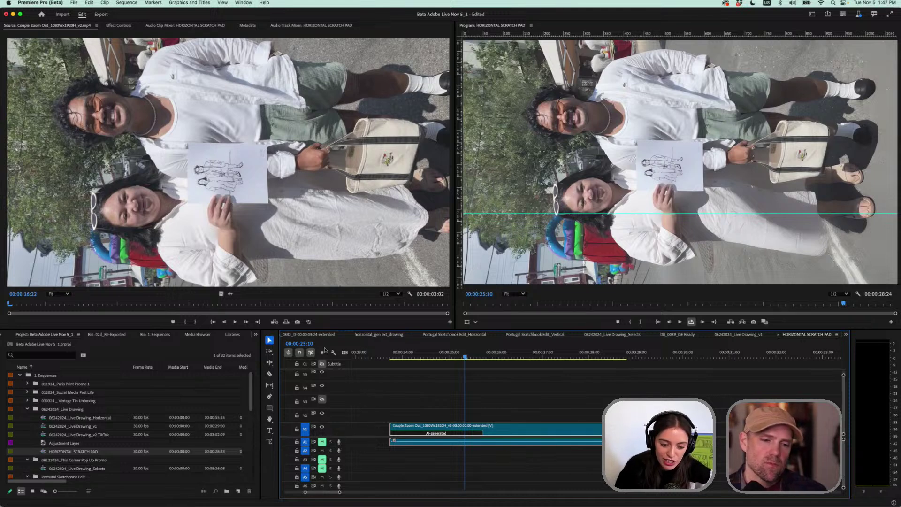
pyautogui.click(845, 334)
pyautogui.click(388, 416)
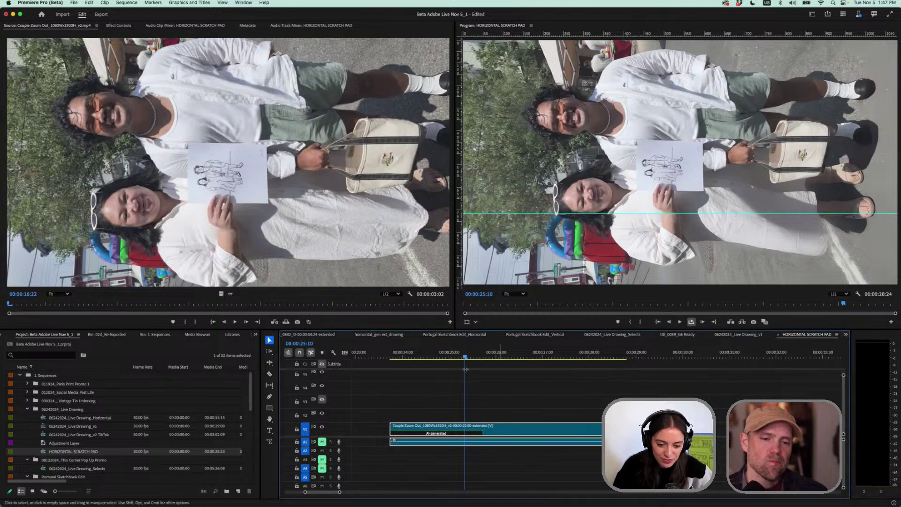
# Return to the 06242024_Live Drawing_v1 sequence and play the extended Couple Zoom Out clip from 00:00:24:01
pyautogui.click(738, 335)
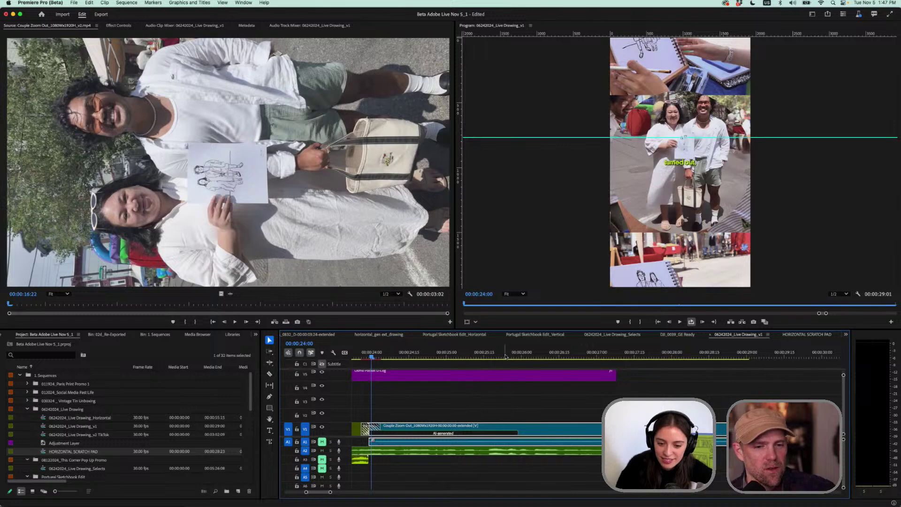
pyautogui.moveTo(505, 357); pyautogui.dragTo(375, 365)
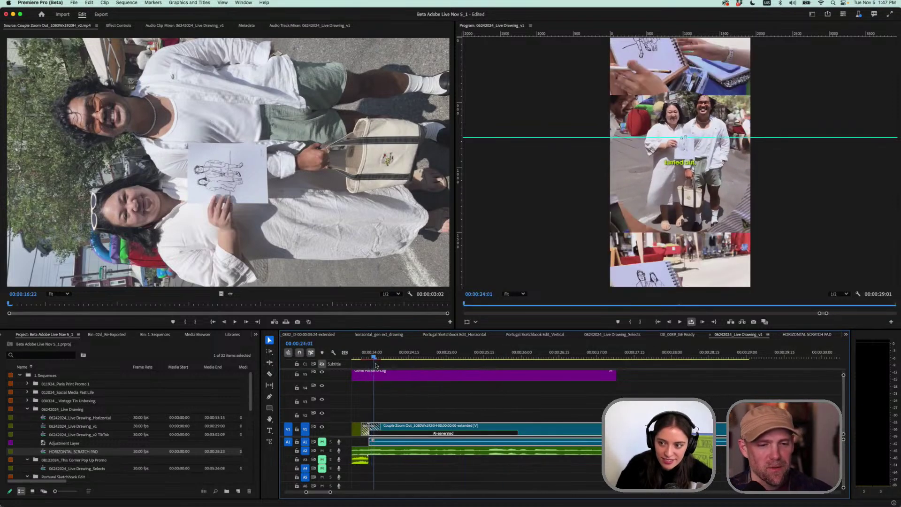
pyautogui.press('space')
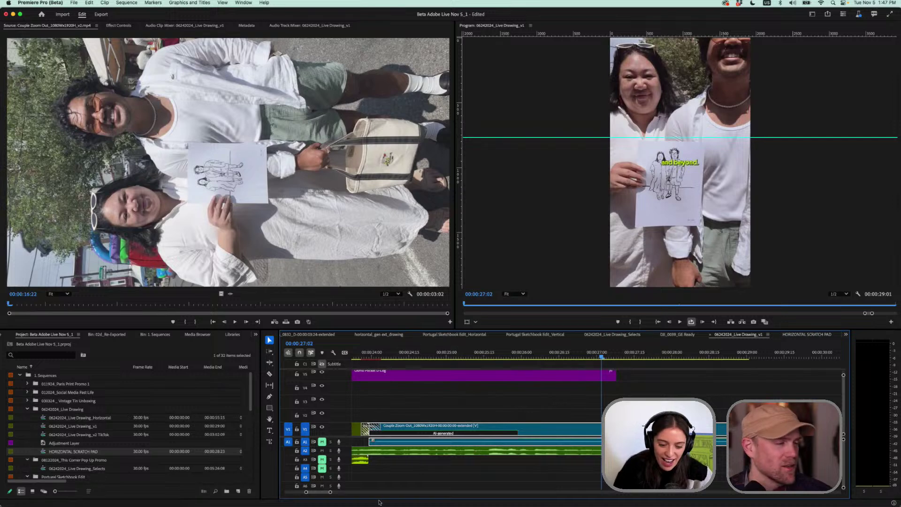
# Move the playhead to 00:00:16:20 over the V1 close-up clip of the artist drawing the couple
pyautogui.moveTo(318, 493); pyautogui.dragTo(314, 493)
pyautogui.click(506, 358)
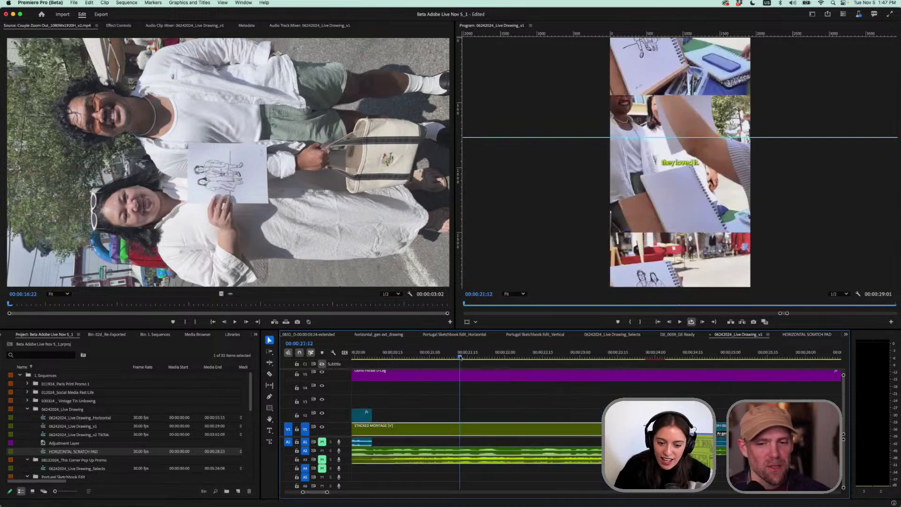
pyautogui.moveTo(508, 360); pyautogui.dragTo(498, 359)
pyautogui.scroll(5, 435, 384)
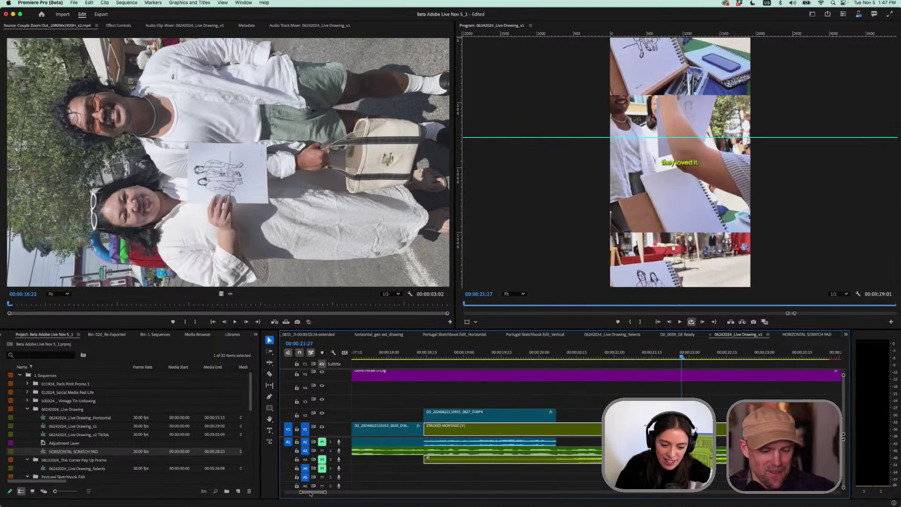
pyautogui.click(420, 357)
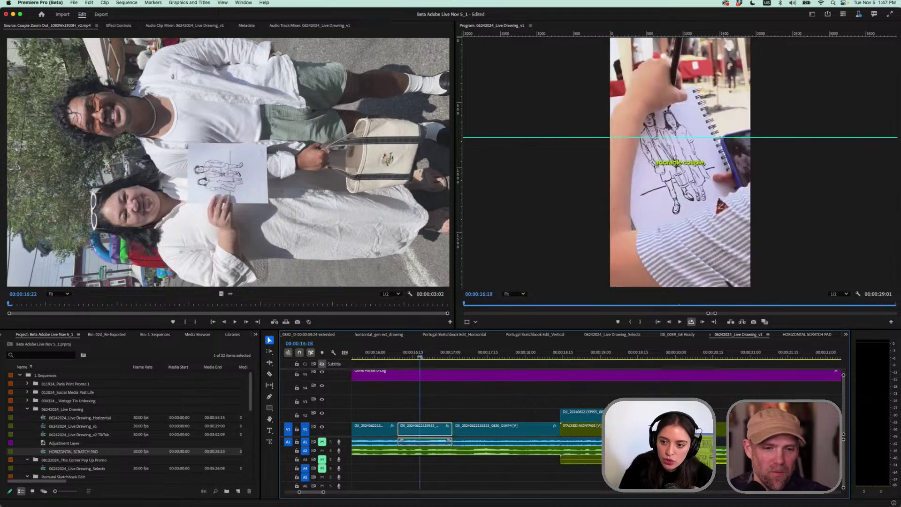
pyautogui.moveTo(420, 356); pyautogui.dragTo(425, 356)
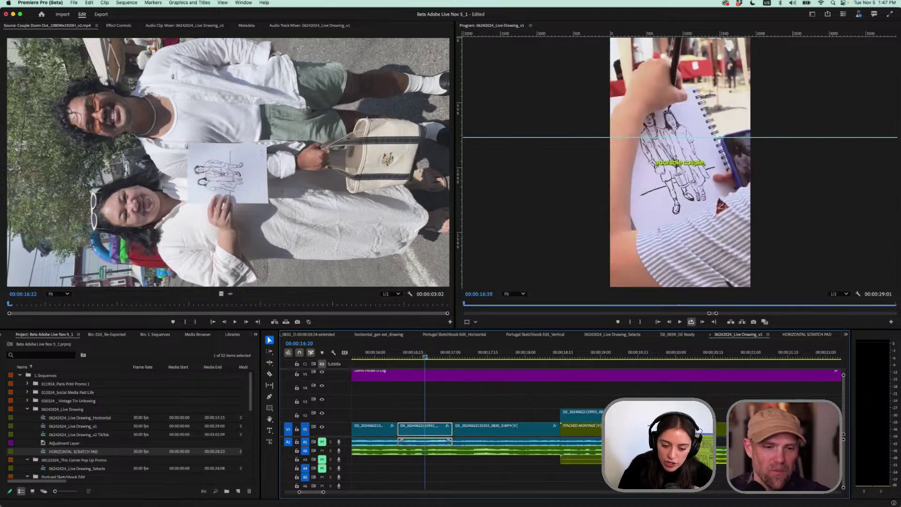
# Enable Transform mode in the Program monitor, reposition the close-up drawing clip and scale it down inside the vertical frame
pyautogui.click(477, 322)
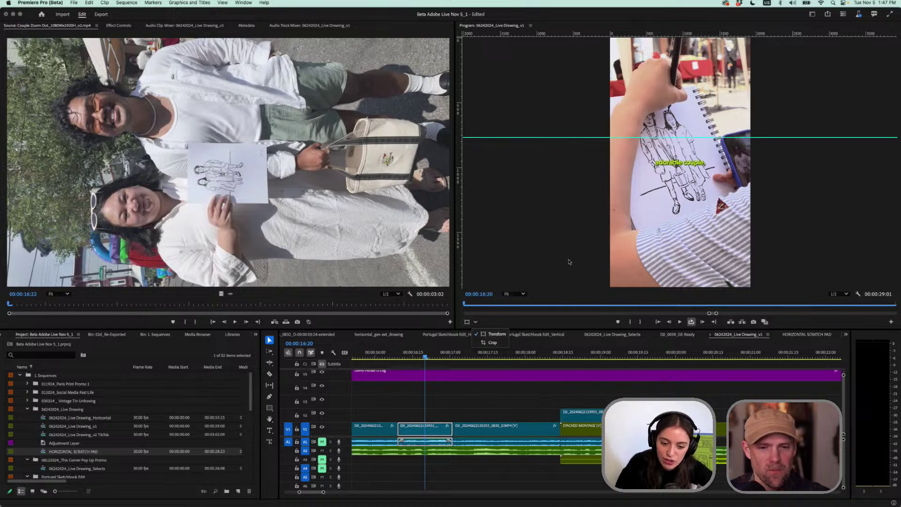
pyautogui.click(550, 212)
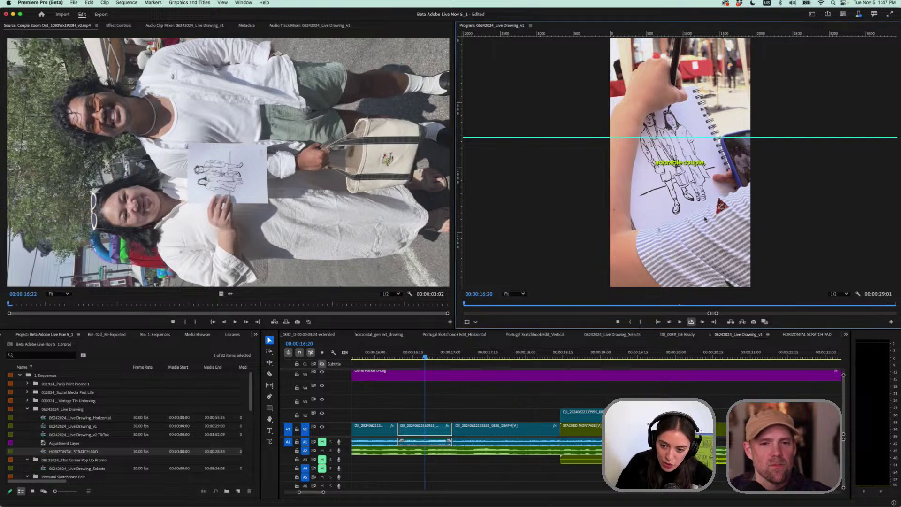
pyautogui.click(467, 322)
pyautogui.moveTo(671, 238); pyautogui.dragTo(608, 219)
pyautogui.moveTo(645, 245); pyautogui.dragTo(705, 241)
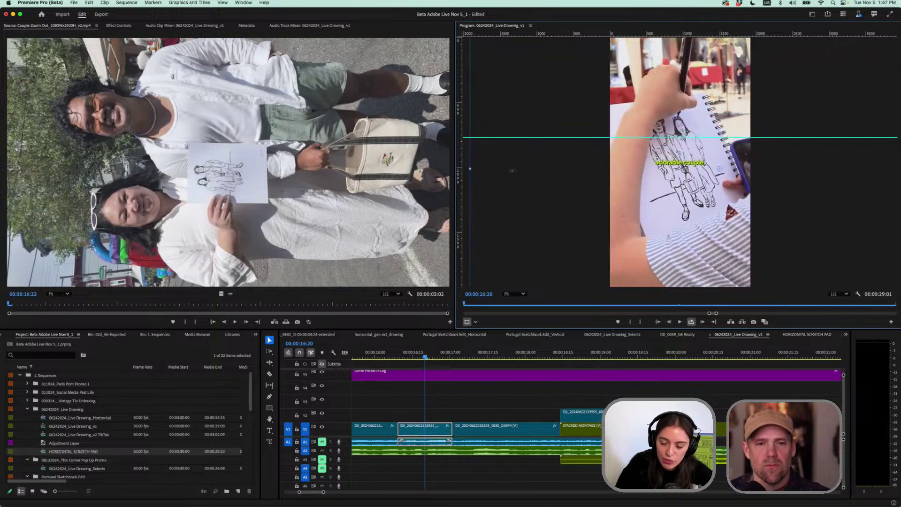
pyautogui.moveTo(512, 170); pyautogui.dragTo(609, 209)
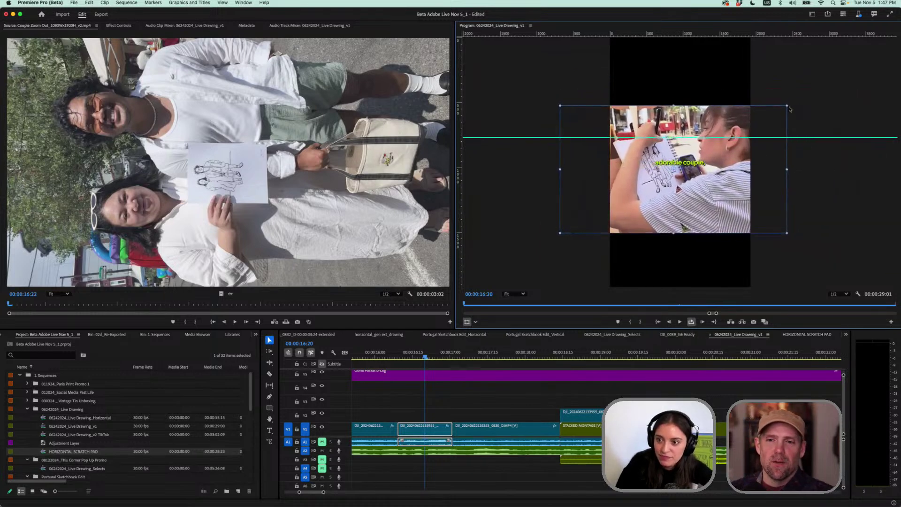
# Scale the drawing clip up to fill the vertical frame and reposition it to show the artist's face and sketchbook
pyautogui.moveTo(788, 104); pyautogui.dragTo(874, 56)
pyautogui.moveTo(678, 247); pyautogui.dragTo(711, 143)
pyautogui.moveTo(873, 65); pyautogui.dragTo(869, 26)
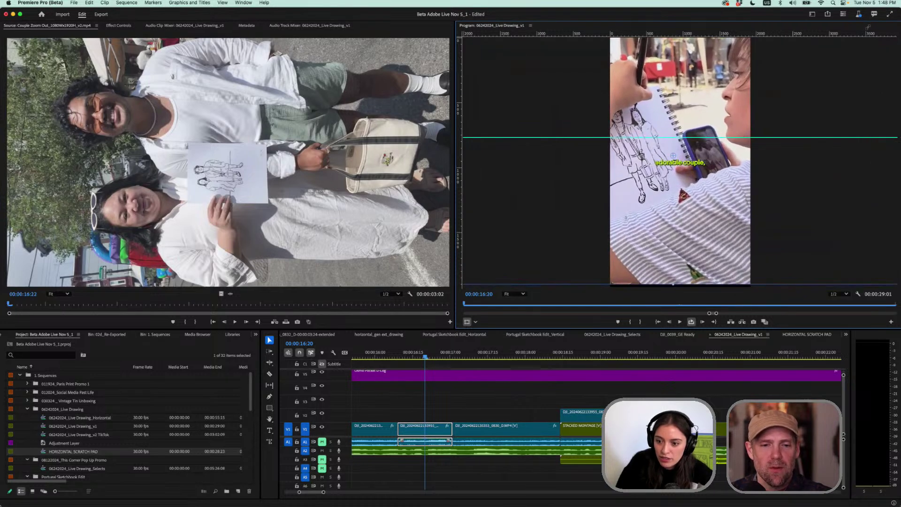
pyautogui.moveTo(779, 87)
pyautogui.mouseDown()
pyautogui.moveTo(701, 88)
pyautogui.moveTo(671, 104)
pyautogui.moveTo(715, 121)
pyautogui.moveTo(698, 109)
pyautogui.mouseUp()
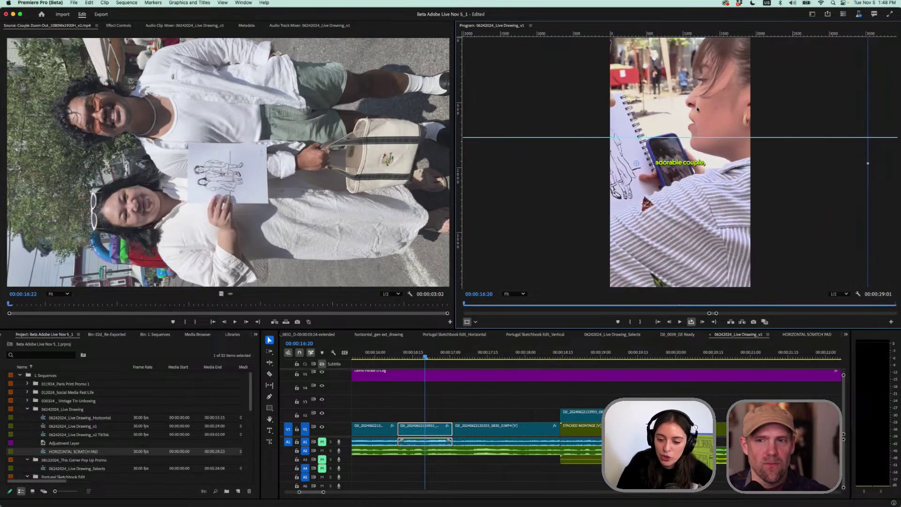
# Scale up the Couple Zoom Out clip at 00:00:24:22 so it extends beyond the sides of the frame
pyautogui.moveTo(323, 492); pyautogui.dragTo(333, 496)
pyautogui.click(589, 358)
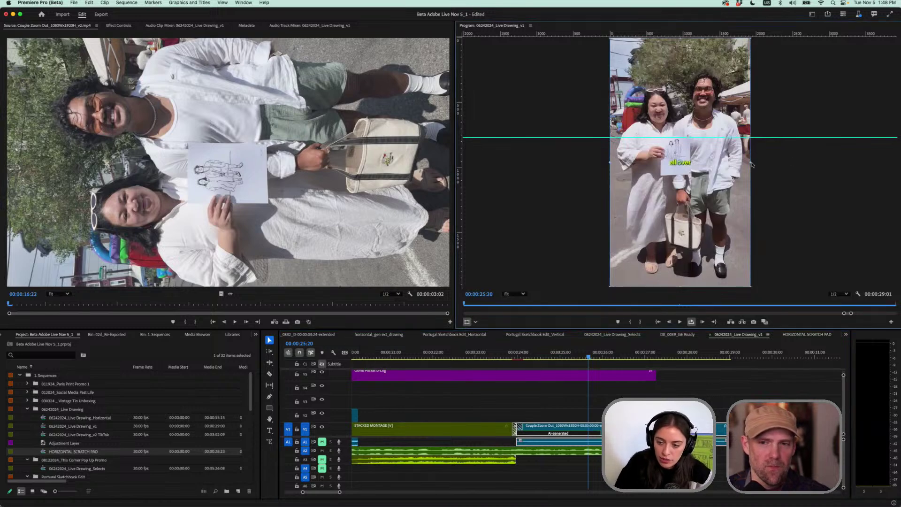
pyautogui.click(549, 356)
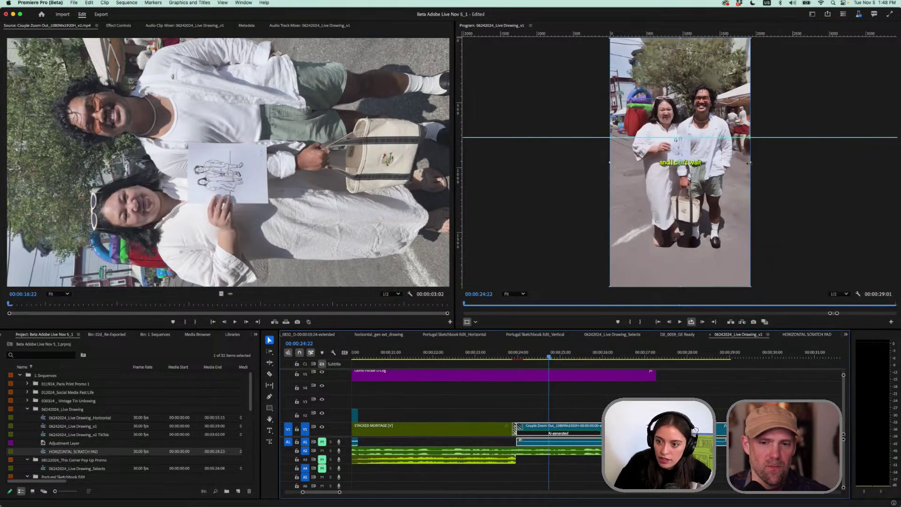
pyautogui.moveTo(749, 163); pyautogui.dragTo(771, 156)
# Play back the enlarged Couple Zoom Out clip from 00:00:24:01
pyautogui.press('space')
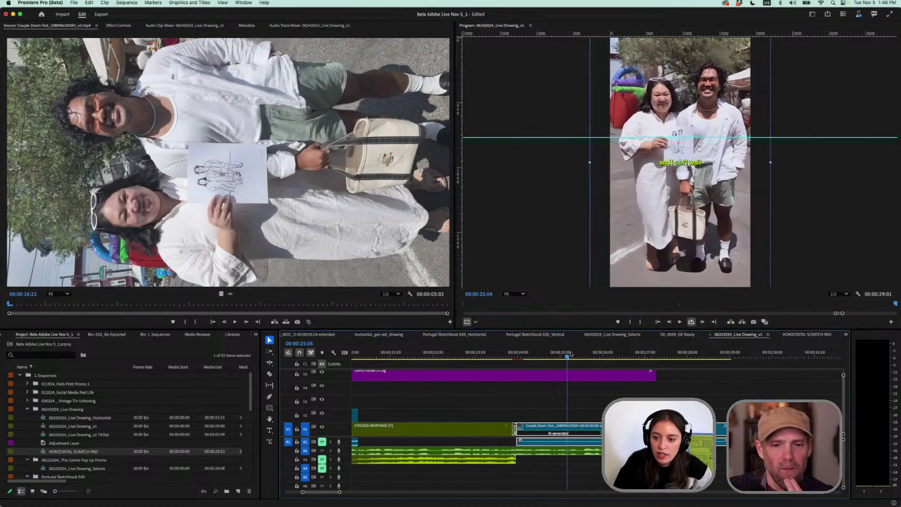
pyautogui.click(520, 354)
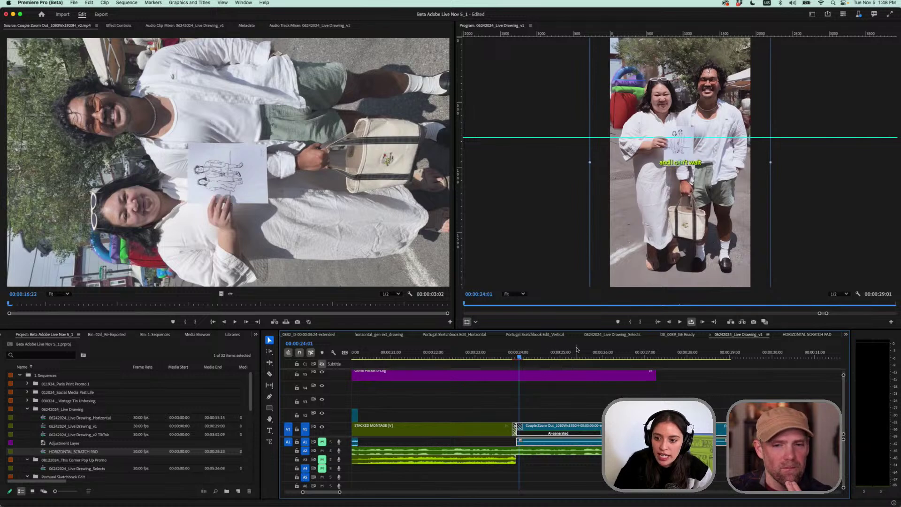
pyautogui.press('space')
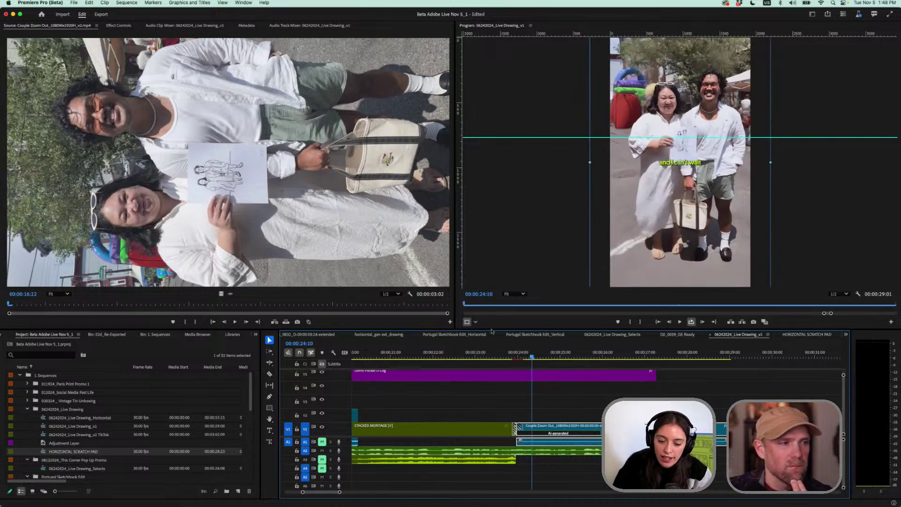
# Switch the Program monitor from Transform to Crop mode for the sketchbook clip at 00:00:17:23
pyautogui.hscroll(-3, 325, 494)
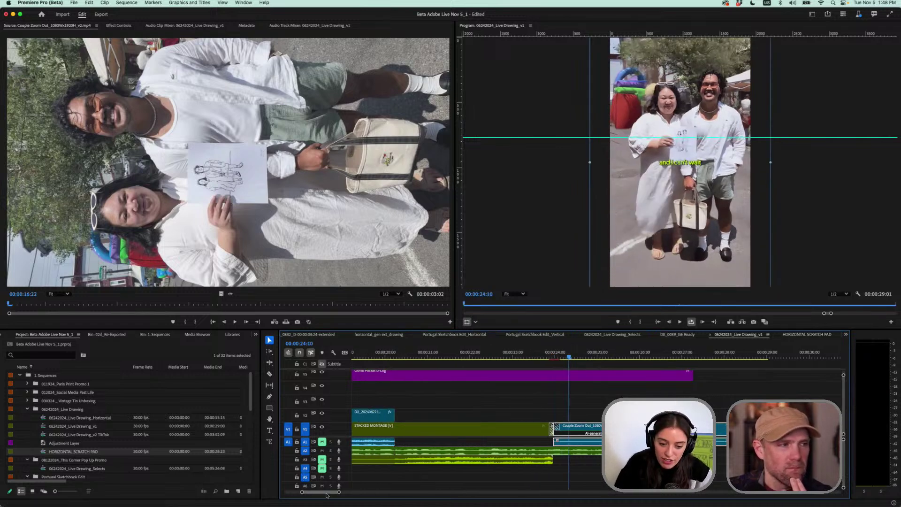
pyautogui.hscroll(-3, 325, 494)
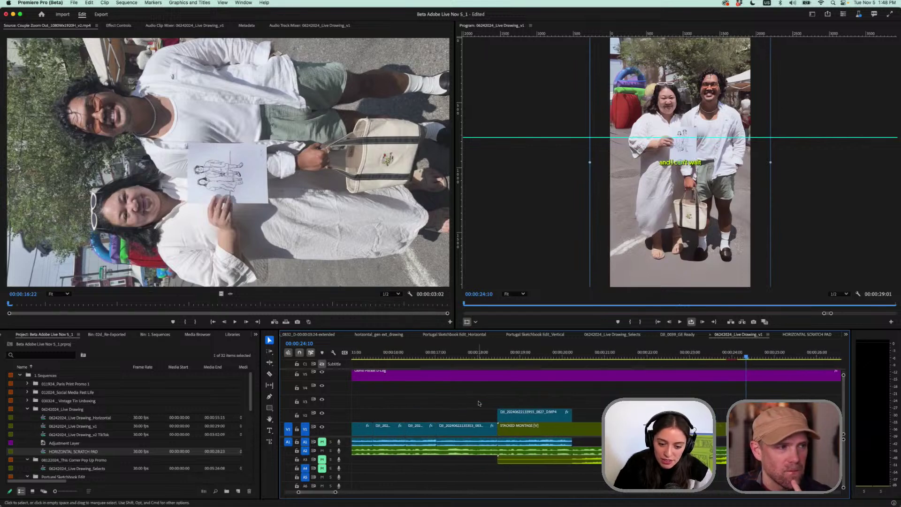
pyautogui.click(468, 352)
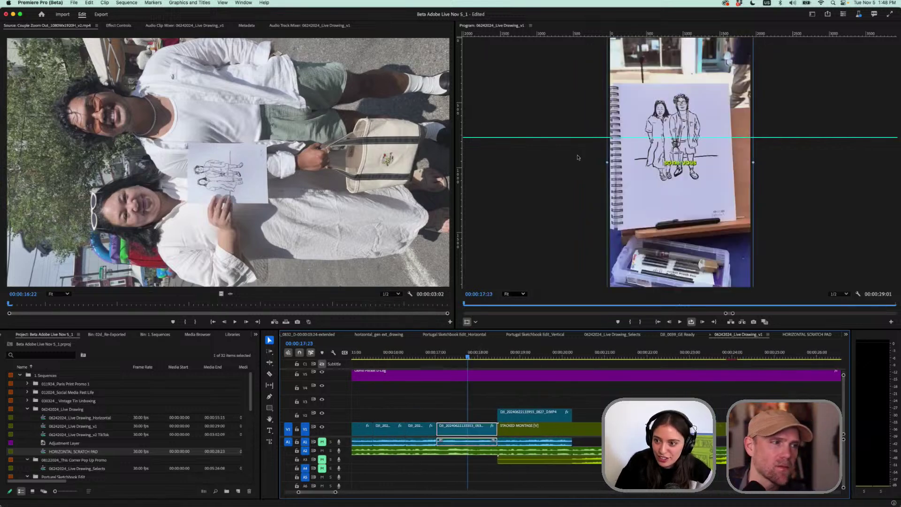
pyautogui.click(474, 322)
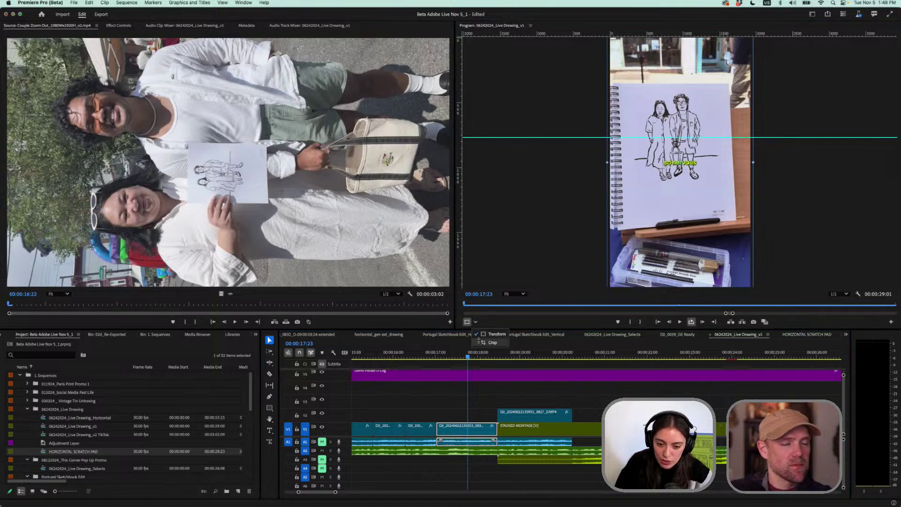
pyautogui.click(478, 342)
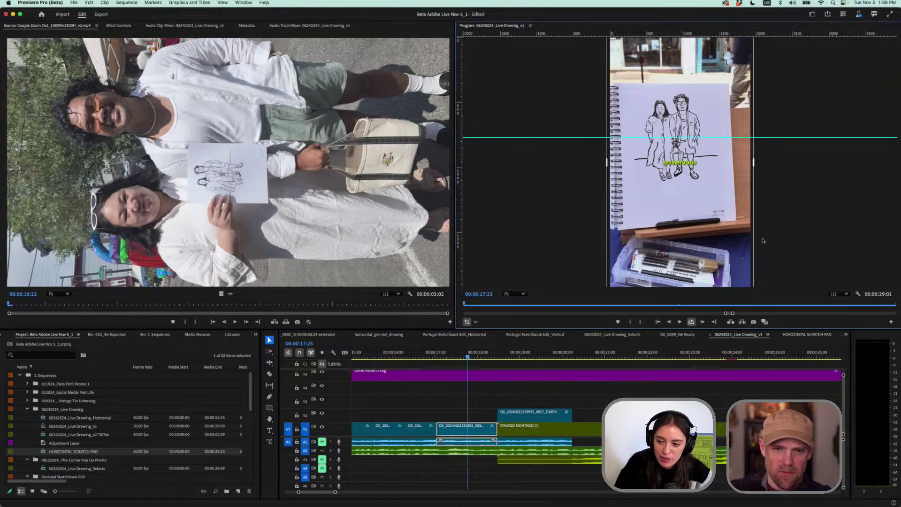
# Crop the sketchbook clip on all four sides down to the drawing of the couple on the page
pyautogui.scroll(-1, 789, 267)
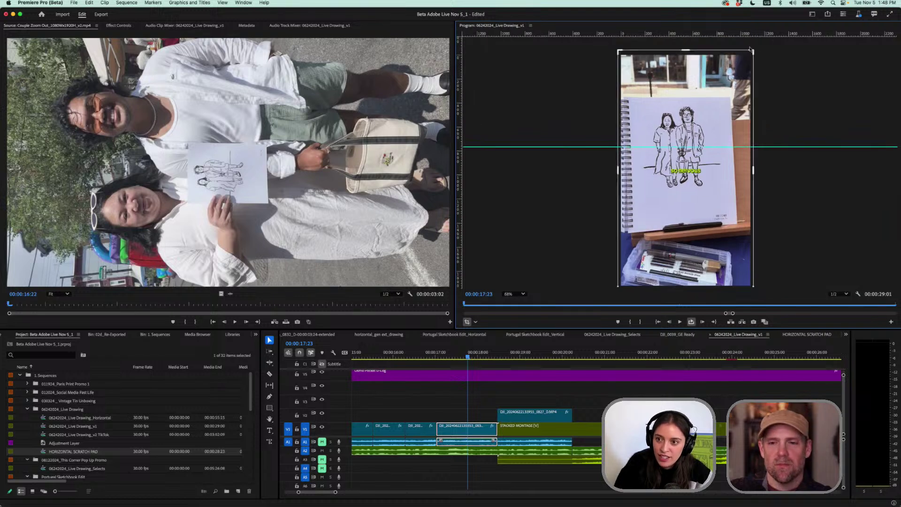
pyautogui.moveTo(753, 50); pyautogui.dragTo(718, 103)
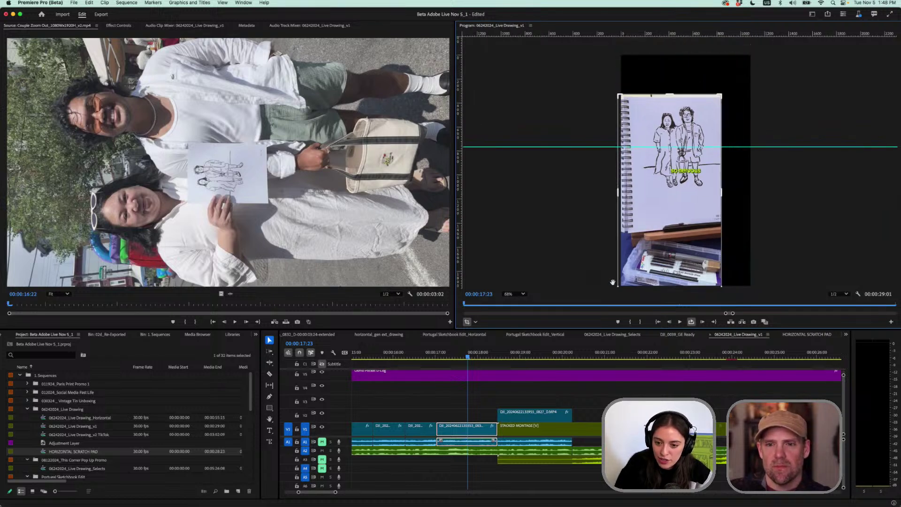
pyautogui.moveTo(616, 285); pyautogui.dragTo(636, 286)
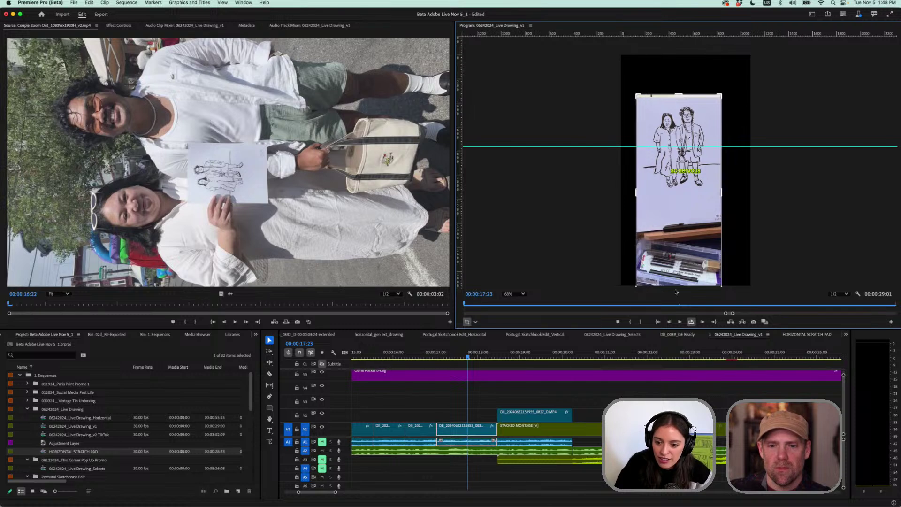
pyautogui.moveTo(696, 258); pyautogui.dragTo(694, 230)
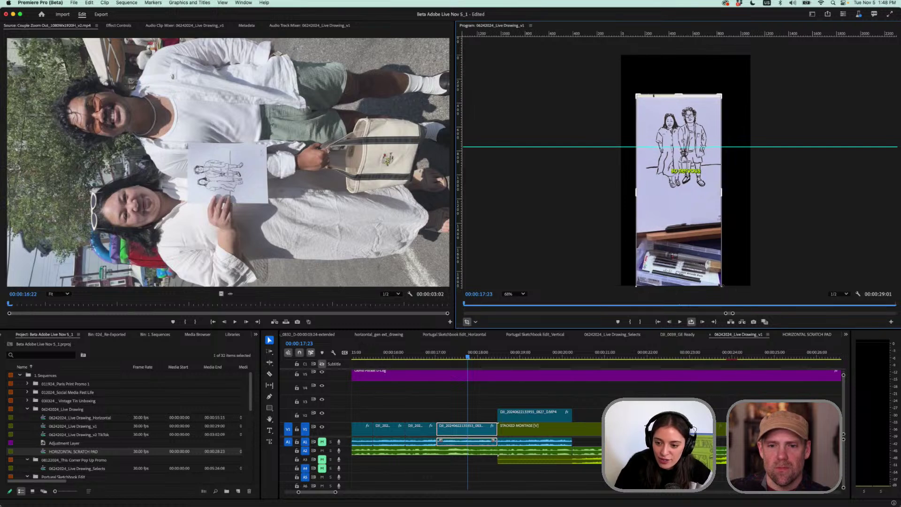
pyautogui.moveTo(721, 287); pyautogui.dragTo(728, 206)
pyautogui.moveTo(730, 93); pyautogui.dragTo(726, 99)
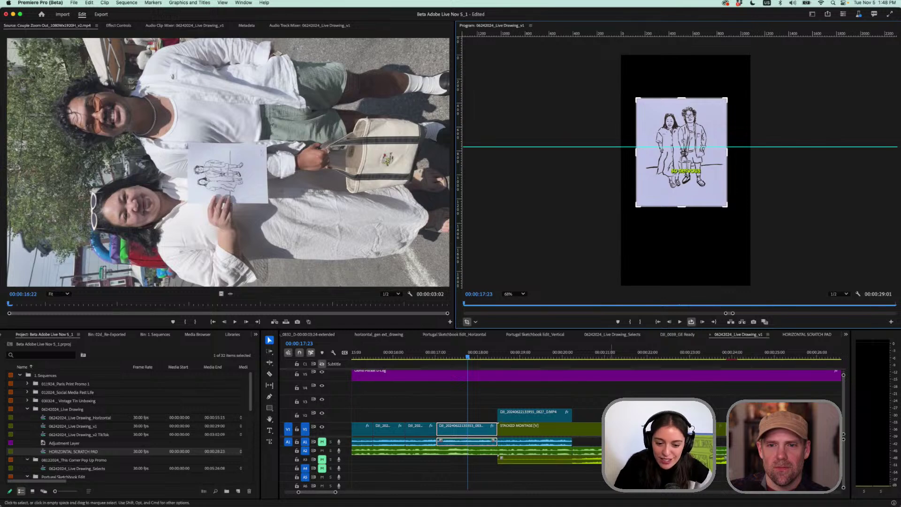
# Try layering the cropped sketchbook clip on V3 above the artist clip, preview it around 00:00:16:18, and undo the move
pyautogui.moveTo(470, 431)
pyautogui.mouseDown()
pyautogui.moveTo(470, 401)
pyautogui.moveTo(439, 401)
pyautogui.mouseUp()
pyautogui.click(418, 357)
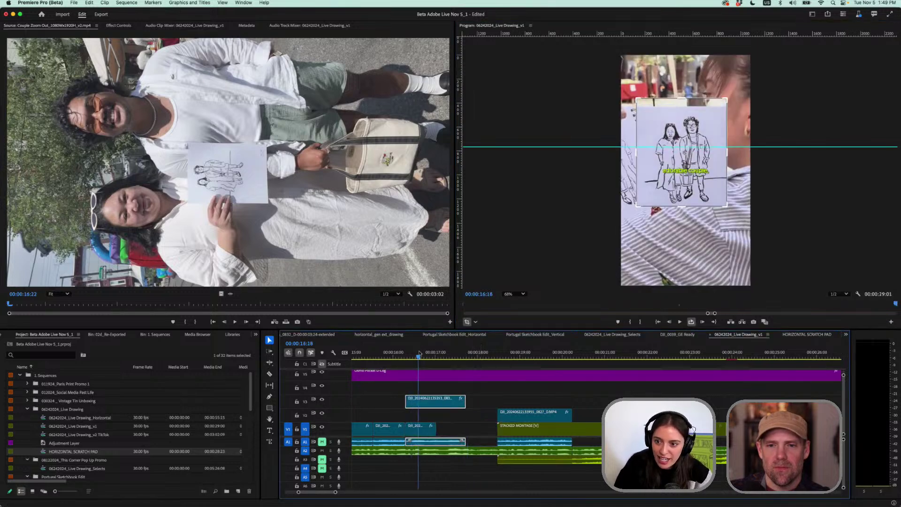
pyautogui.click(420, 428)
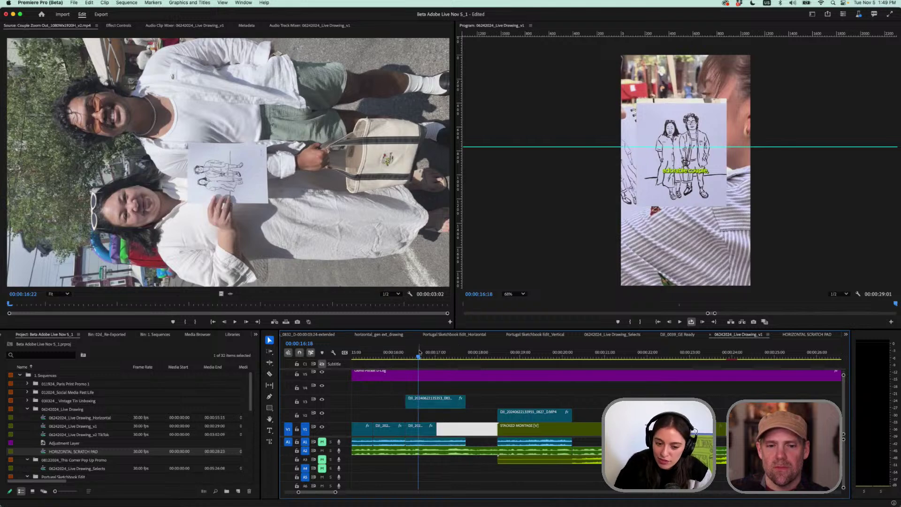
pyautogui.click(430, 357)
pyautogui.moveTo(431, 357)
pyautogui.mouseDown()
pyautogui.moveTo(443, 357)
pyautogui.moveTo(413, 358)
pyautogui.mouseUp()
pyautogui.press('super+z')
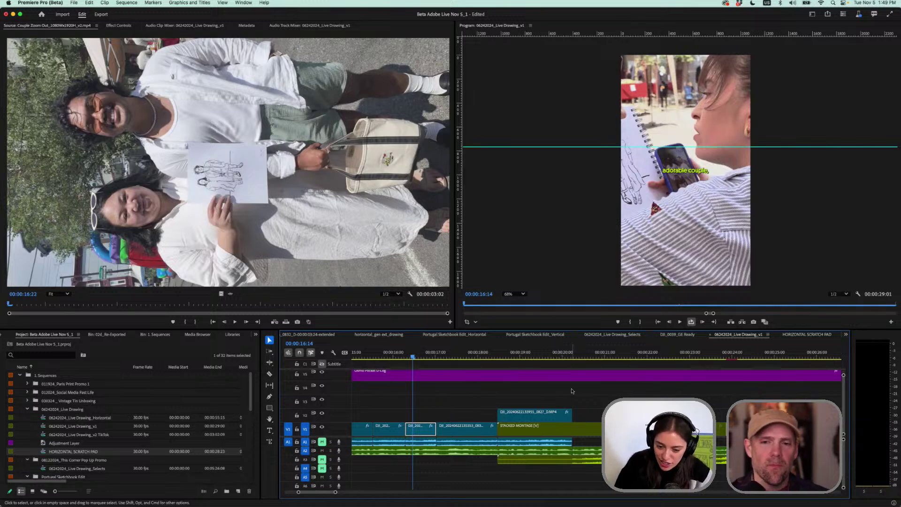
# Save the project
pyautogui.scroll(-2, 572, 391)
pyautogui.scroll(-1, 572, 391)
pyautogui.press('super+s')
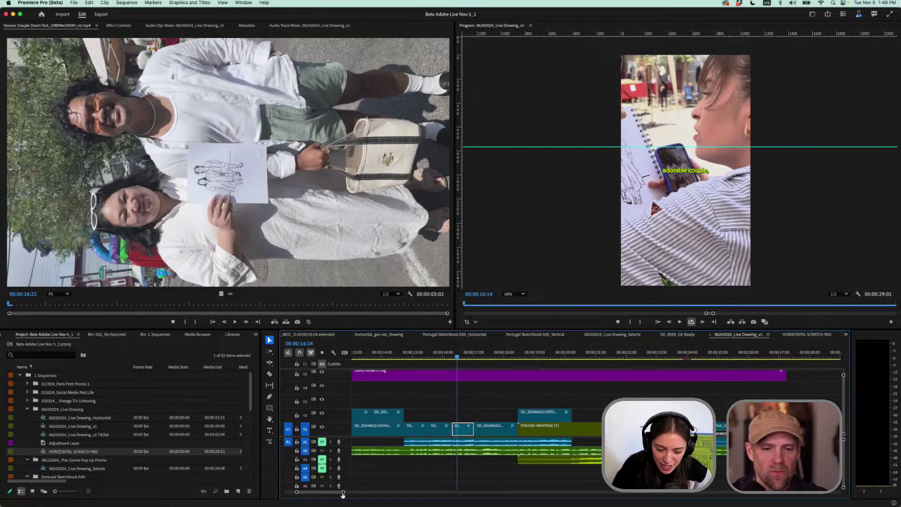
# Review the cropped sketchbook clip between 00:00:17:14 and 00:00:18:09 and select the V2 clip above STACKED MONTAGE
pyautogui.moveTo(343, 492); pyautogui.dragTo(345, 493)
pyautogui.moveTo(597, 357); pyautogui.dragTo(623, 356)
pyautogui.press('=')
pyautogui.press('=')
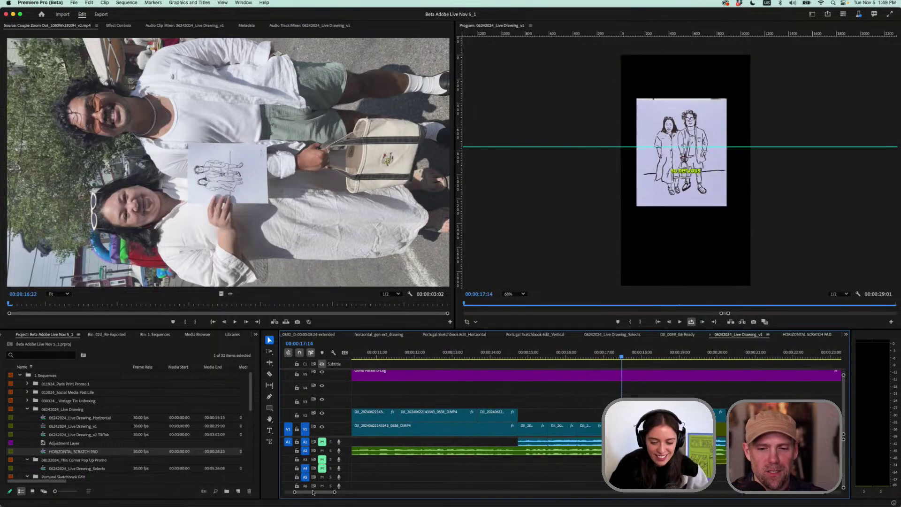
pyautogui.moveTo(314, 494); pyautogui.dragTo(318, 494)
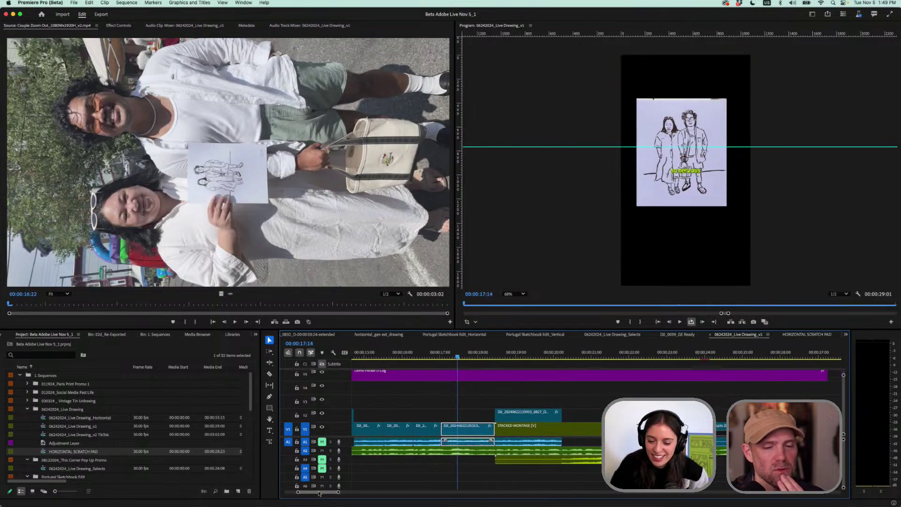
pyautogui.click(477, 355)
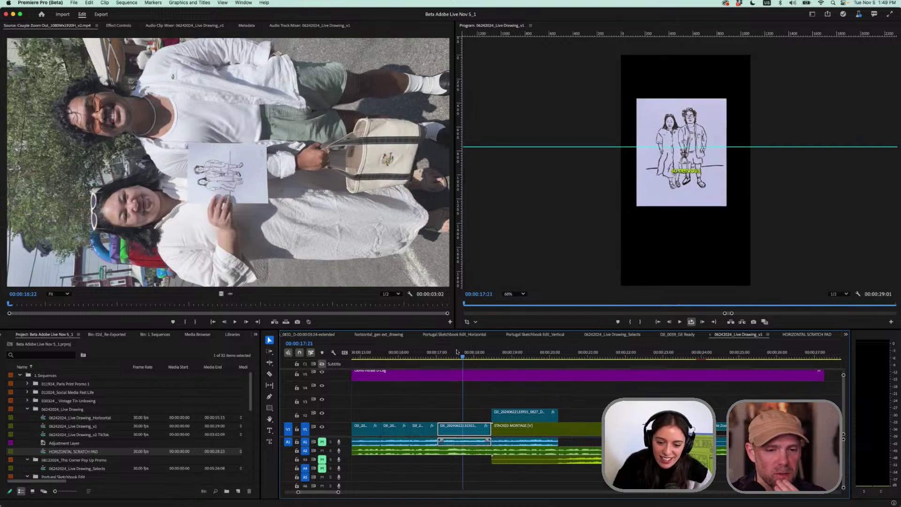
pyautogui.moveTo(477, 356); pyautogui.dragTo(486, 355)
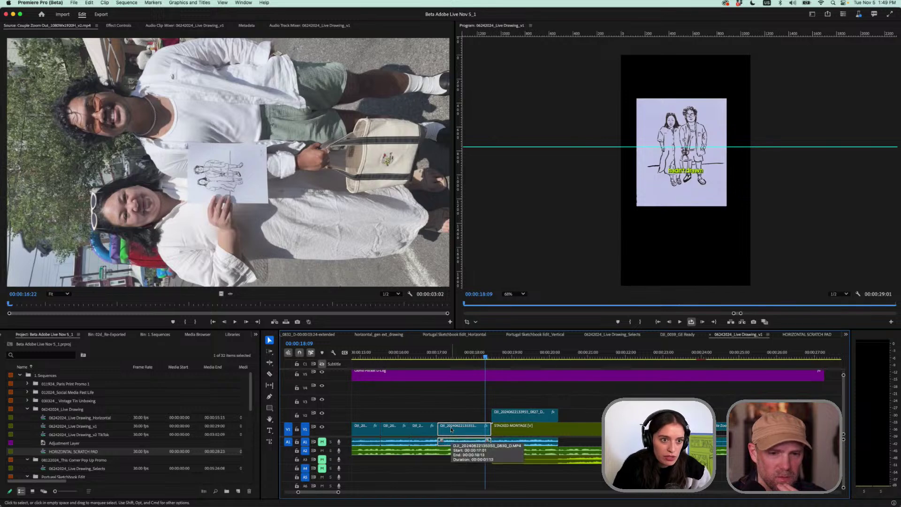
pyautogui.click(523, 413)
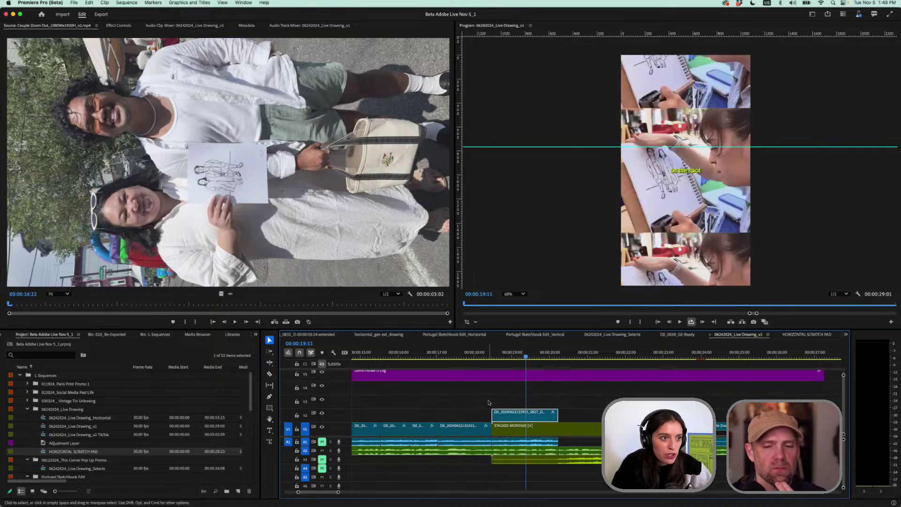
pyautogui.press('-')
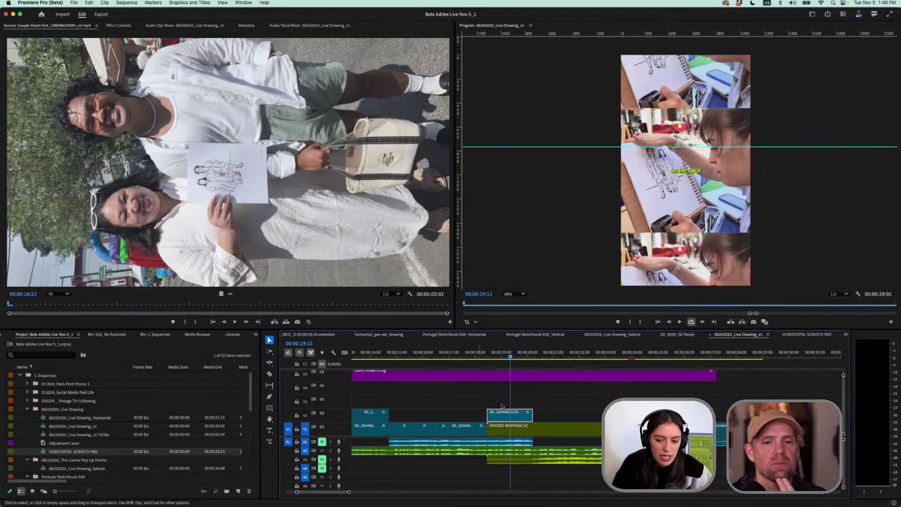
# Enable Color Manage Auto Detected Log and Raw Media in the project's color settings
pyautogui.click(665, 359)
pyautogui.moveTo(537, 355); pyautogui.dragTo(569, 357)
pyautogui.click(502, 355)
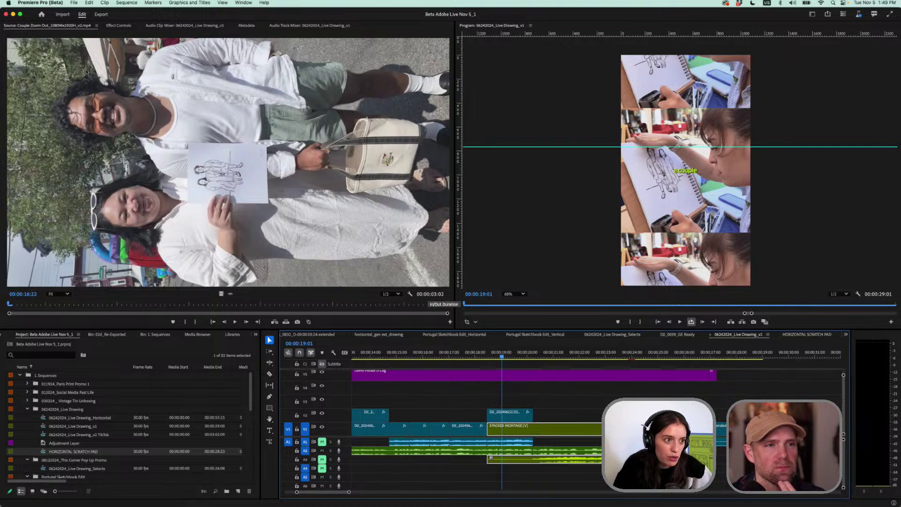
pyautogui.click(40, 4)
pyautogui.moveTo(74, 3)
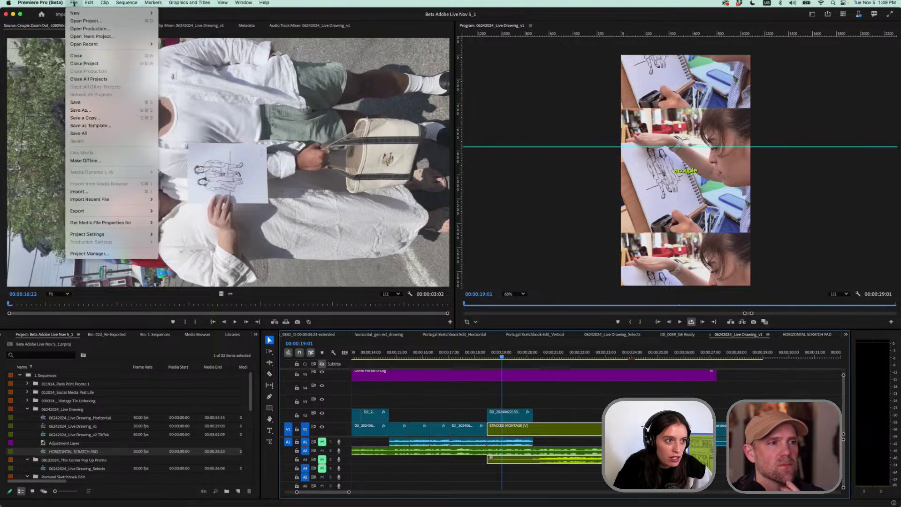
pyautogui.moveTo(94, 234)
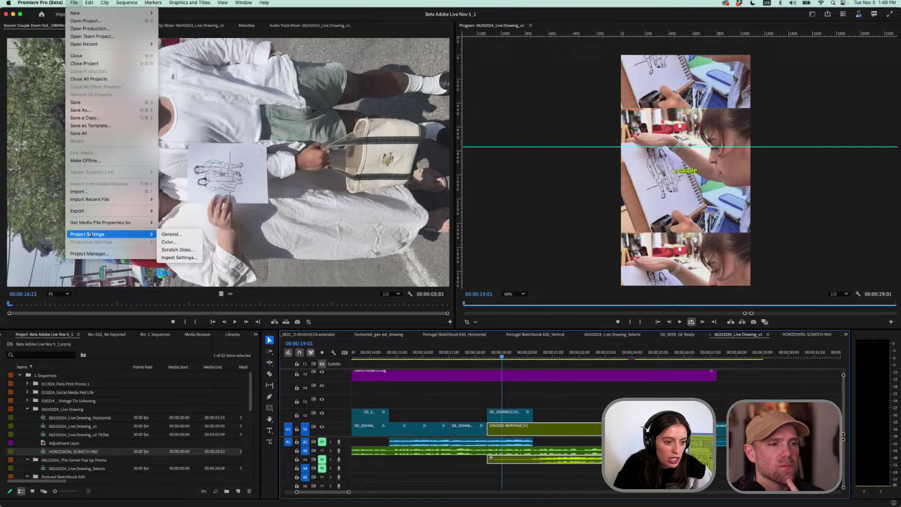
pyautogui.click(172, 243)
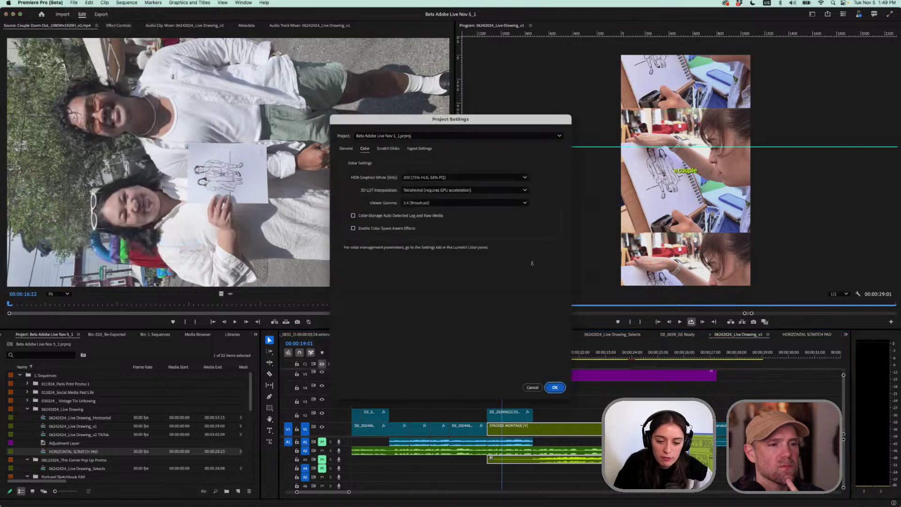
pyautogui.click(392, 217)
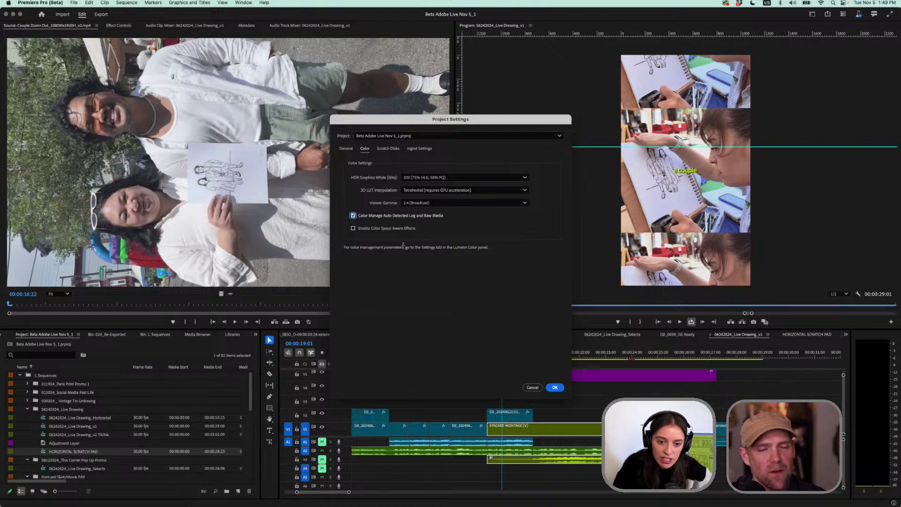
pyautogui.click(563, 388)
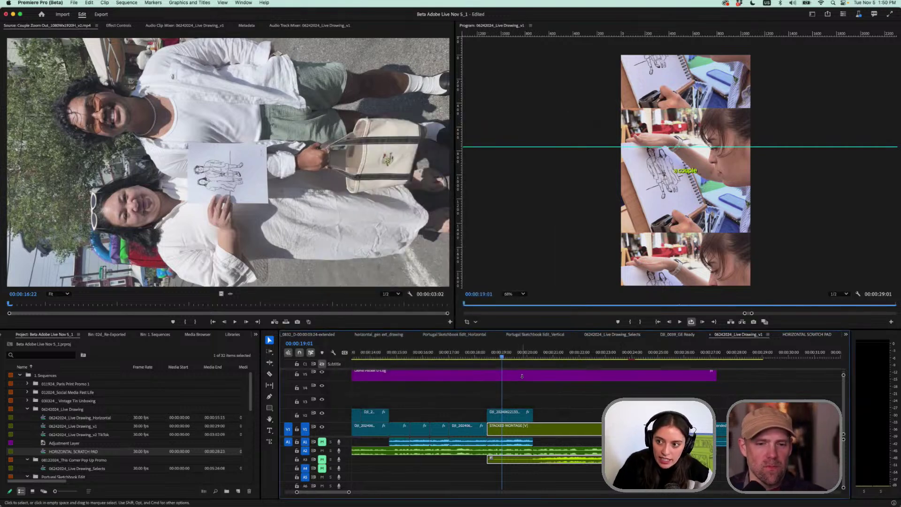
# Collapse the sequence bins in the project and expand the 06242024_Live Drawing Pop Up footage bin
pyautogui.moveTo(558, 356); pyautogui.dragTo(663, 356)
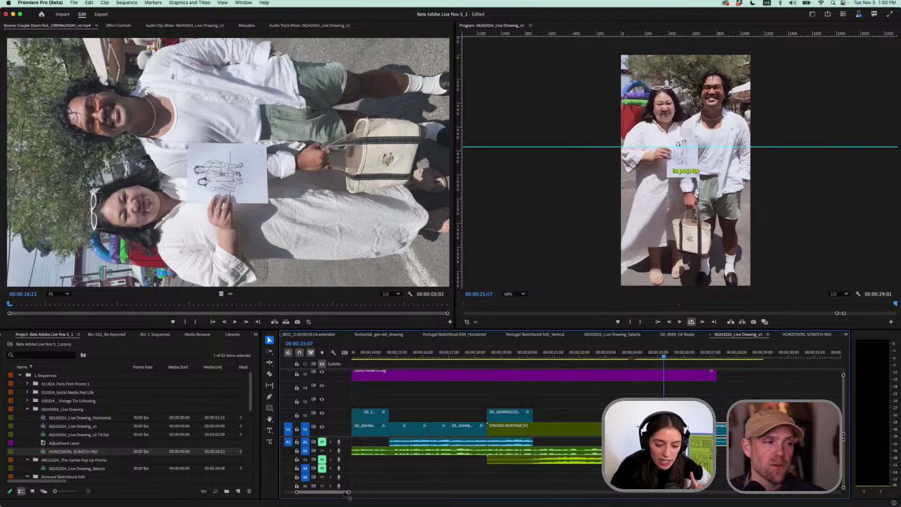
pyautogui.moveTo(343, 492); pyautogui.dragTo(357, 493)
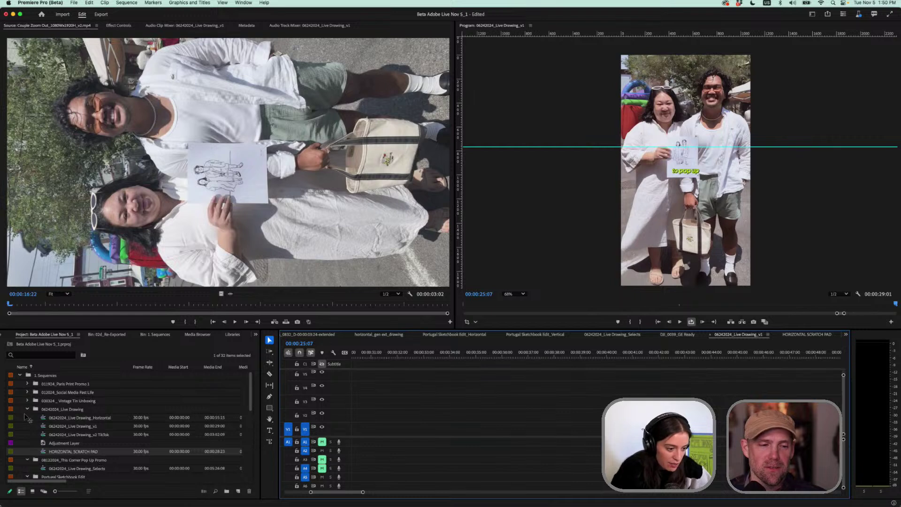
pyautogui.click(27, 409)
pyautogui.click(27, 434)
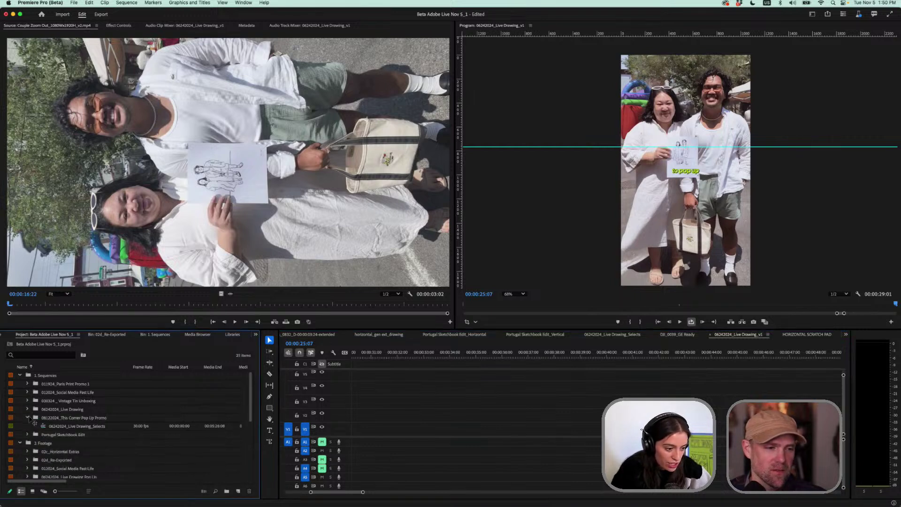
pyautogui.click(28, 418)
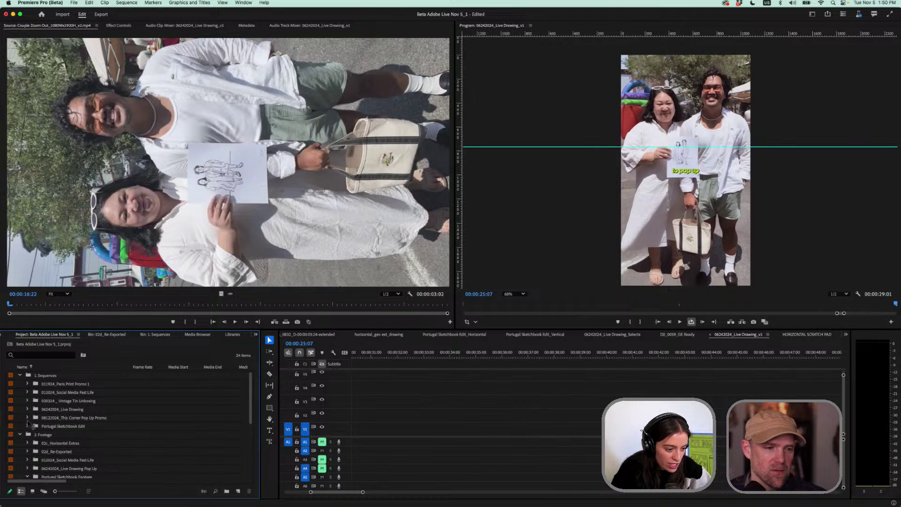
pyautogui.click(27, 409)
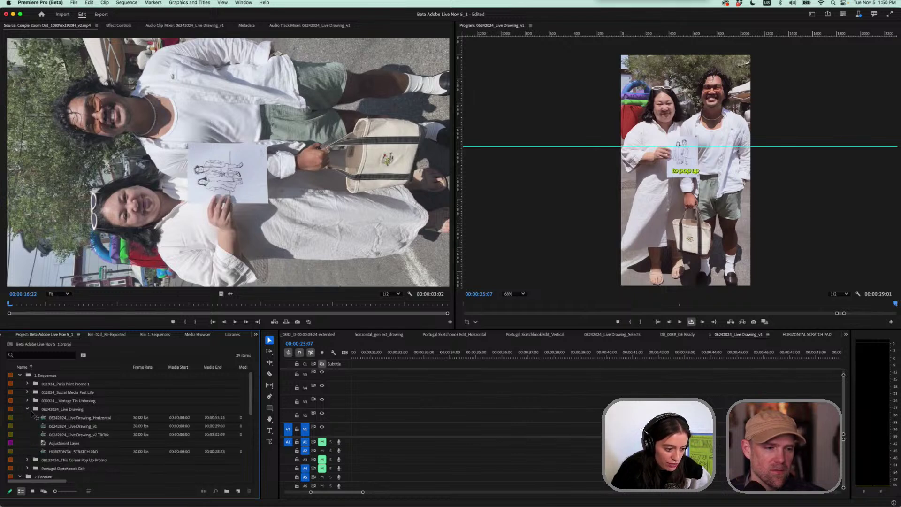
pyautogui.click(28, 410)
pyautogui.click(19, 376)
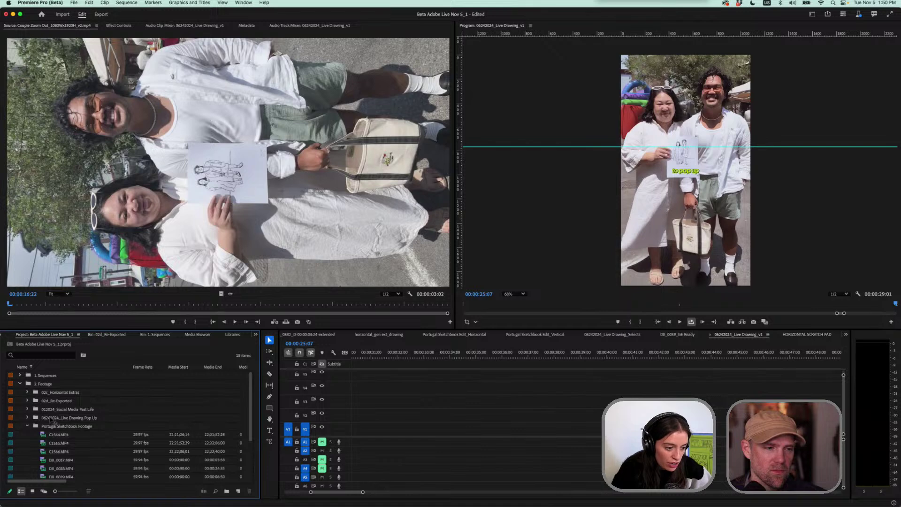
pyautogui.click(27, 418)
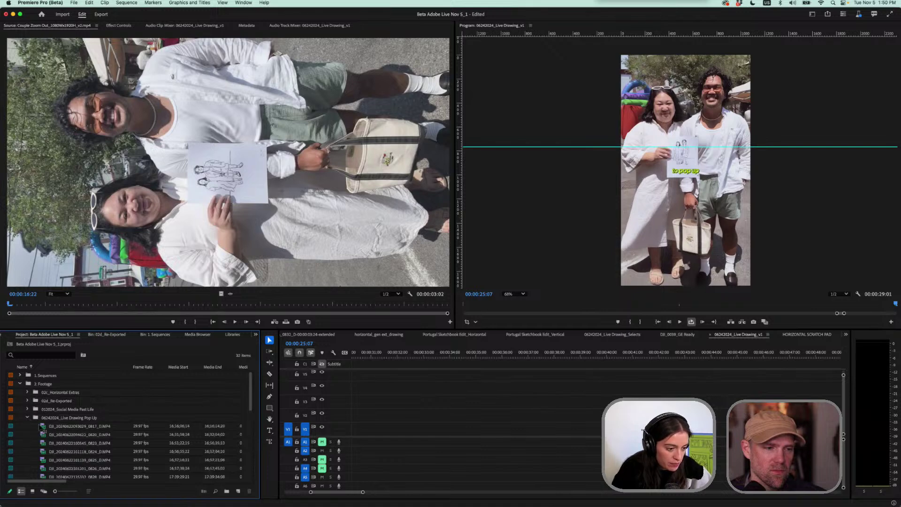
pyautogui.doubleClick(67, 444)
pyautogui.click(52, 447)
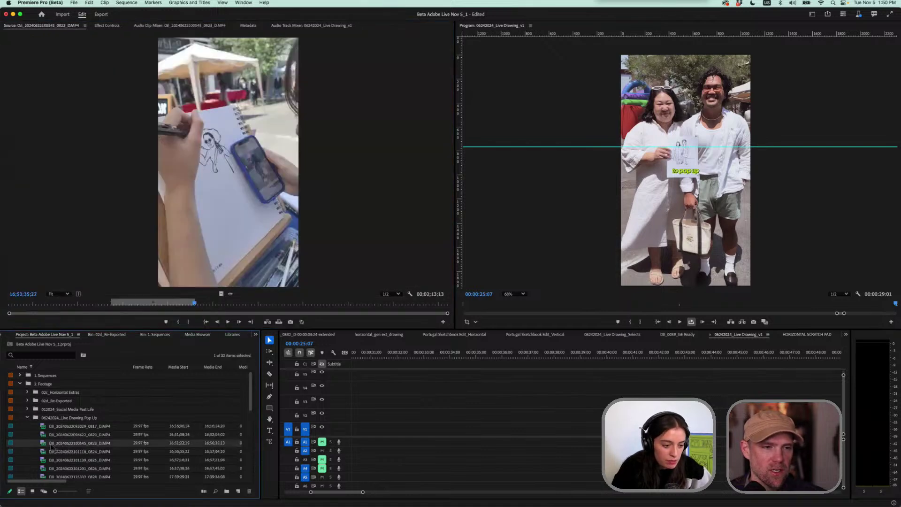
pyautogui.press(',')
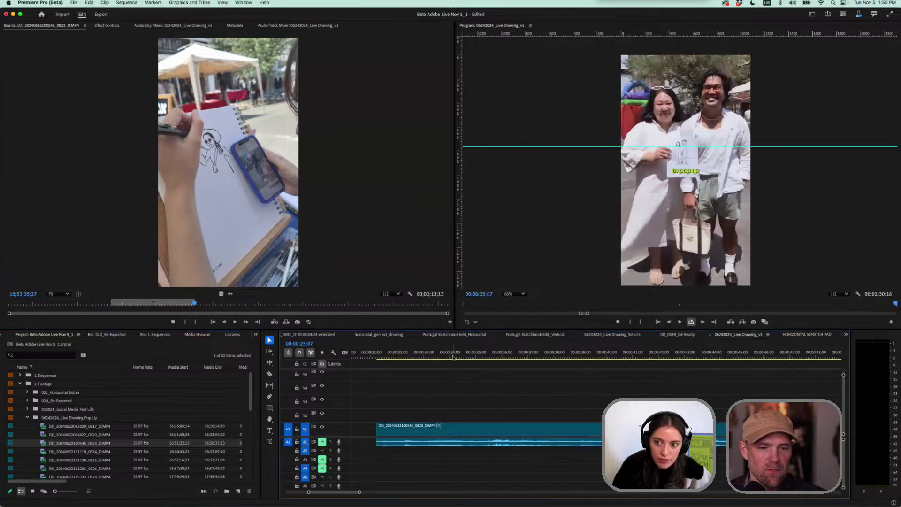
pyautogui.click(452, 355)
pyautogui.moveTo(452, 355); pyautogui.dragTo(428, 356)
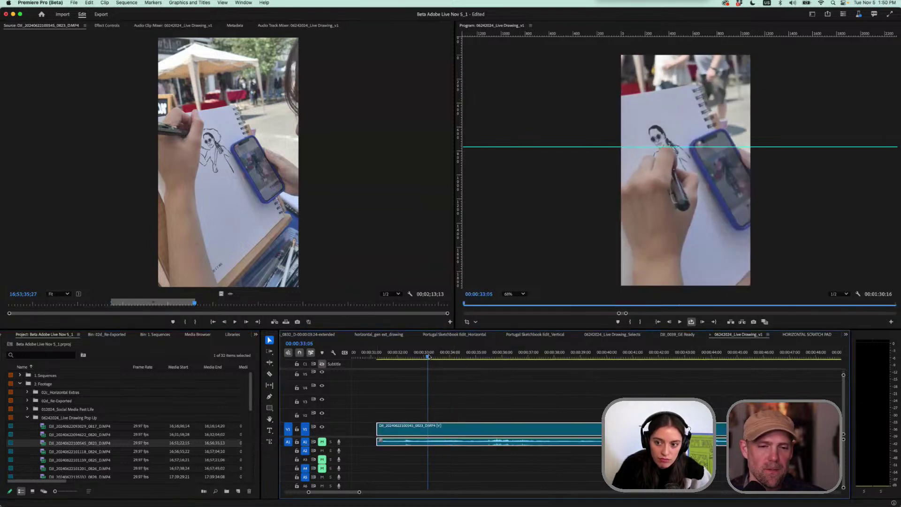
pyautogui.press('-')
pyautogui.press('-')
pyautogui.press('-')
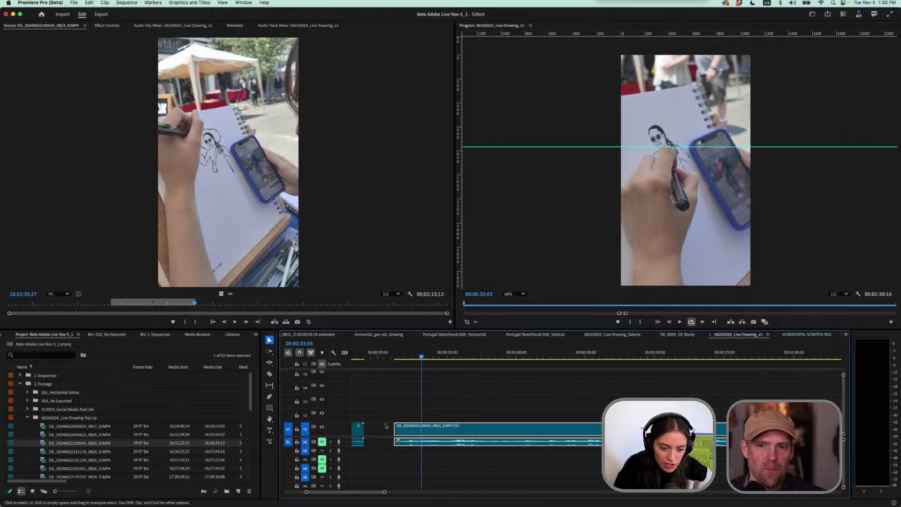
# Enable Color Space Aware Effects in the project's color settings
pyautogui.rightClick(421, 425)
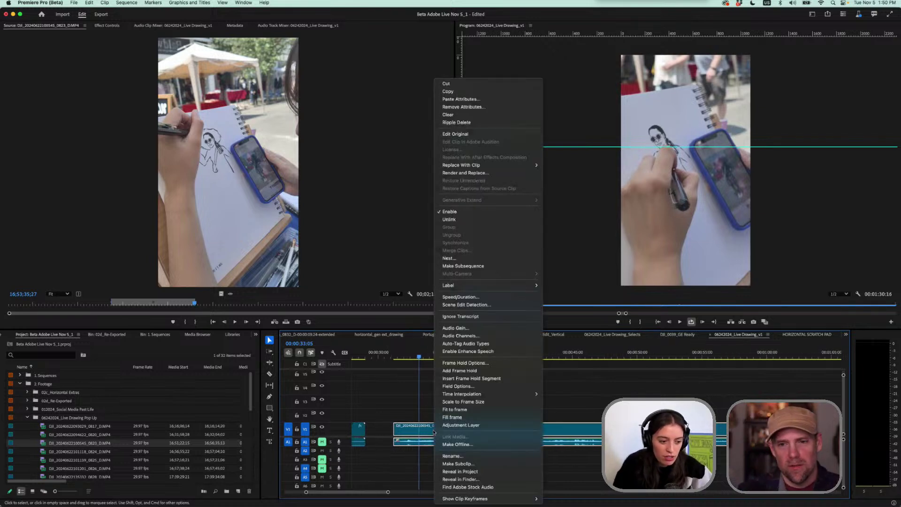
pyautogui.click(57, 46)
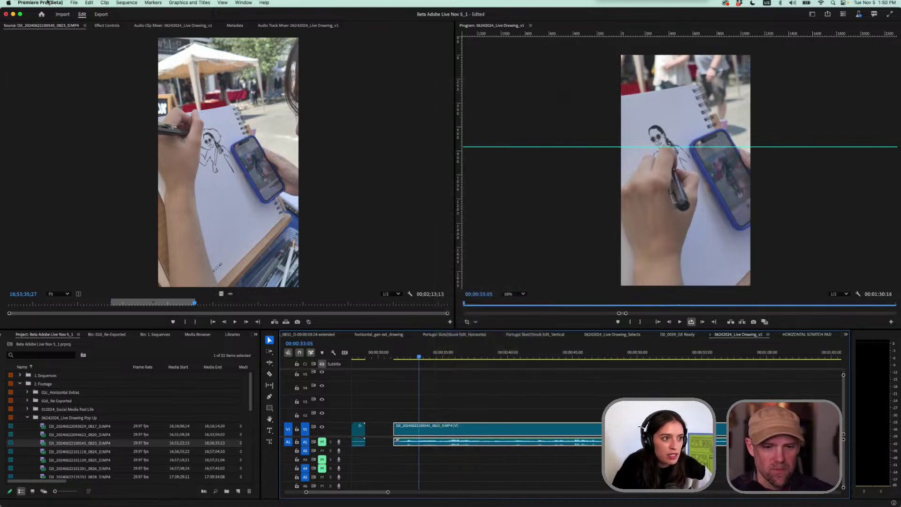
pyautogui.click(74, 3)
pyautogui.moveTo(116, 237)
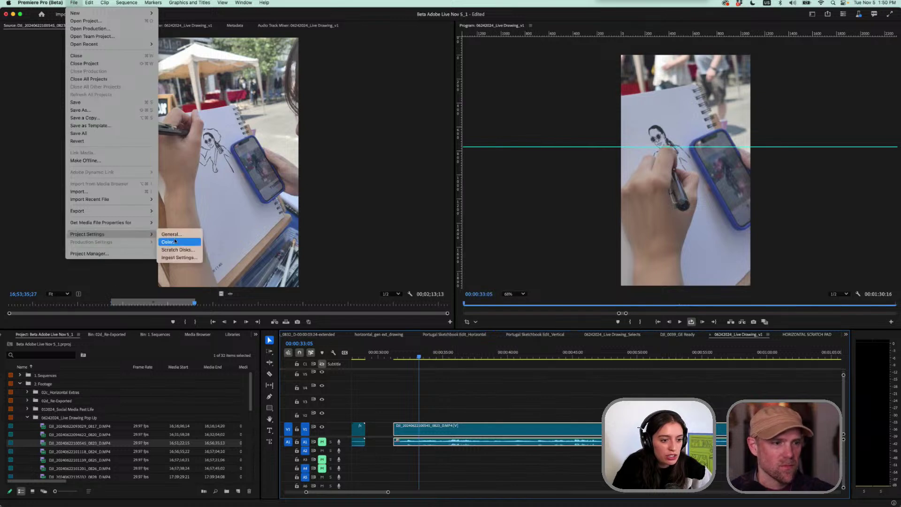
pyautogui.click(174, 241)
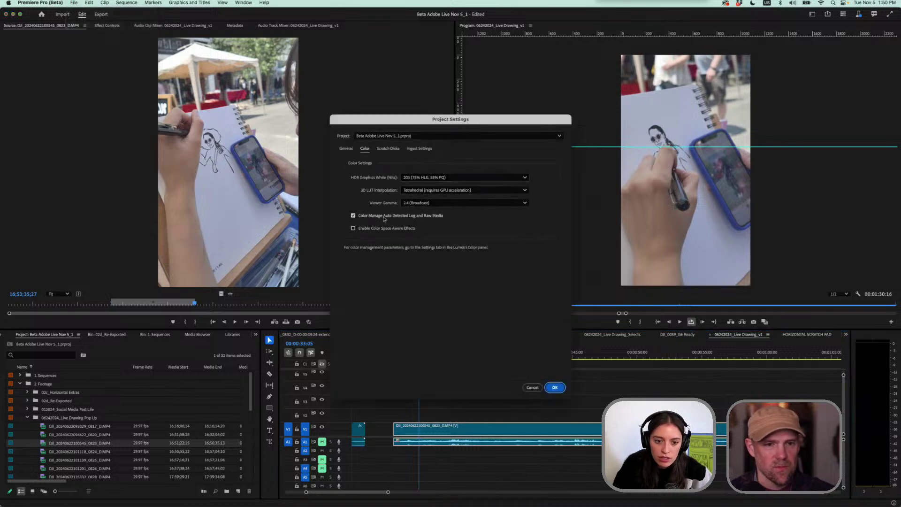
pyautogui.click(372, 229)
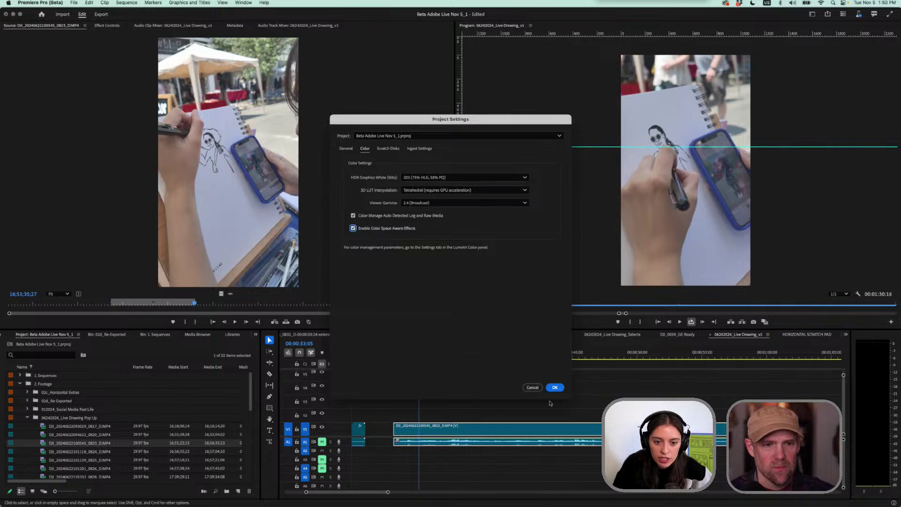
pyautogui.click(555, 388)
# Preview the inserted sketching clip at 00:00:52:04 in the maximized Program monitor, restore the layout, and save the project
pyautogui.moveTo(525, 356); pyautogui.dragTo(663, 356)
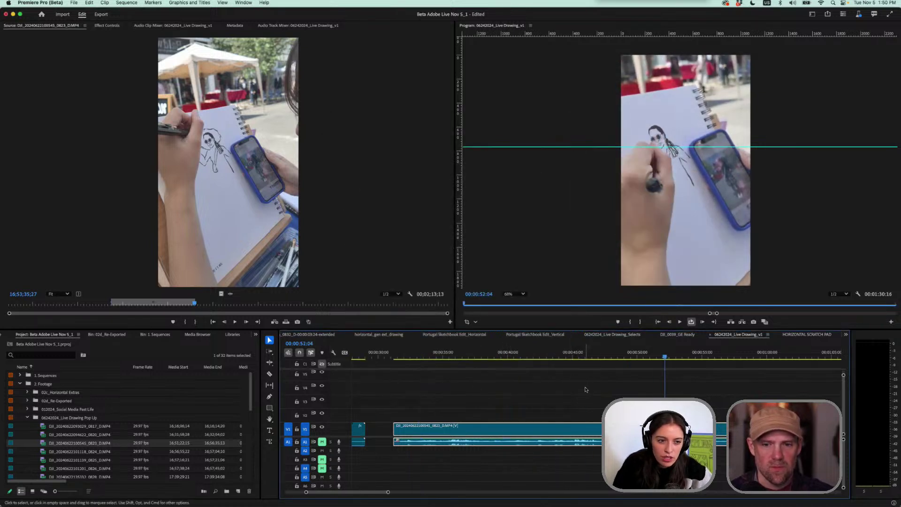
pyautogui.click(549, 211)
pyautogui.press('`')
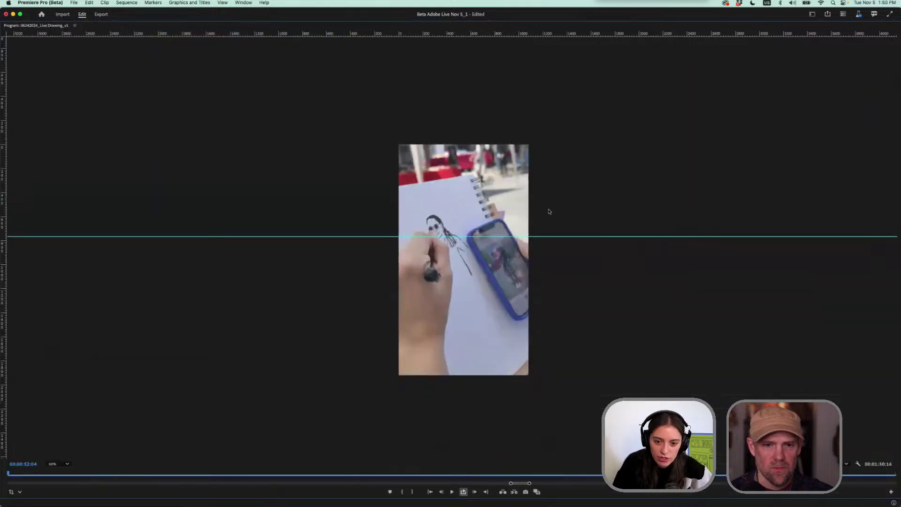
pyautogui.press('`')
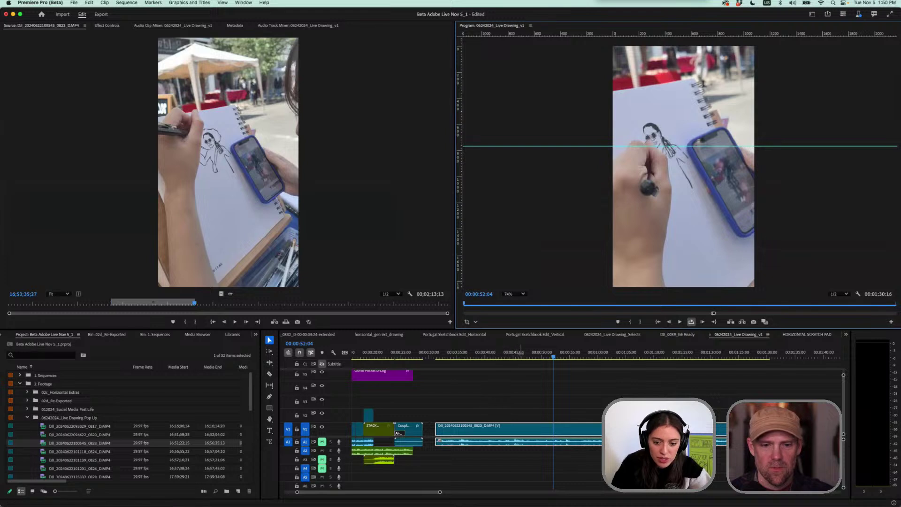
pyautogui.click(520, 353)
pyautogui.press('super+s')
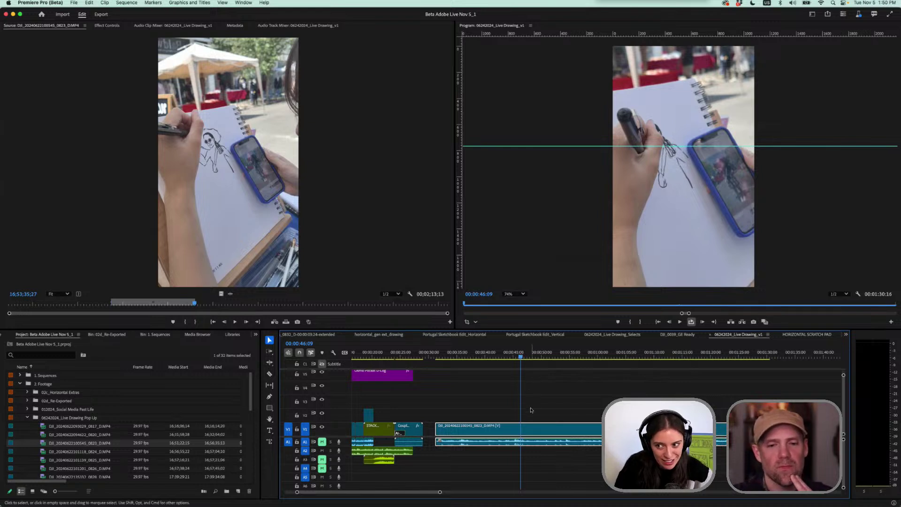
# Review the inserted sketching clip between 00:00:34:08 and 00:01:15:06, deselect it, and save the project again
pyautogui.moveTo(583, 358); pyautogui.dragTo(684, 357)
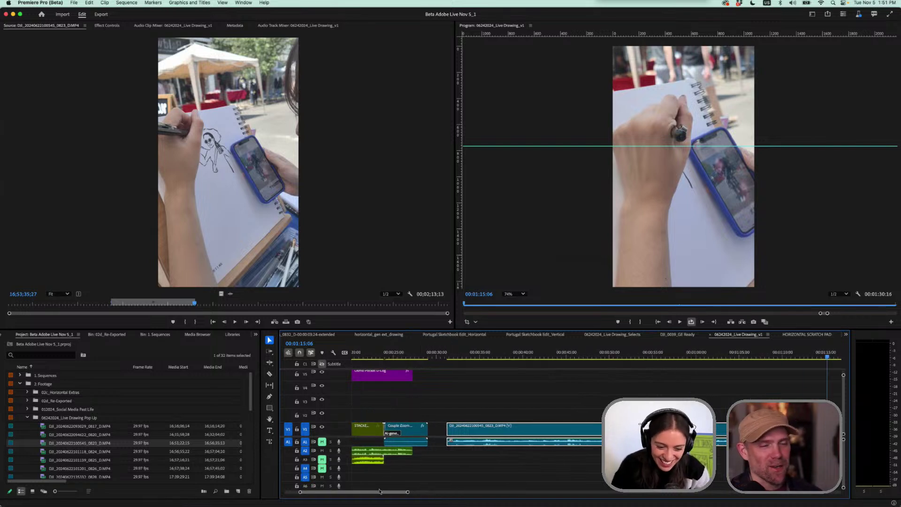
pyautogui.scroll(2, 390, 494)
pyautogui.hscroll(-3, 389, 494)
pyautogui.click(506, 355)
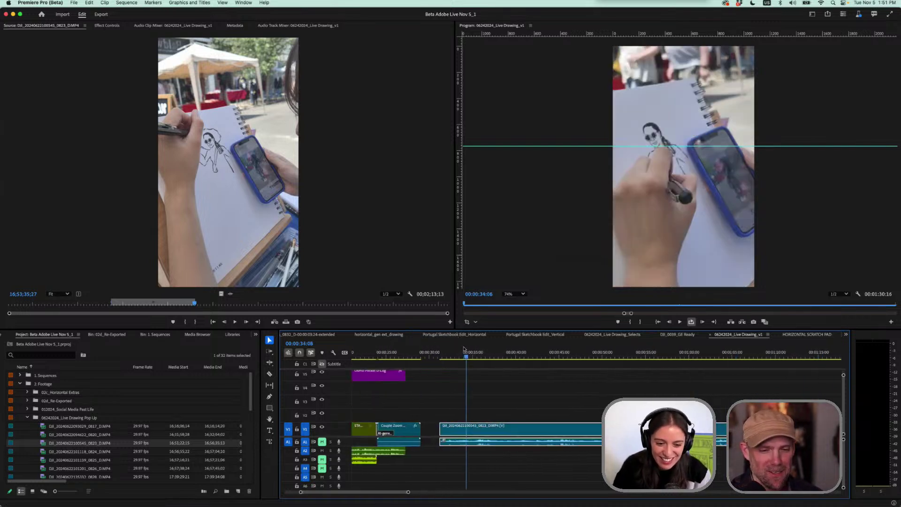
pyautogui.click(602, 401)
pyautogui.press('super+s')
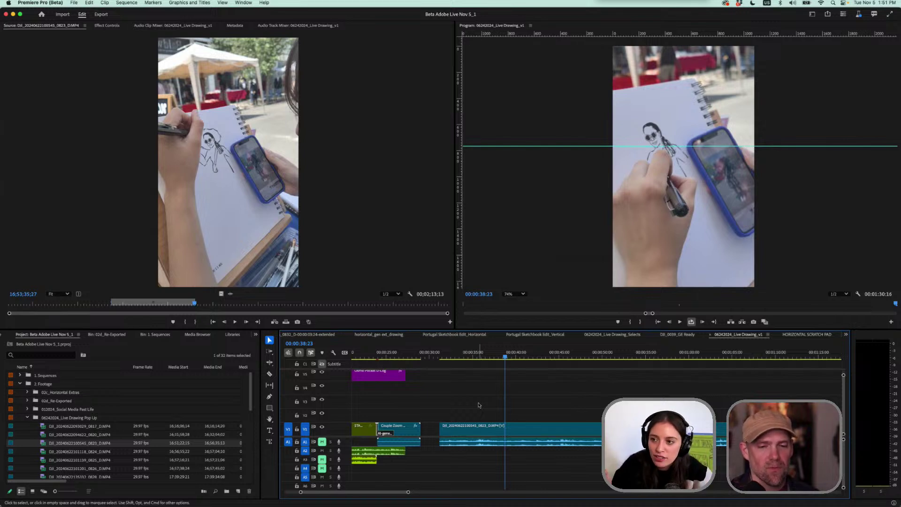
pyautogui.scroll(-2, 479, 405)
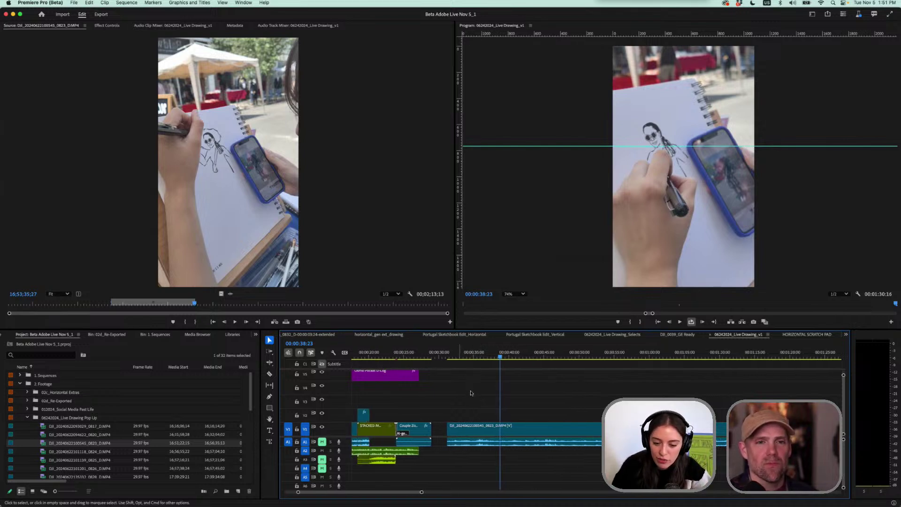
pyautogui.click(478, 433)
pyautogui.press('Delete')
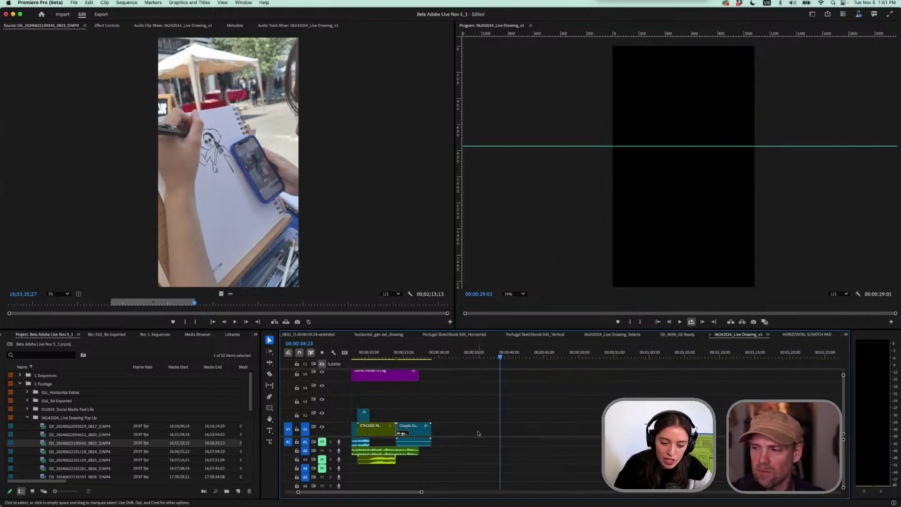
# Enlarge the timeline and compare the couple clip at 00:00:25:16 with the Osmo Pocket D-Log layer on V5 hidden and shown
pyautogui.click(396, 357)
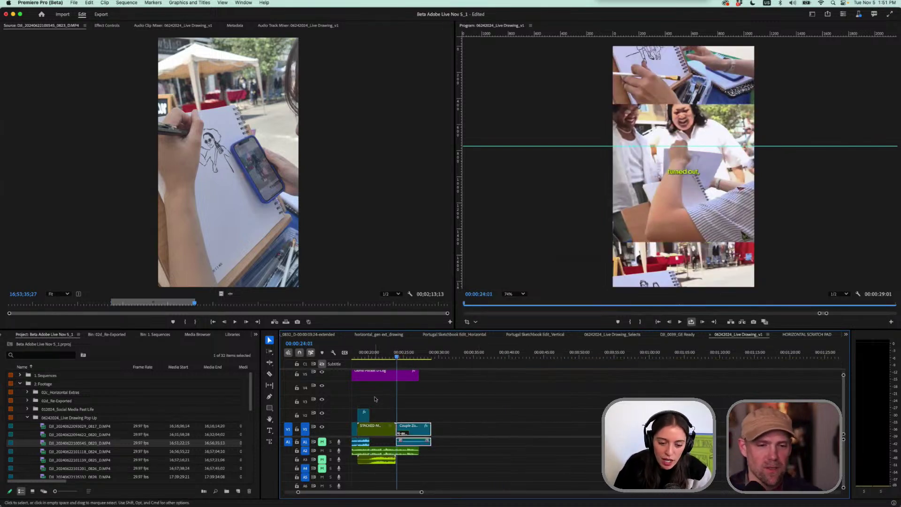
pyautogui.scroll(3, 374, 399)
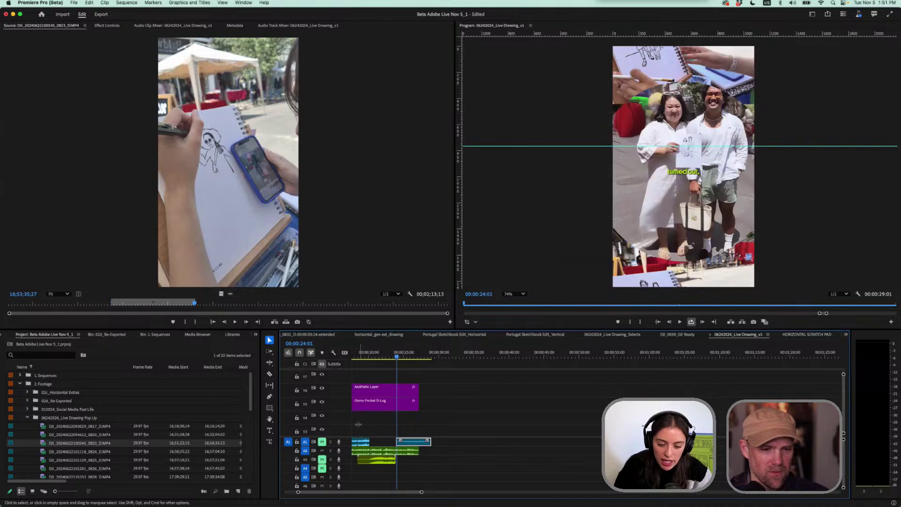
pyautogui.moveTo(368, 328); pyautogui.dragTo(371, 228)
pyautogui.click(406, 253)
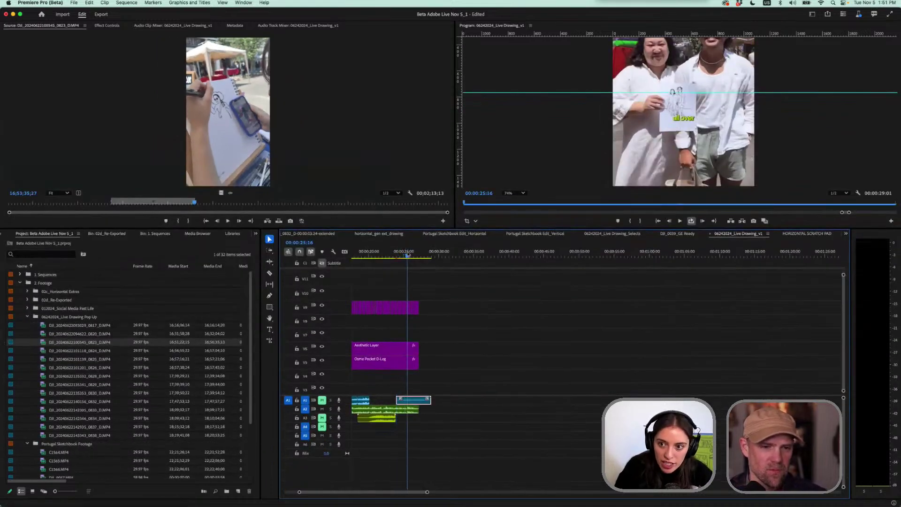
pyautogui.click(322, 361)
pyautogui.click(322, 361)
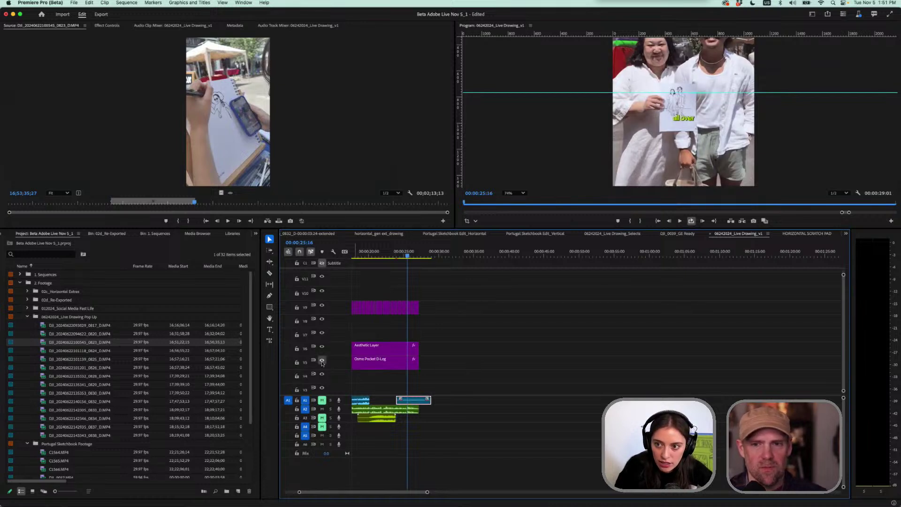
# Give the monitors more height above the timeline and switch to the Vertical workspace
pyautogui.moveTo(519, 229); pyautogui.dragTo(520, 291)
pyautogui.click(242, 3)
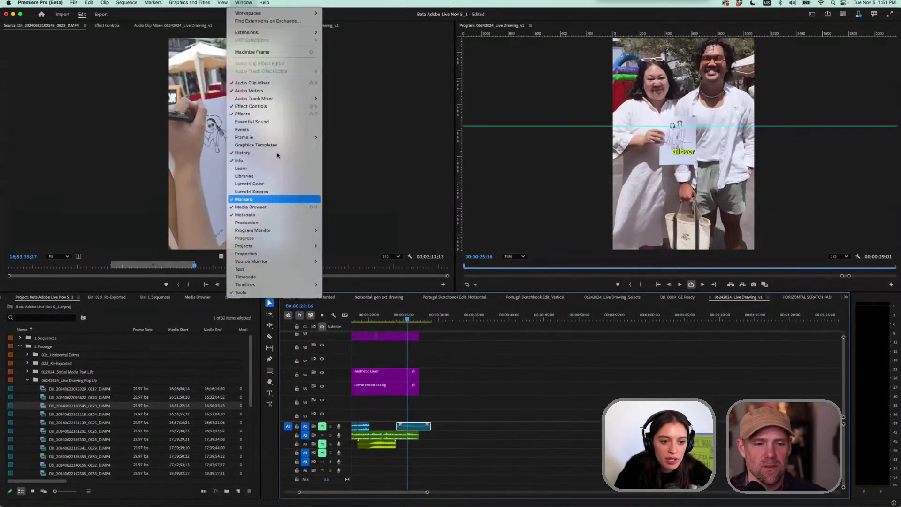
pyautogui.moveTo(277, 13)
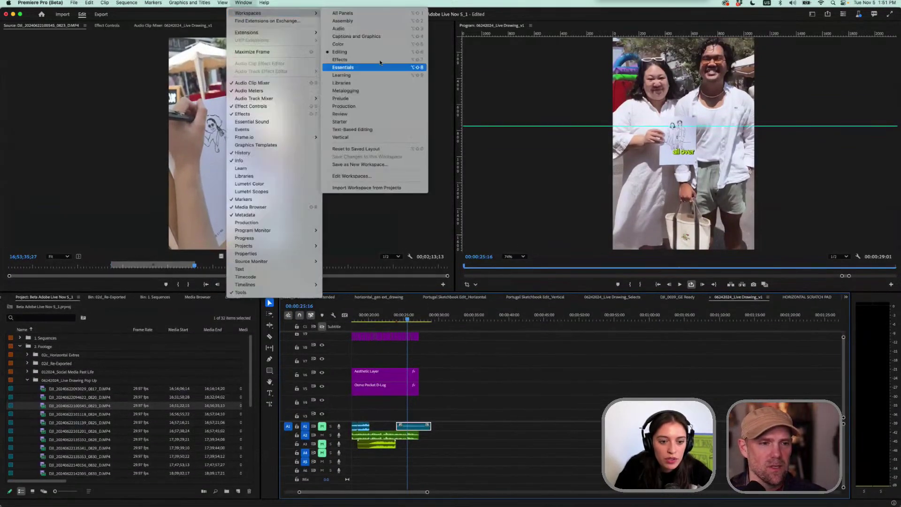
pyautogui.click(374, 137)
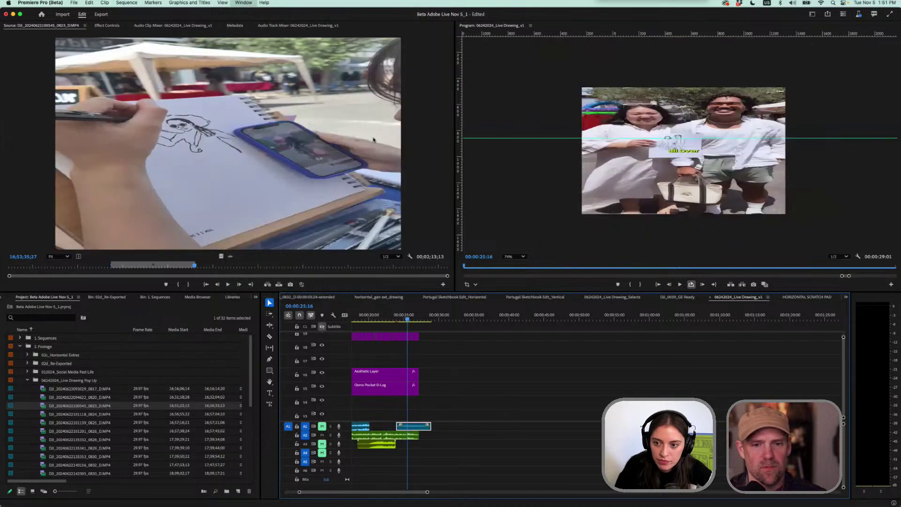
# Compare the couple clip at 00:00:25:16 with the Osmo Pocket D-Log layer on V5 hidden and shown, and save the project
pyautogui.scroll(3, 118, 412)
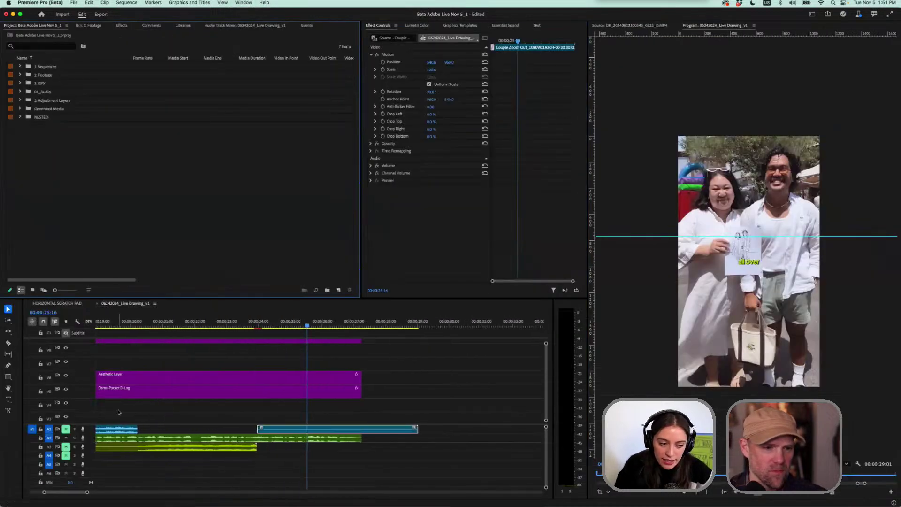
pyautogui.click(65, 390)
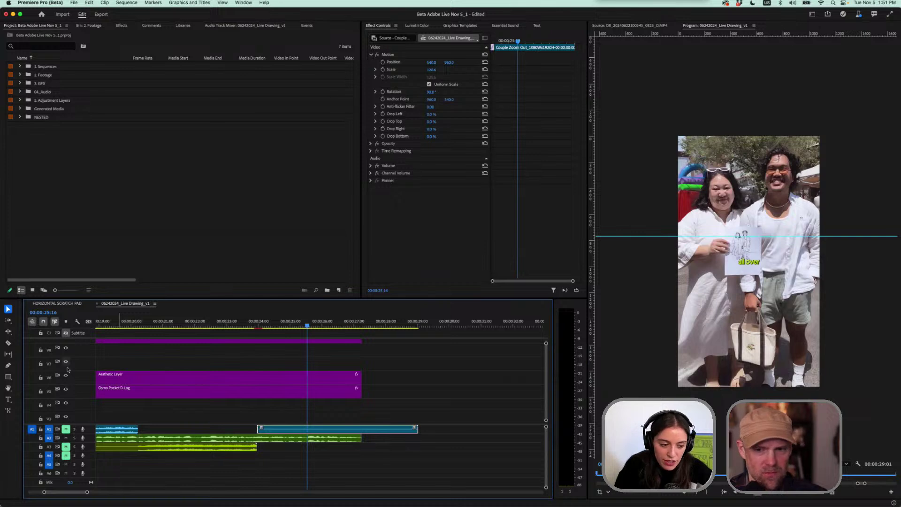
pyautogui.scroll(1, 68, 369)
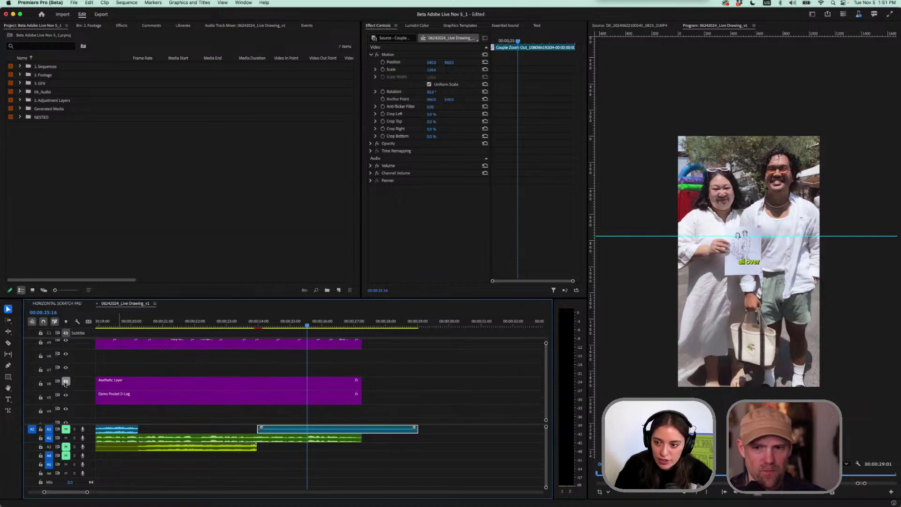
pyautogui.click(66, 395)
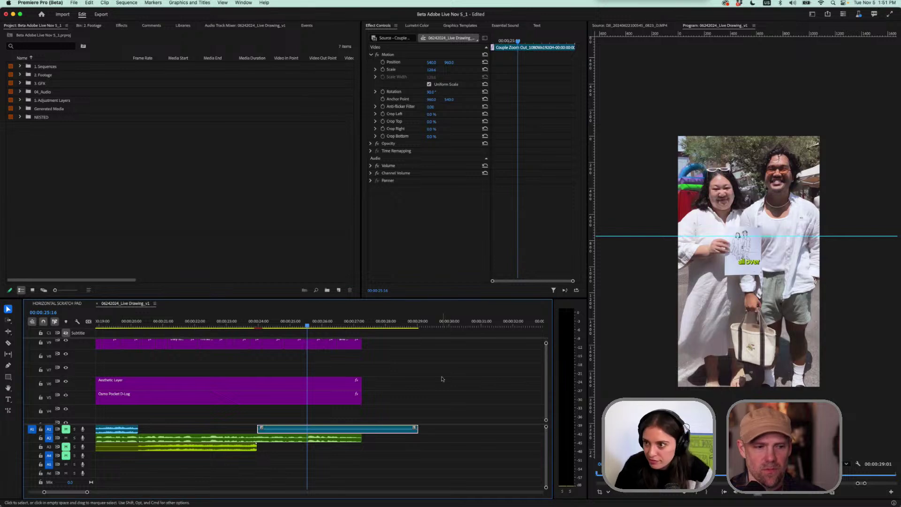
pyautogui.press('super+s')
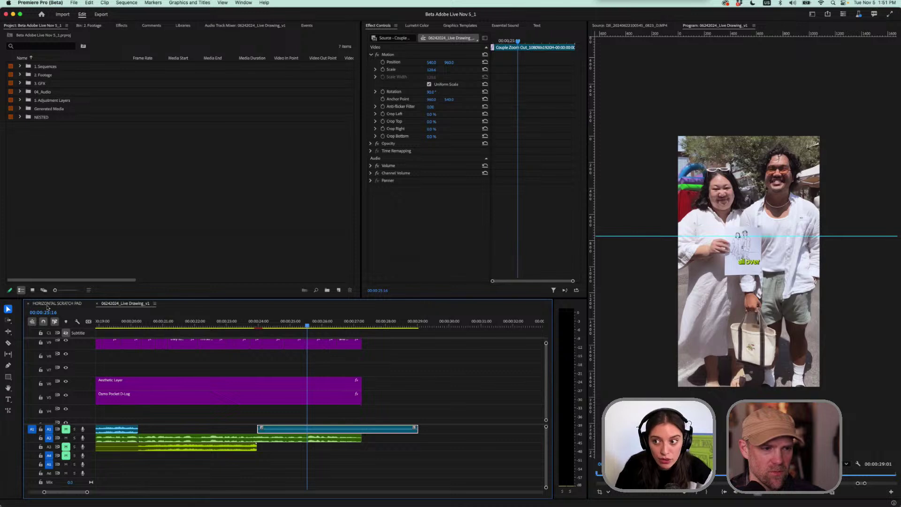
# Open the Portugal Sketchbook Edit_Horizontal sequence from the Portugal Sketchbook Edit bin
pyautogui.click(20, 66)
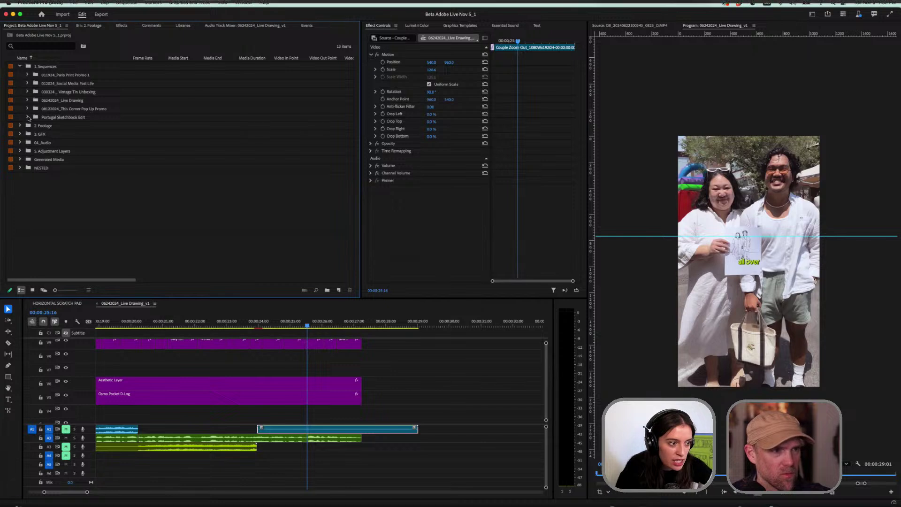
pyautogui.click(27, 117)
pyautogui.click(68, 126)
pyautogui.doubleClick(69, 125)
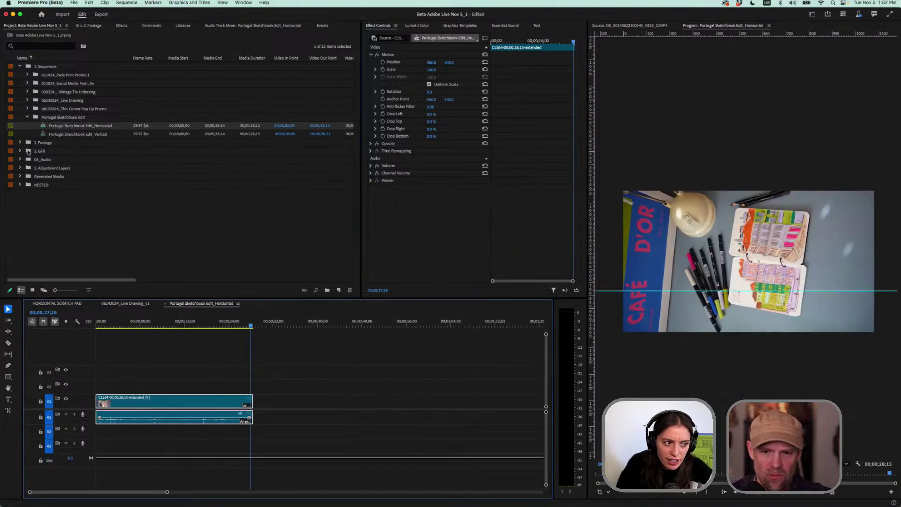
# Preview C1566.MP4, DJI_0039.MP4, DJI_0038.MP4 and DJI_0037.MP4 from the Portugal Sketchbook Footage bin
pyautogui.click(20, 143)
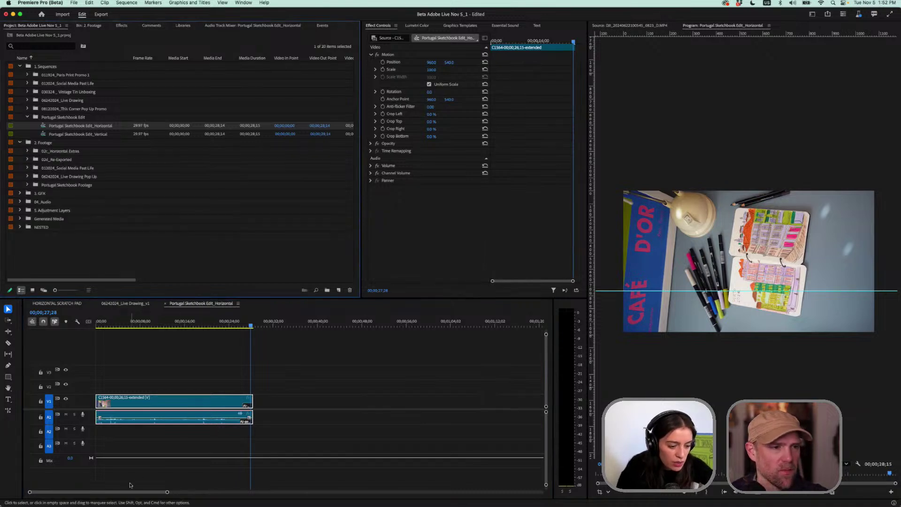
pyautogui.scroll(-1, 136, 492)
pyautogui.scroll(-5, 141, 493)
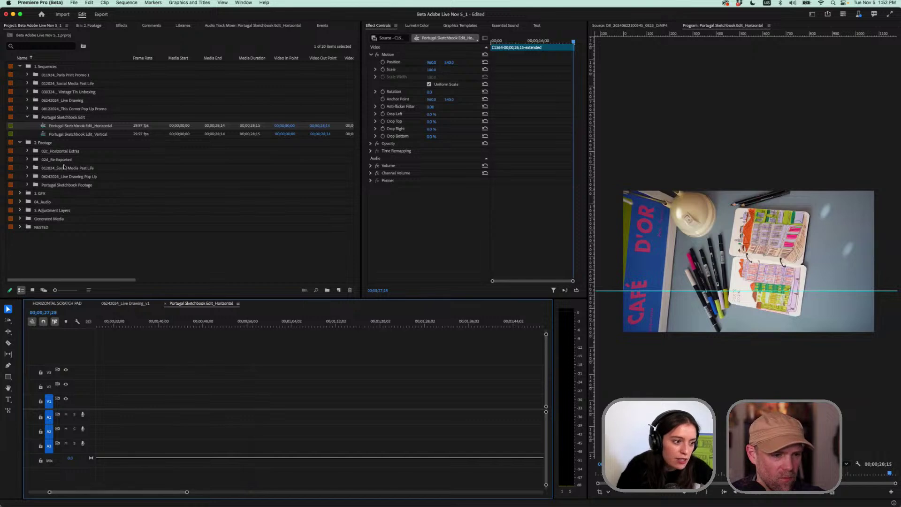
pyautogui.click(58, 184)
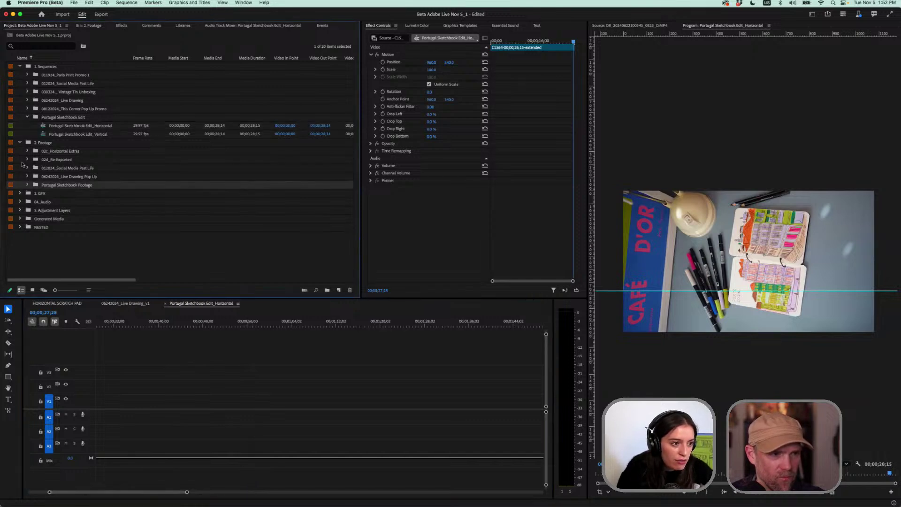
pyautogui.click(27, 185)
pyautogui.doubleClick(49, 211)
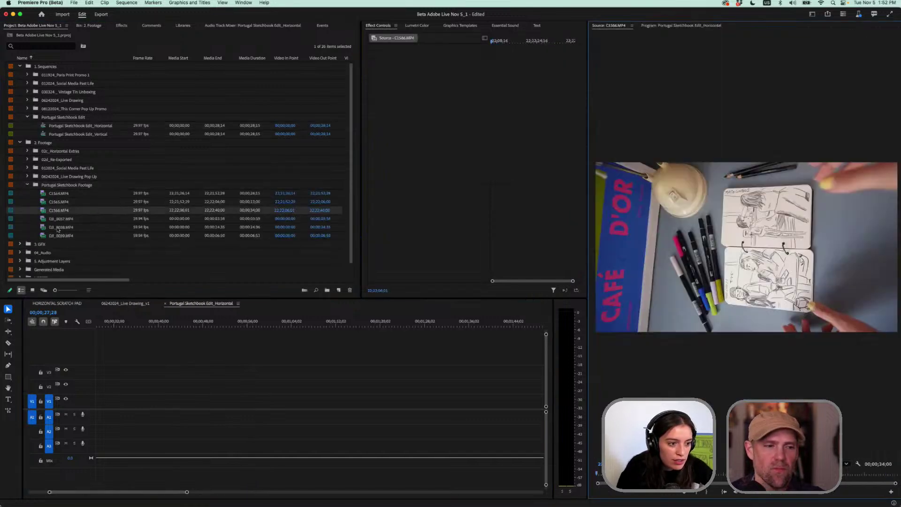
pyautogui.doubleClick(58, 234)
pyautogui.doubleClick(57, 227)
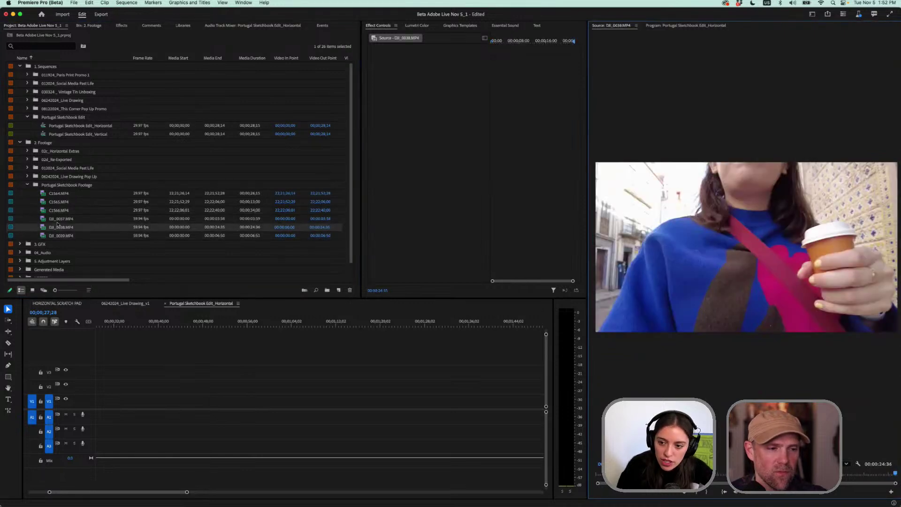
pyautogui.doubleClick(57, 218)
# Add DJI_0037.MP4 to V1 and A1 in the empty space after the existing clip, and scrub through it to 00;00;45;06
pyautogui.moveTo(54, 217); pyautogui.dragTo(168, 394)
pyautogui.scroll(2, 169, 394)
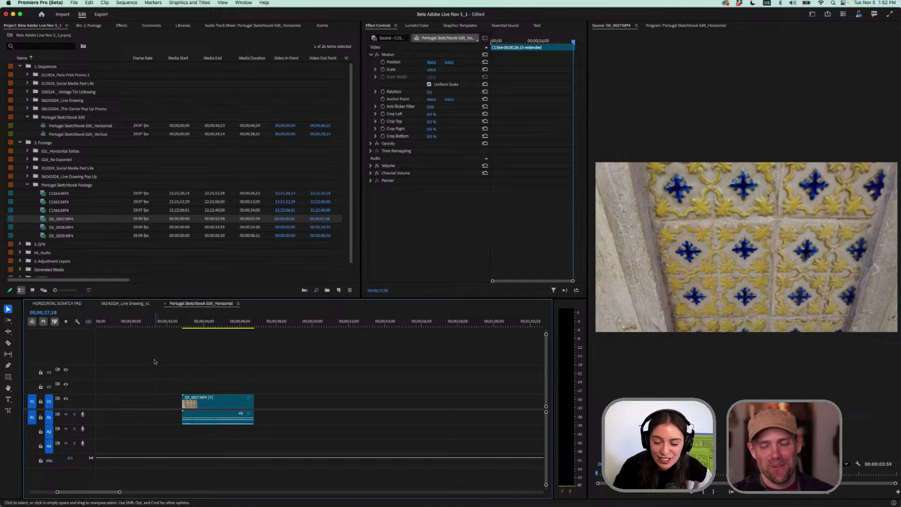
pyautogui.scroll(3, 153, 360)
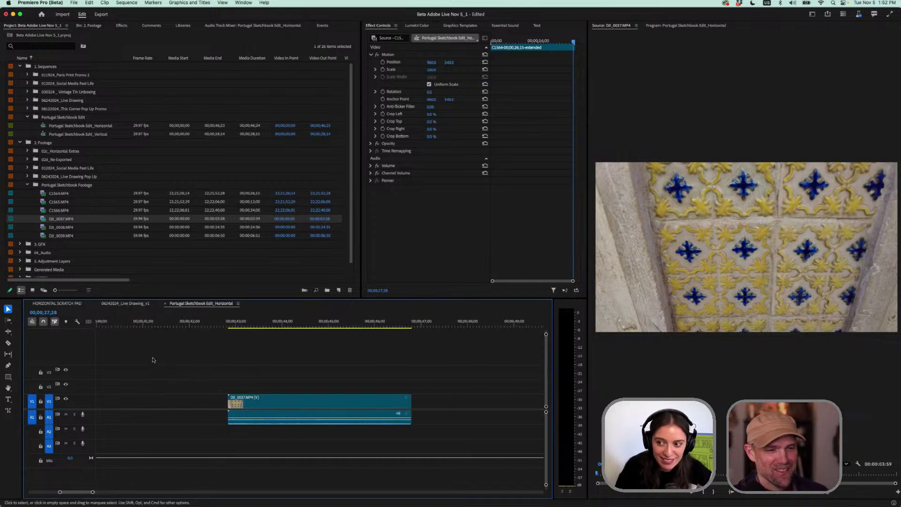
pyautogui.scroll(1, 197, 348)
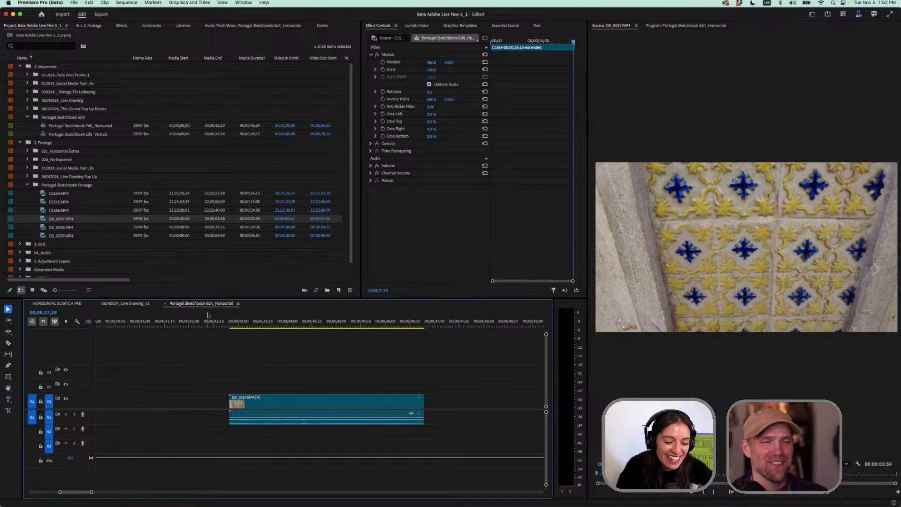
pyautogui.moveTo(211, 323); pyautogui.dragTo(236, 323)
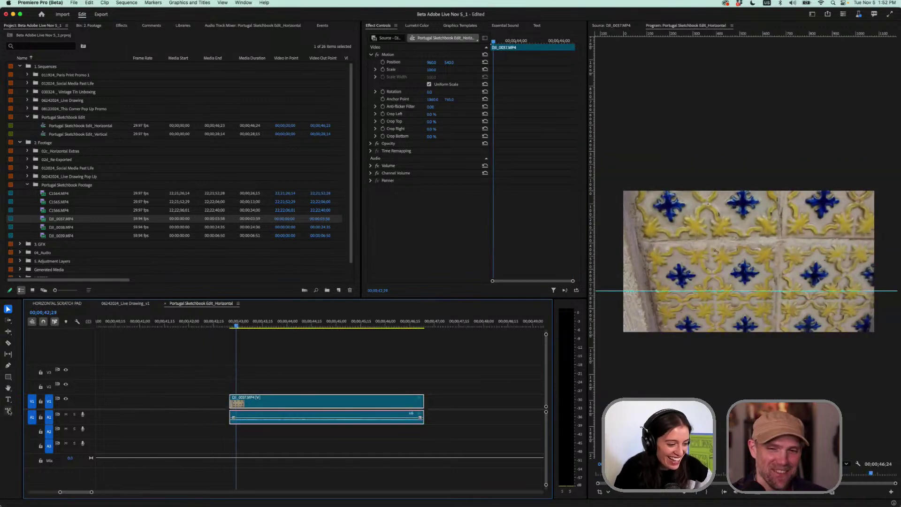
pyautogui.moveTo(333, 336)
pyautogui.mouseDown()
pyautogui.moveTo(324, 332)
pyautogui.moveTo(420, 332)
pyautogui.moveTo(346, 332)
pyautogui.mouseUp()
# Switch to the Editing workspace
pyautogui.click(243, 2)
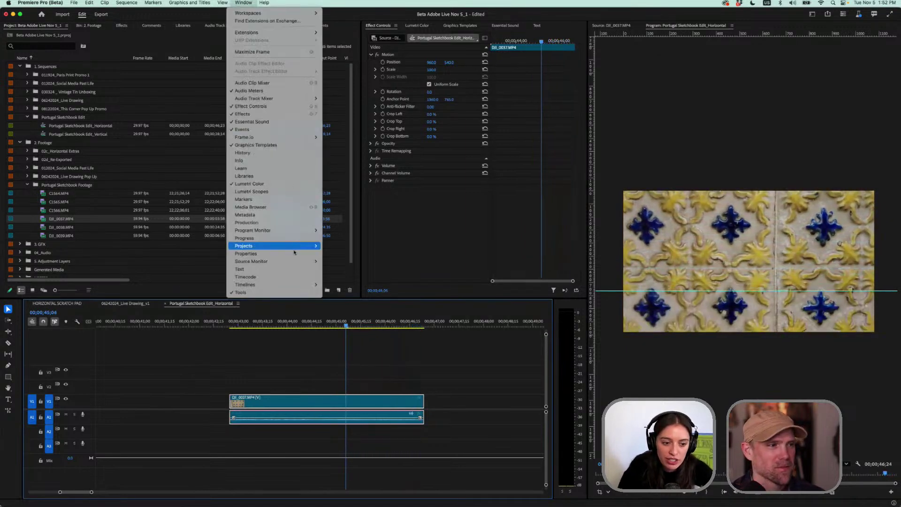
pyautogui.moveTo(277, 14)
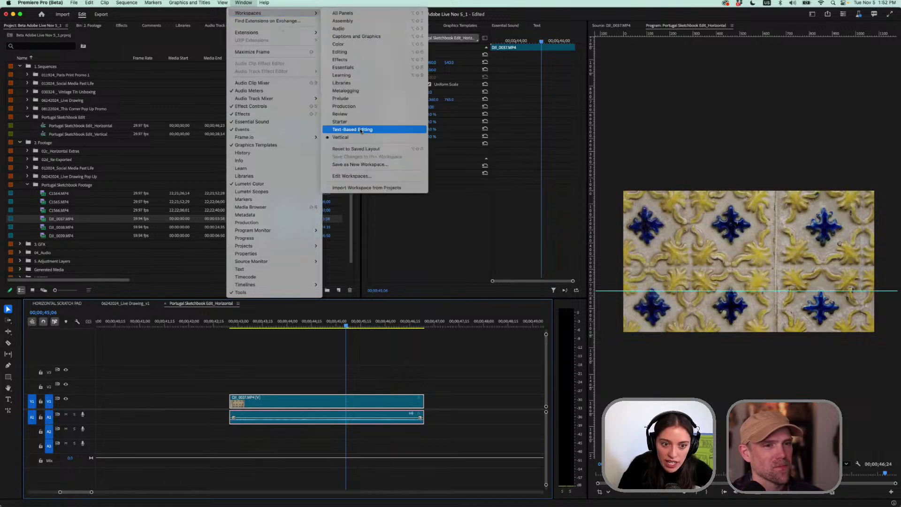
pyautogui.click(340, 52)
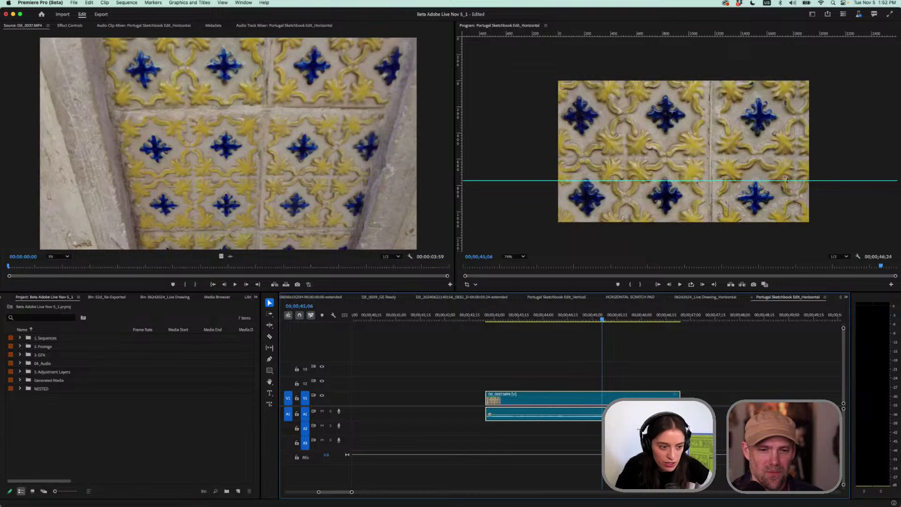
# Try to extend the end of the DJI_0037.MP4 clip with the Generative Extend tool
pyautogui.click(270, 404)
pyautogui.moveTo(670, 327); pyautogui.dragTo(676, 348)
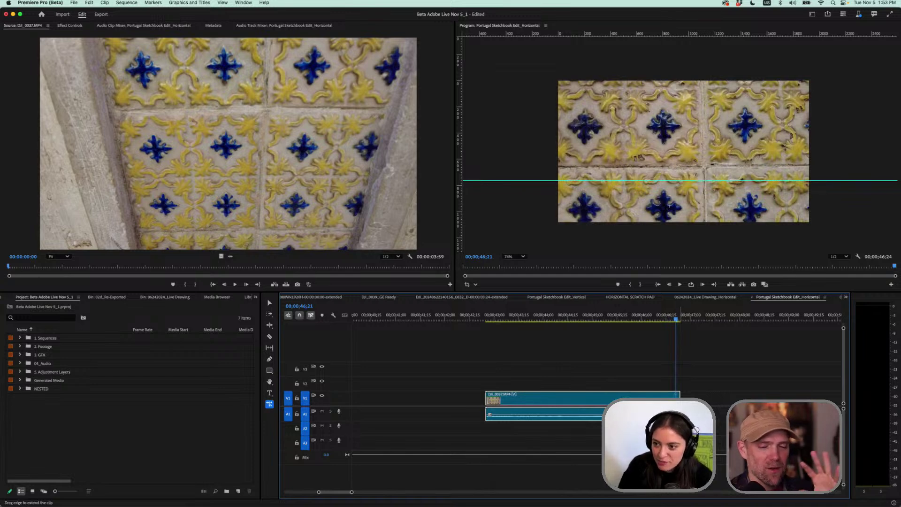
pyautogui.click(678, 394)
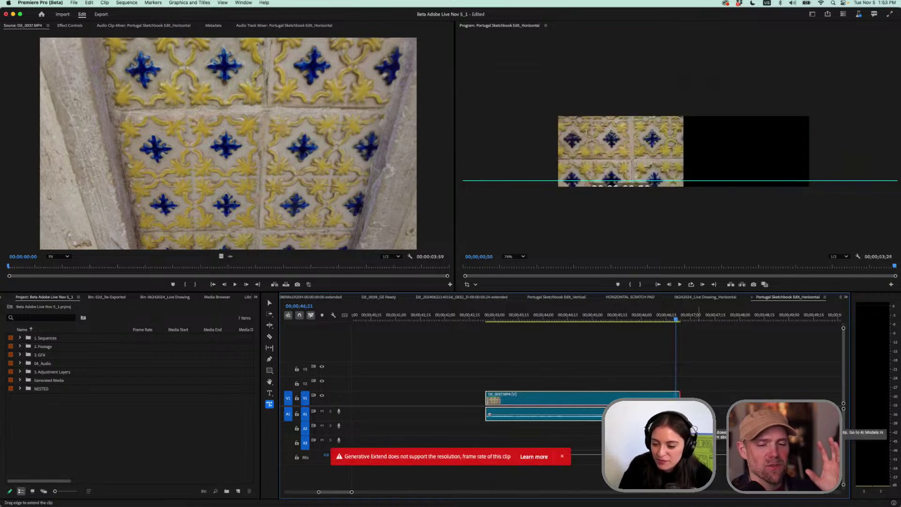
# Reveal the timeline's DJI_0037.MP4 clip in the project and open its media export settings
pyautogui.click(19, 346)
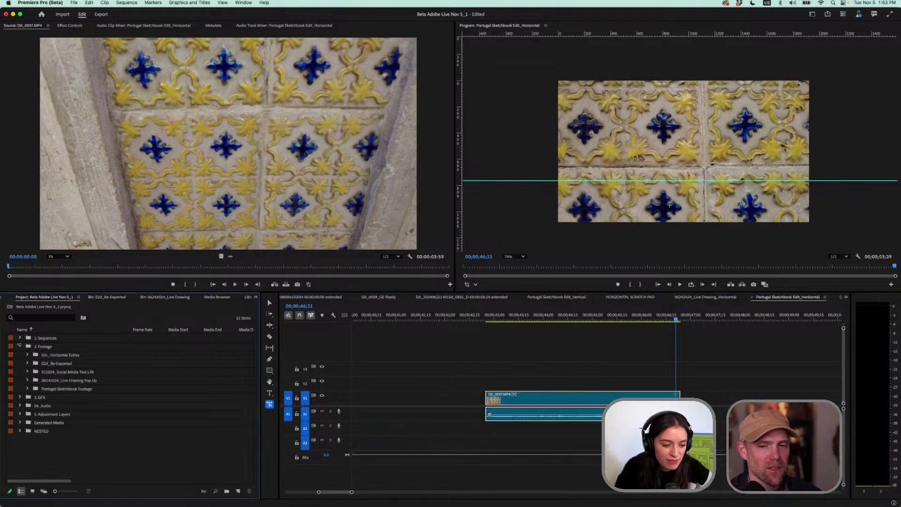
pyautogui.rightClick(541, 397)
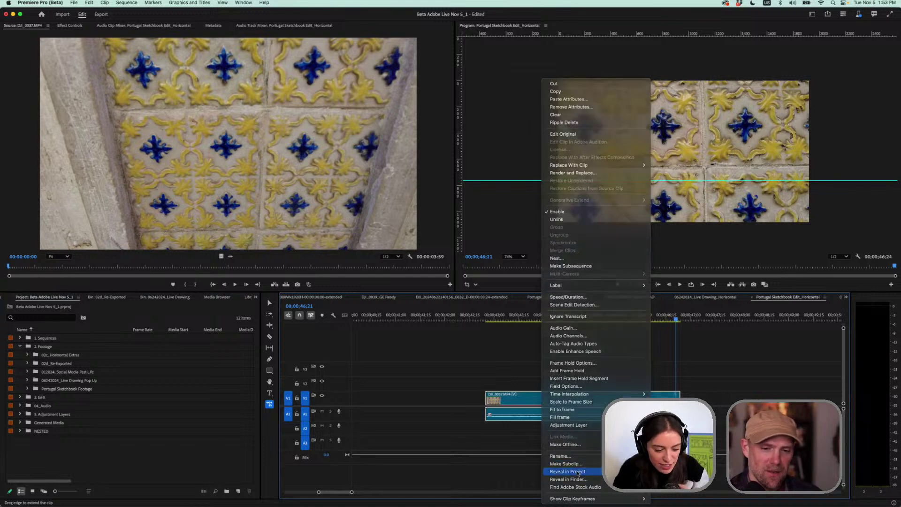
pyautogui.click(577, 472)
pyautogui.rightClick(44, 425)
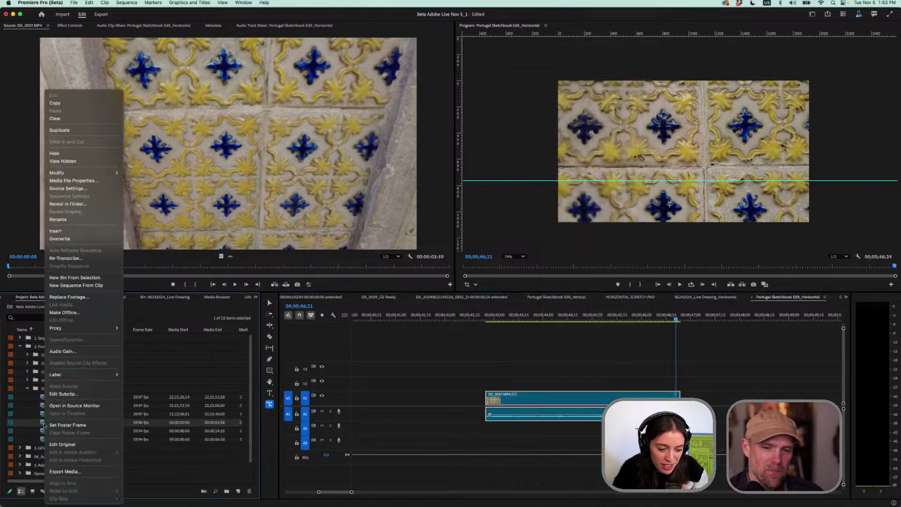
pyautogui.click(70, 473)
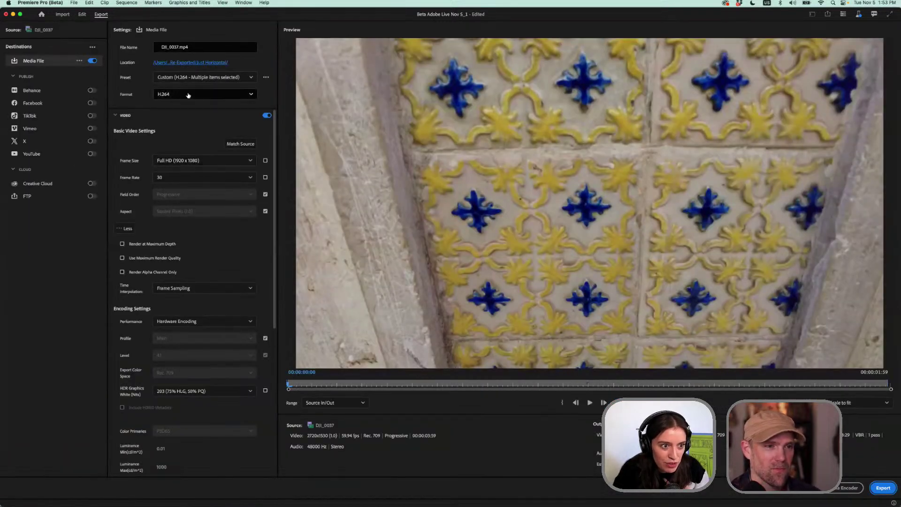
# Set the export location to the 02d_Re-Exported folder
pyautogui.click(200, 61)
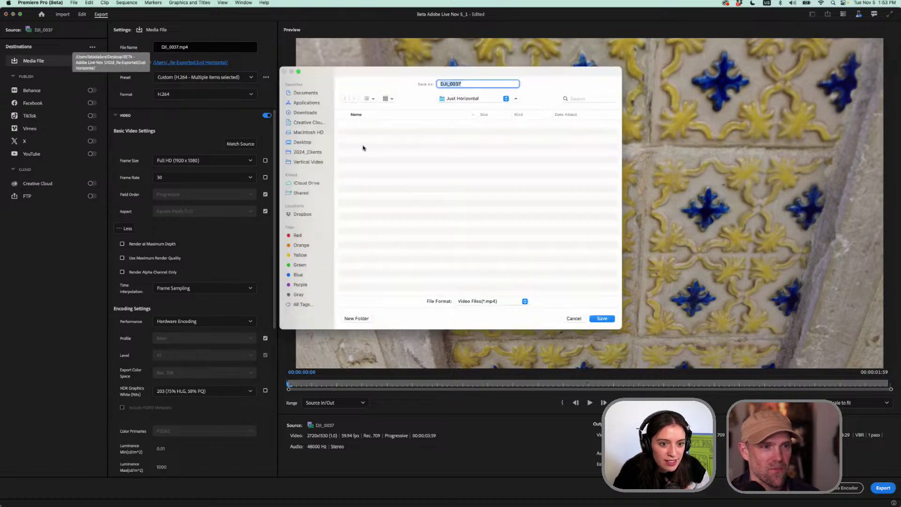
pyautogui.press('super+Up')
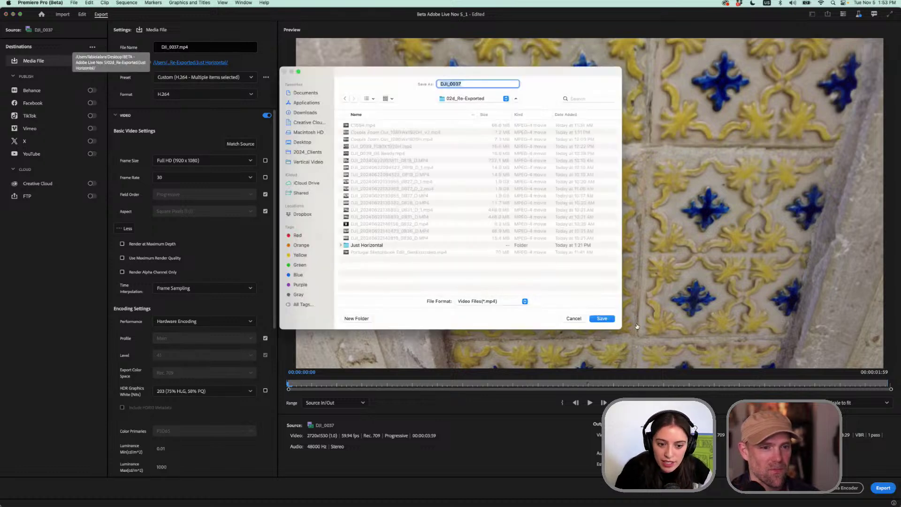
pyautogui.click(602, 319)
# Rename the export file as DJI_0037_pattern.mp4 and export the clip
pyautogui.click(180, 47)
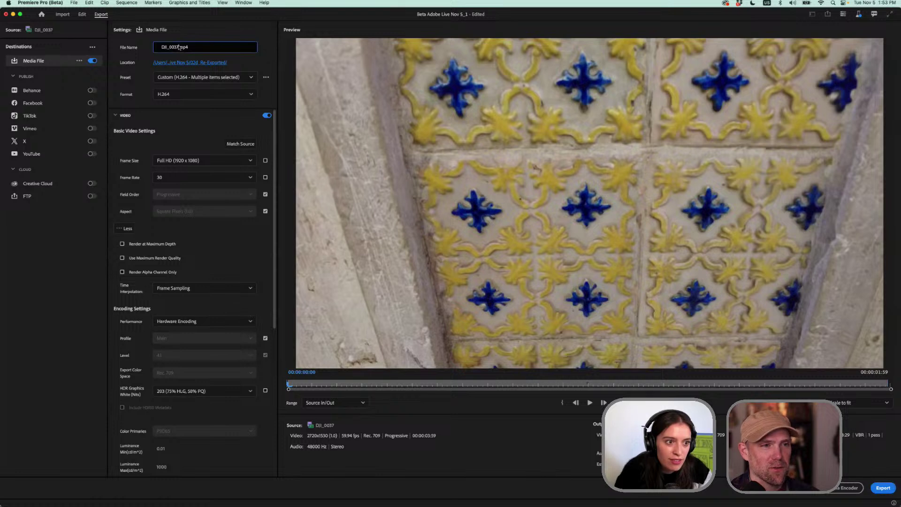
pyautogui.write('_oa')
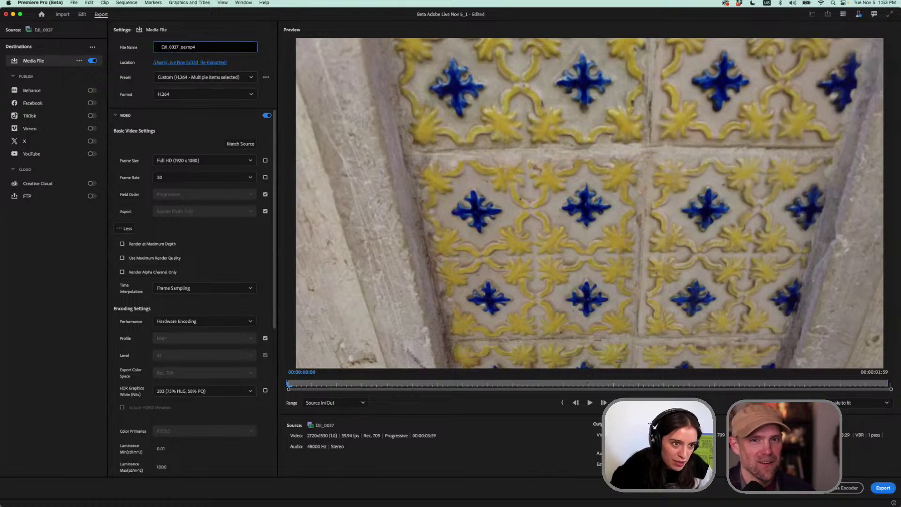
pyautogui.write('ttern')
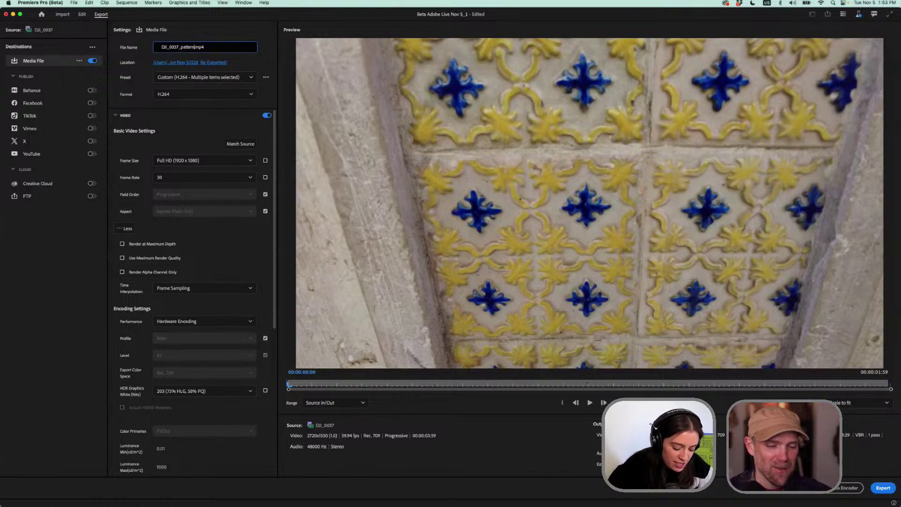
pyautogui.press('Return')
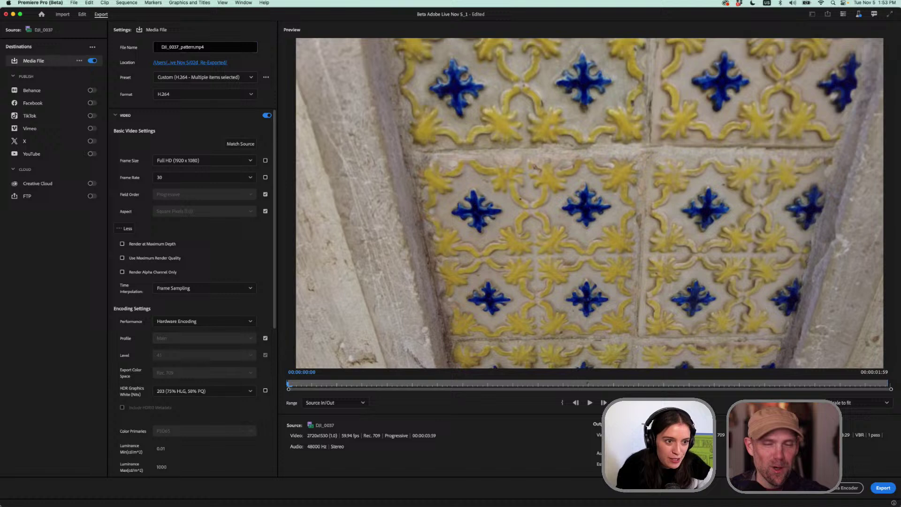
pyautogui.click(883, 488)
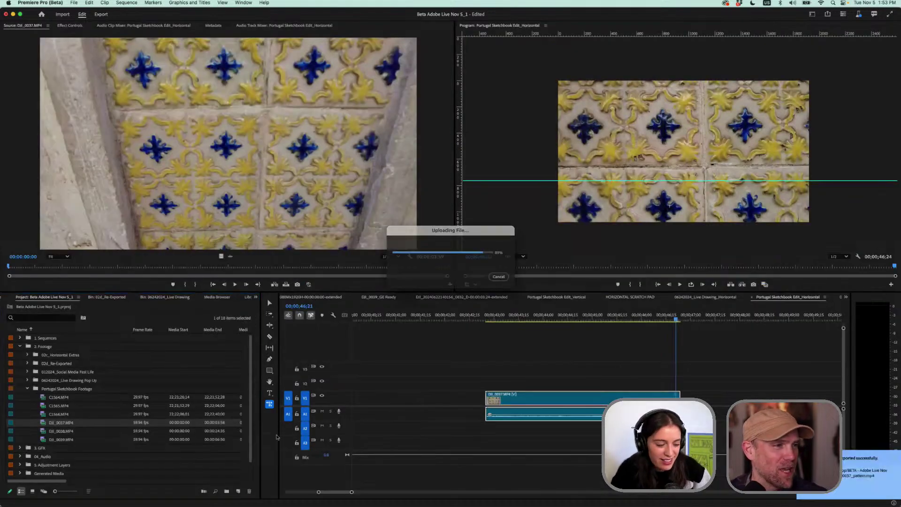
# Bring the exported DJI_0037_pattern.mp4 from the 02d_Re-Exported folder into the timeline, after the original DJI_0037.MP4 clip on V1
pyautogui.click(301, 492)
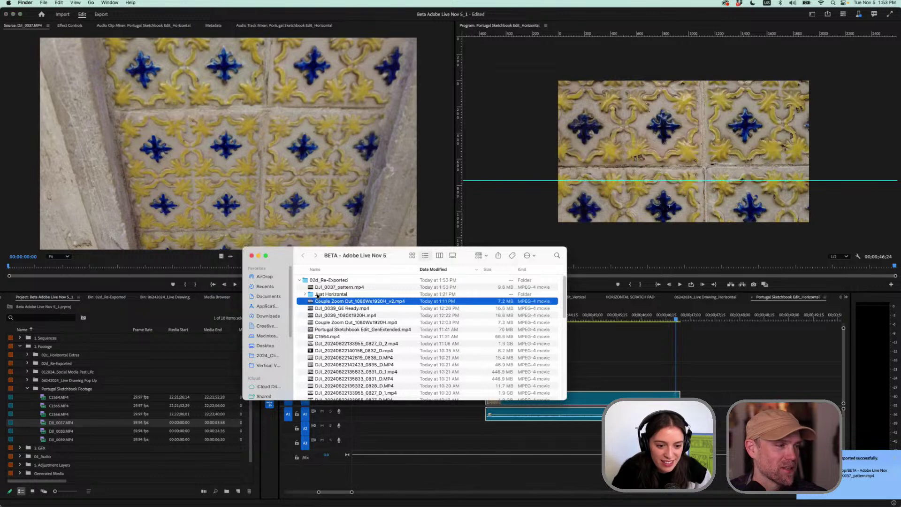
pyautogui.moveTo(321, 288); pyautogui.dragTo(702, 396)
pyautogui.click(716, 321)
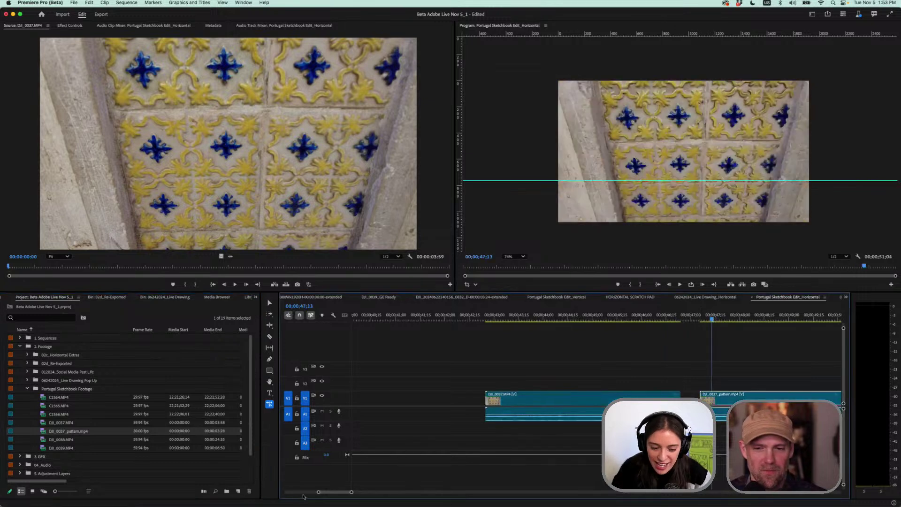
# Extend the end of the DJI_0037_pattern.mp4 clip by about three frames with the Generative Extend tool
pyautogui.moveTo(326, 492); pyautogui.dragTo(333, 493)
pyautogui.press('=')
pyautogui.press('=')
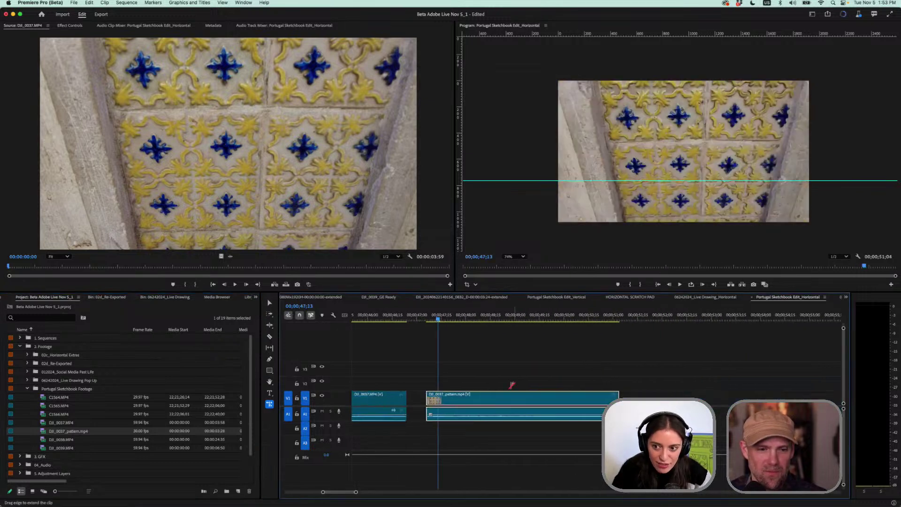
pyautogui.moveTo(676, 319); pyautogui.dragTo(676, 319)
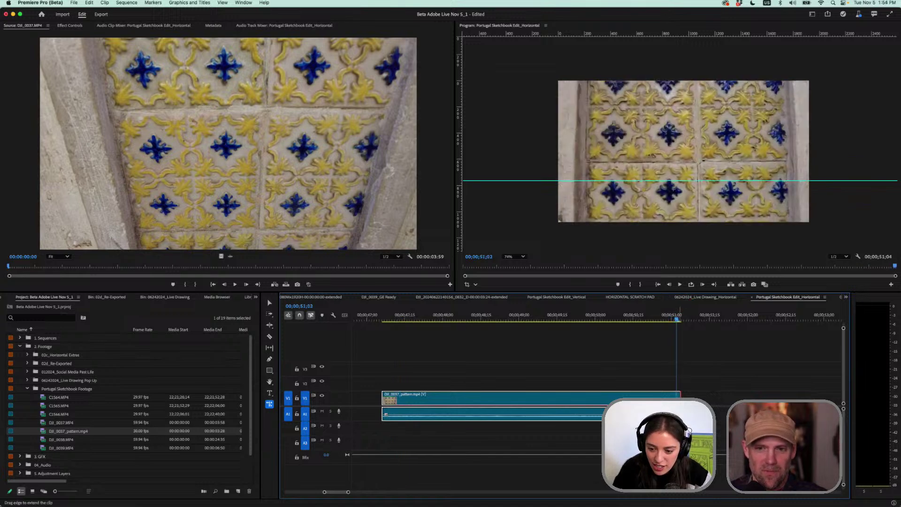
pyautogui.moveTo(679, 394); pyautogui.dragTo(689, 394)
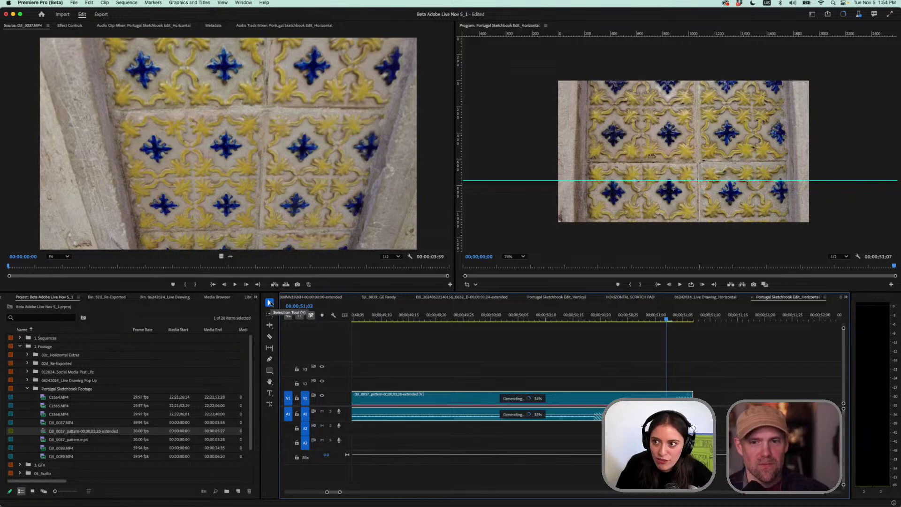
# Activate the Selection tool and scrub through the frames being generated at the end of the extended pattern clip
pyautogui.scroll(2, 692, 391)
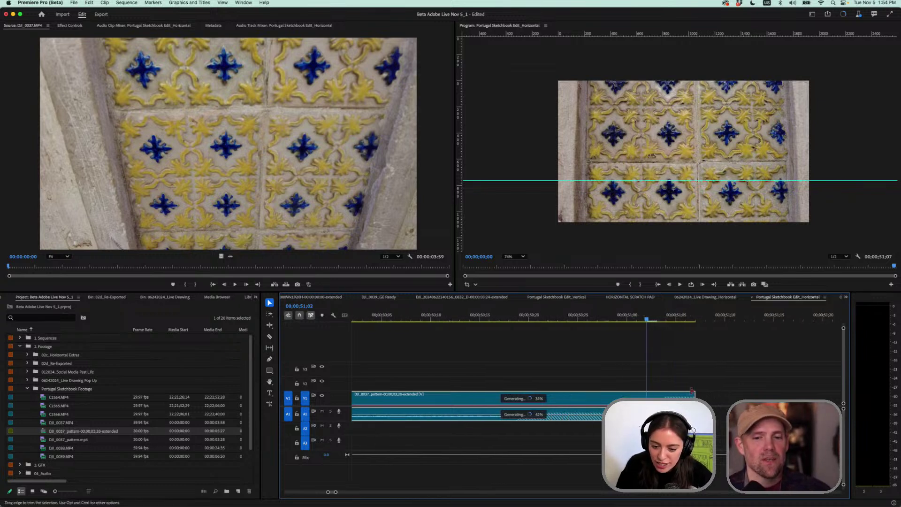
pyautogui.click(269, 303)
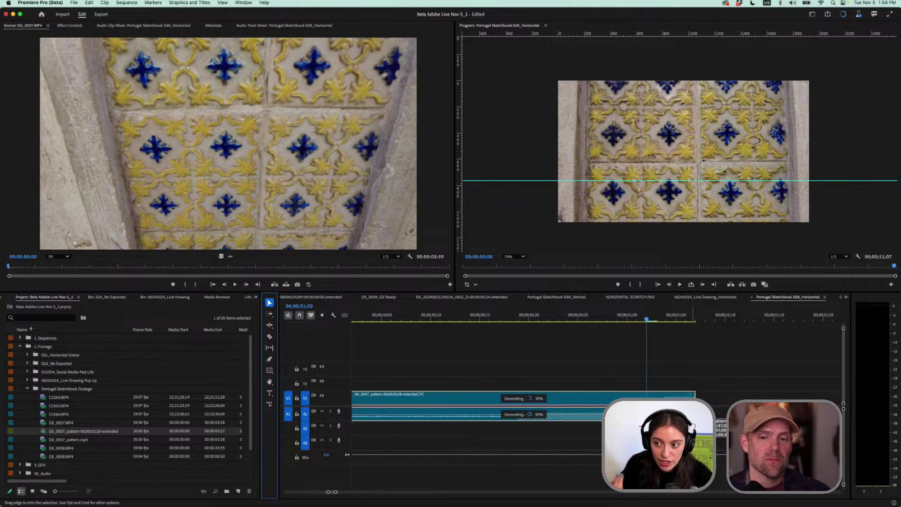
pyautogui.click(685, 319)
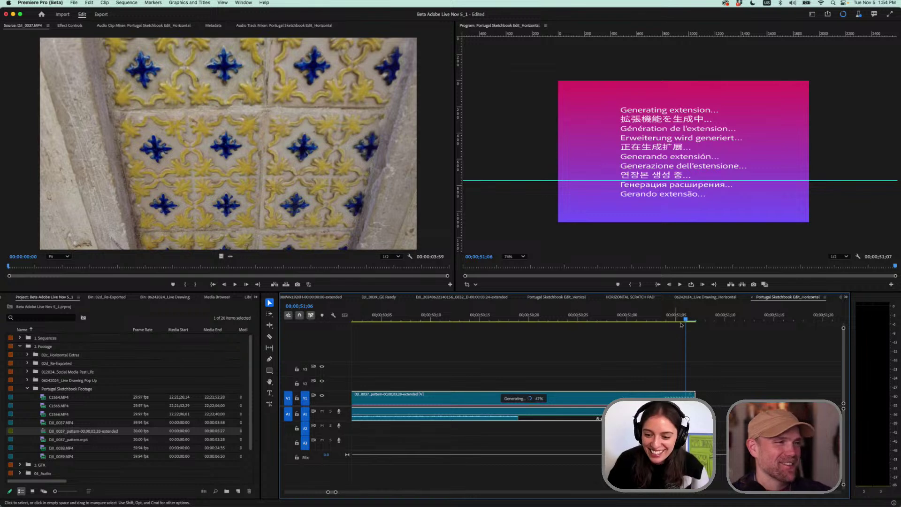
pyautogui.moveTo(686, 319); pyautogui.dragTo(678, 319)
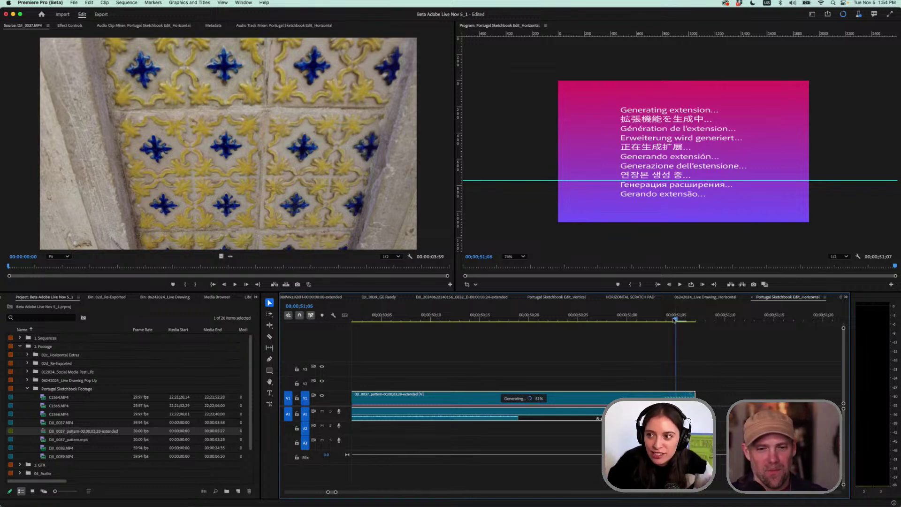
pyautogui.moveTo(674, 321); pyautogui.dragTo(666, 320)
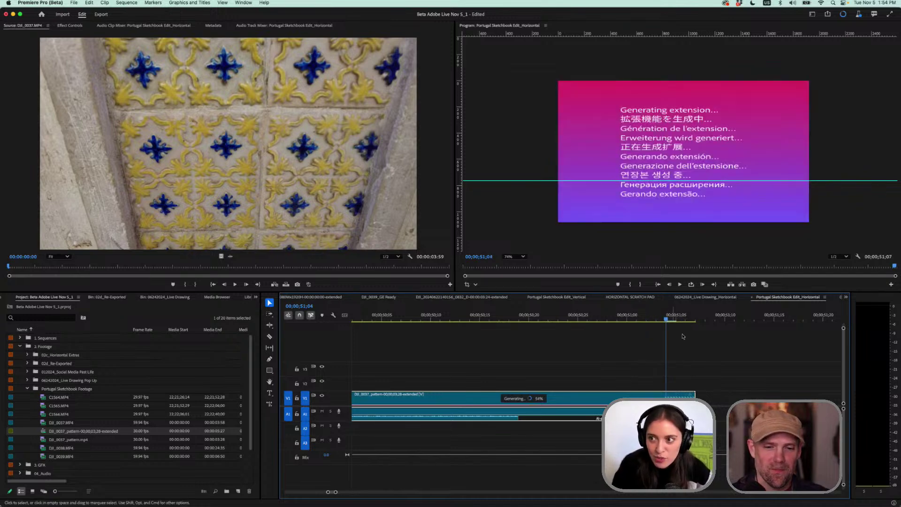
pyautogui.scroll(1, 678, 386)
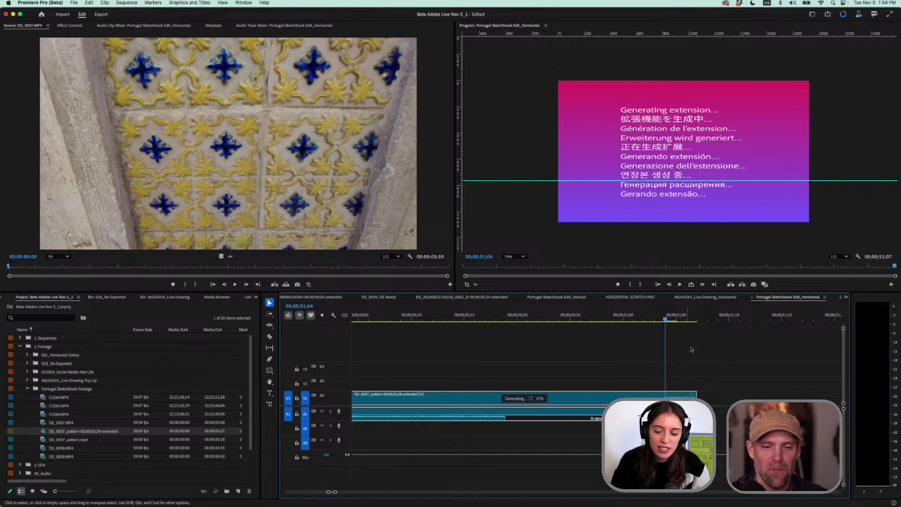
pyautogui.moveTo(655, 319); pyautogui.dragTo(621, 332)
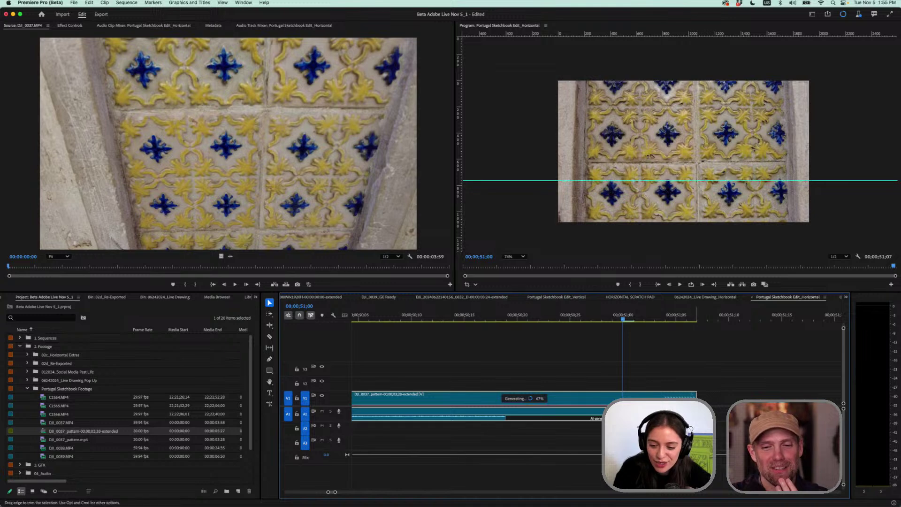
# Trim the end of the extended pattern clip back by two frames and check the frames around the new out point
pyautogui.moveTo(697, 409); pyautogui.dragTo(676, 409)
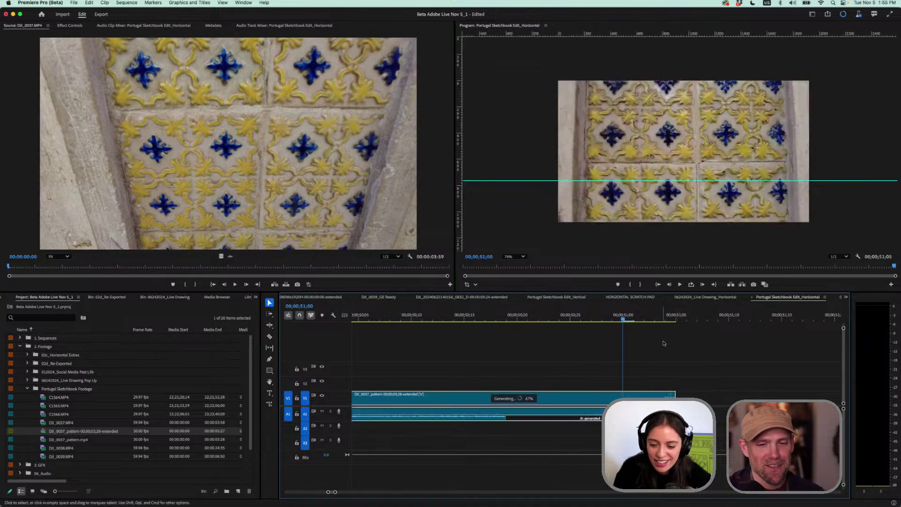
pyautogui.moveTo(665, 319)
pyautogui.mouseDown()
pyautogui.moveTo(675, 320)
pyautogui.moveTo(664, 318)
pyautogui.mouseUp()
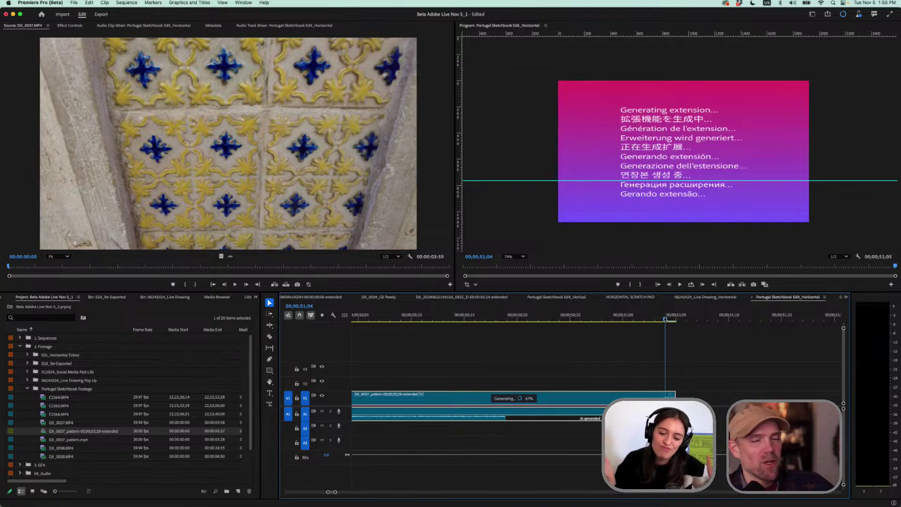
pyautogui.moveTo(664, 319); pyautogui.dragTo(655, 318)
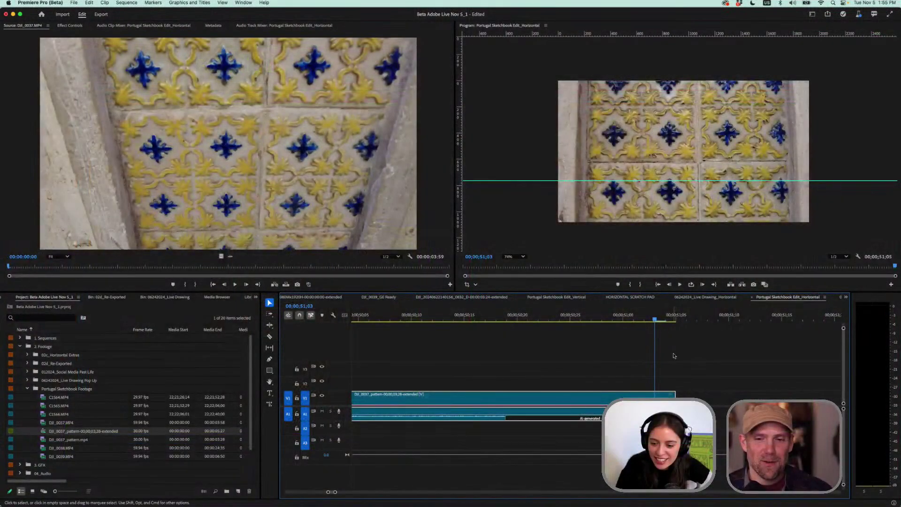
# Play the sequence and examine the AI-generated frames at the end of the trimmed DJI_0037_pattern clip
pyautogui.press('space')
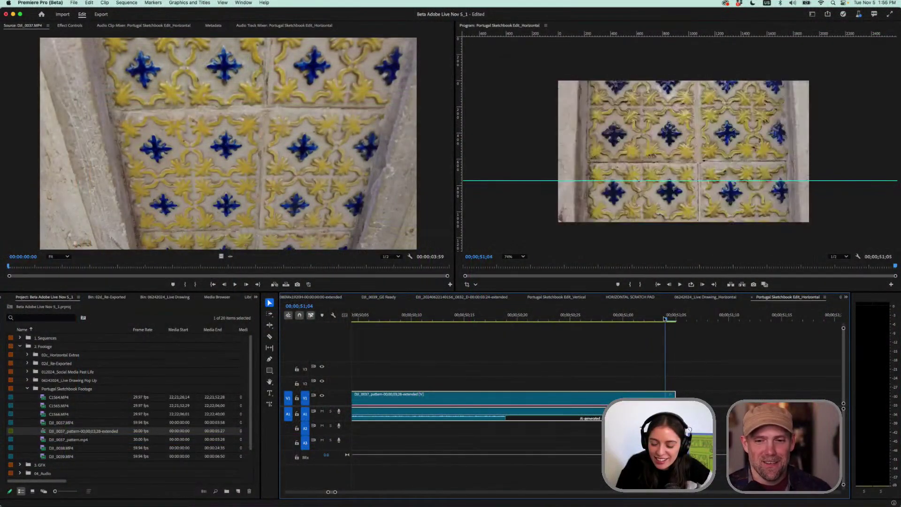
pyautogui.press('\\')
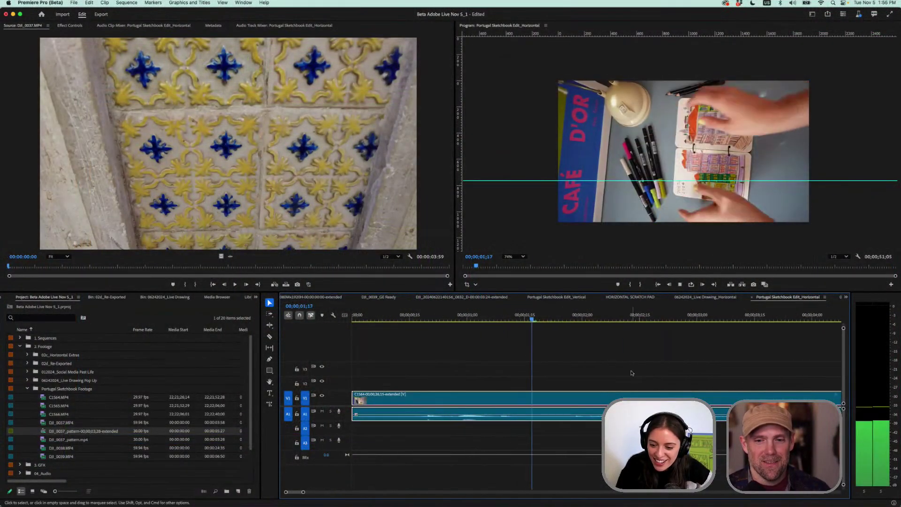
pyautogui.press('\\')
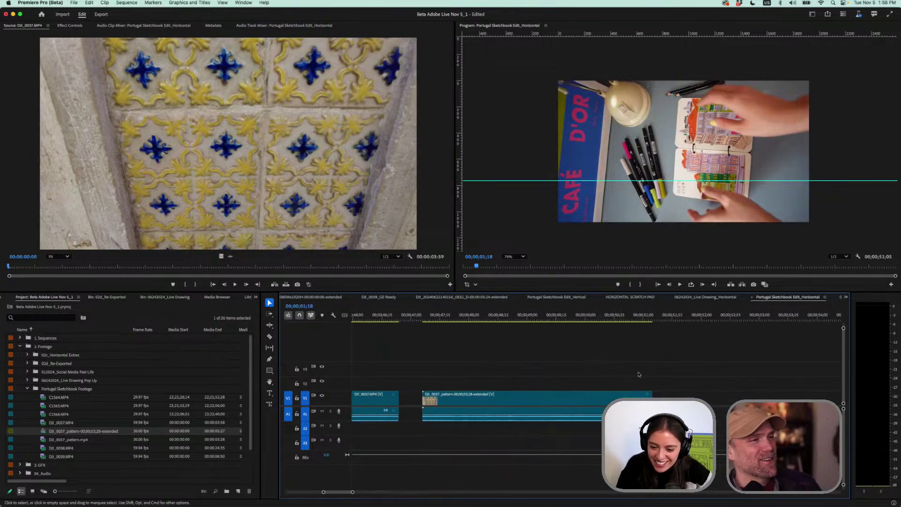
pyautogui.click(645, 317)
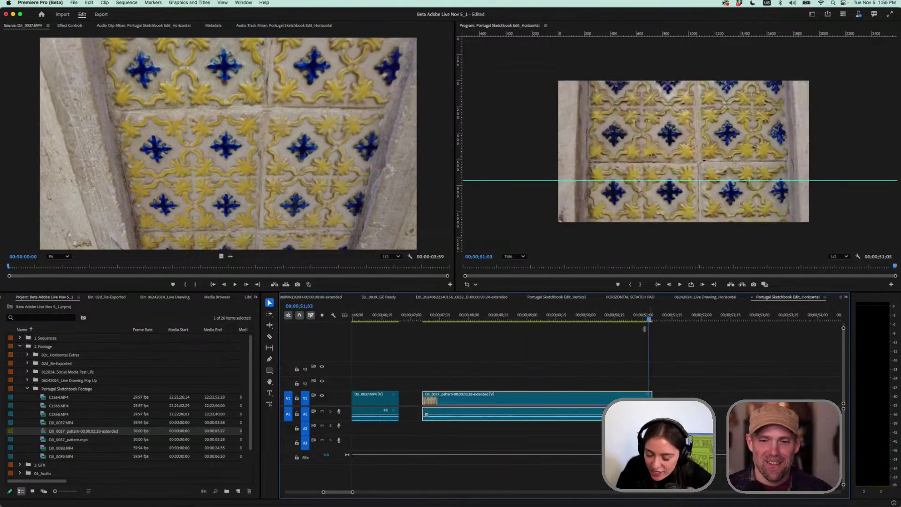
pyautogui.press('=')
pyautogui.press('=')
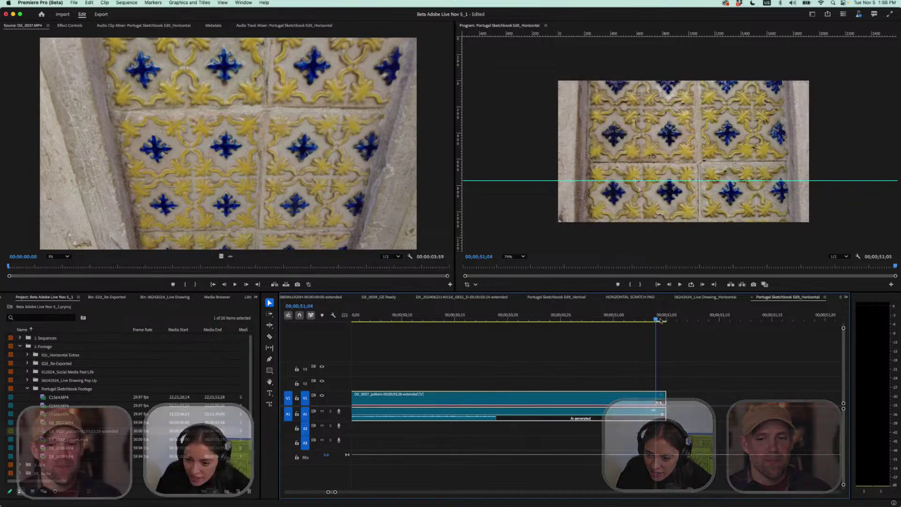
pyautogui.click(667, 319)
pyautogui.press('Left')
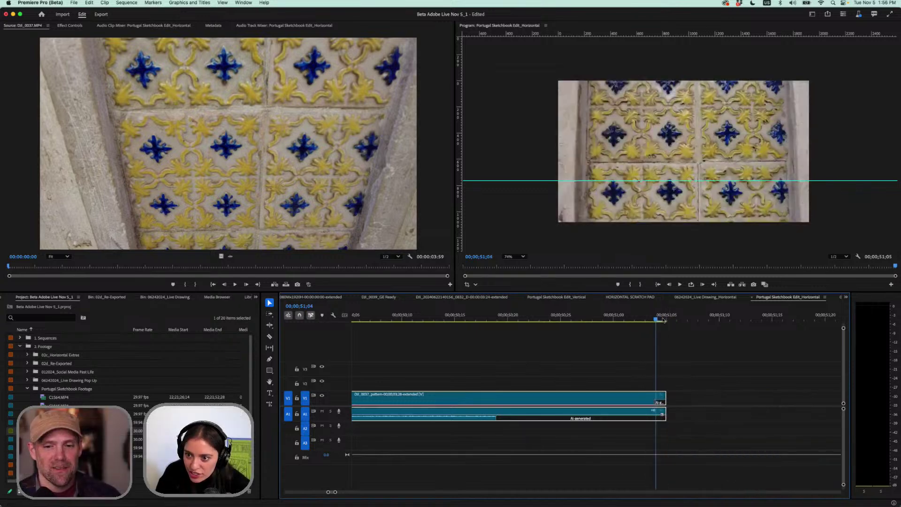